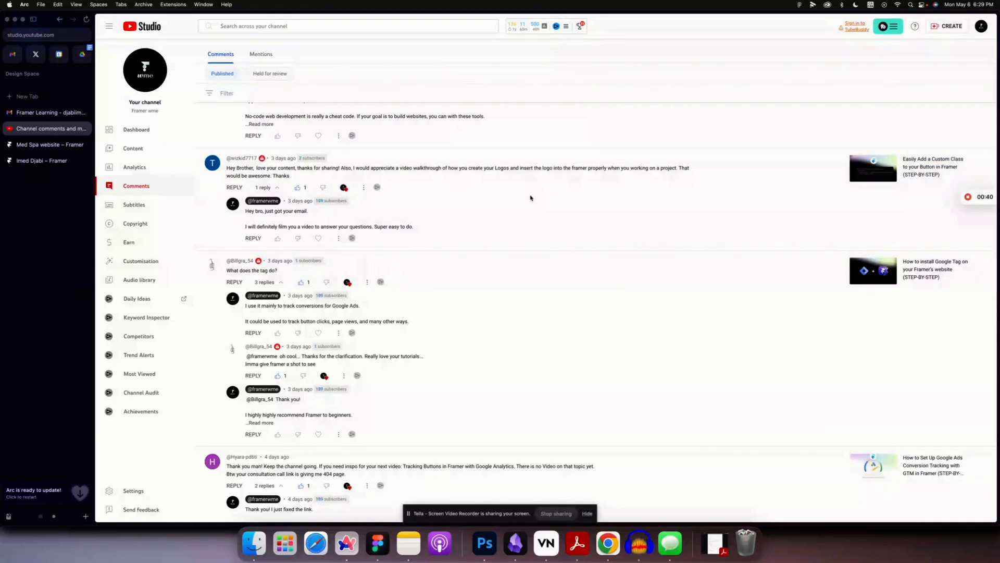
Open the design studio's Webflow portfolio site in a new tab and bring up its Elevated Brands section.
key(super+t)
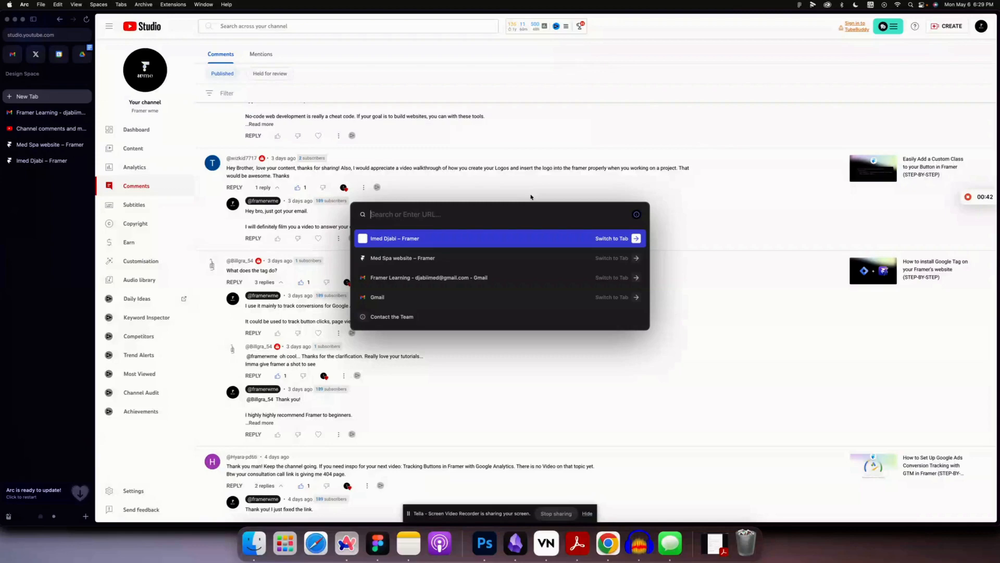
text(byimeddjabi.webflow.io)
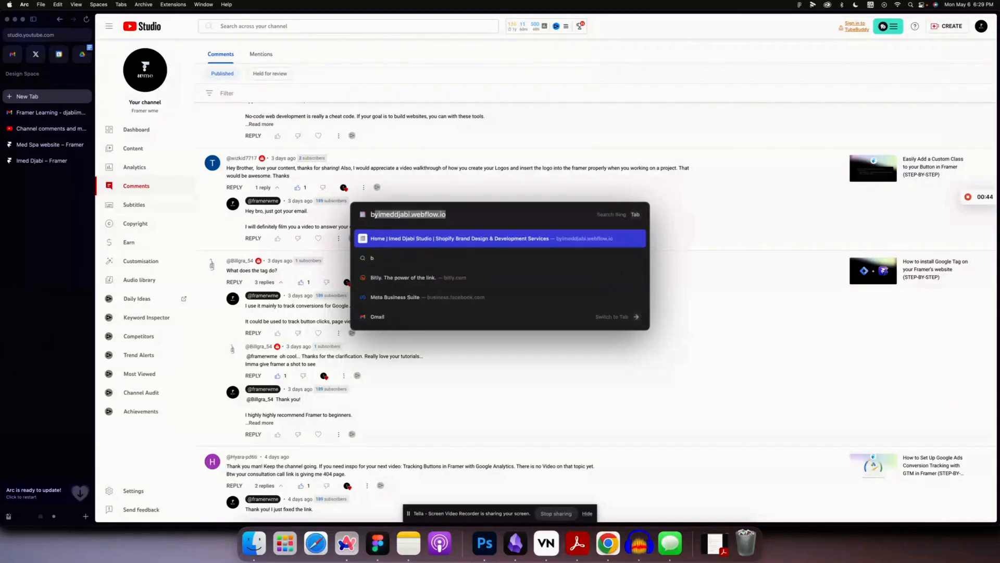
key(Return)
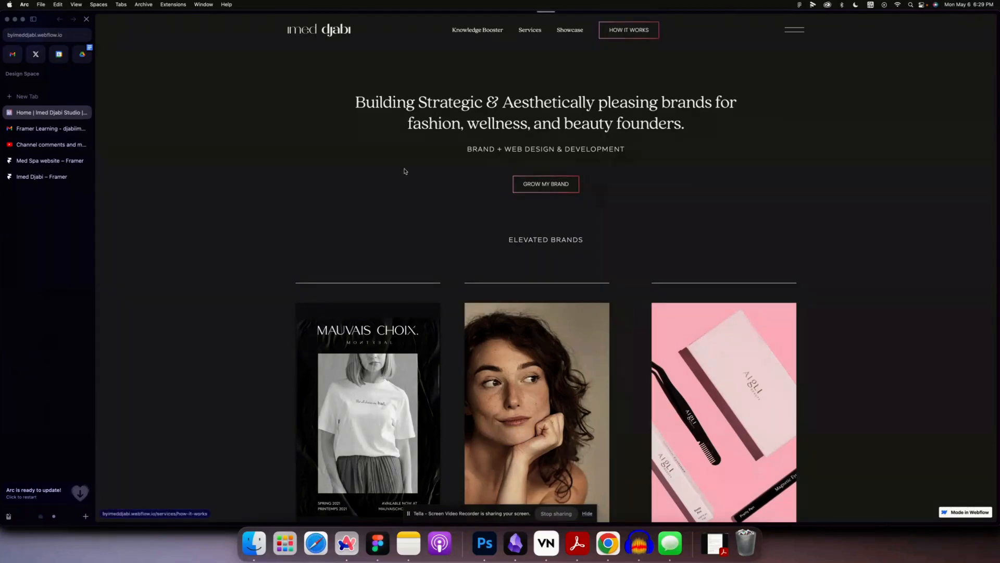
scroll(405, 171, down, 3)
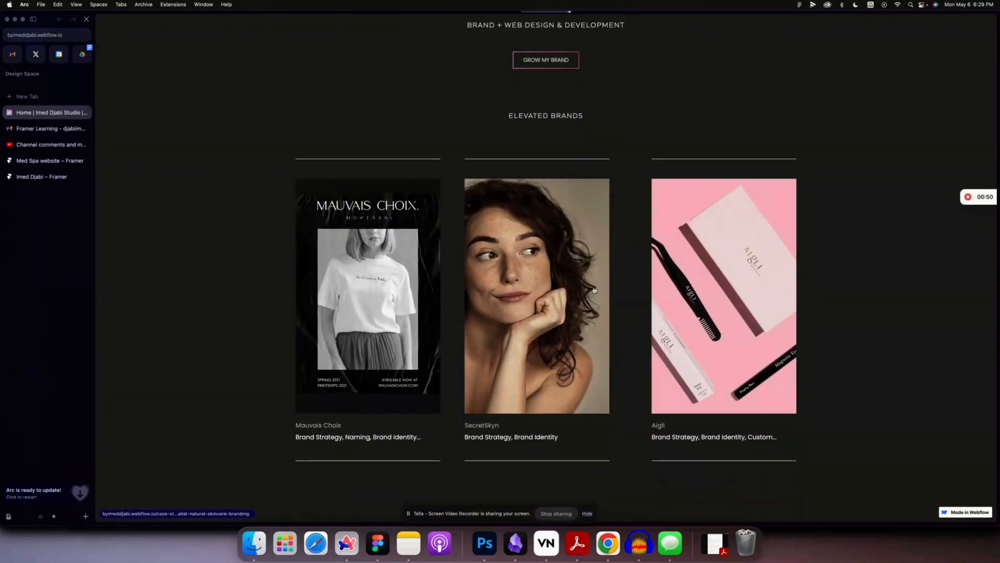
Look through the SecretSkyn case study and return to the portfolio home page.
click(594, 290)
scroll(591, 286, down, 8)
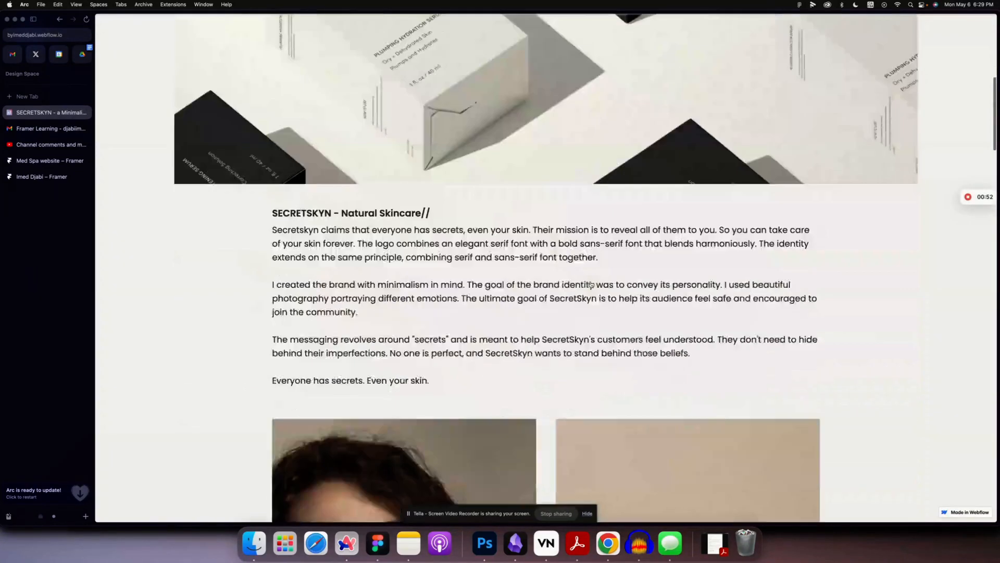
scroll(591, 284, down, 15)
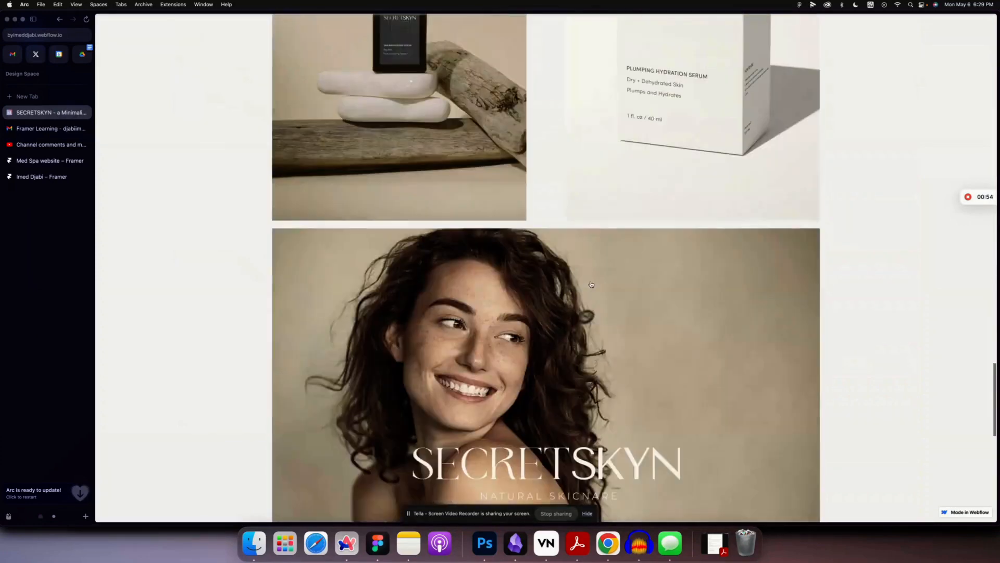
click(60, 19)
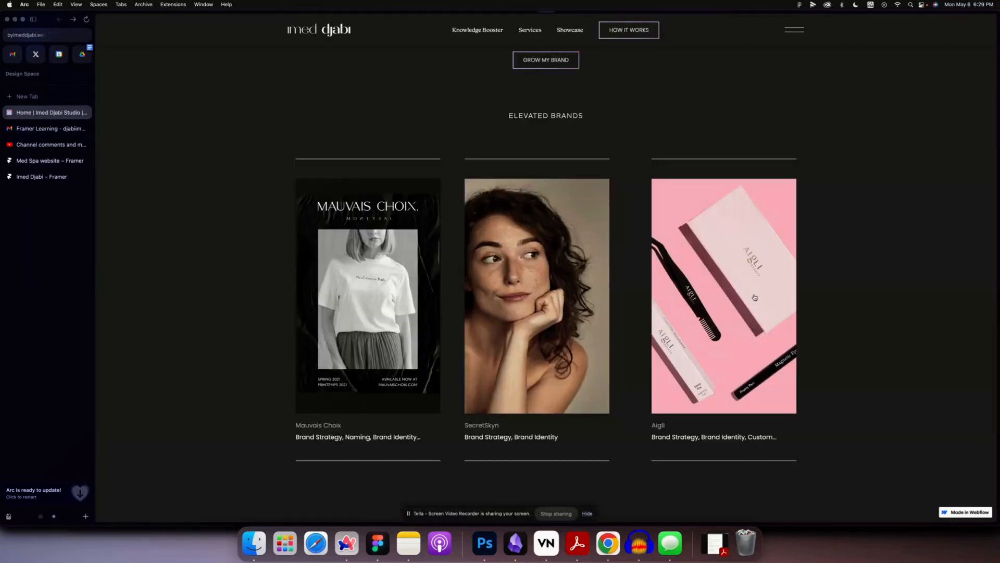
View the Aigli Beauty case study and its logo variations, and return to the portfolio home page.
click(724, 318)
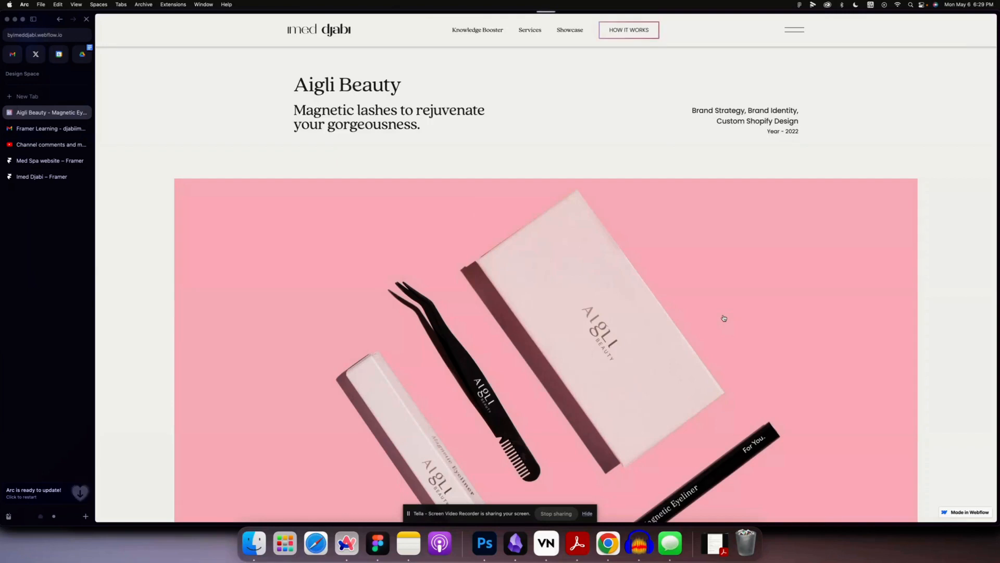
scroll(724, 318, down, 15)
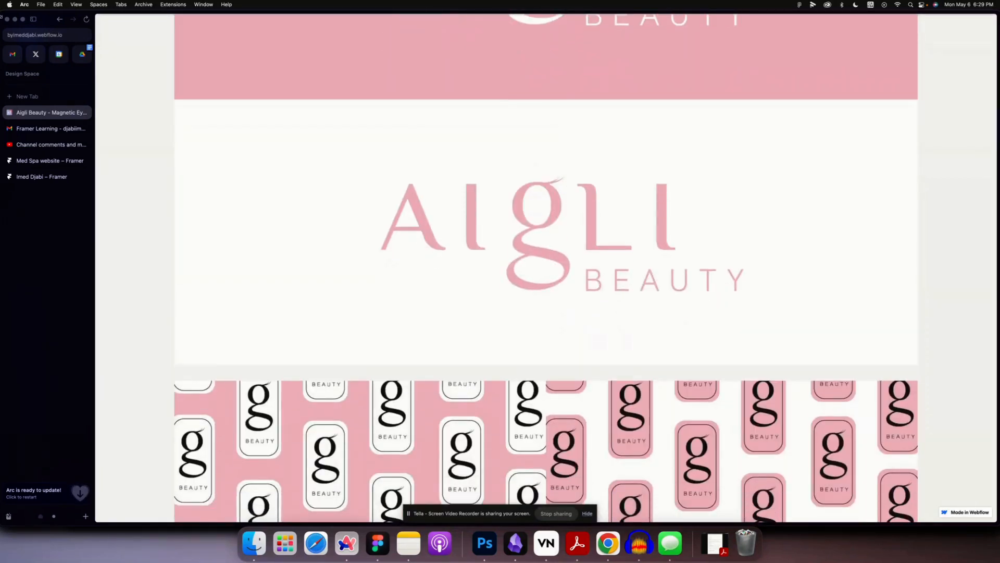
click(59, 18)
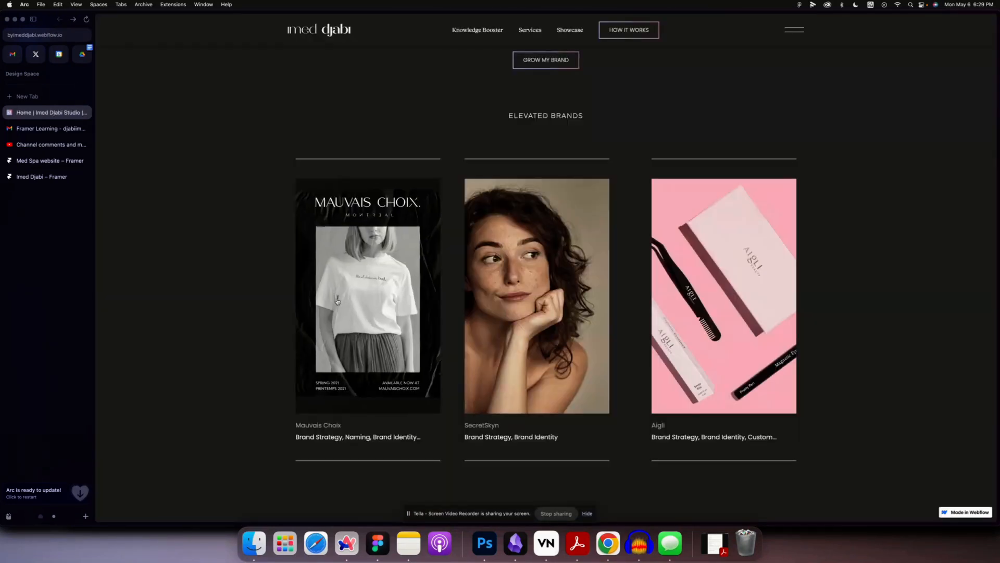
Examine the Mauvais Choix case study's branding visuals and close the portfolio tab.
click(358, 276)
scroll(359, 276, down, 5)
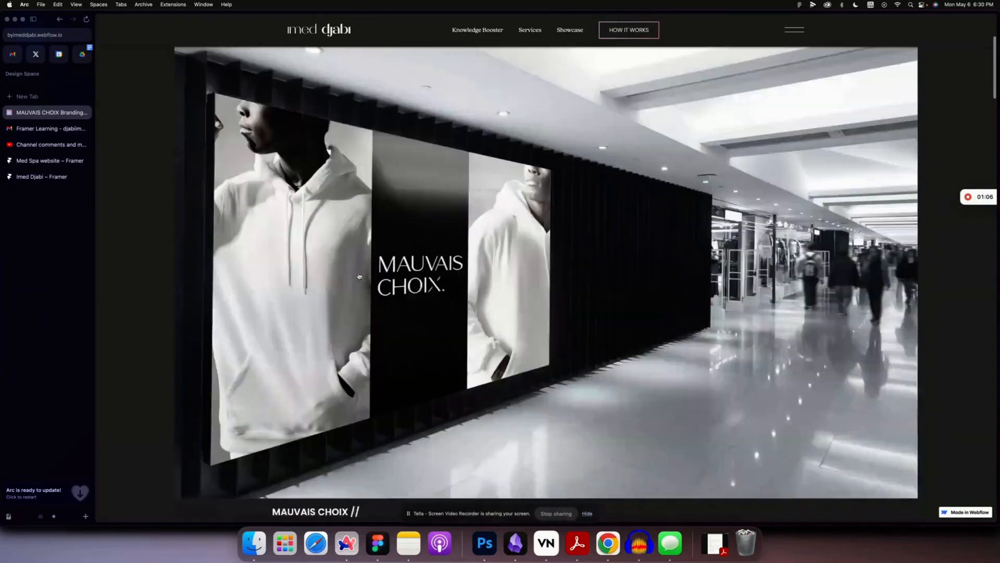
scroll(359, 276, down, 15)
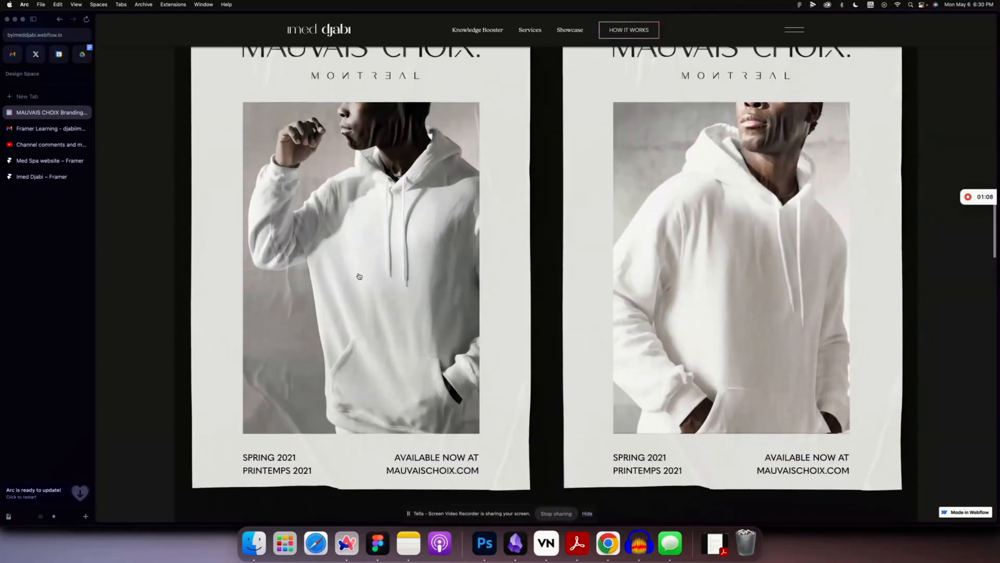
scroll(342, 186, up, 1)
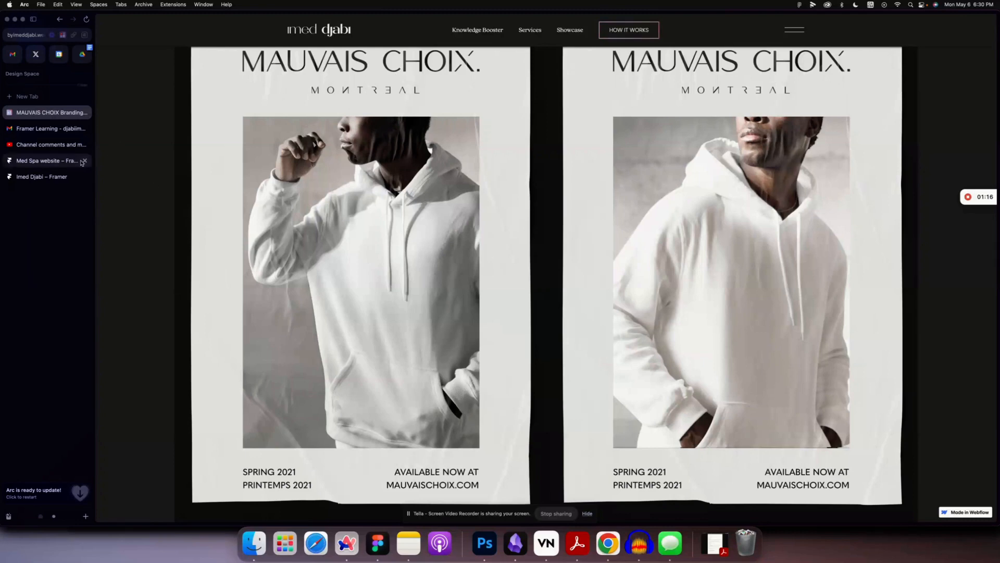
click(84, 113)
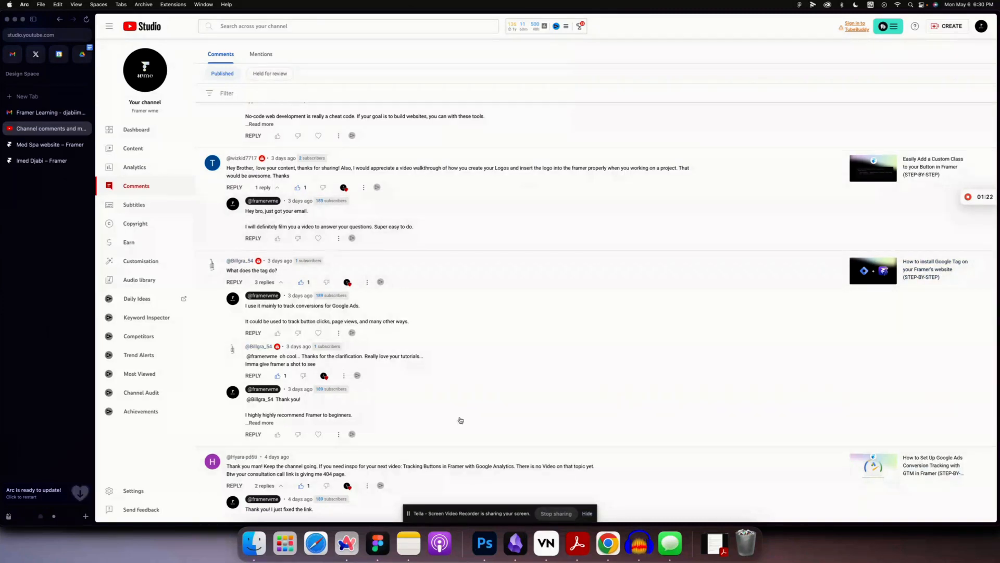
Show the personal website project in Framer, switch to the WME file in Figma, and locate the id logo above the Homepage frame.
click(42, 160)
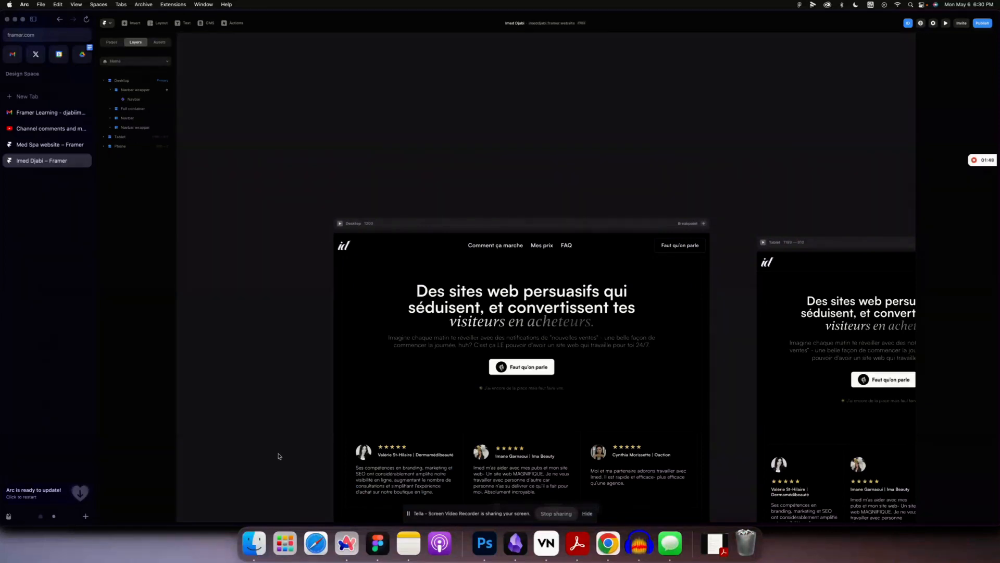
click(377, 543)
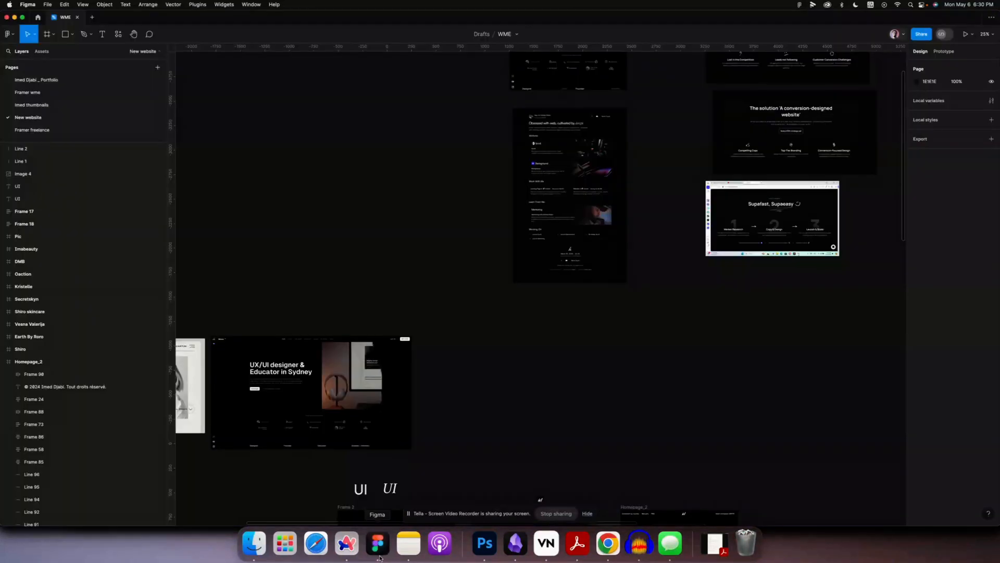
scroll(498, 374, down, 2)
scroll(499, 375, down, 8)
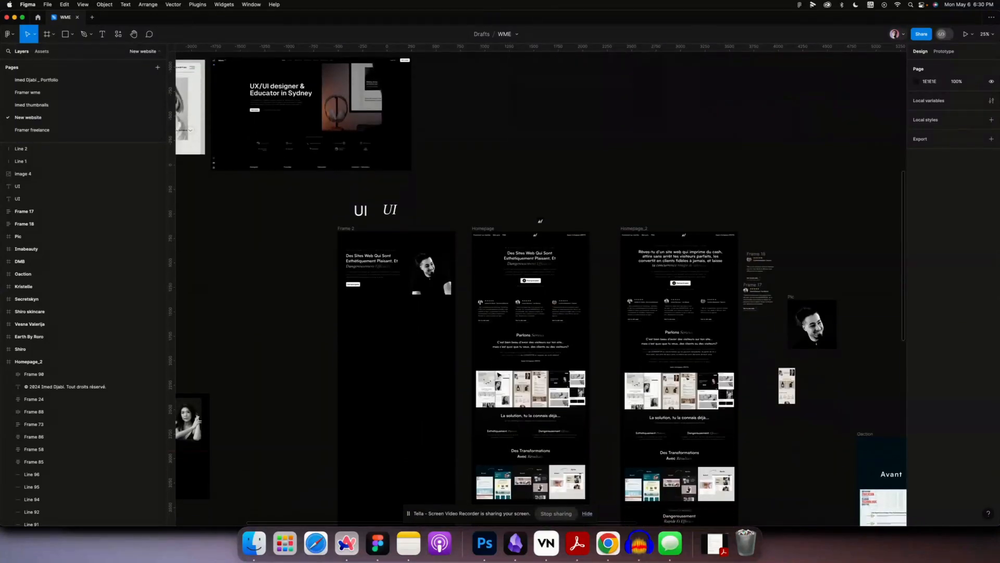
scroll(498, 375, up, 3)
scroll(499, 374, up, 10)
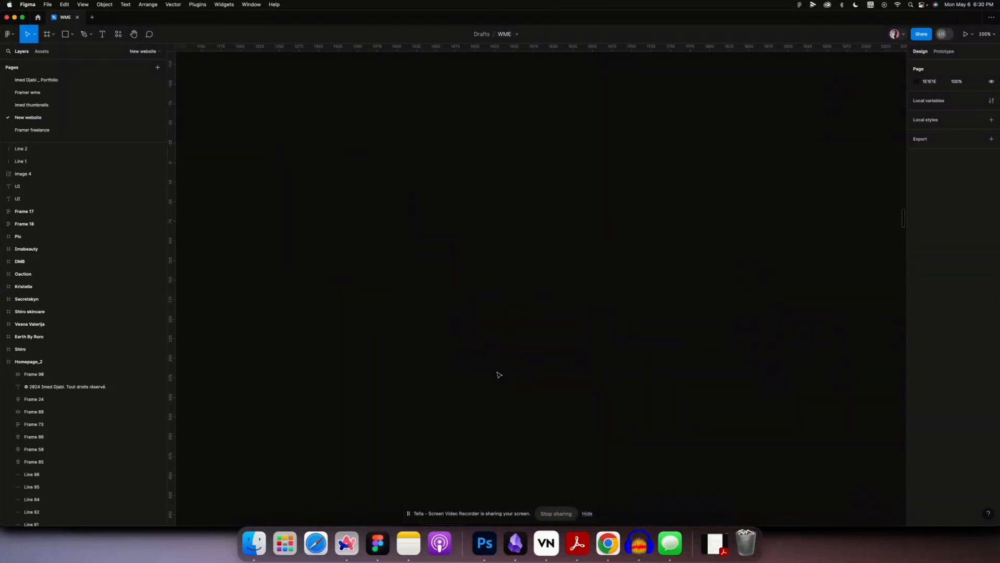
scroll(495, 375, right, 5)
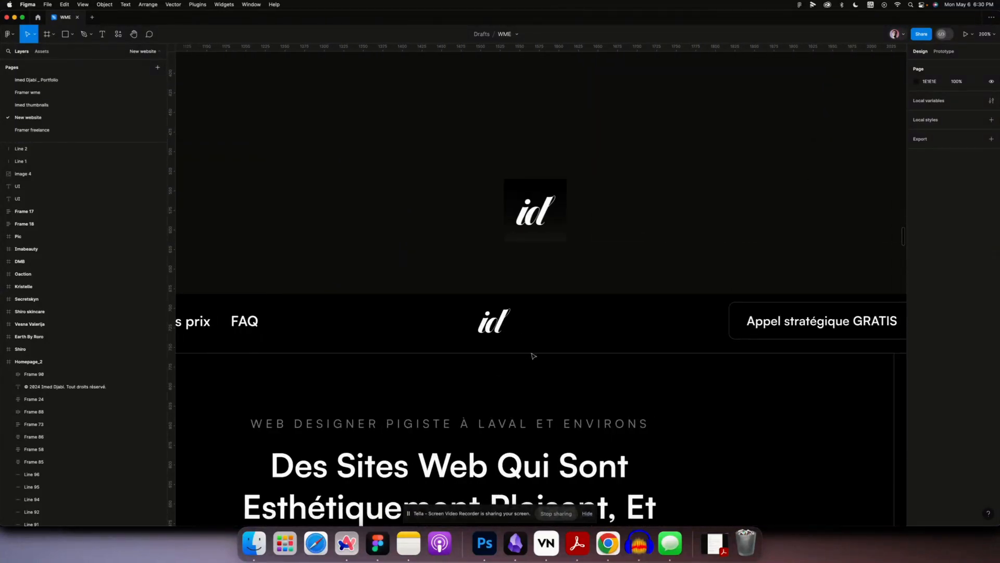
Select the white id logo on the dark square above the Homepage frame to inspect it, and clear the selection.
click(497, 319)
click(469, 242)
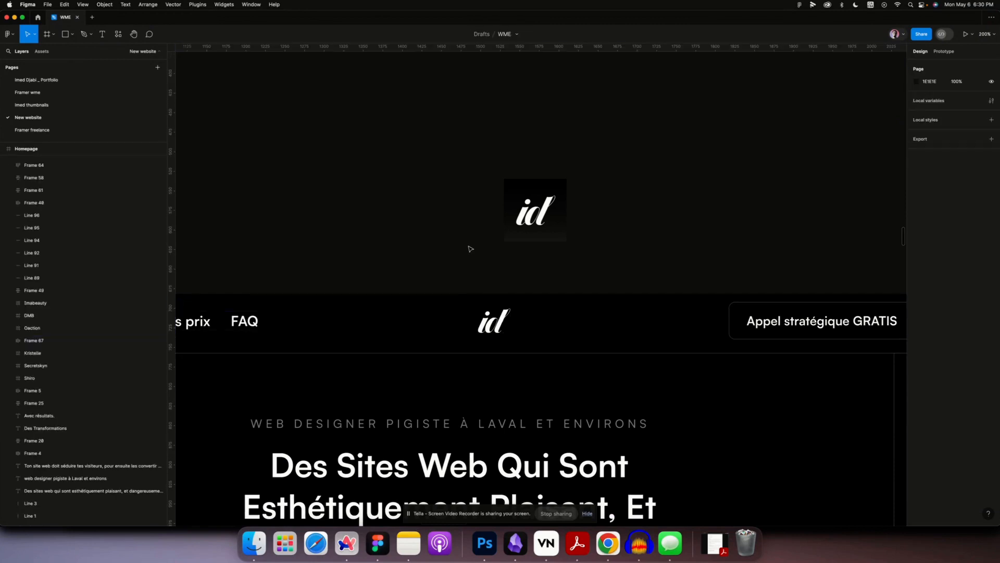
click(532, 215)
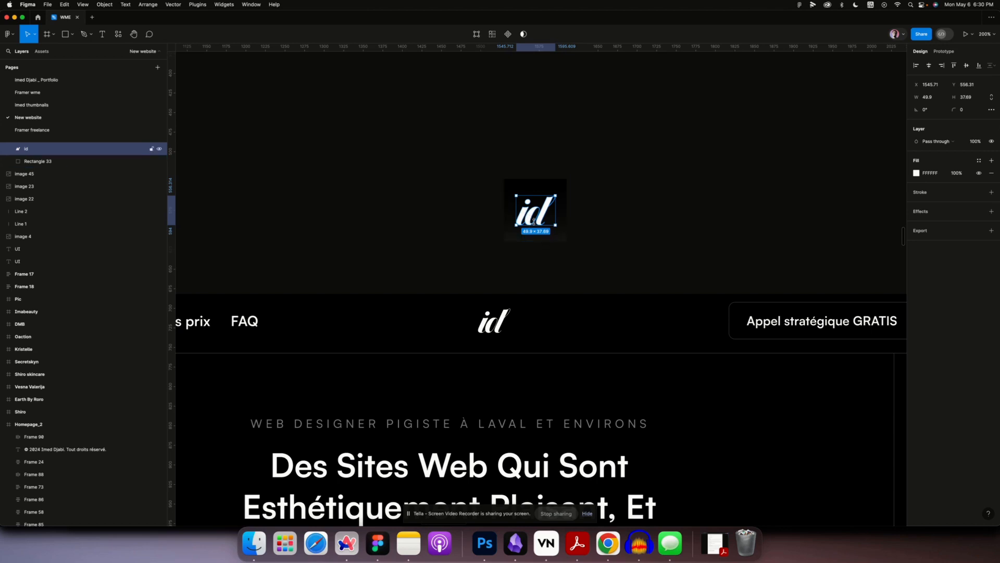
click(434, 248)
Examine the layouts, reference designs and UI type samples on the New website page, ending at the Homepage frame's header.
scroll(435, 247, down, 15)
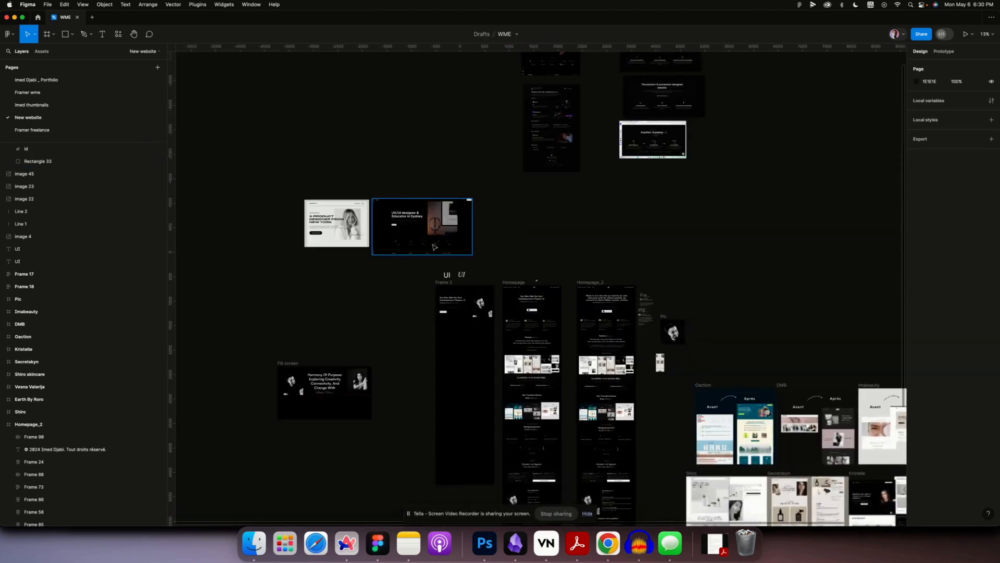
scroll(434, 247, up, 5)
scroll(435, 248, down, 10)
scroll(434, 247, right, 2)
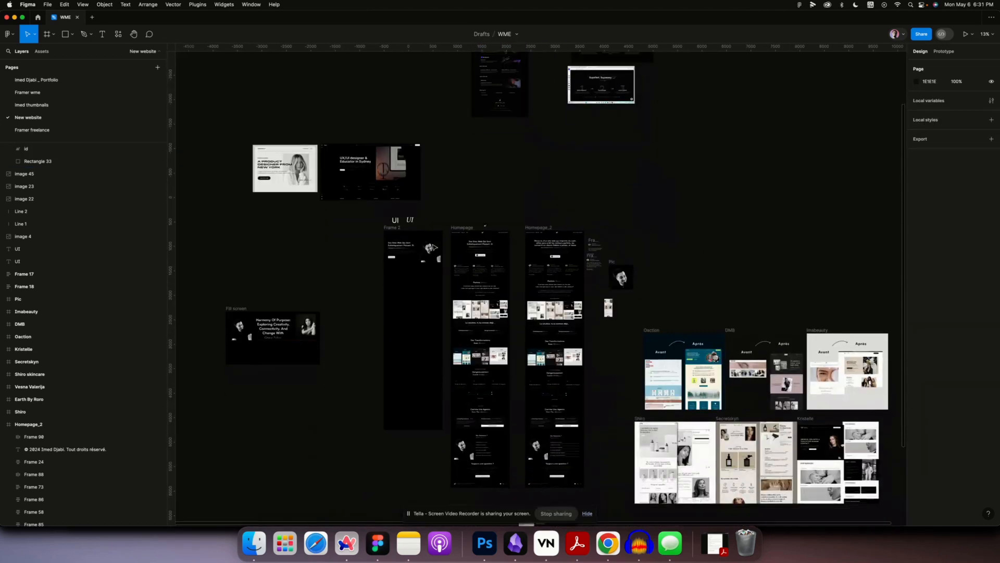
scroll(434, 248, left, 2)
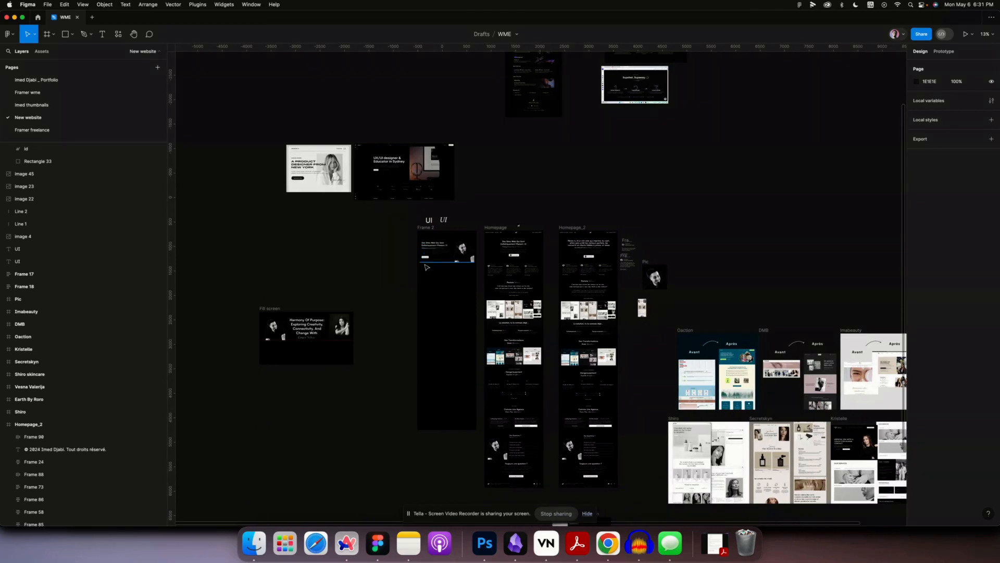
key(shift+0)
scroll(426, 267, up, 10)
scroll(426, 267, left, 10)
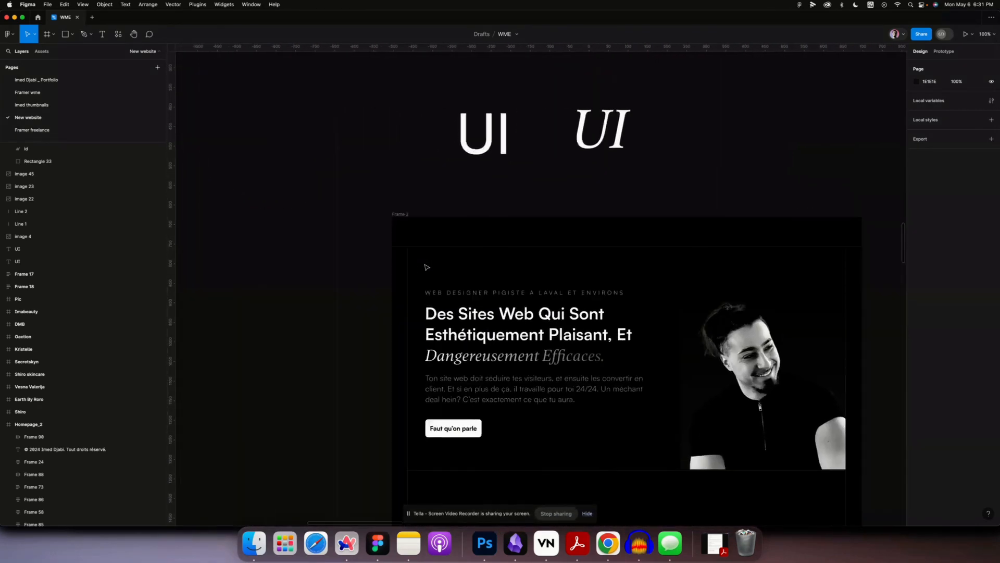
scroll(426, 266, right, 10)
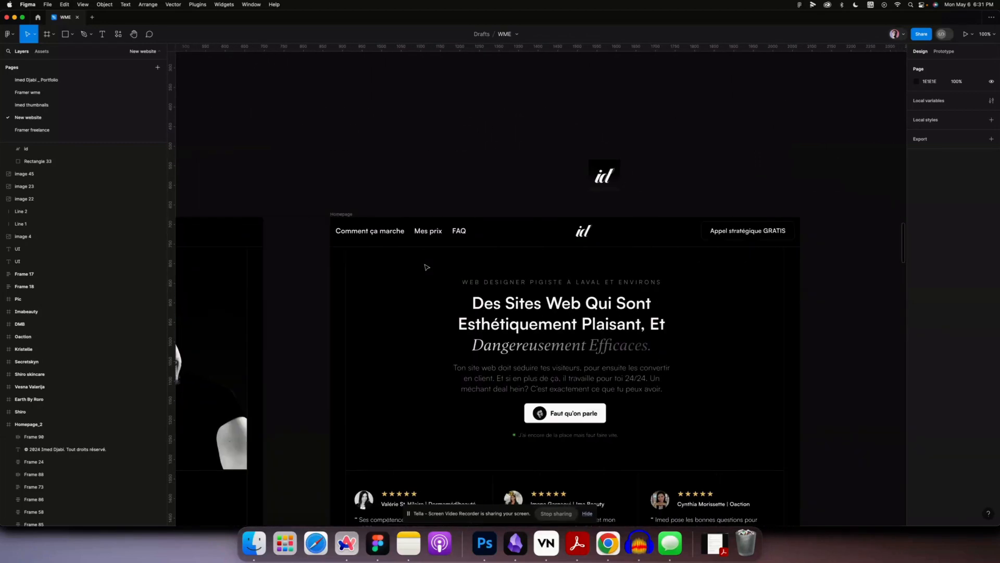
Duplicate the id logo from the Homepage navigation bar and place the copy on the empty canvas beside the dark-square logo.
click(585, 233)
double_click(586, 233)
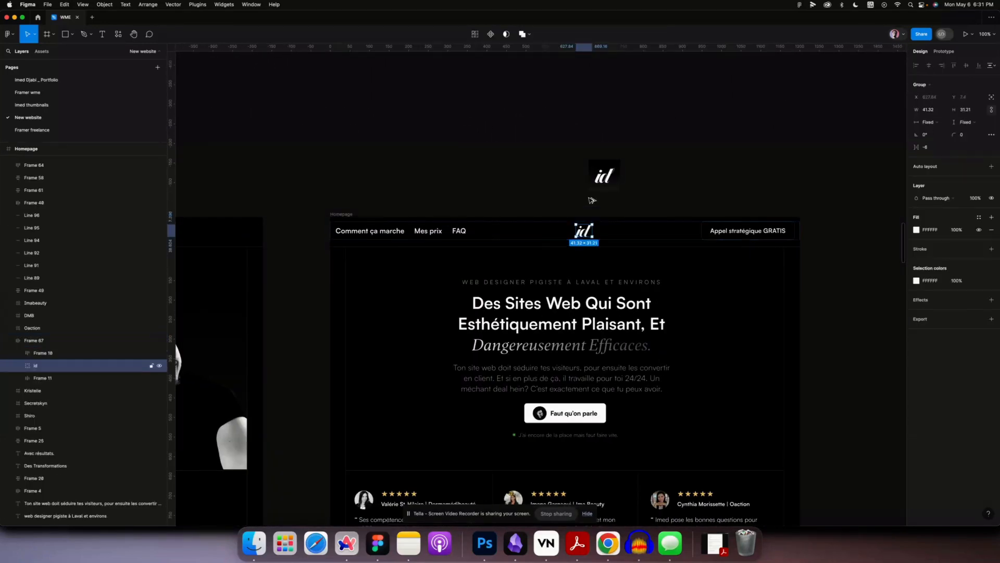
alt+drag(585, 233, 577, 128)
scroll(568, 158, up, 2)
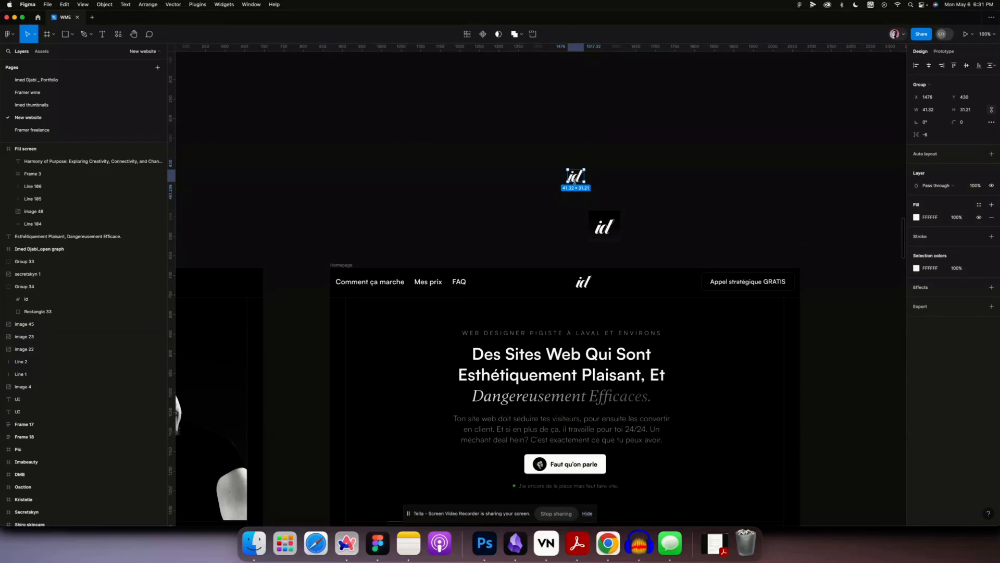
drag(574, 177, 512, 220)
click(506, 176)
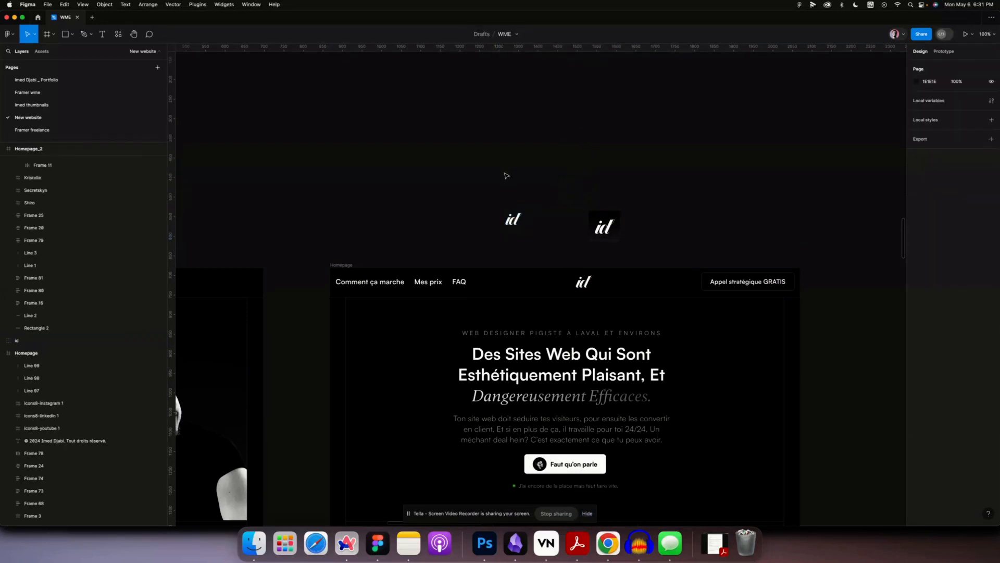
Move the copied id logo slightly down to about X 1315, Y 556, and check it beside the dark-square version.
scroll(505, 176, up, 10)
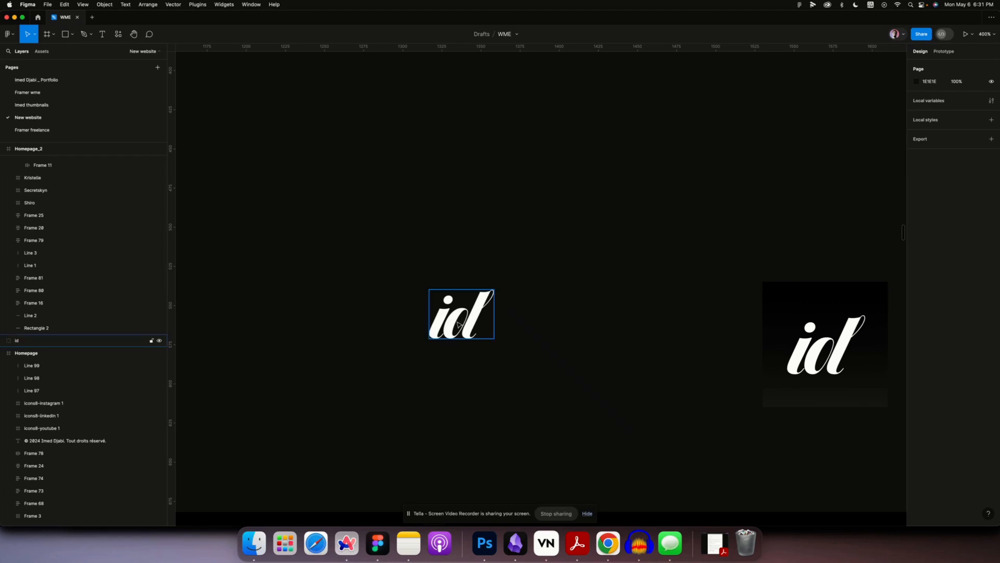
drag(454, 336, 451, 348)
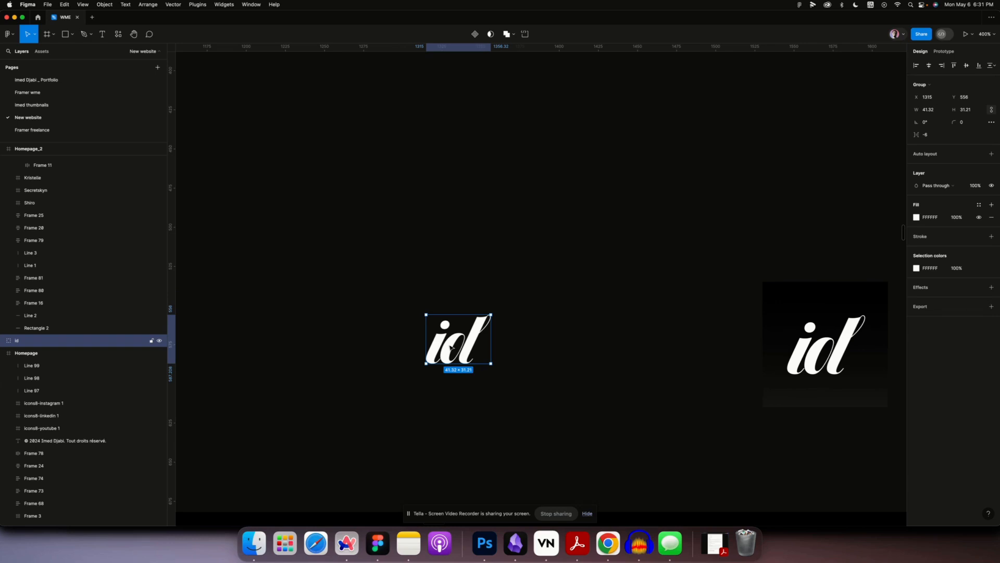
click(392, 343)
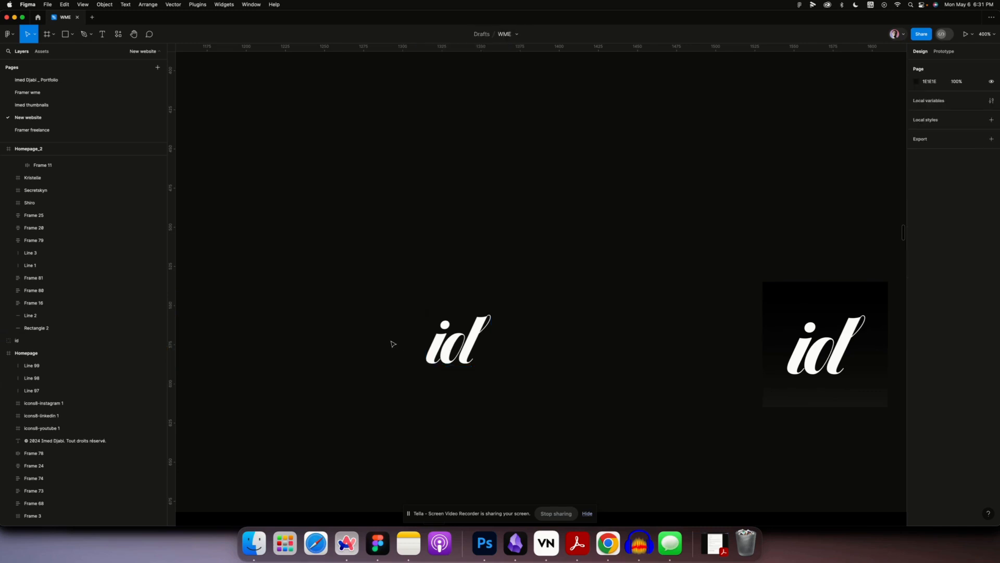
click(448, 354)
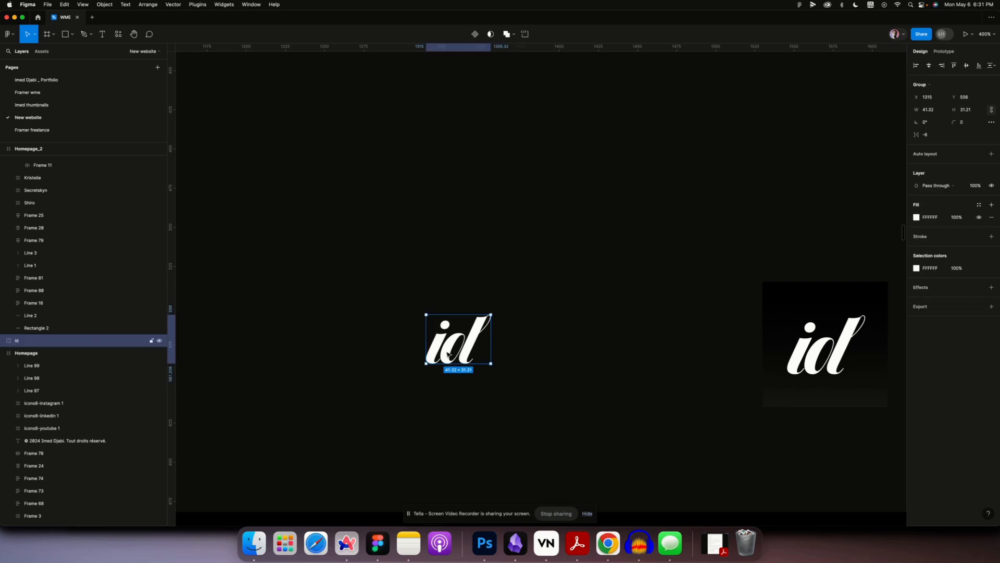
click(359, 394)
key(super+minus)
key(super+minus)
scroll(359, 394, down, 1)
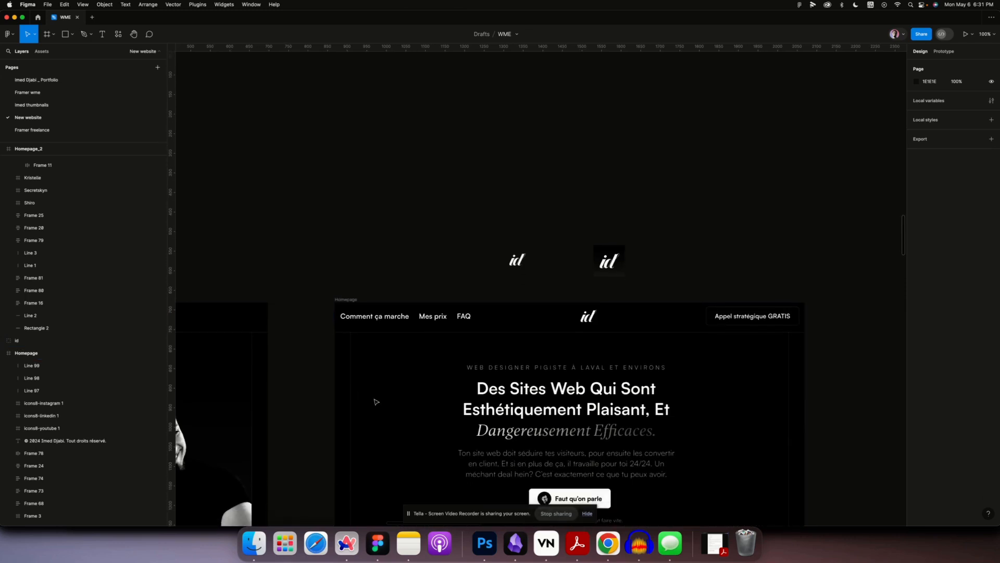
scroll(447, 372, down, 3)
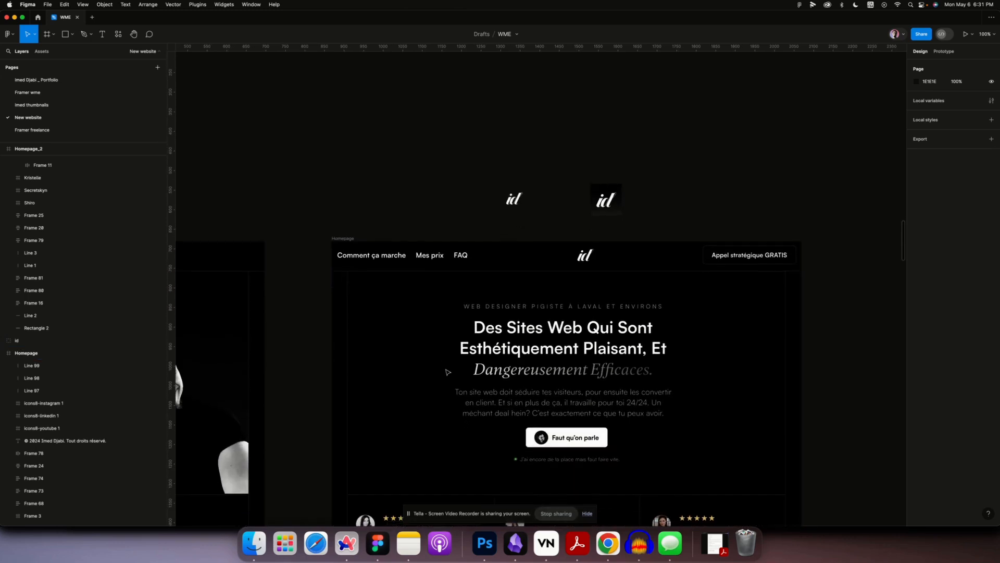
Select the first two lines of the Homepage hero headline to inspect their font, and end the text editing.
scroll(446, 372, right, 3)
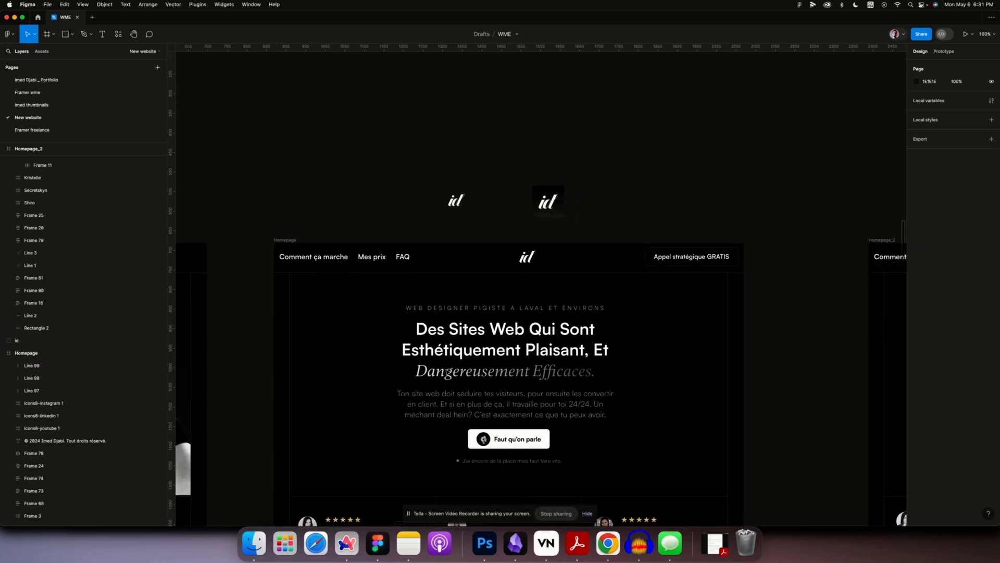
scroll(447, 371, up, 5)
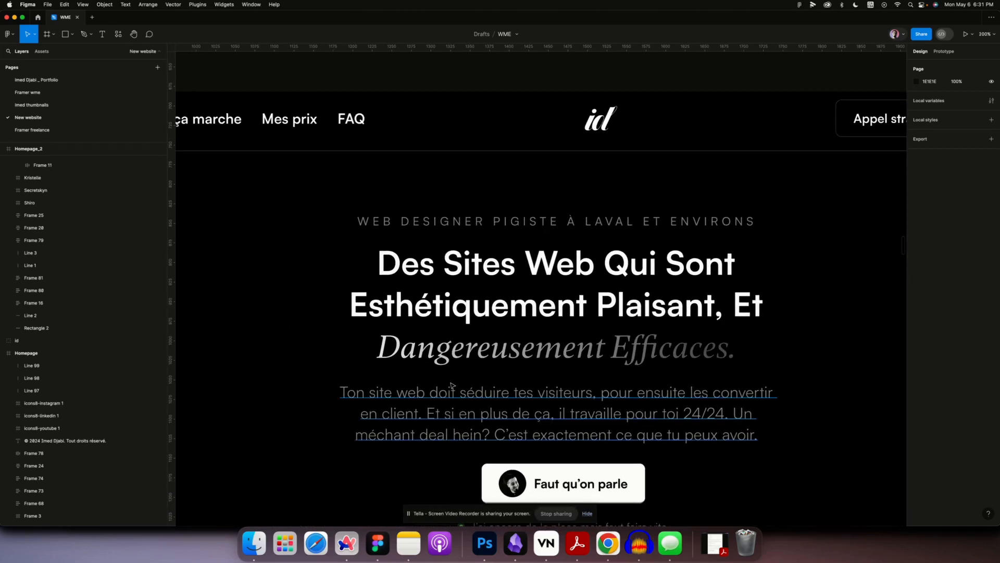
key(shift+0)
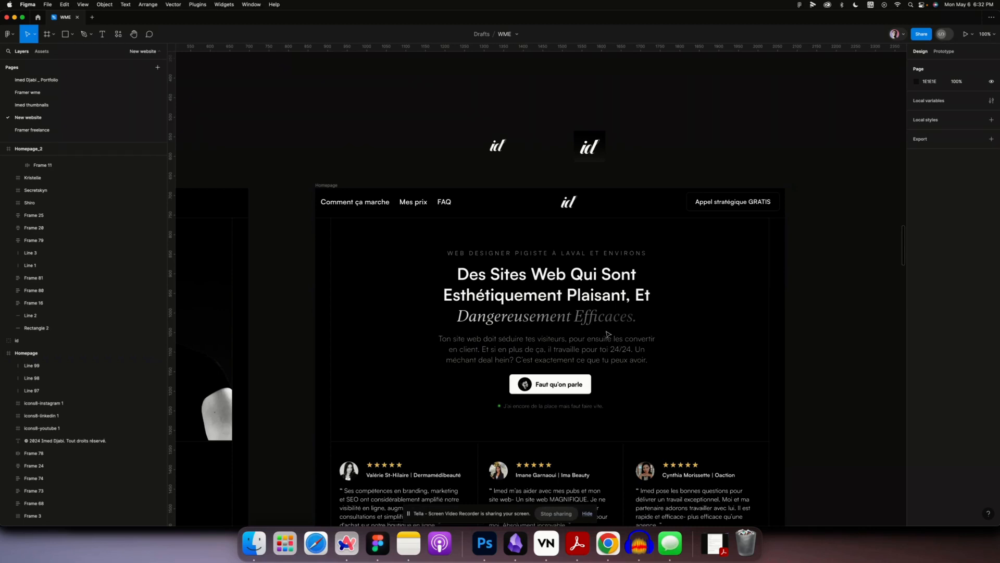
scroll(608, 334, up, 1)
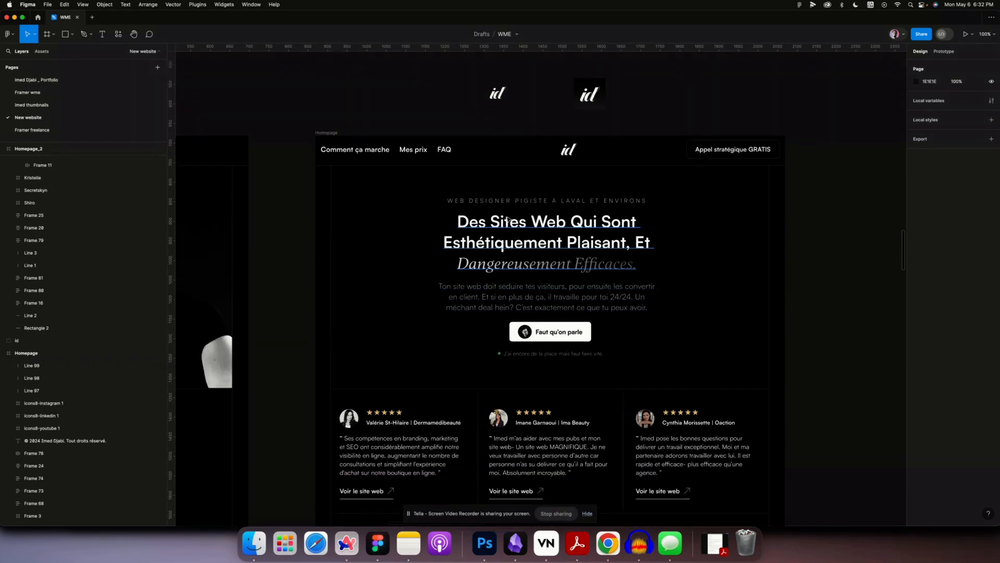
click(459, 221)
drag(459, 222, 651, 239)
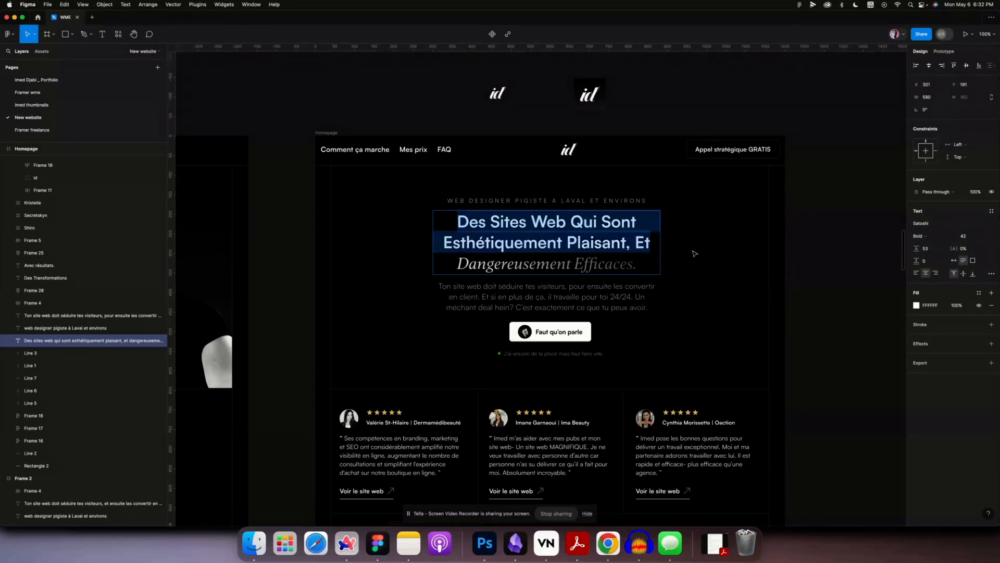
key(Escape)
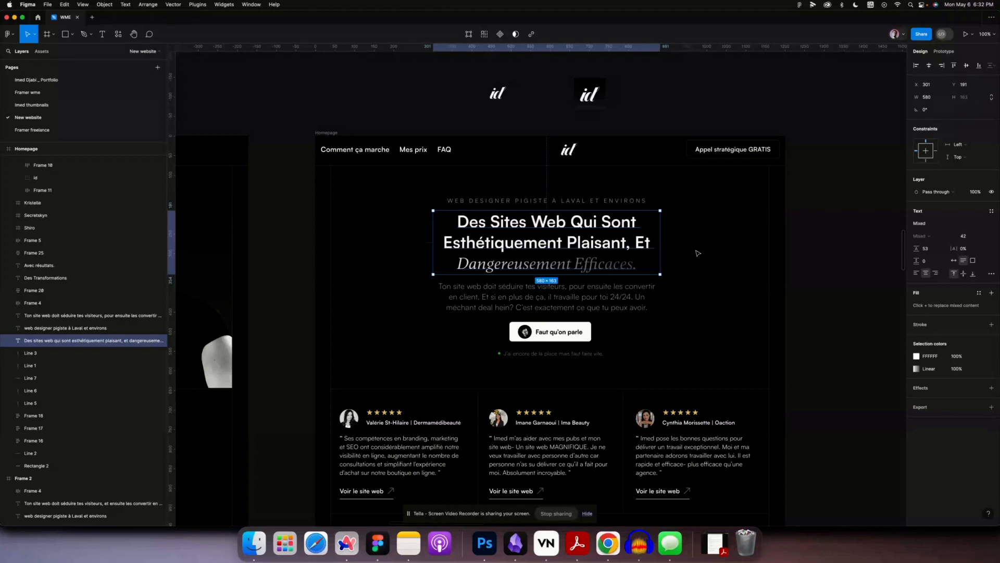
Select the italic line "Dangereusement Efficaces." in the hero headline to inspect its font and gradient fill, and clear the selection.
key(super+equal)
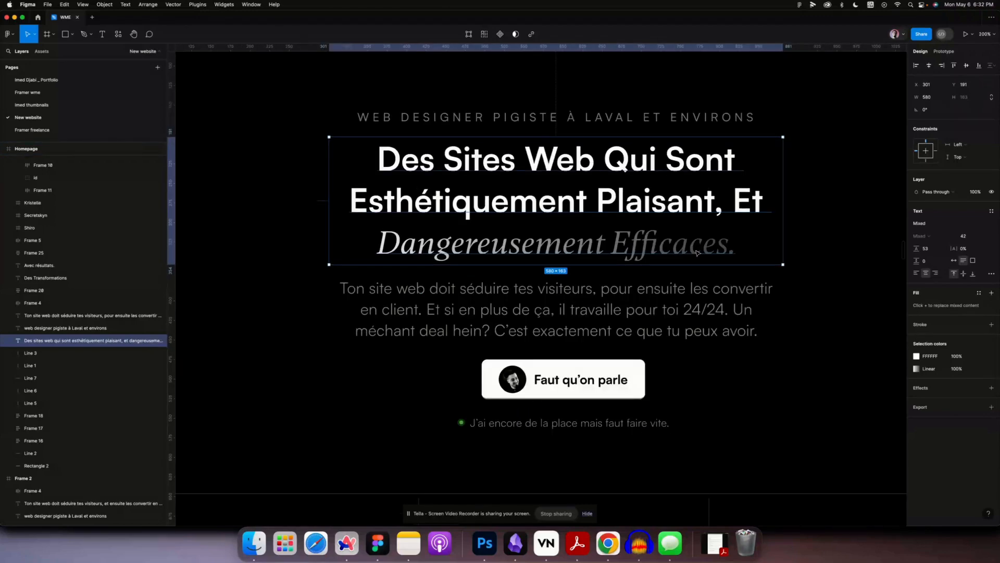
key(super+equal)
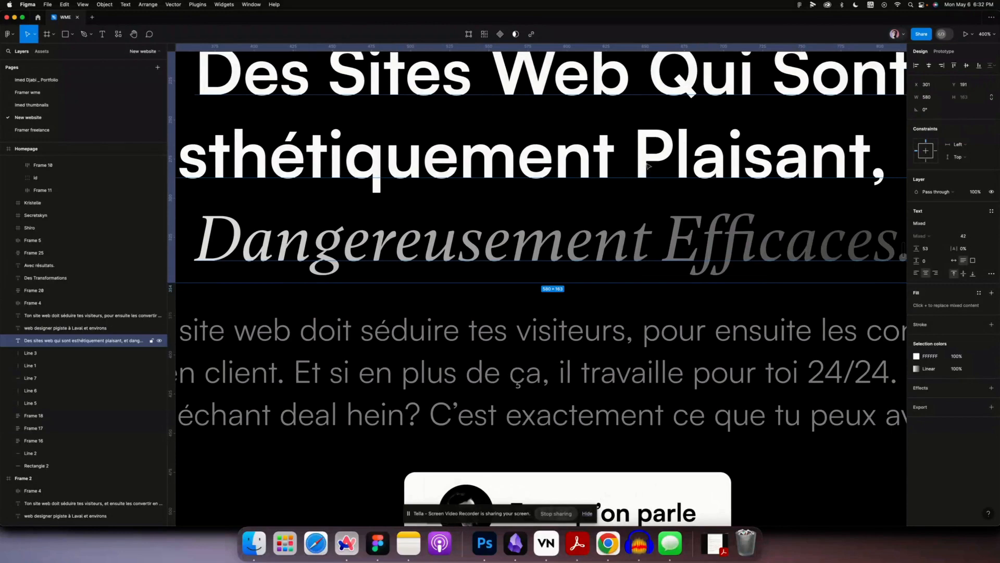
scroll(644, 166, down, 2)
scroll(644, 166, left, 5)
double_click(542, 206)
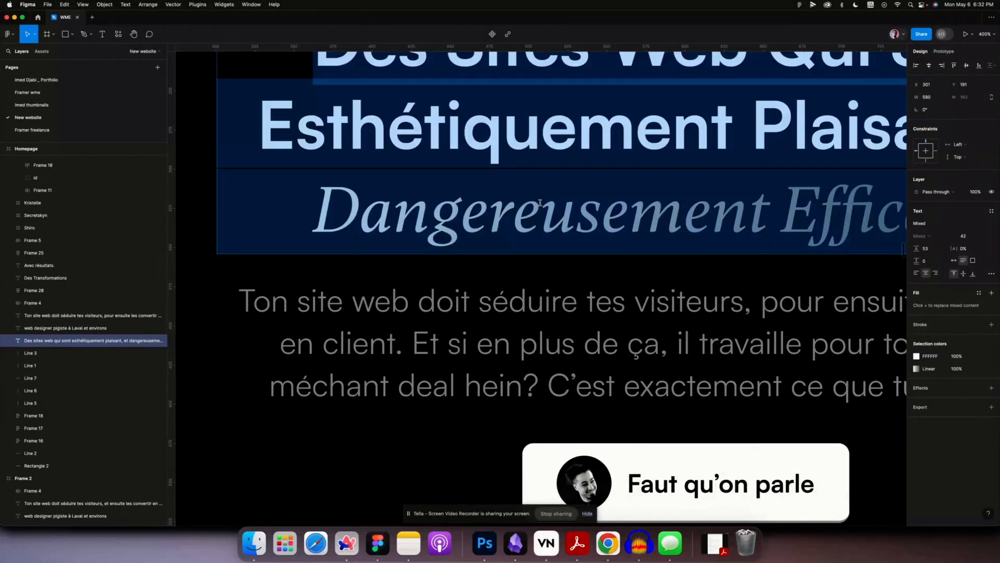
key(super+minus)
click(488, 239)
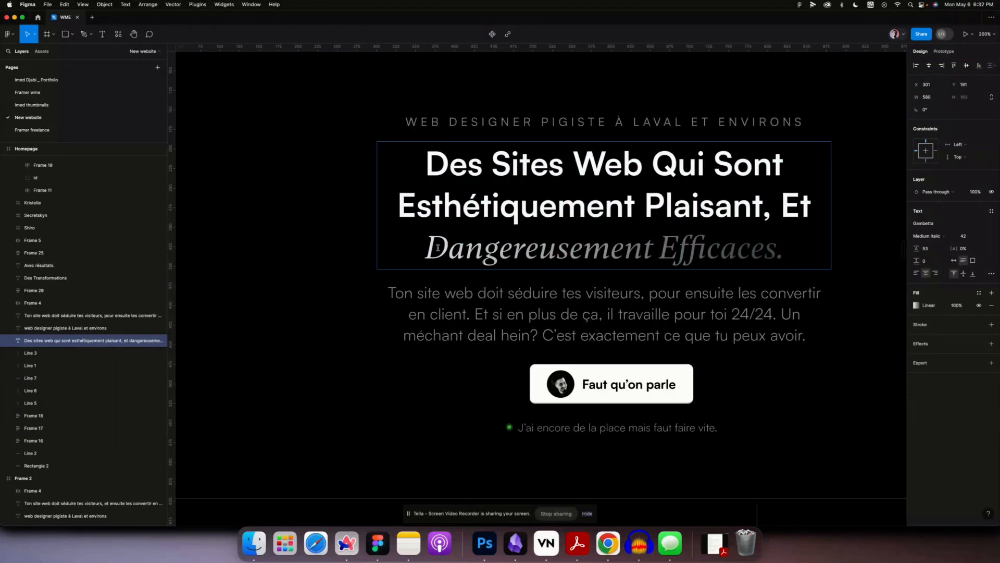
drag(425, 248, 809, 239)
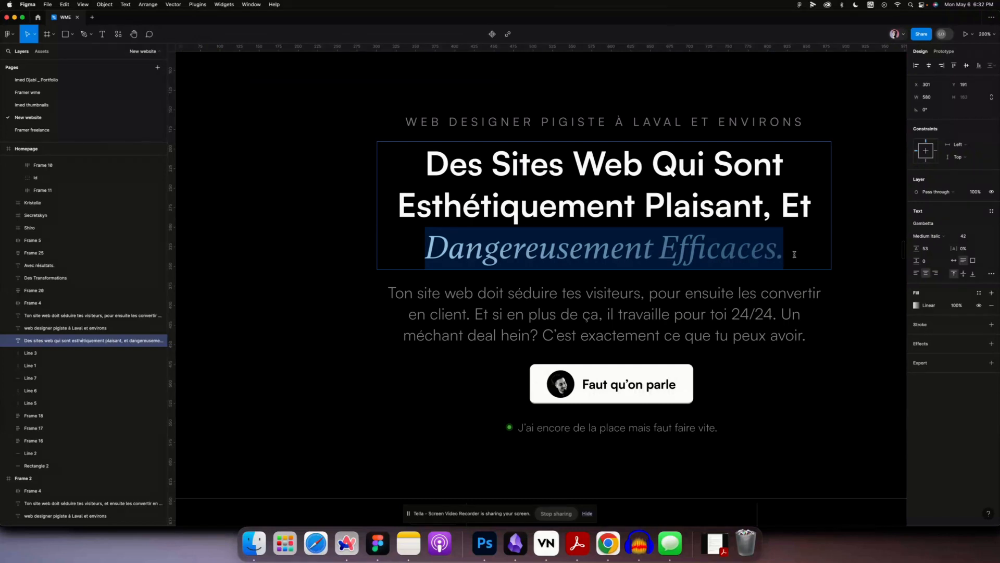
key(Escape)
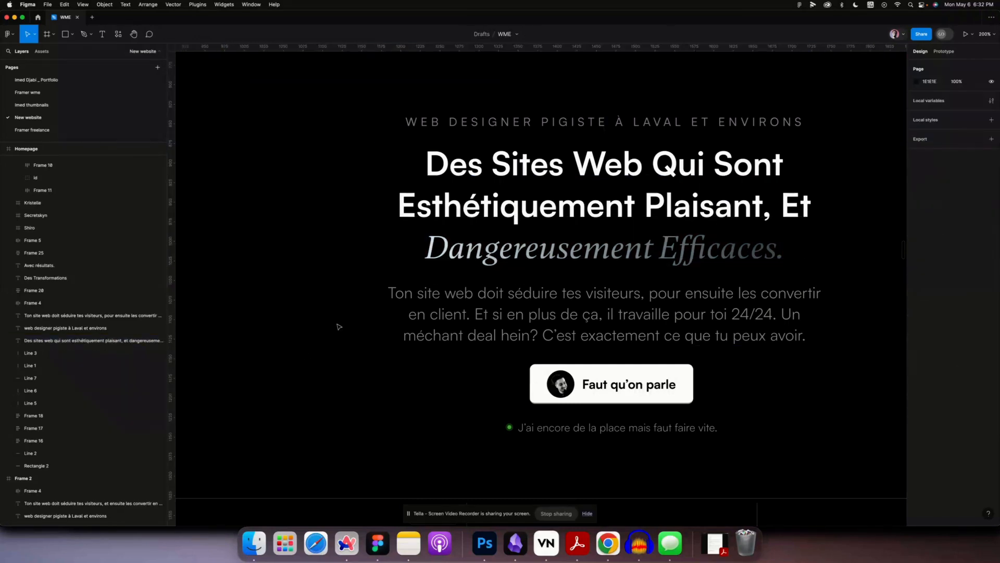
Examine the Homepage frame's typography from the hero text and button down to the pricing section, and return to the header.
scroll(339, 327, right, 3)
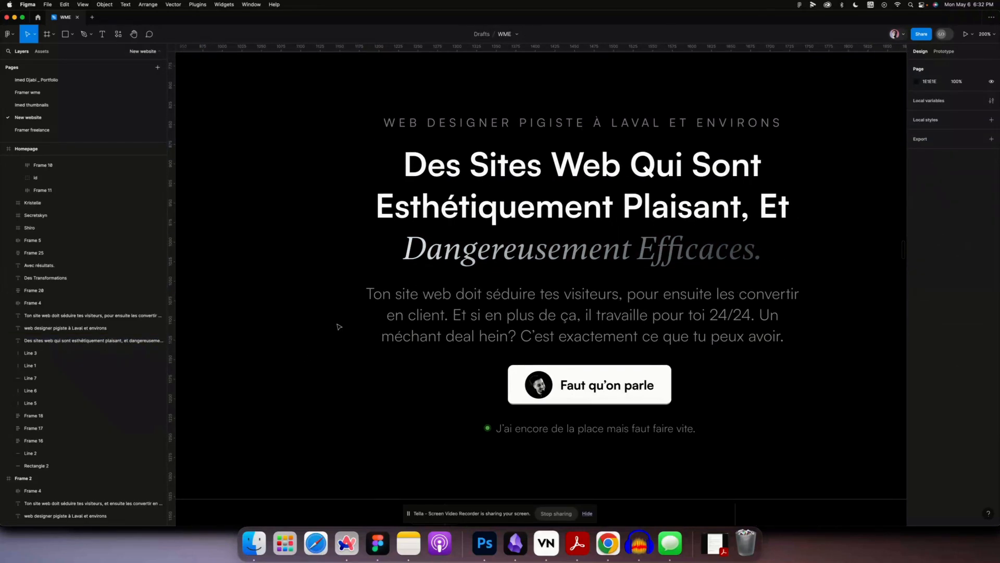
key(shift+0)
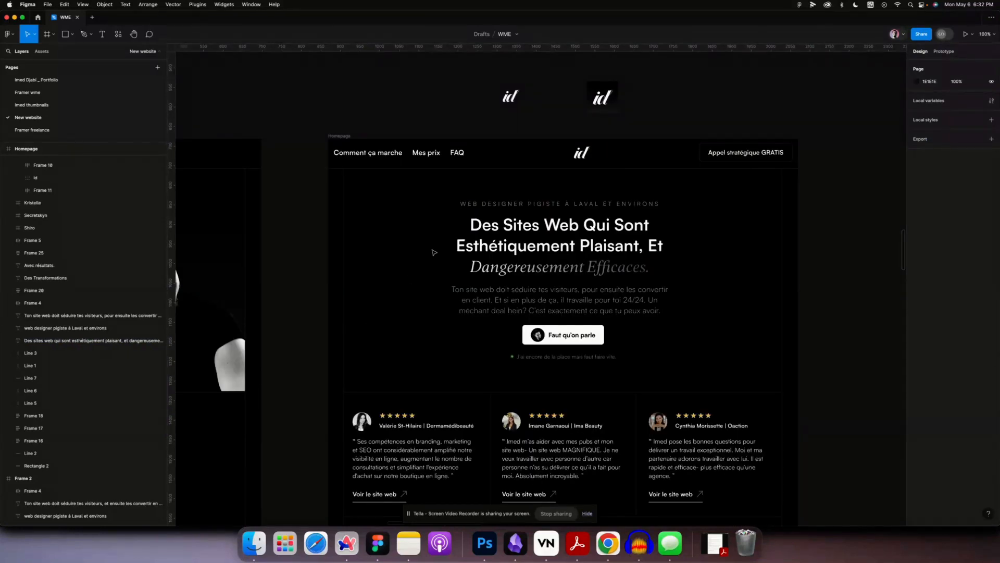
key(super+plus)
key(super+plus)
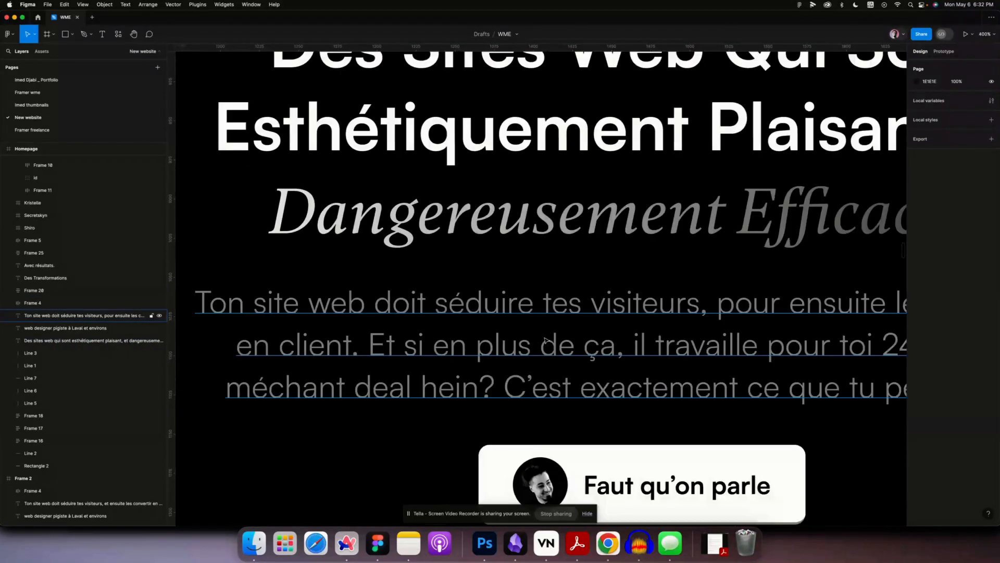
scroll(546, 339, down, 3)
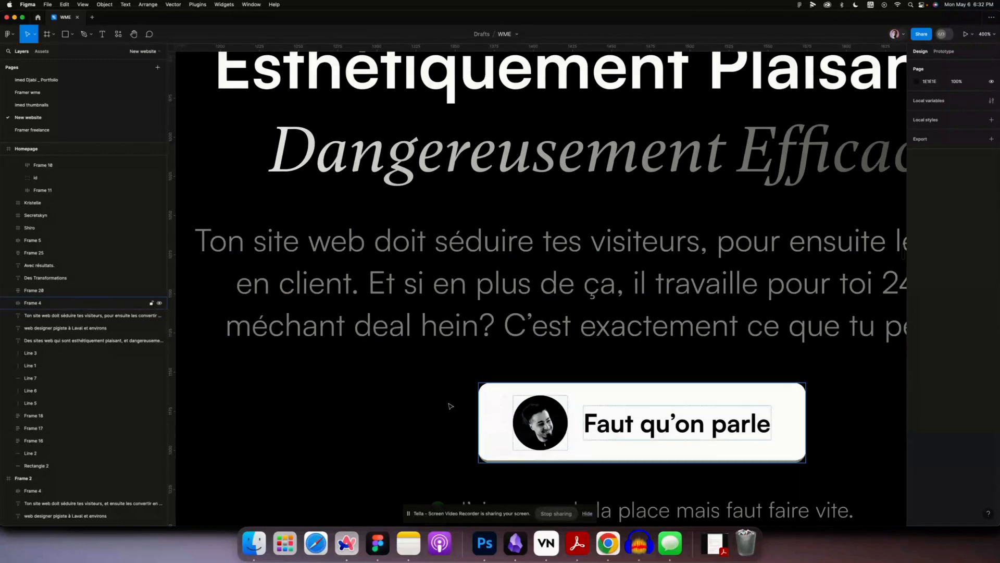
key(super+minus)
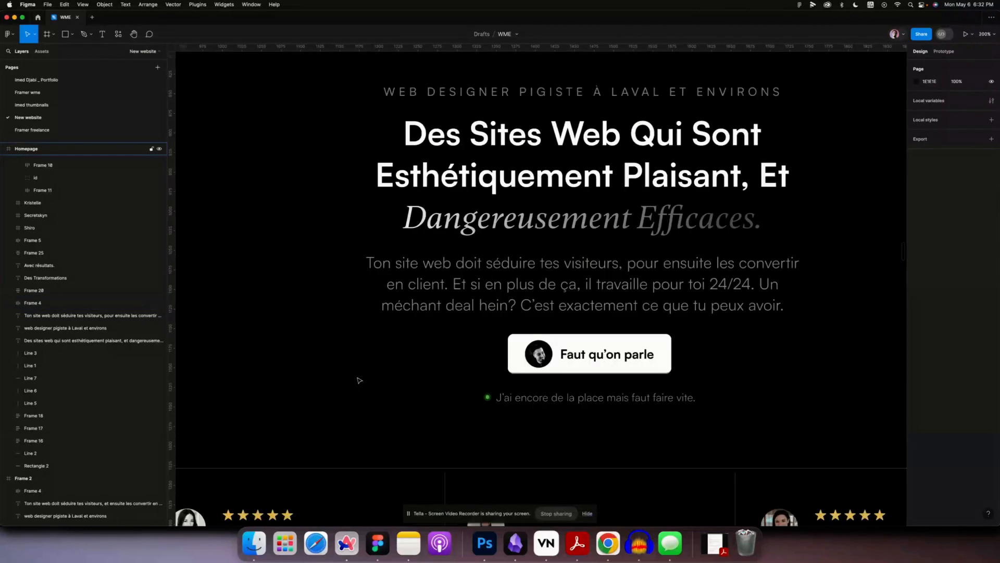
key(super+minus)
scroll(359, 380, down, 10)
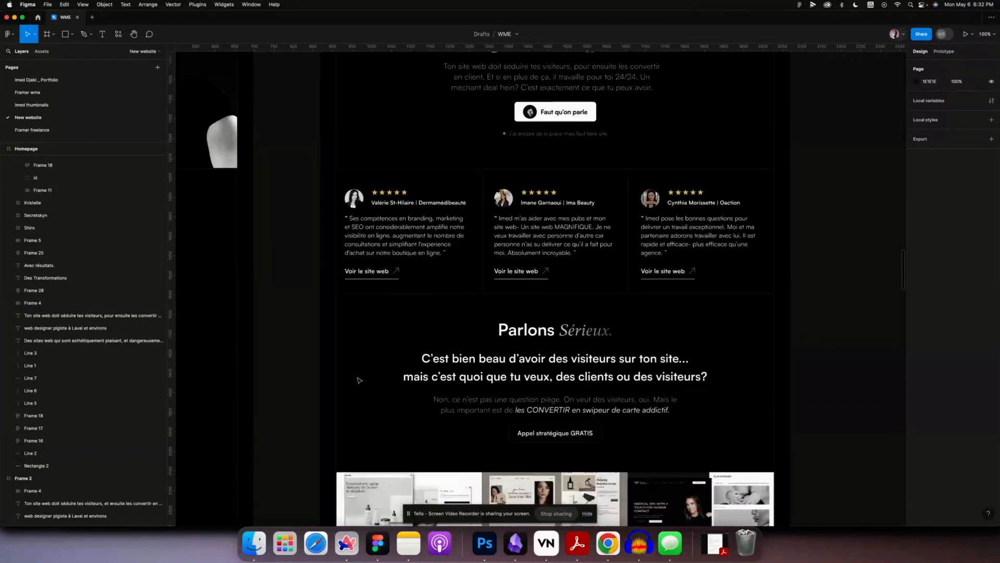
scroll(359, 380, down, 15)
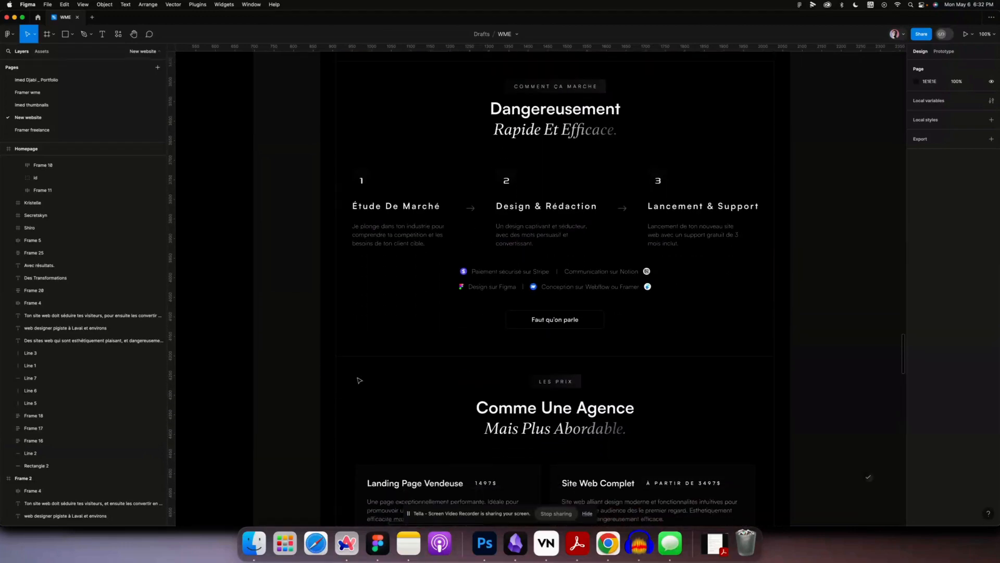
scroll(359, 380, down, 5)
scroll(359, 380, up, 20)
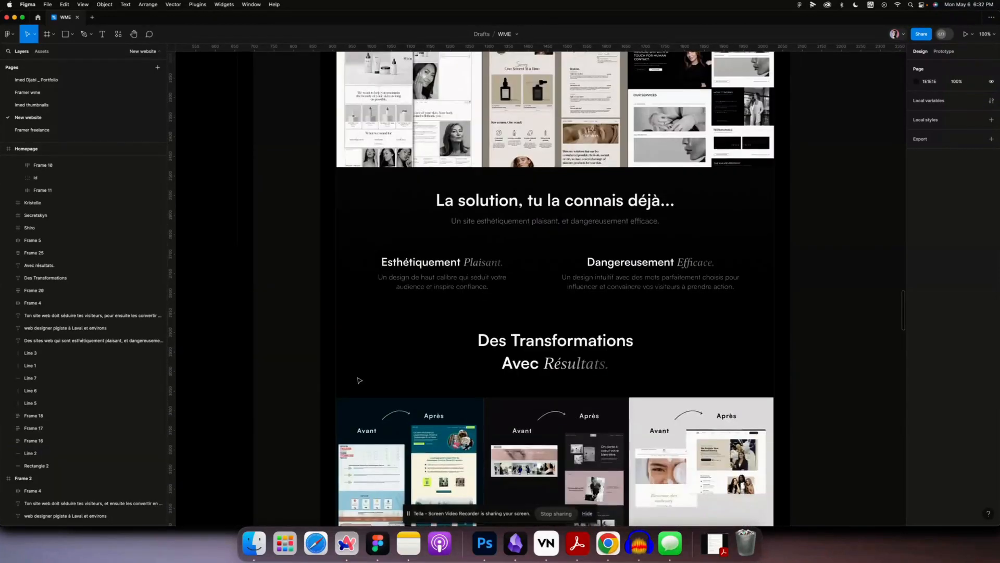
scroll(359, 380, up, 10)
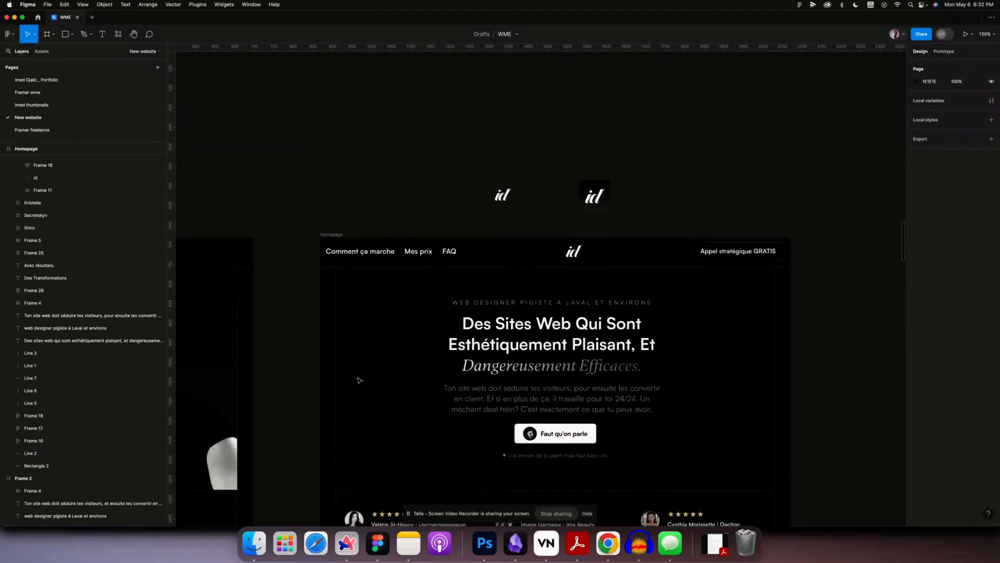
Select the Homepage navigation bar to check its id logo against the two versions above the frame, and clear the selection.
key(super+equal)
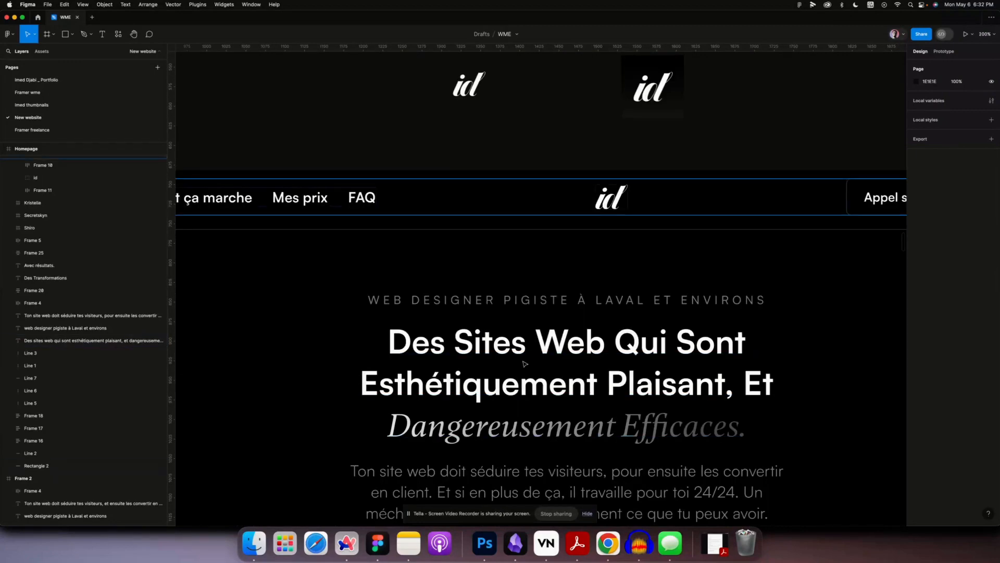
scroll(519, 399, down, 2)
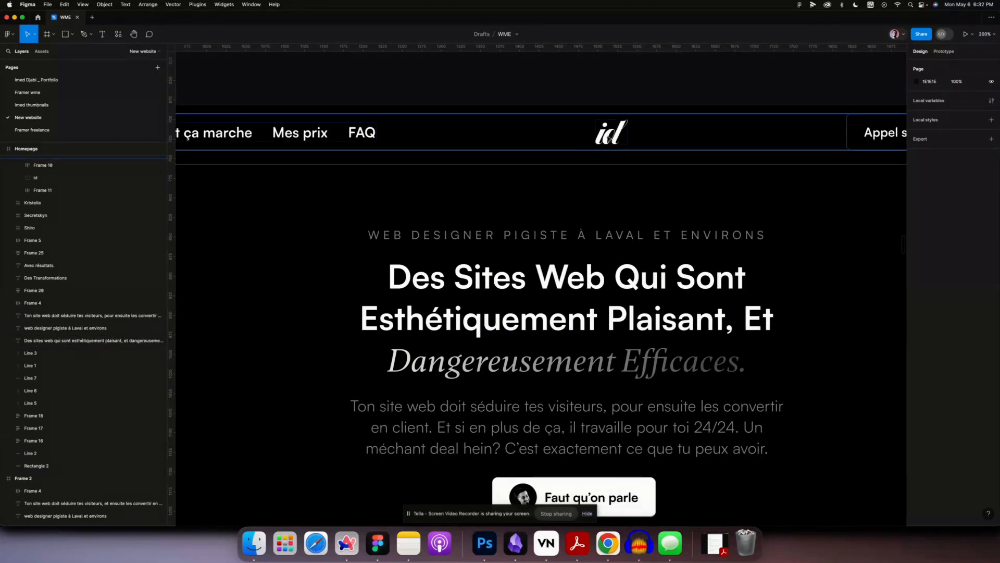
click(609, 139)
scroll(607, 146, up, 5)
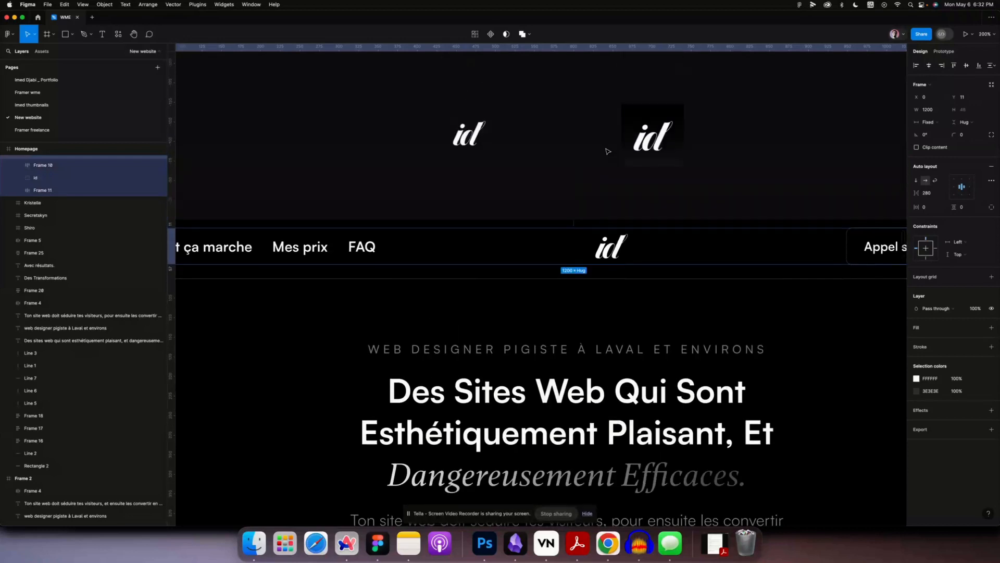
click(566, 183)
key(super+minus)
key(super+plus)
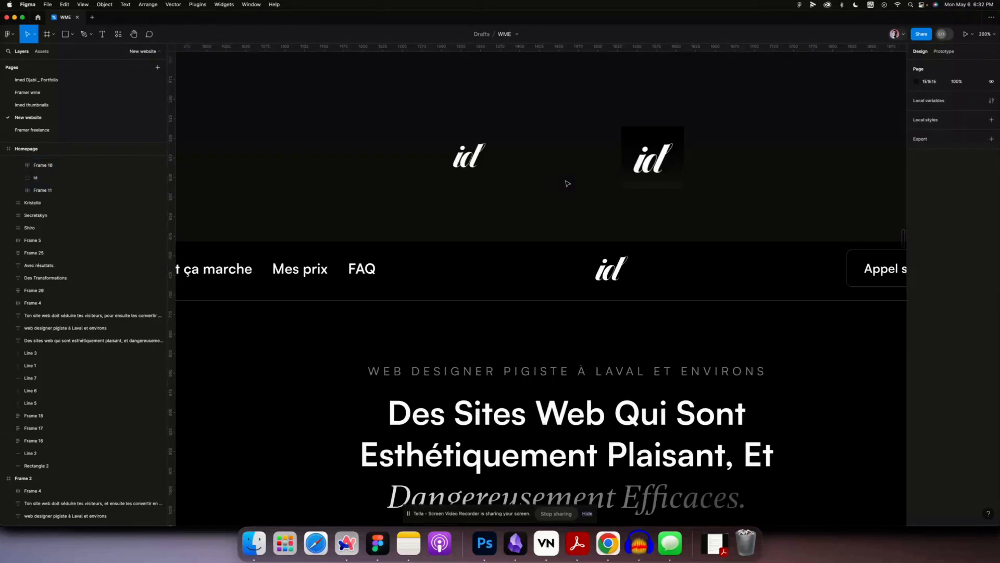
Add a text layer reading "id" on the empty canvas beside the copied logo, at about X 1075, Y 532.
scroll(550, 208, up, 5)
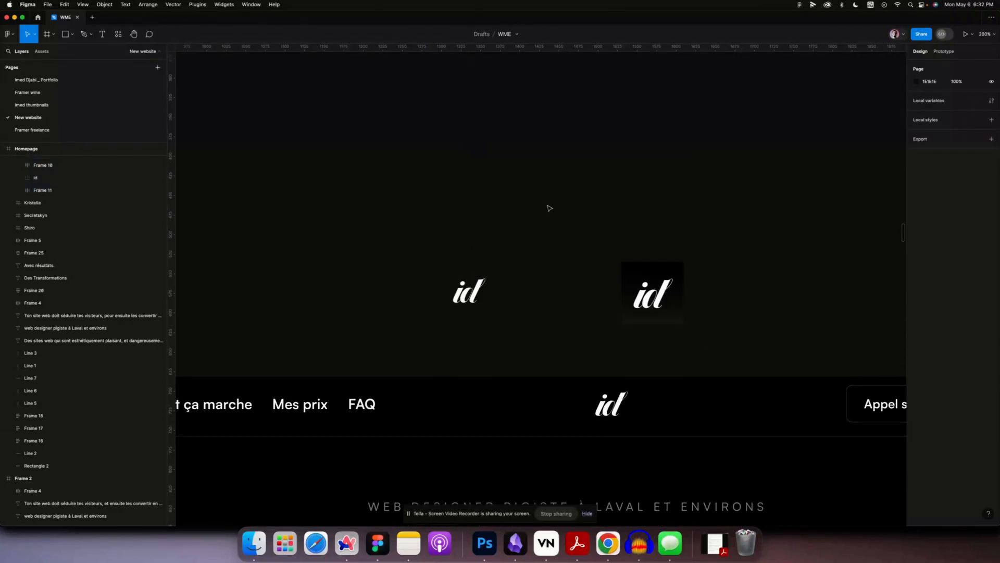
key(super+plus)
scroll(550, 208, left, 10)
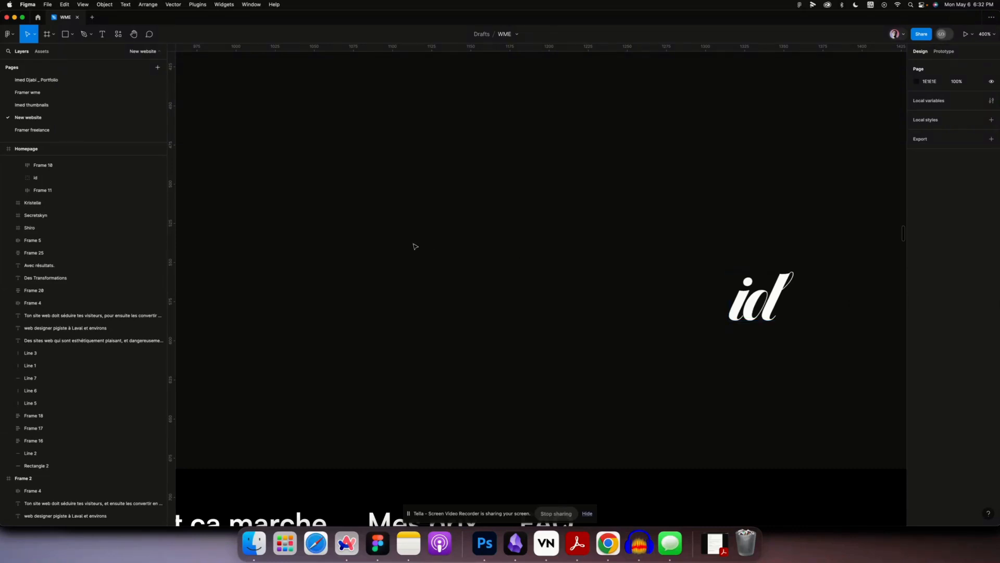
click(440, 242)
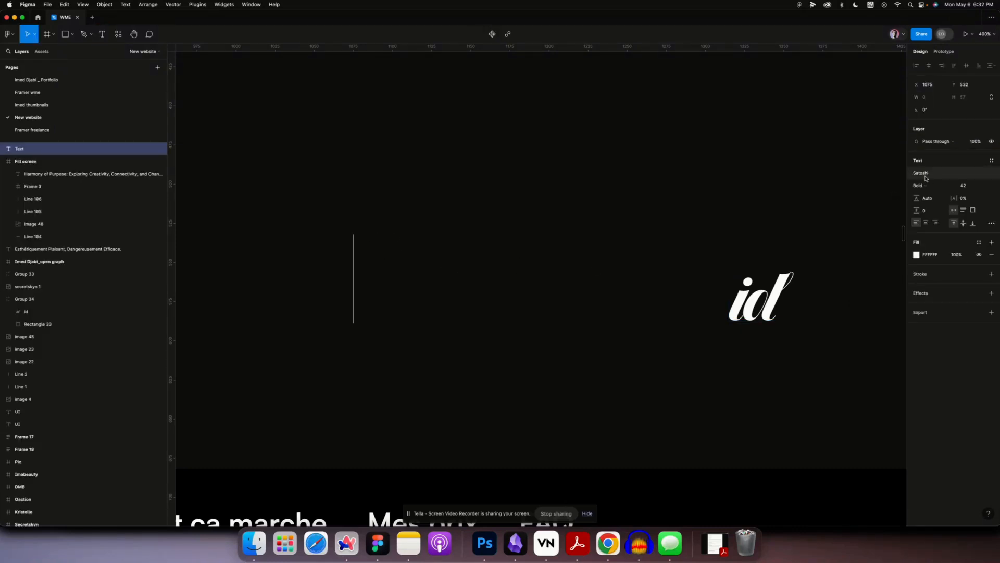
text(i)
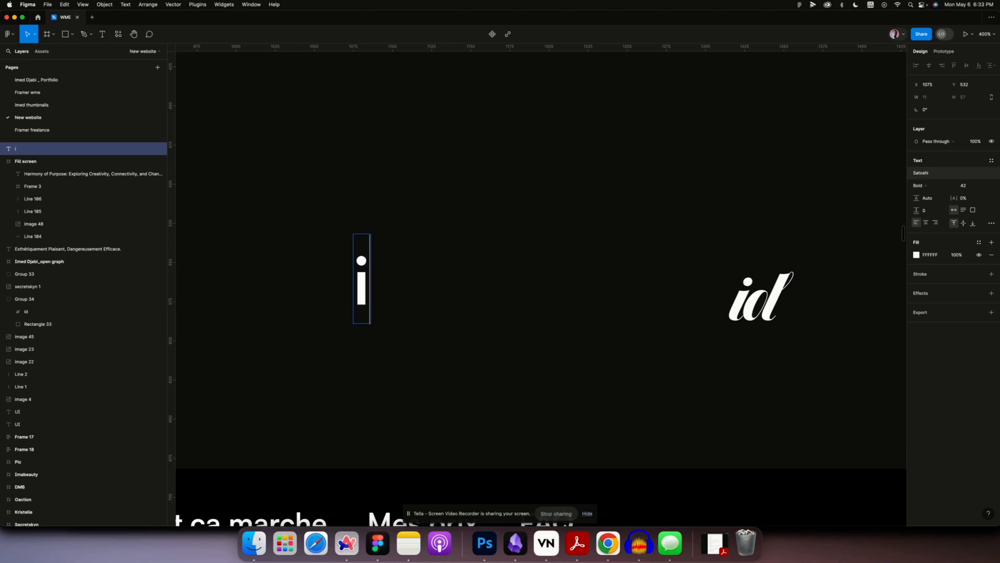
text(d)
Preview the variable fonts on the "id" text, from the Baloo family through the Noto Sans entries, and close the font picker.
key(ctrl+a)
click(978, 180)
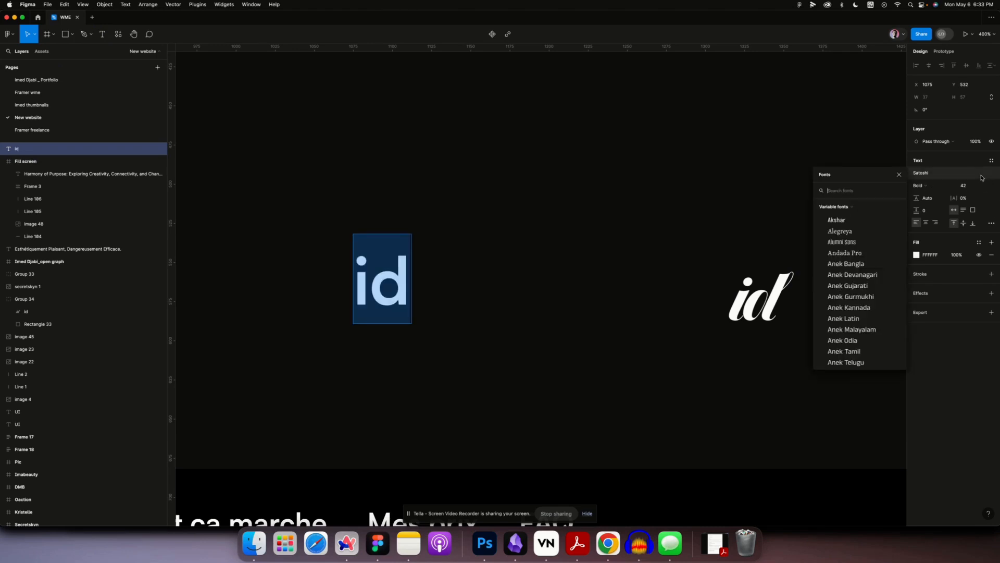
click(854, 251)
scroll(875, 269, down, 5)
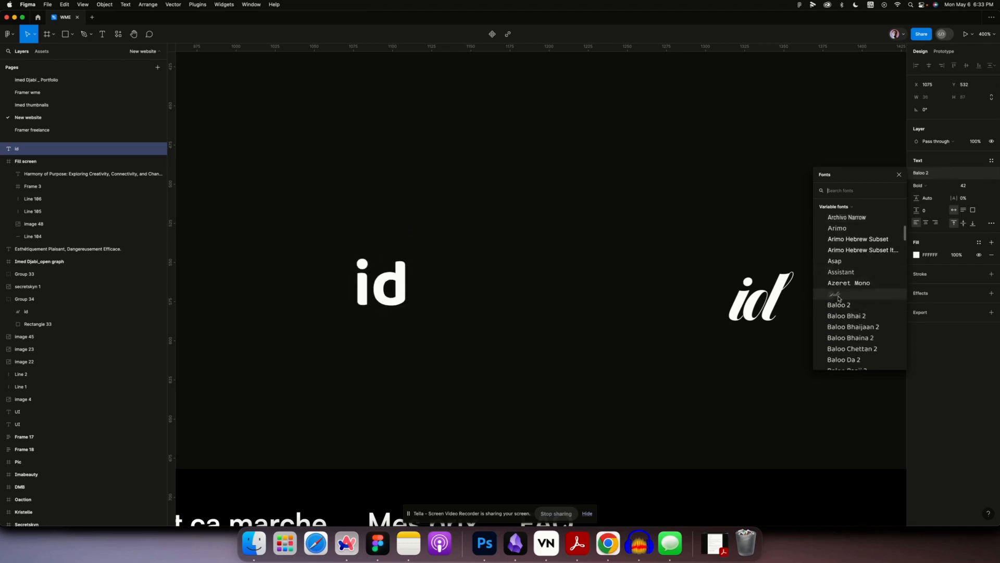
scroll(838, 298, down, 12)
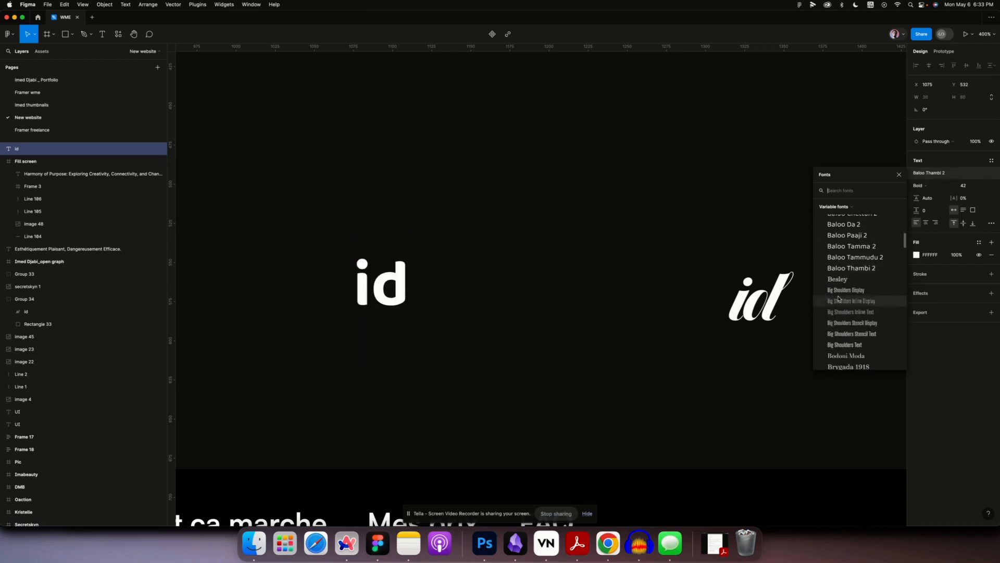
scroll(838, 298, down, 10)
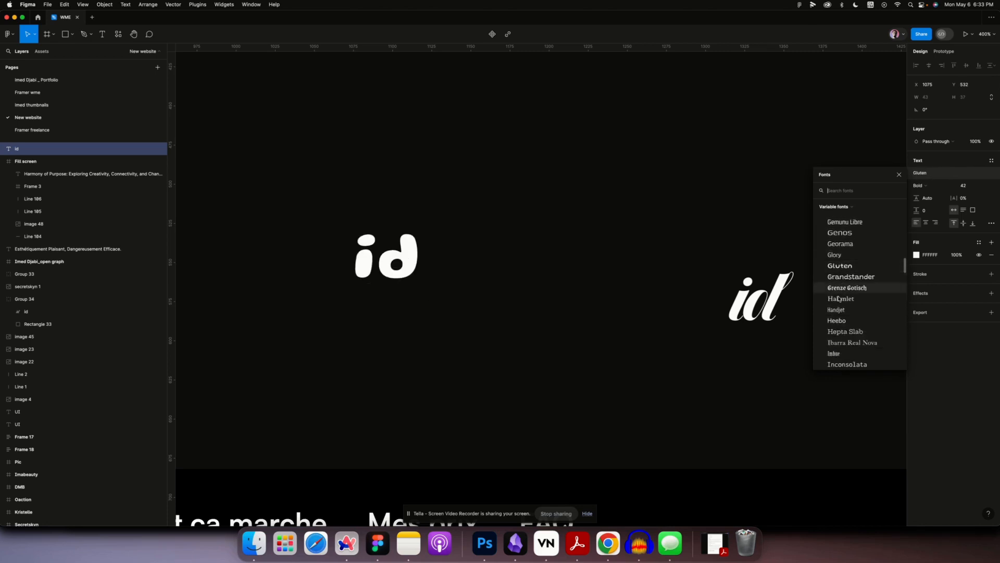
scroll(839, 299, down, 5)
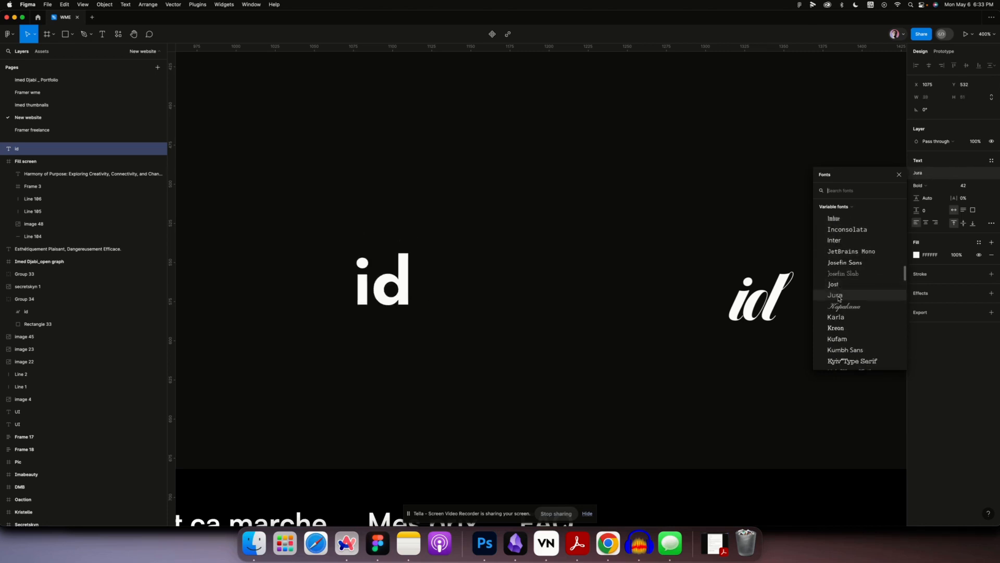
scroll(839, 308, down, 6)
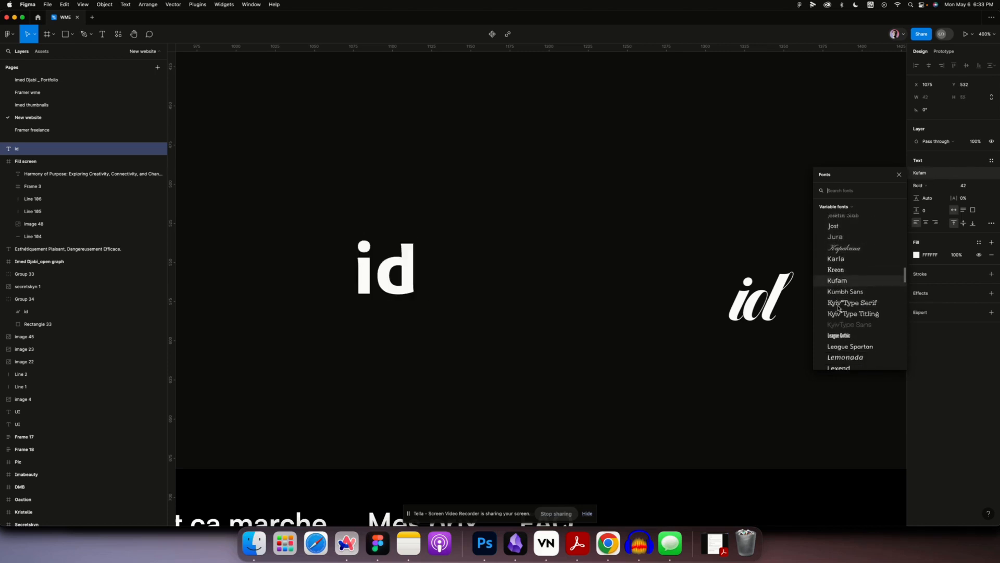
scroll(840, 307, down, 3)
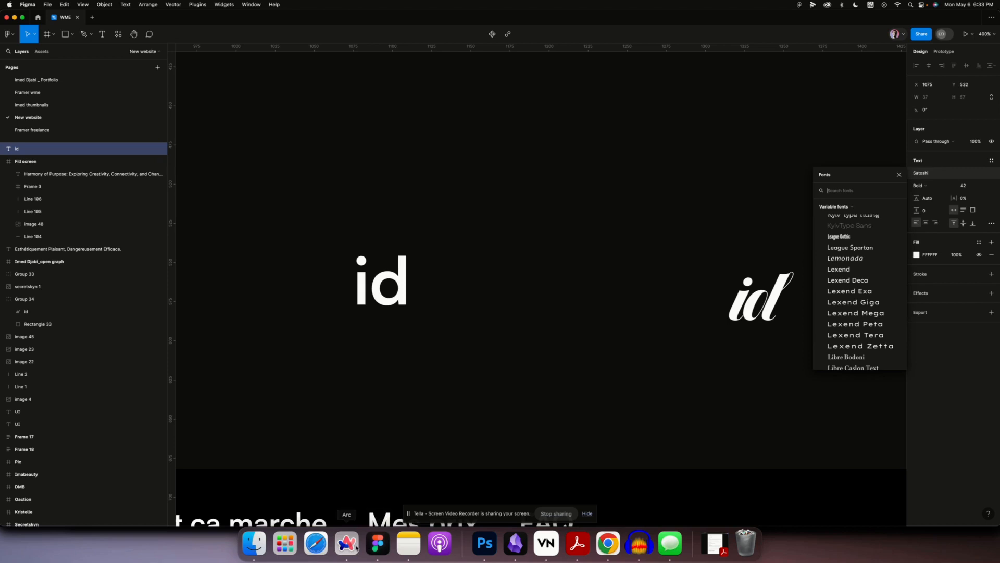
scroll(845, 354, down, 3)
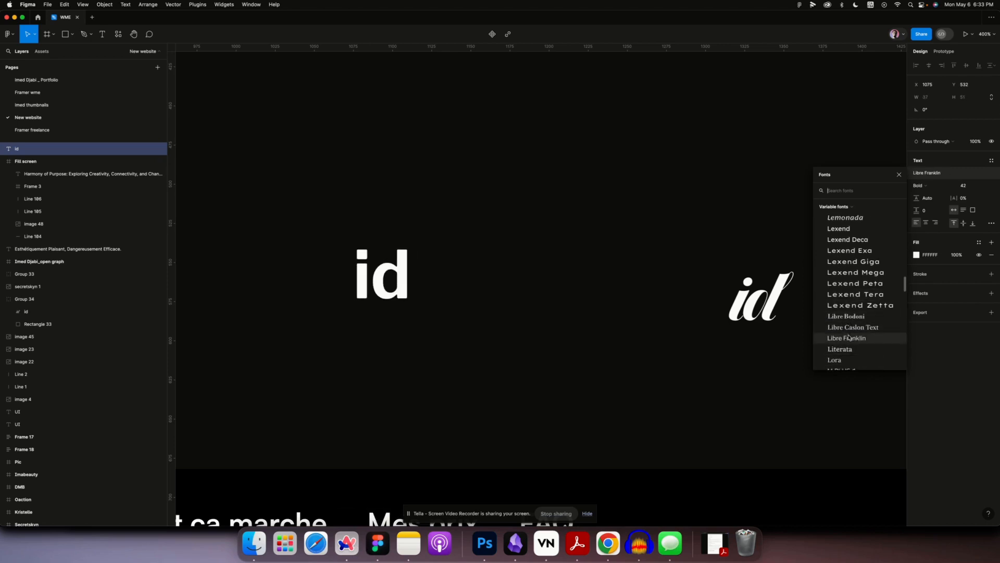
scroll(849, 337, down, 5)
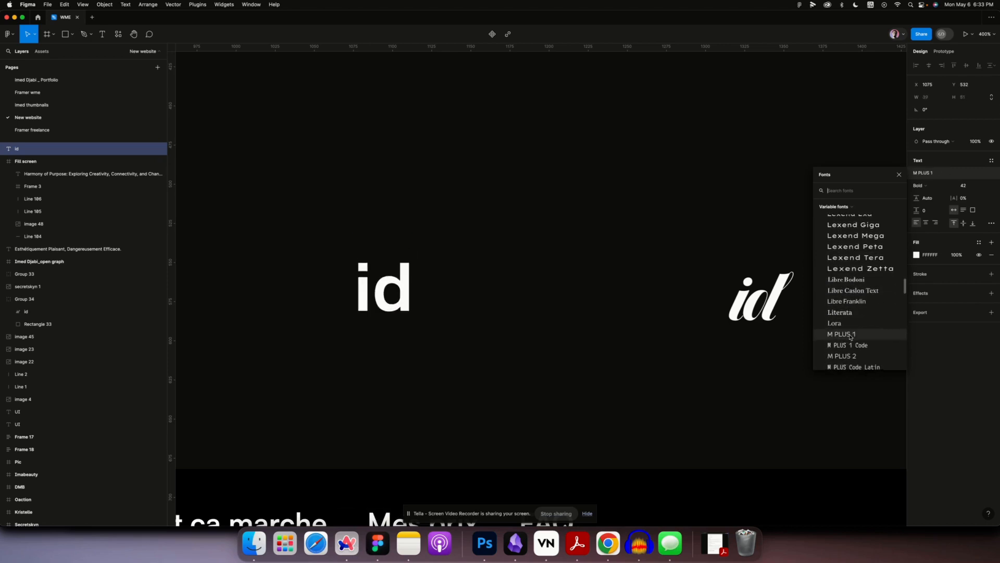
scroll(850, 337, down, 9)
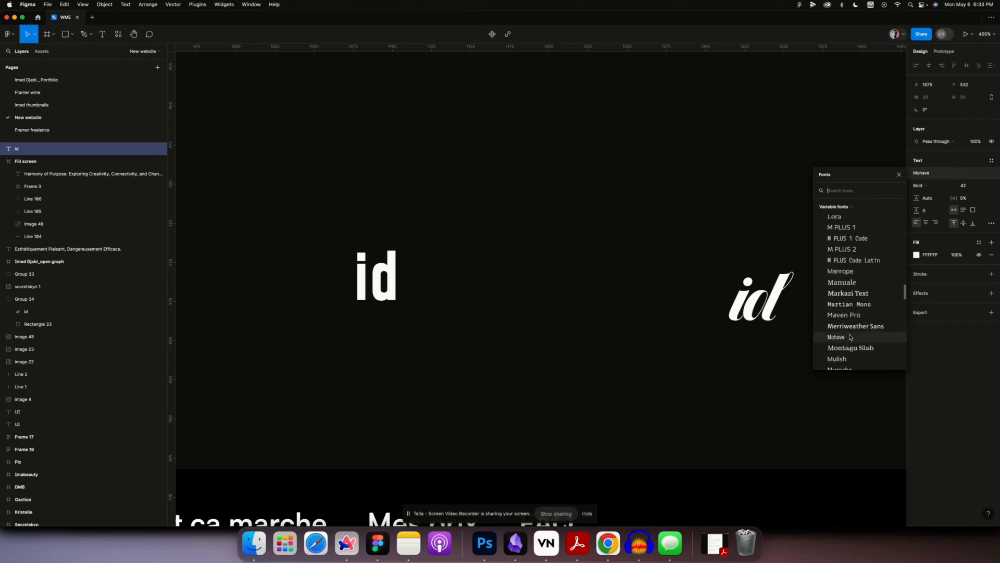
scroll(850, 337, down, 8)
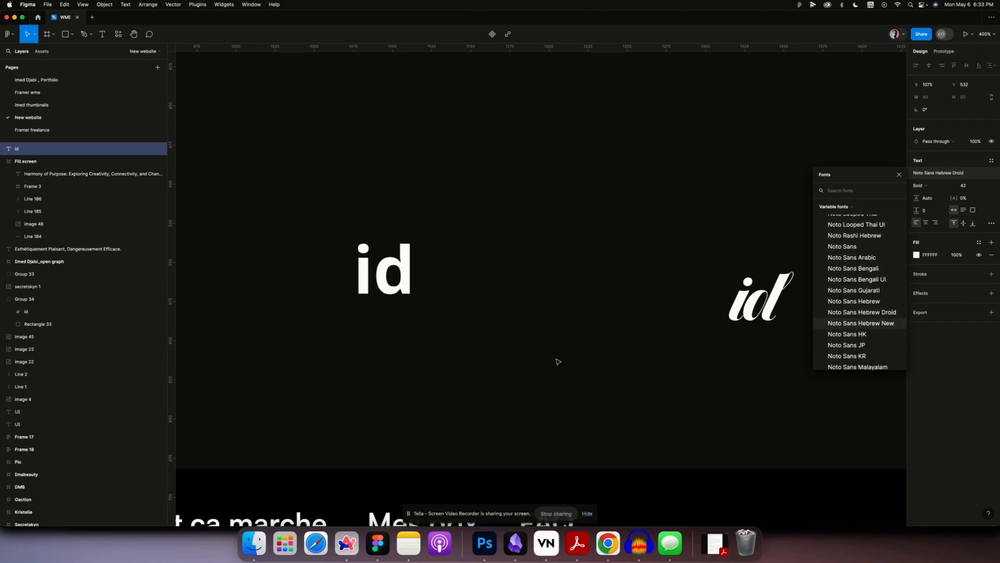
click(631, 327)
Draw a white frame of about 2201 × 758 on the empty canvas above the Homepage frames.
scroll(631, 327, down, 10)
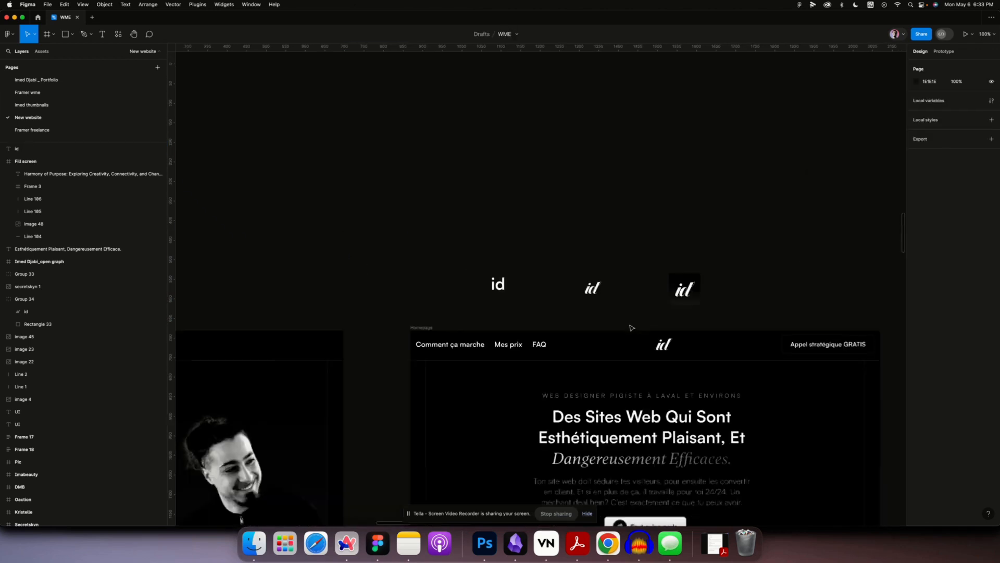
scroll(631, 328, up, 3)
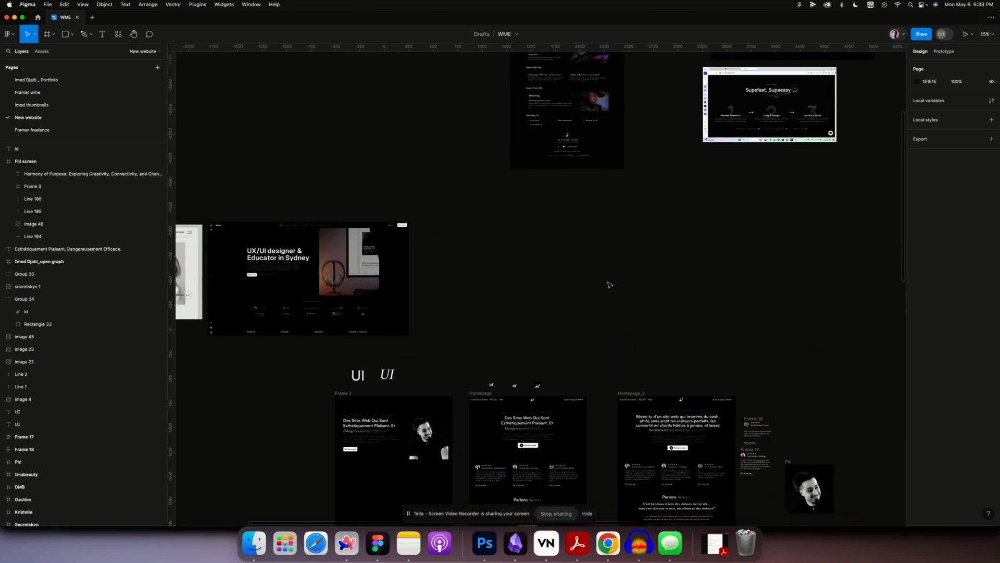
key(f)
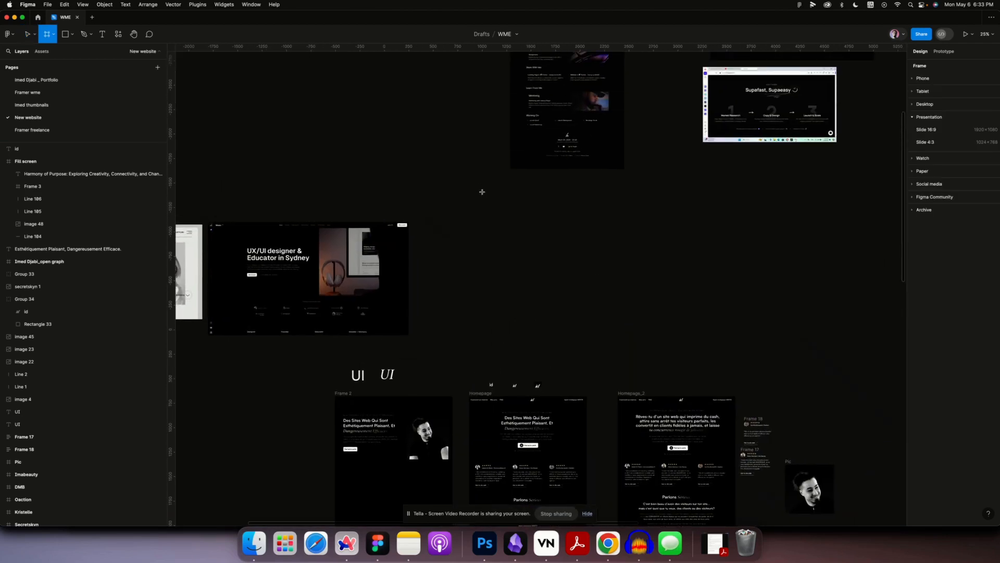
click(53, 34)
click(46, 51)
drag(539, 251, 754, 325)
key(super+equal)
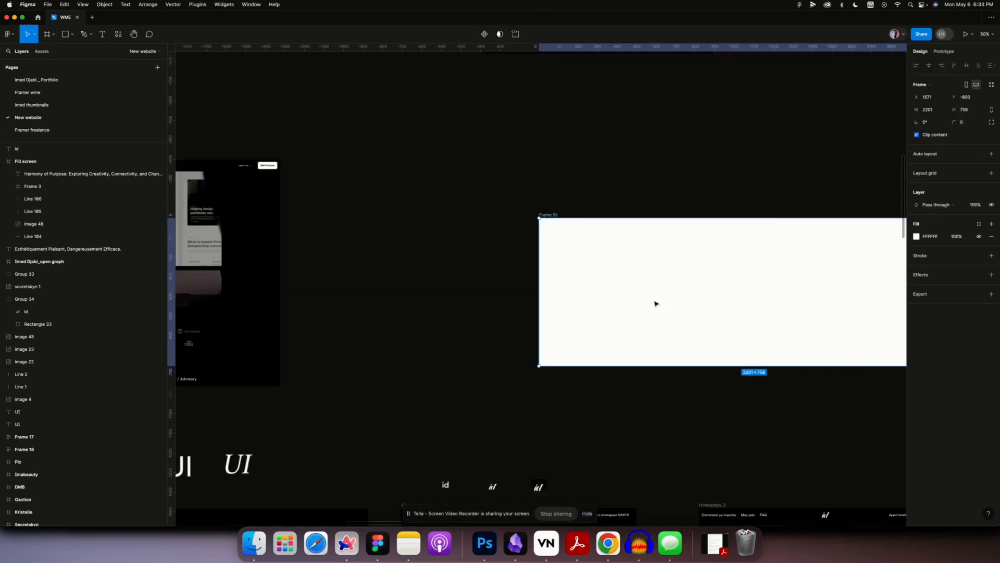
Move the "id" text into the new white frame and set its fill to 000000.
drag(445, 484, 585, 270)
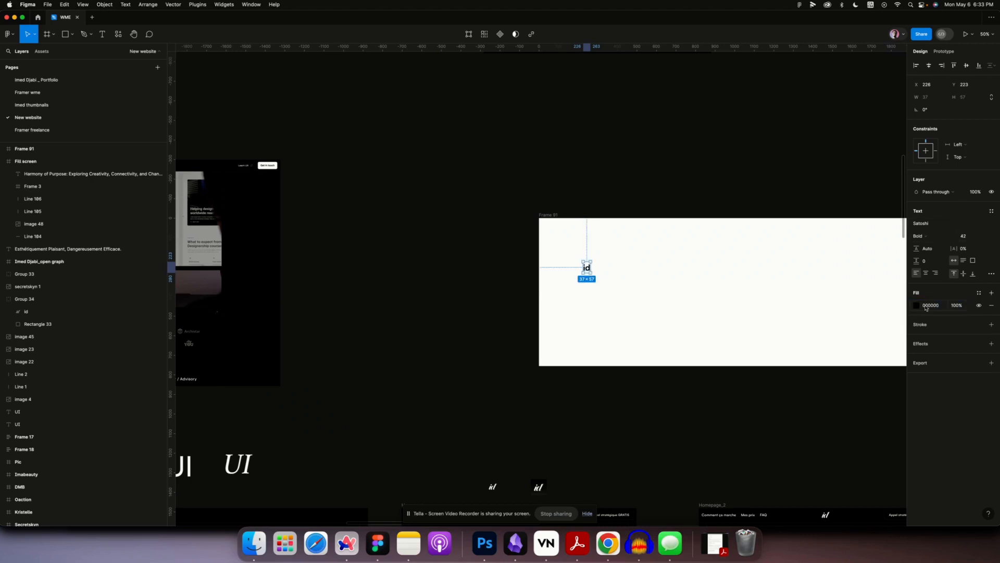
click(614, 308)
scroll(614, 308, up, 5)
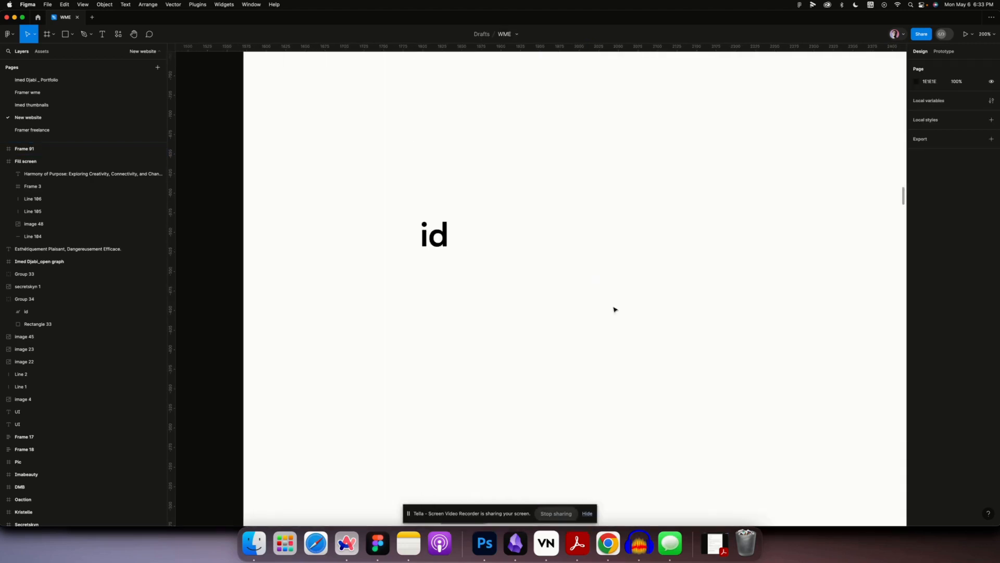
Scale the "id" text up to about 85 × 132 and place it near the frame's upper-left corner, about X 118, Y 57.
key(shift+0)
drag(491, 270, 452, 221)
key(k)
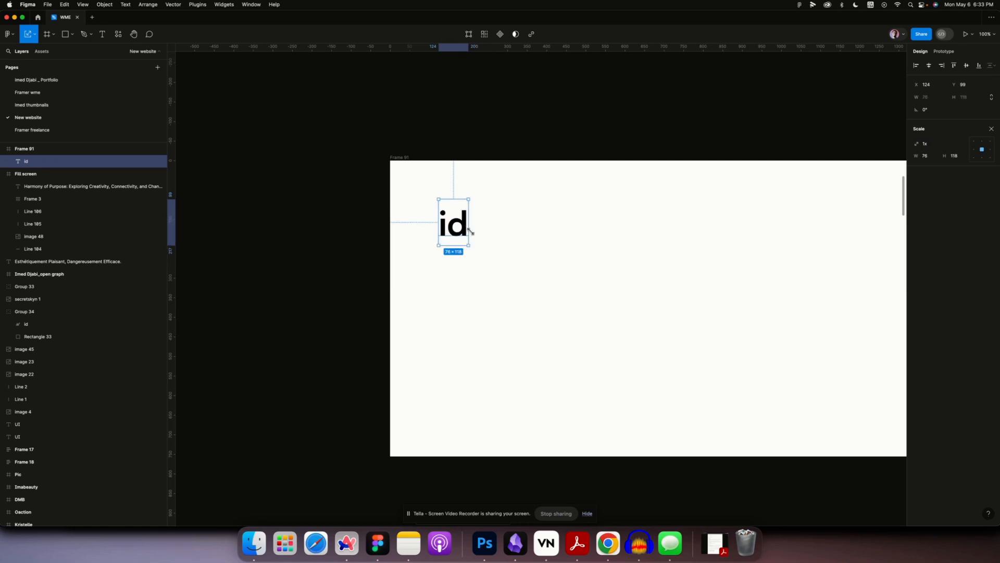
mouse_move(467, 228)
mouse_down()
mouse_move(460, 241)
mouse_move(470, 235)
mouse_up()
ctrl+scroll(523, 252, down, 5)
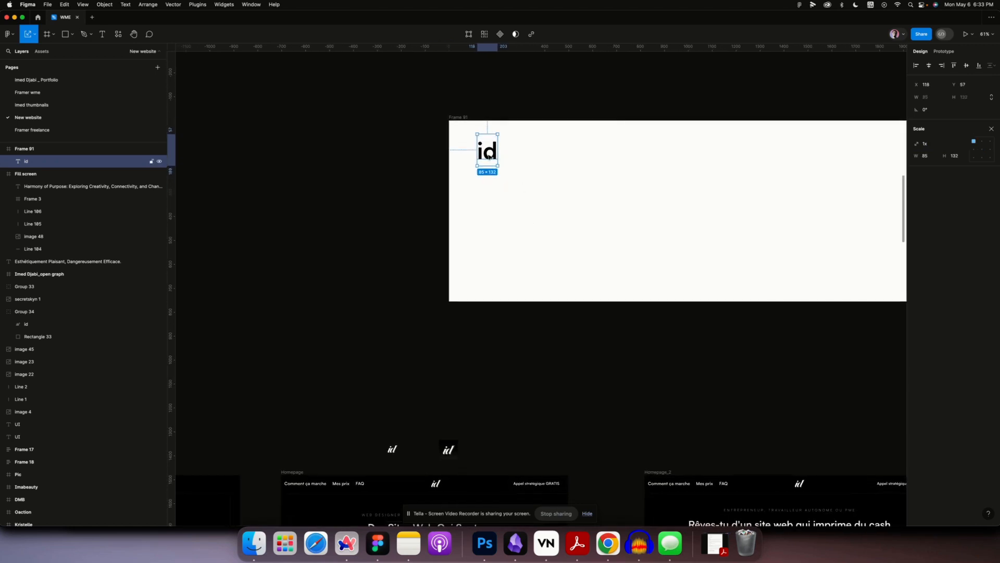
key(v)
Search the fonts for "script", compare the results on the "id" text, and apply Aguafina Script.
click(922, 224)
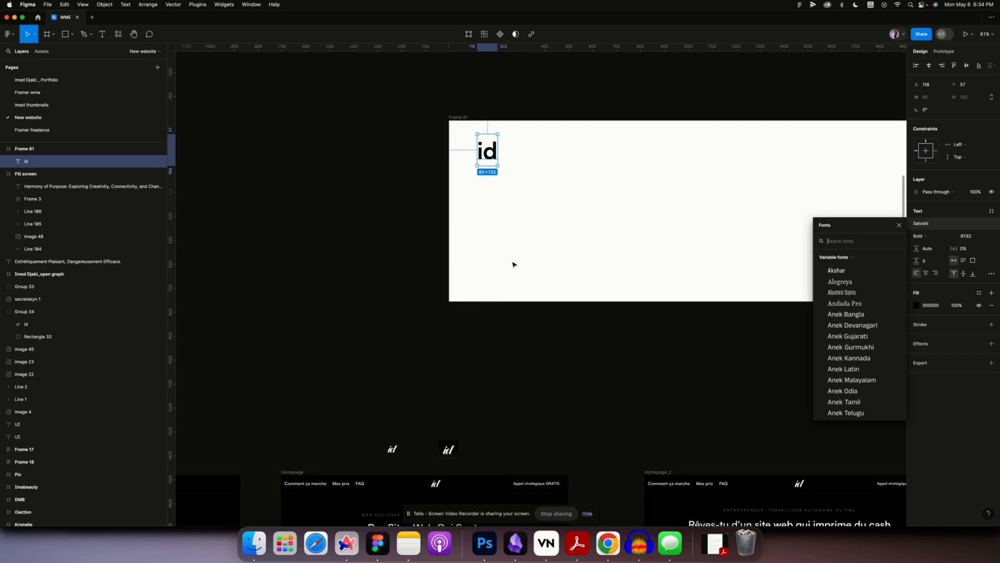
text(script)
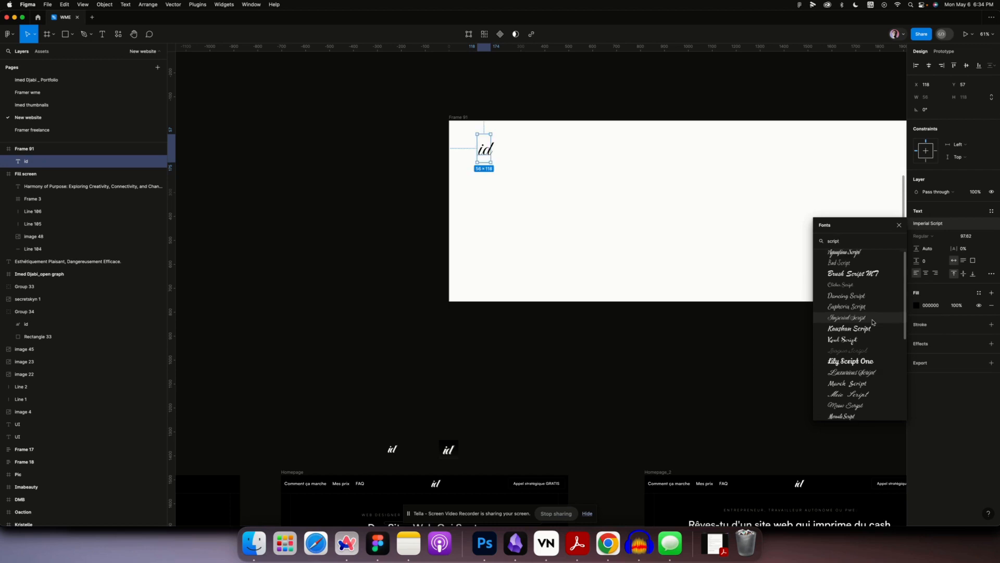
scroll(870, 322, down, 1)
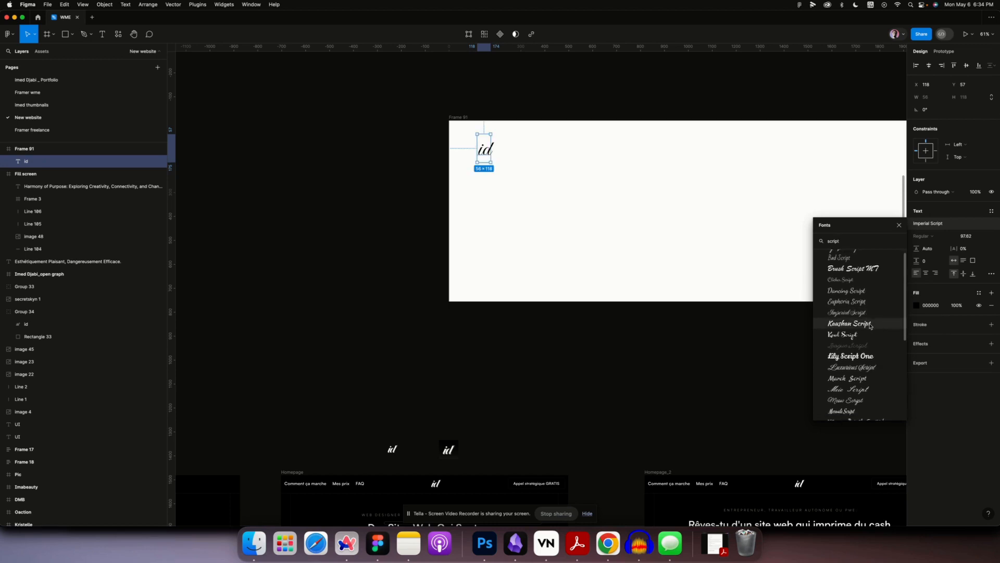
scroll(847, 266, up, 1)
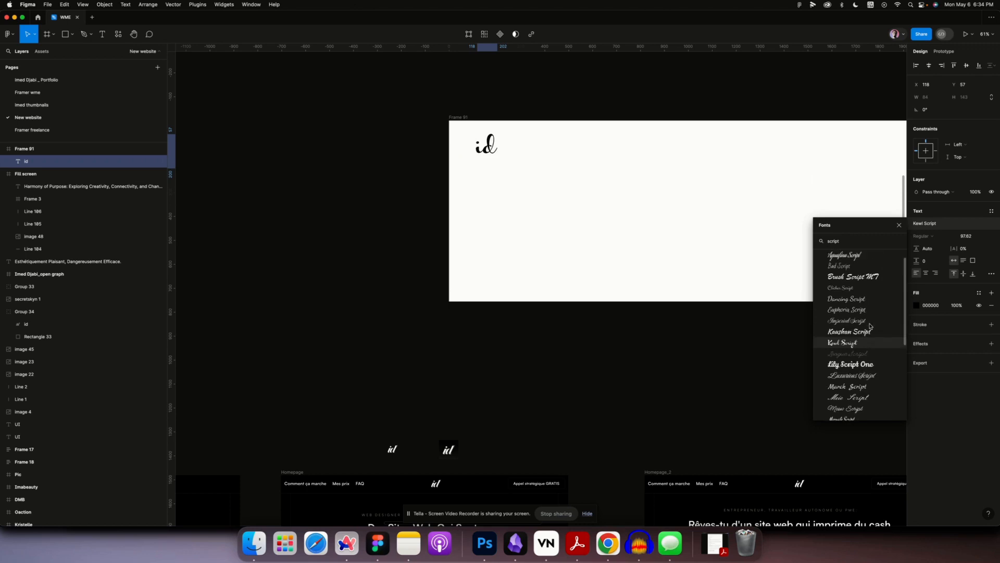
click(847, 256)
click(474, 159)
Duplicate the "id" text to its right at about X 298, Y 57, and set the copy's font to Imperial Script.
alt+drag(487, 152, 530, 153)
click(942, 225)
text(scrip)
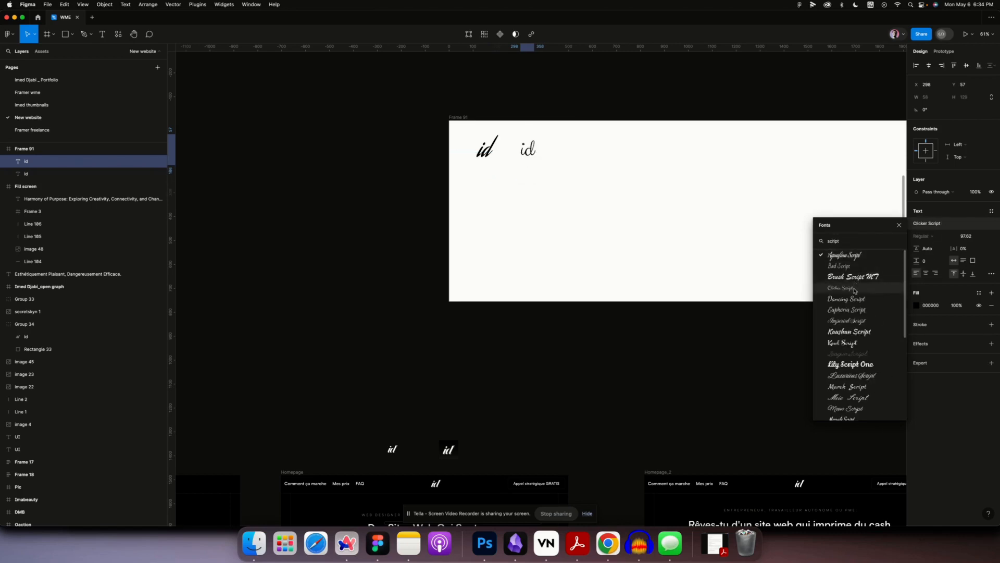
click(849, 321)
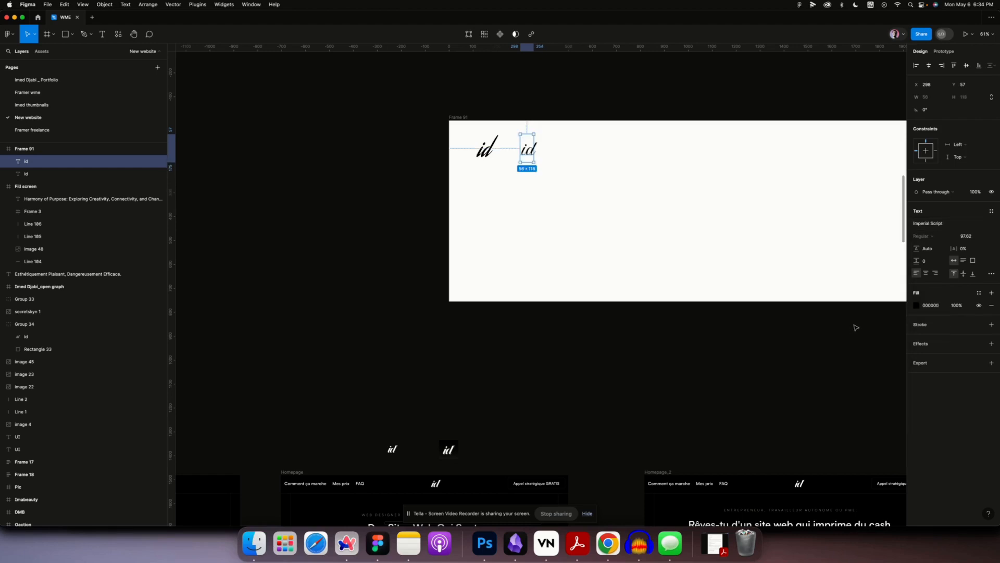
click(563, 202)
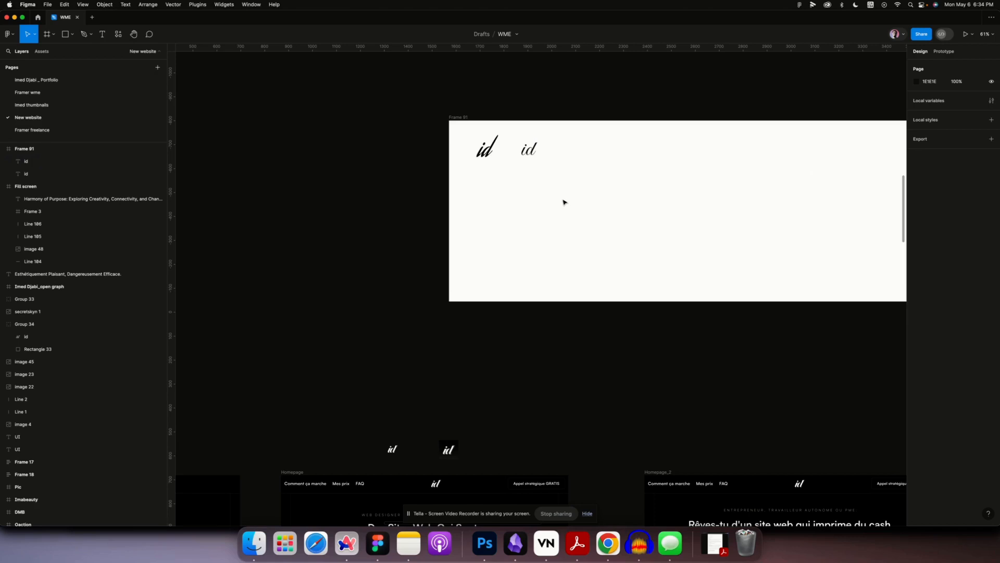
Move the Imperial Script "id" closer to the Aguafina Script version, at about X 230, Y 65.
scroll(563, 202, up, 3)
scroll(562, 201, up, 3)
scroll(563, 201, up, 3)
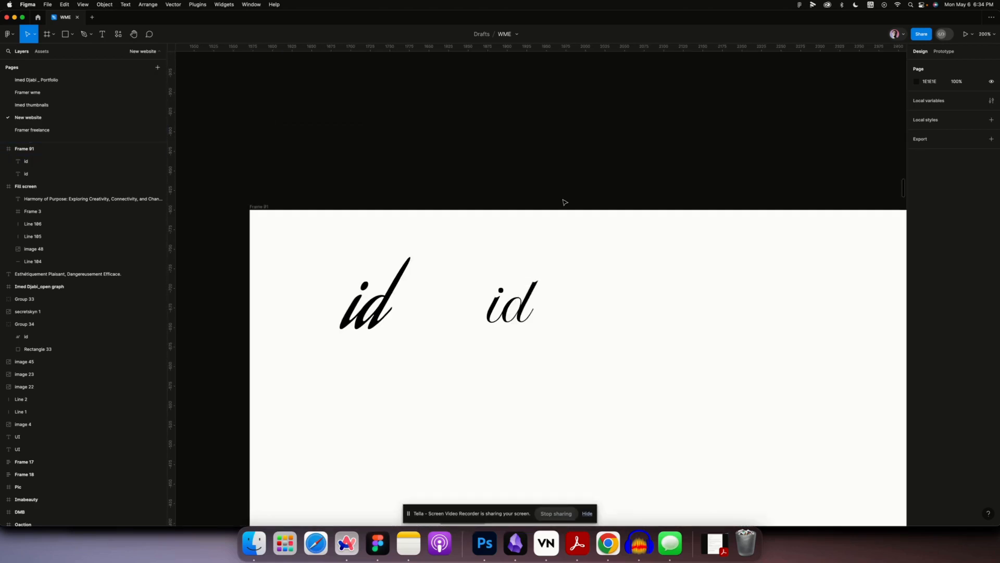
scroll(541, 237, down, 1)
drag(519, 277, 451, 290)
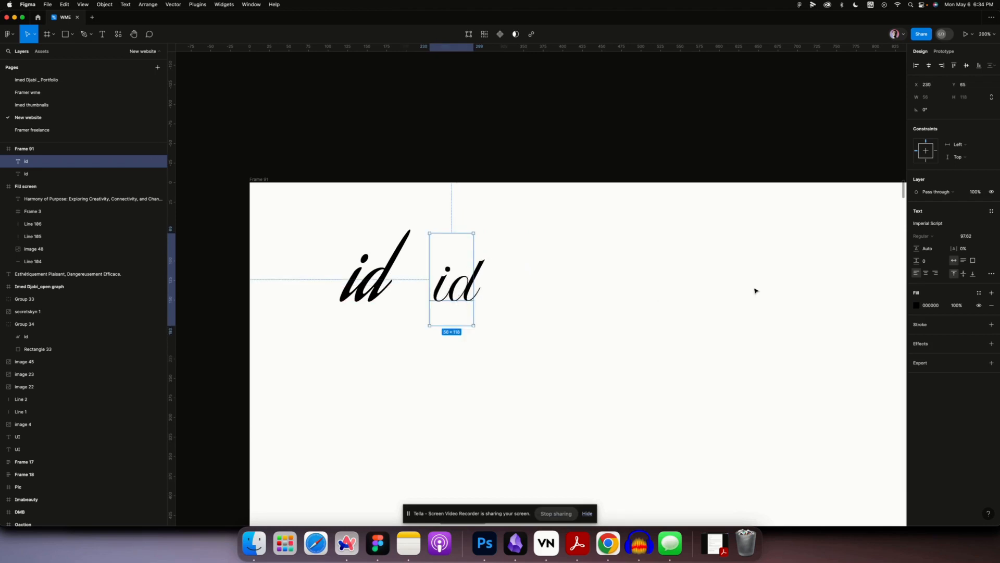
click(934, 224)
text(imperial)
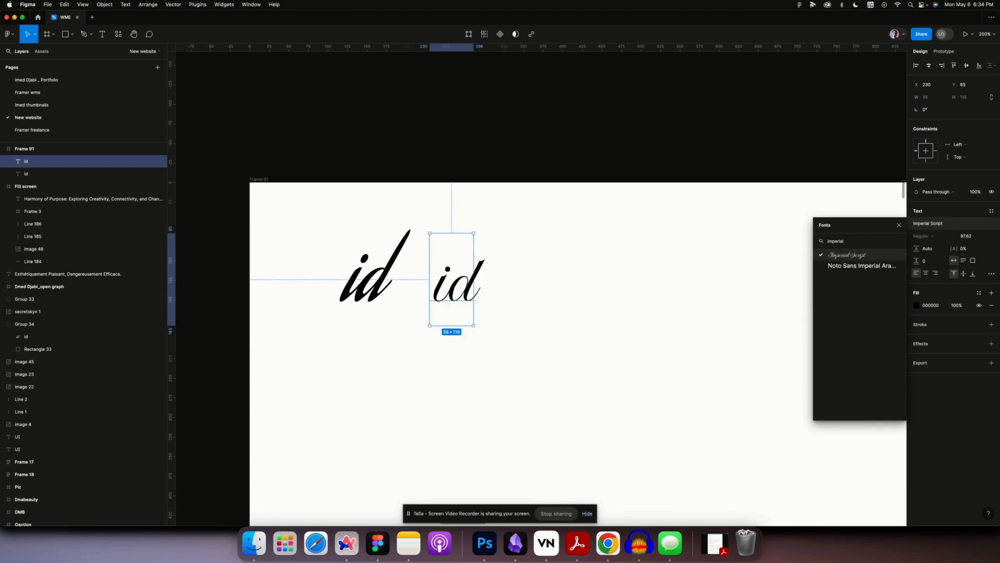
key(BackSpace)
key(BackSpace)
key(BackSpace)
key(BackSpace)
key(BackSpace)
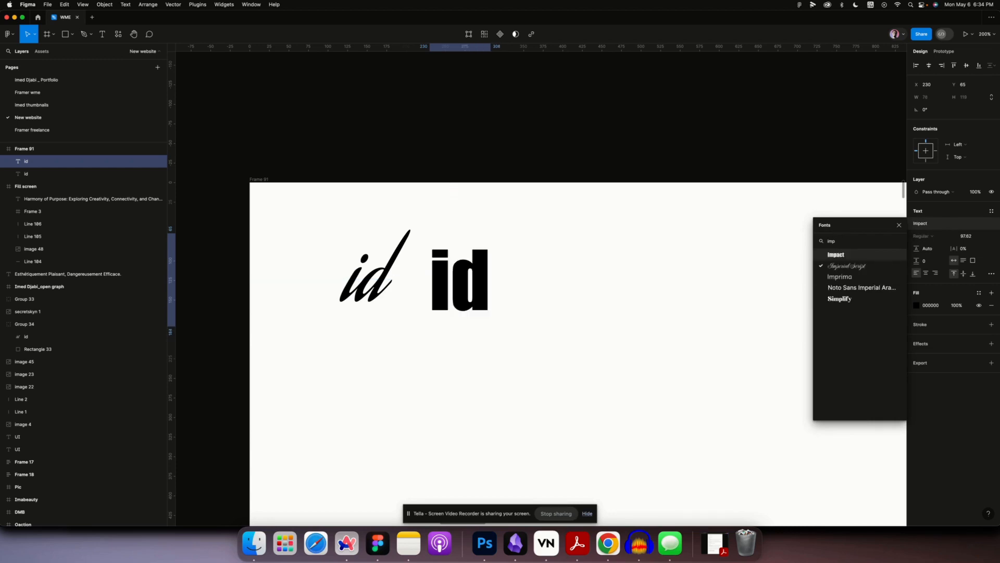
text(script)
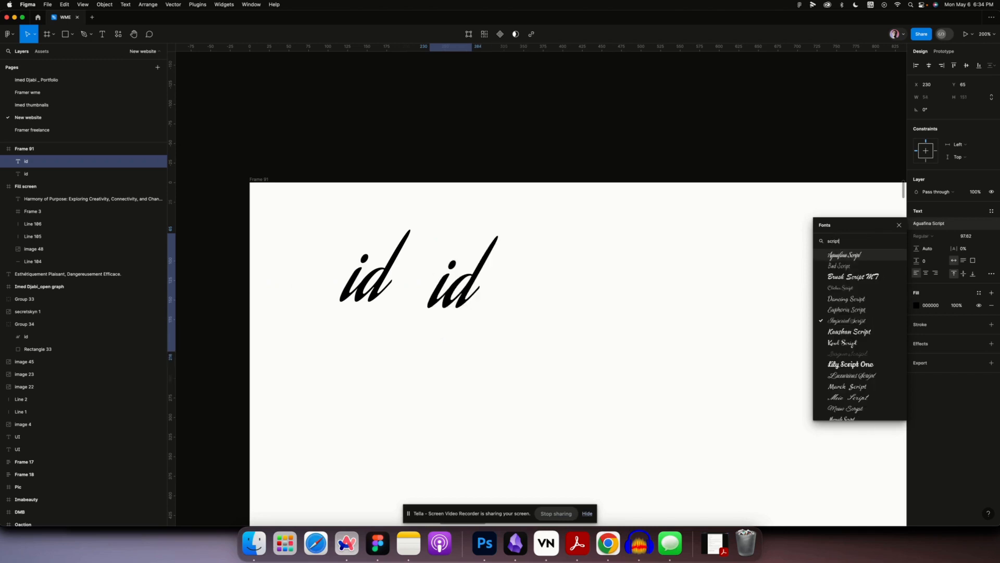
key(Escape)
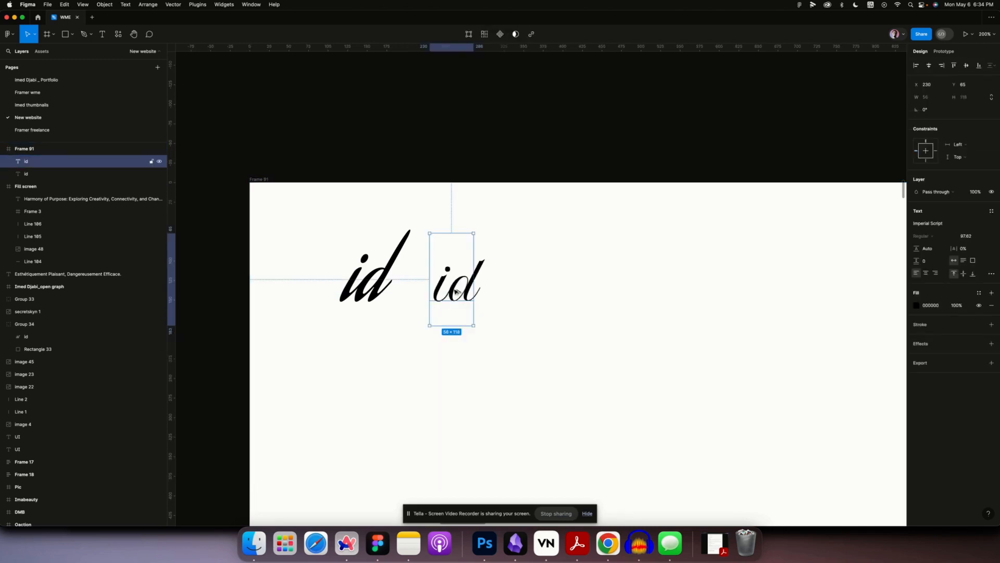
Duplicate the Imperial Script "id" to its right at about X 362, Y 65, and set the copy's font to Mervale Script.
drag(455, 292, 558, 292)
click(928, 223)
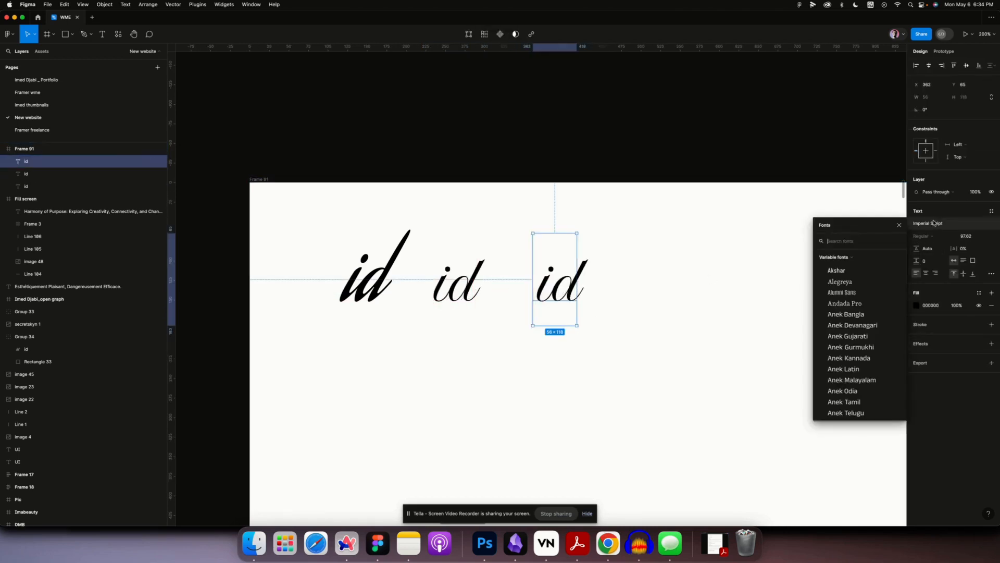
scroll(865, 313, down, 1)
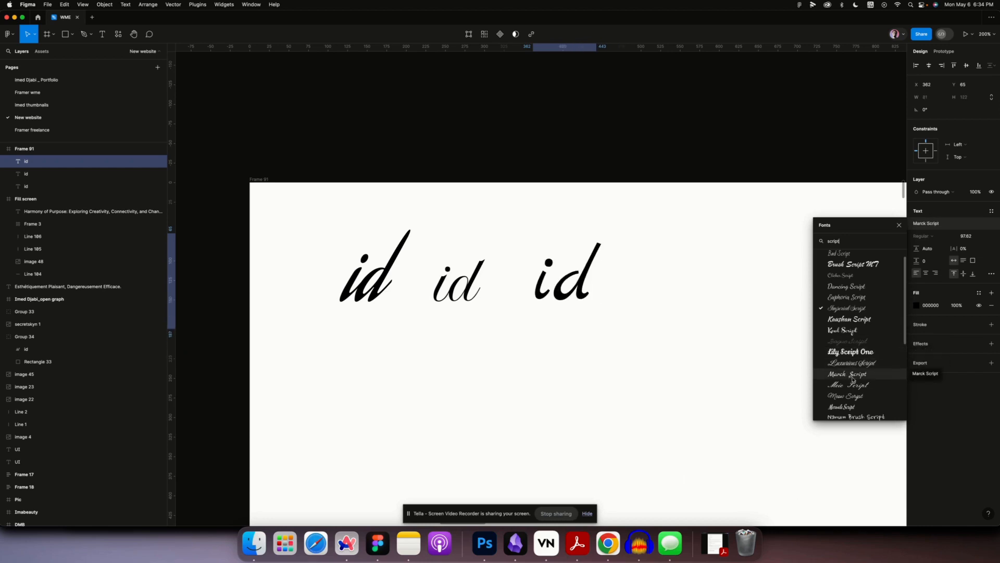
scroll(849, 395, down, 3)
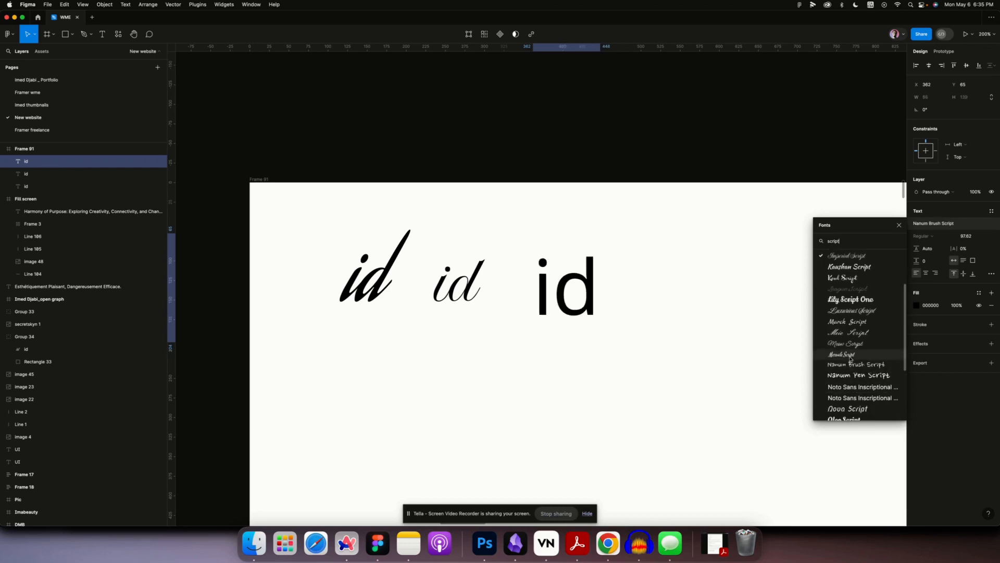
click(849, 356)
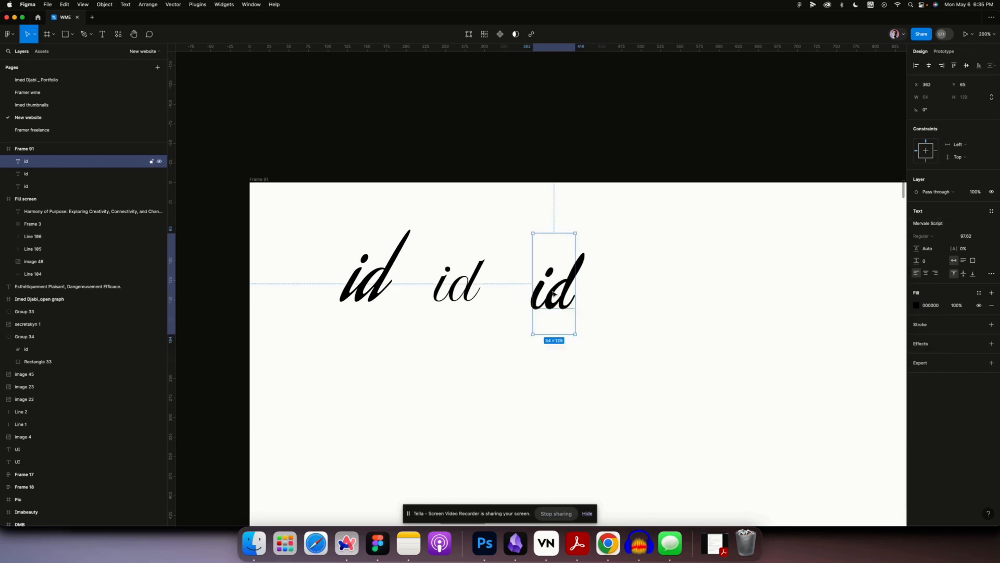
Move the Mervale Script "id" up beside its neighbour, duplicate it at about X 455, Y 54, and preview "script" fonts on the copy.
drag(554, 294, 630, 287)
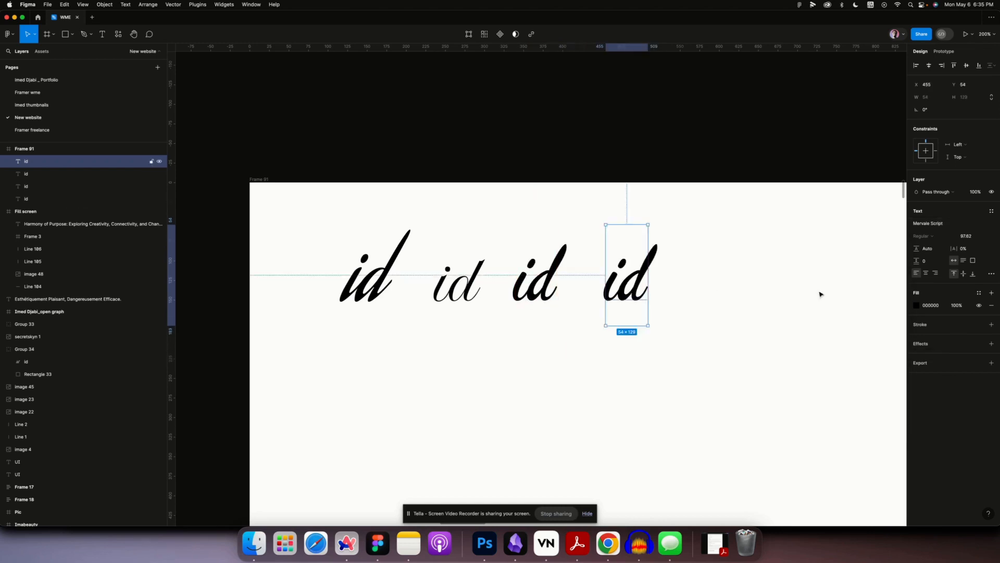
click(944, 225)
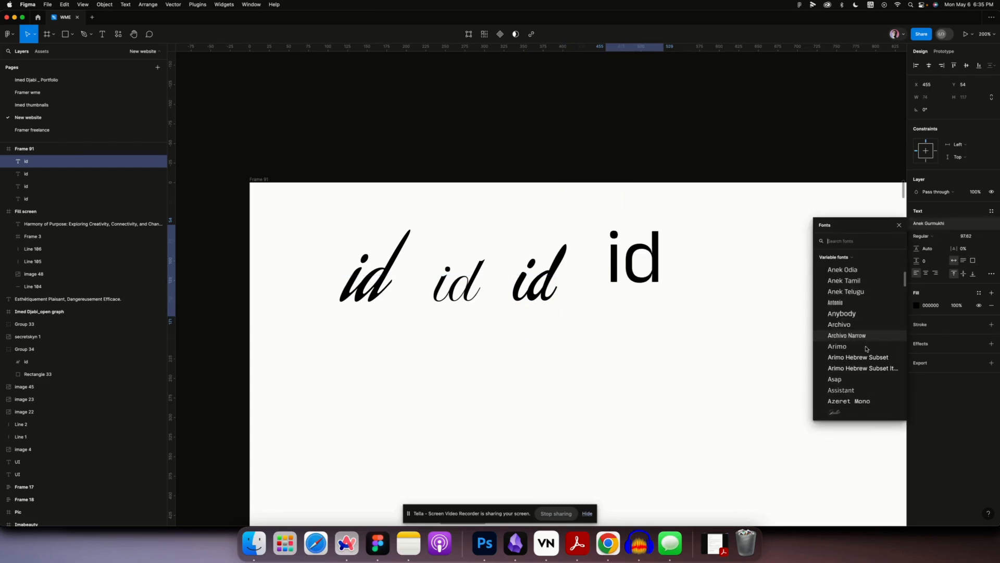
scroll(866, 346, down, 3)
scroll(867, 348, down, 5)
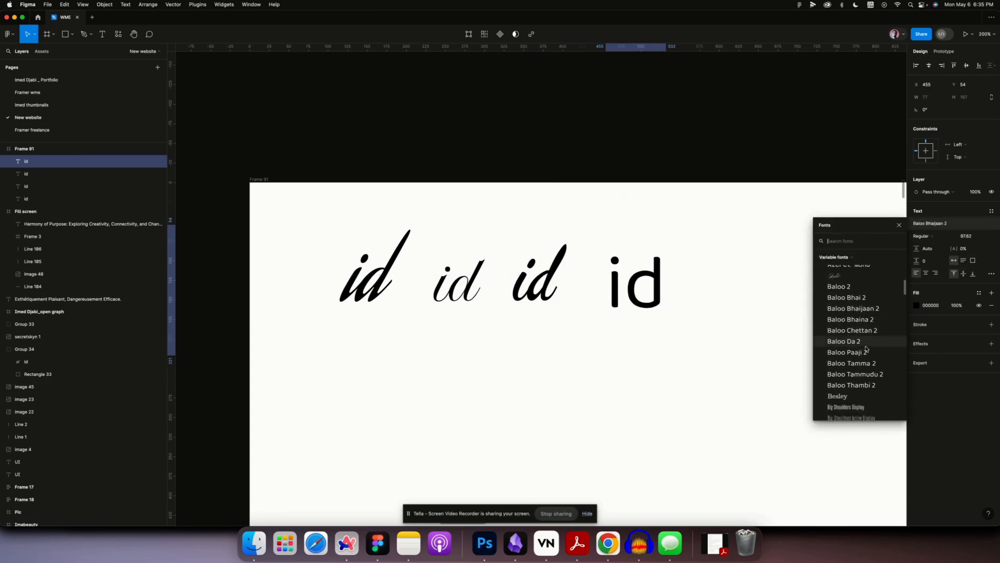
scroll(866, 349, down, 3)
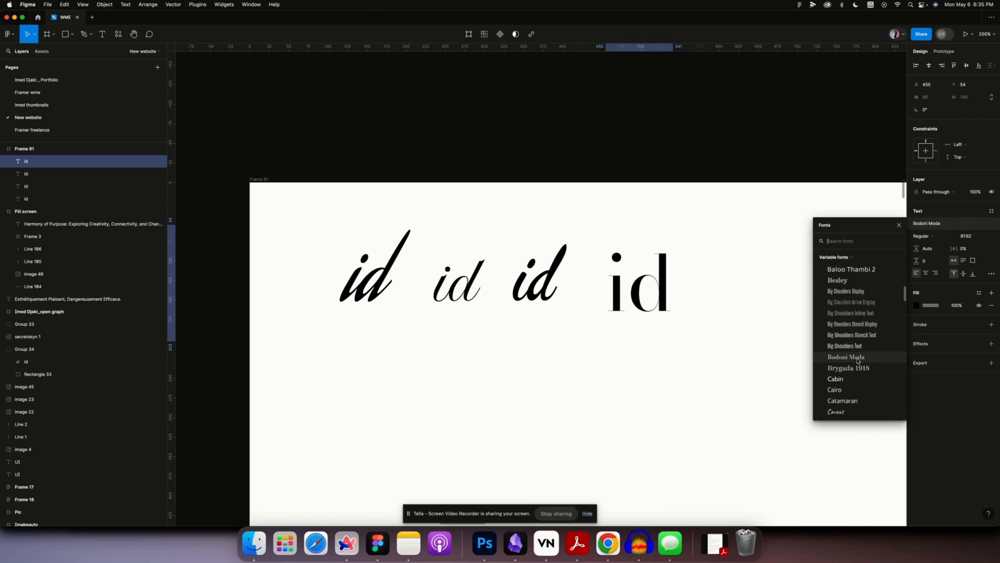
text(script)
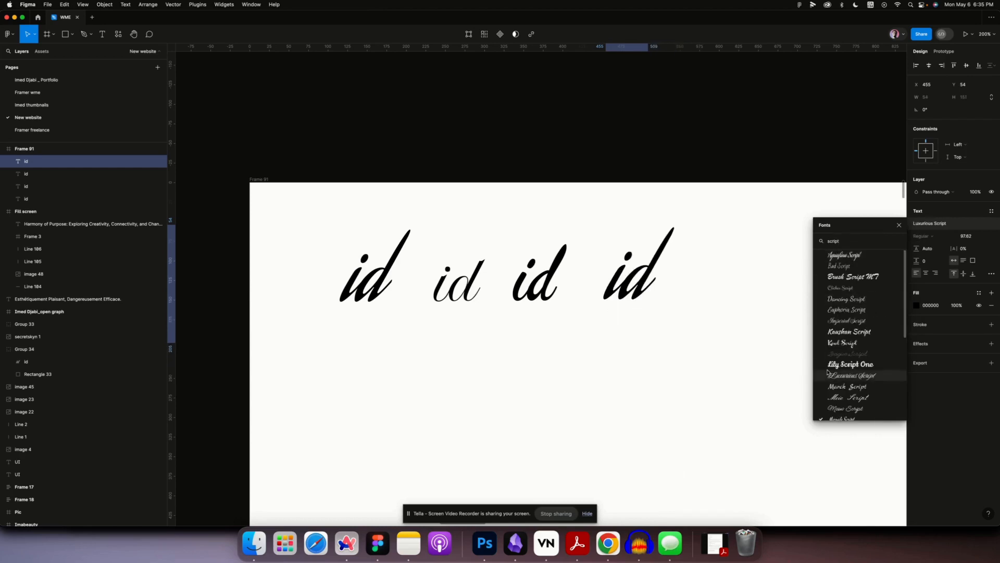
scroll(833, 371, down, 4)
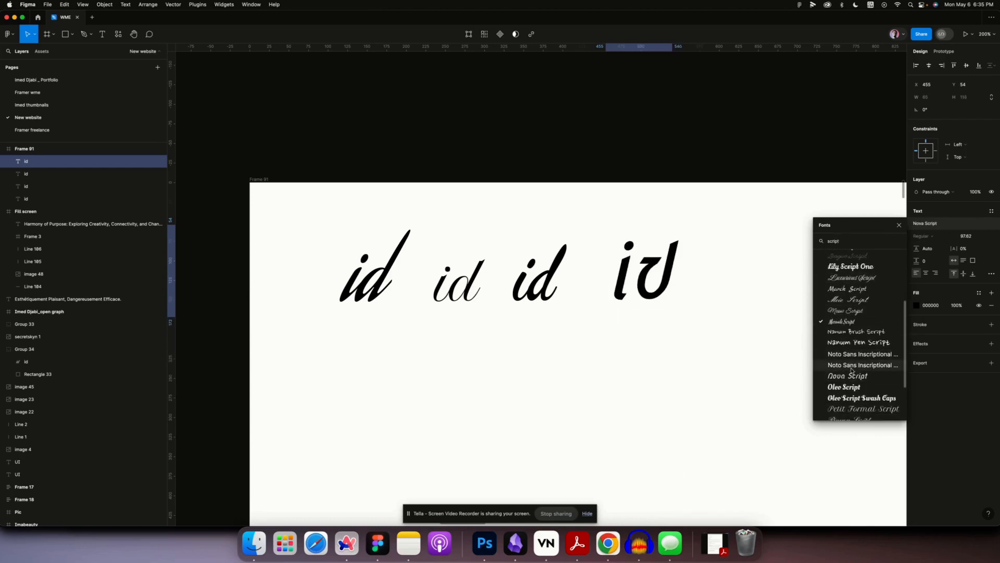
scroll(851, 370, down, 3)
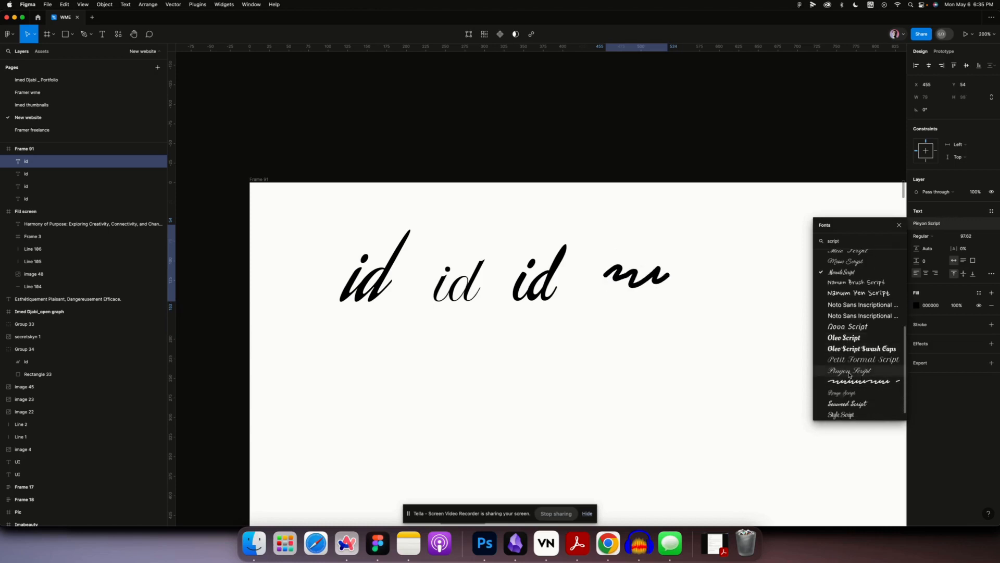
scroll(844, 394, down, 1)
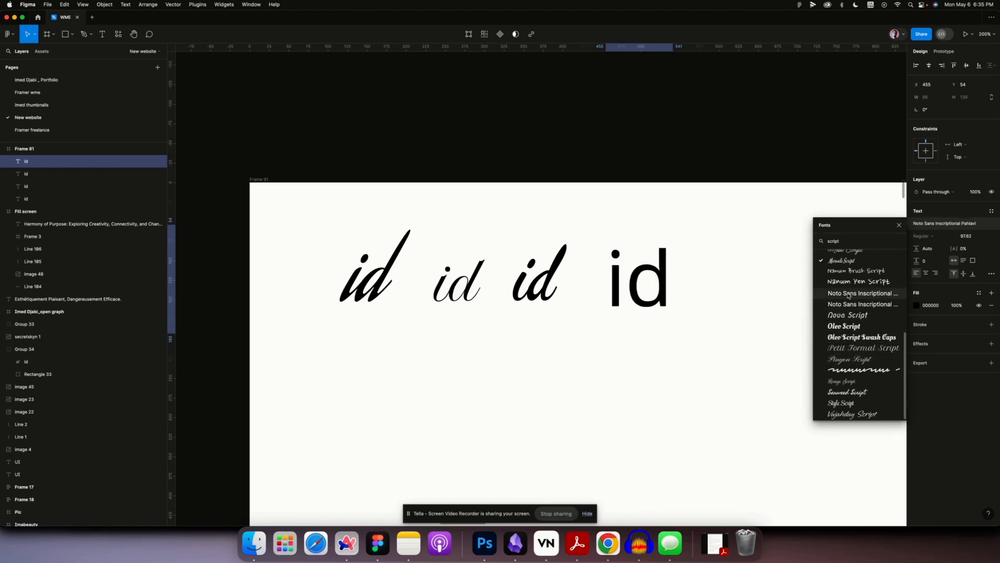
scroll(854, 291, up, 3)
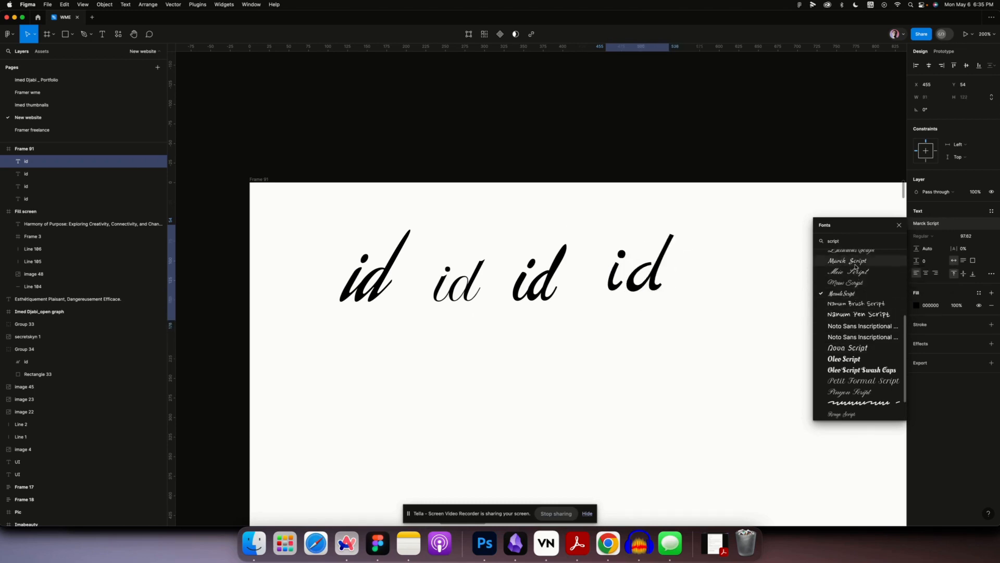
scroll(855, 286, up, 2)
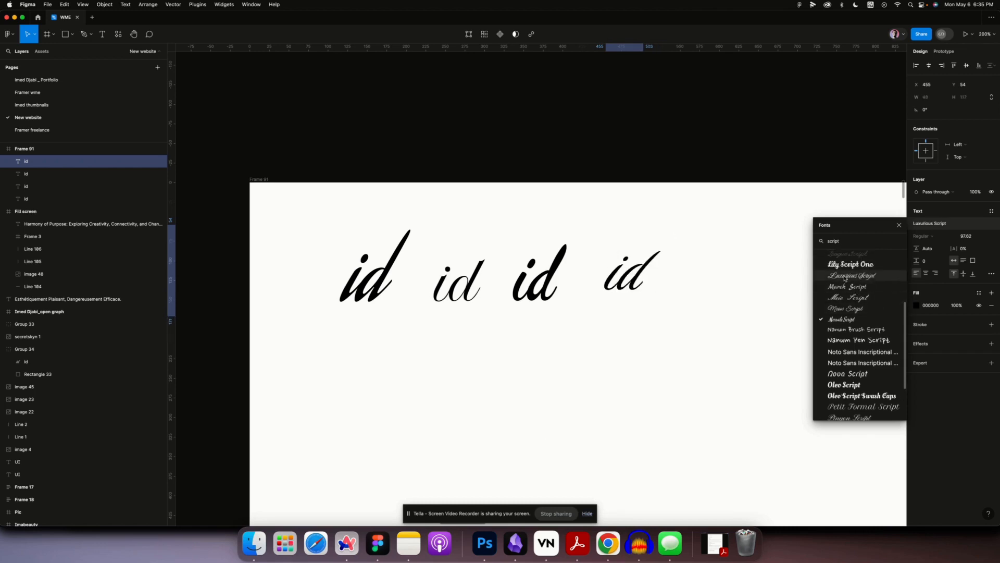
scroll(846, 287, up, 2)
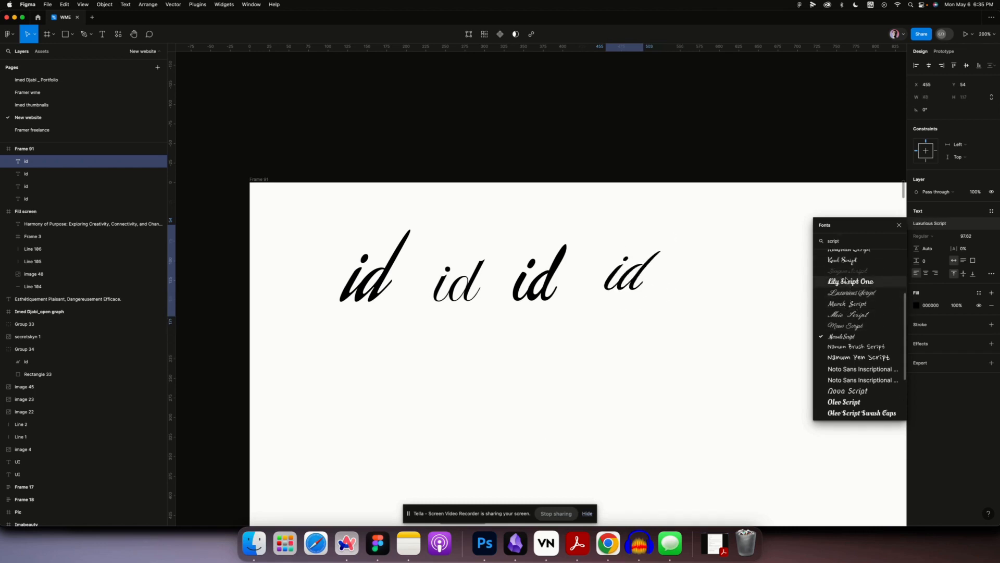
scroll(847, 260, up, 2)
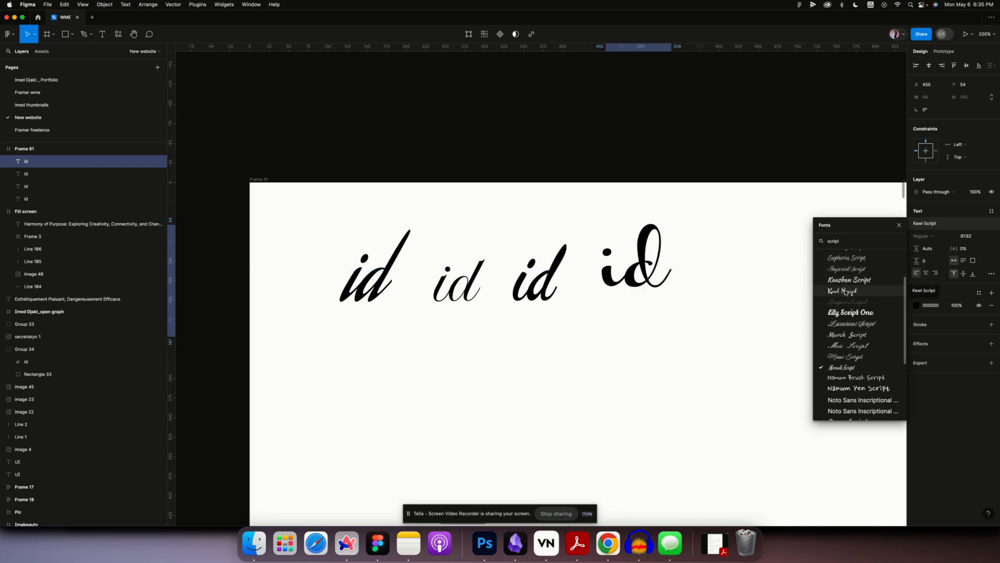
click(623, 352)
Examine the existing white "id" logo group above the Homepage frame and its vector letter shapes.
key(minus)
key(minus)
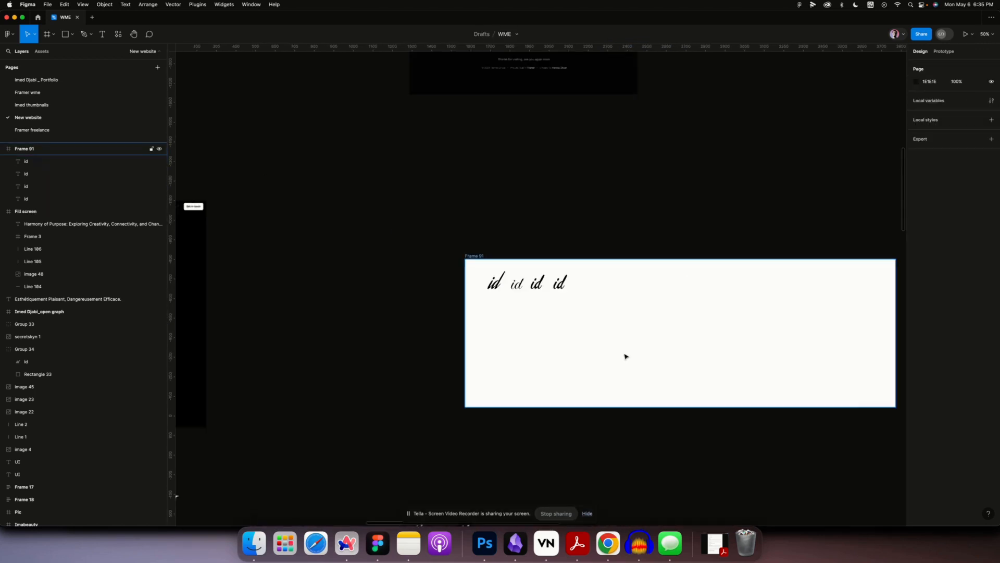
scroll(626, 355, left, 5)
scroll(625, 354, down, 3)
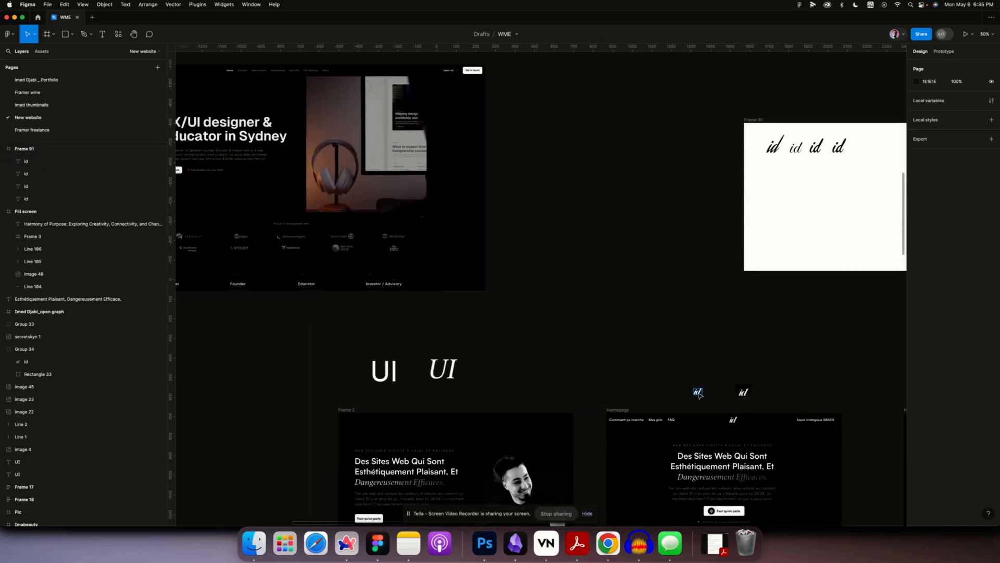
click(698, 392)
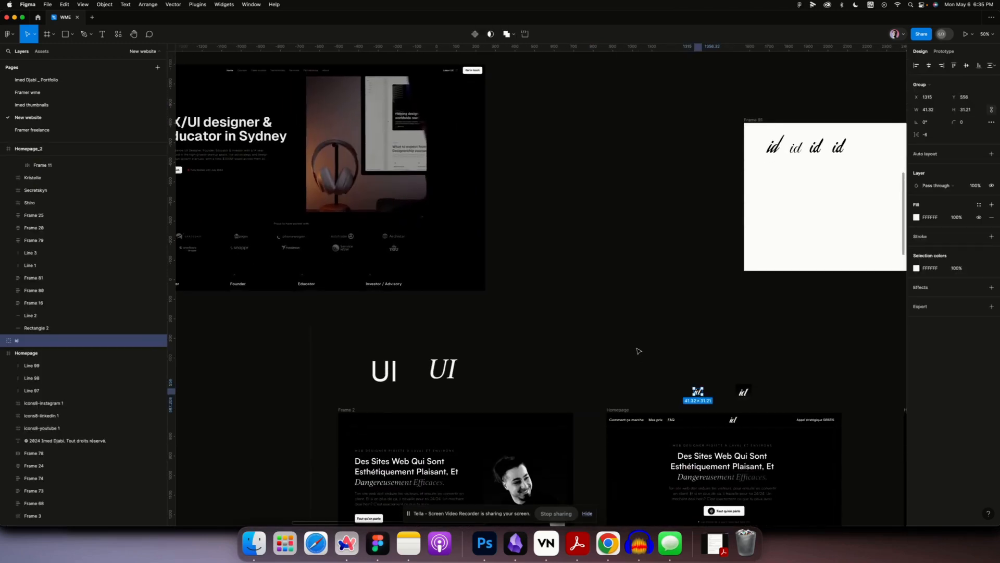
double_click(697, 391)
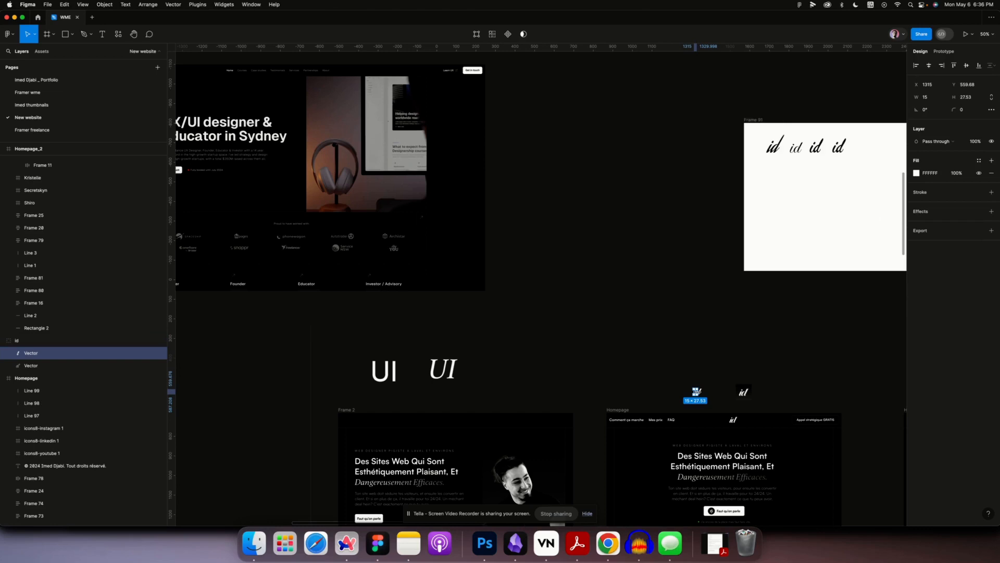
click(604, 367)
scroll(604, 366, up, 10)
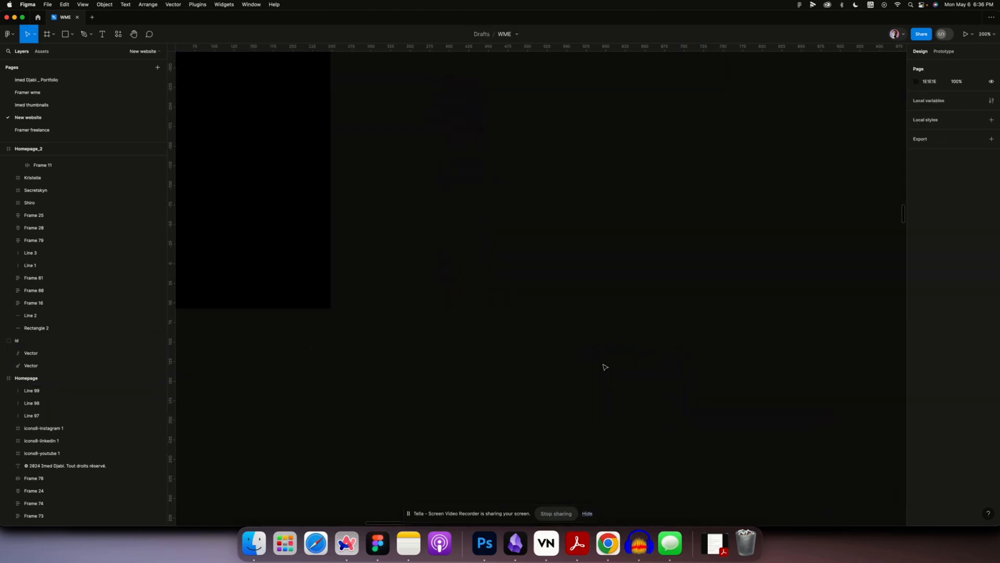
scroll(604, 367, right, 6)
scroll(604, 366, right, 5)
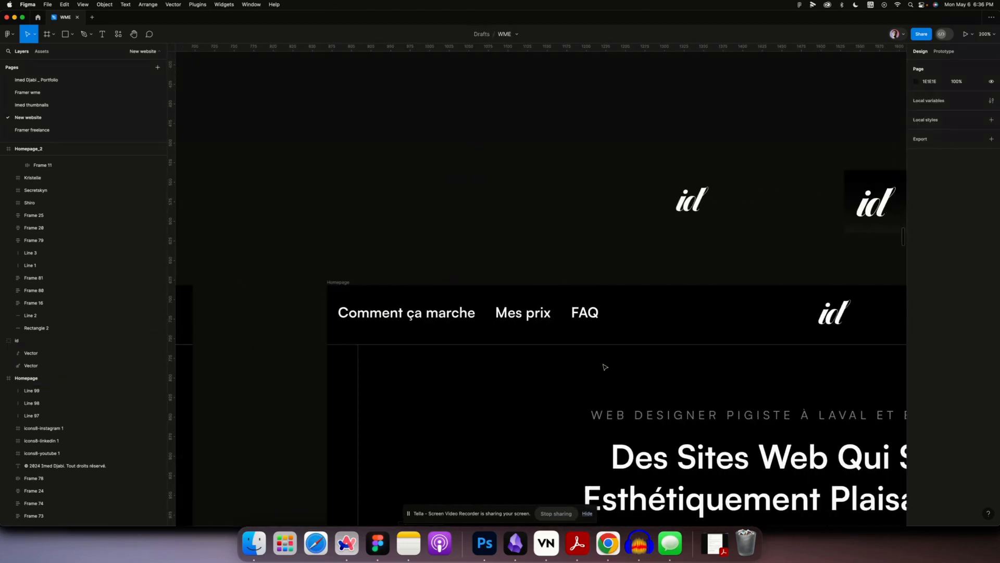
scroll(604, 366, up, 3)
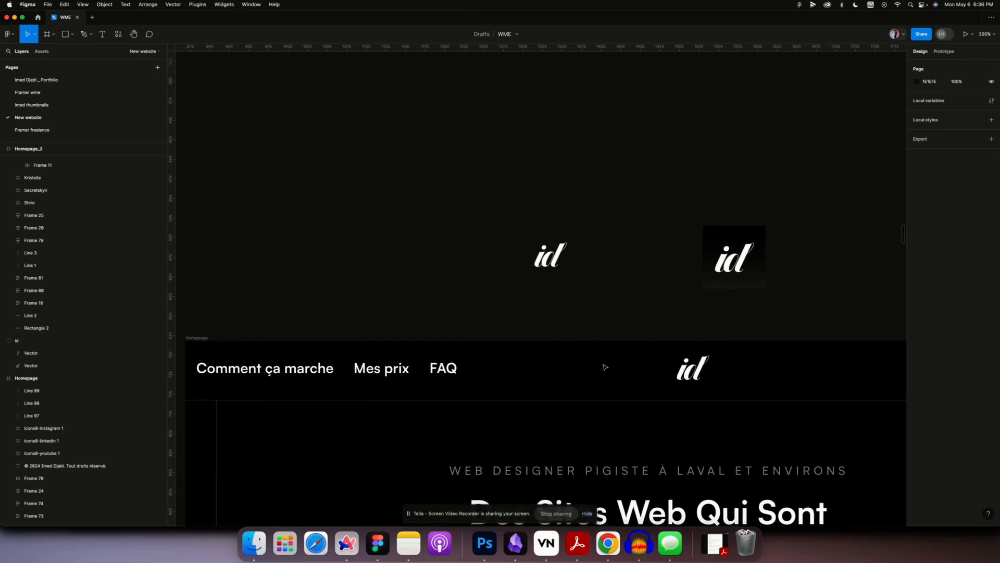
Return to the font comparison frame and search the fonts for "imperial" on the second "id" text.
scroll(605, 367, right, 8)
scroll(605, 366, up, 6)
scroll(604, 367, down, 1)
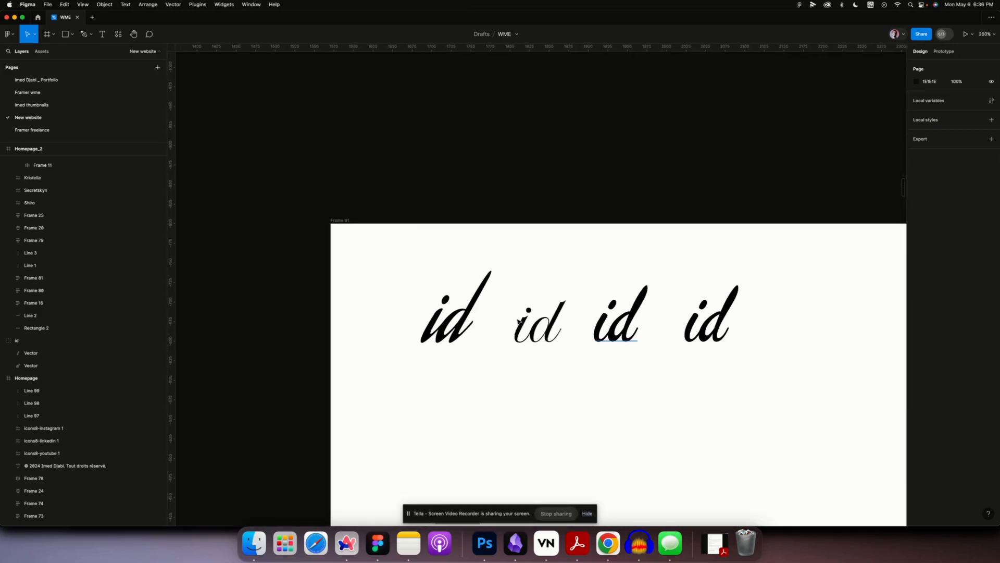
click(532, 335)
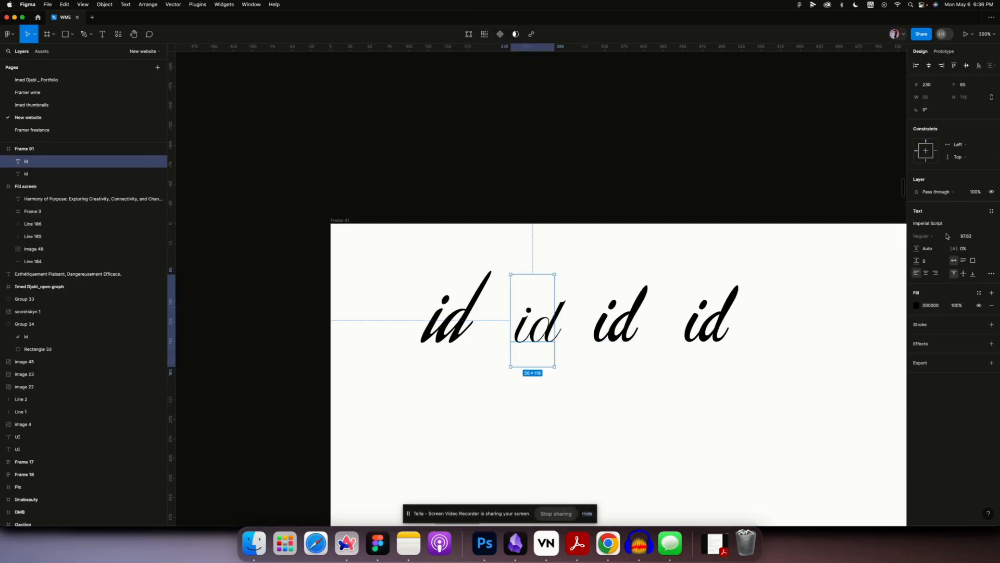
click(932, 224)
text(imperial)
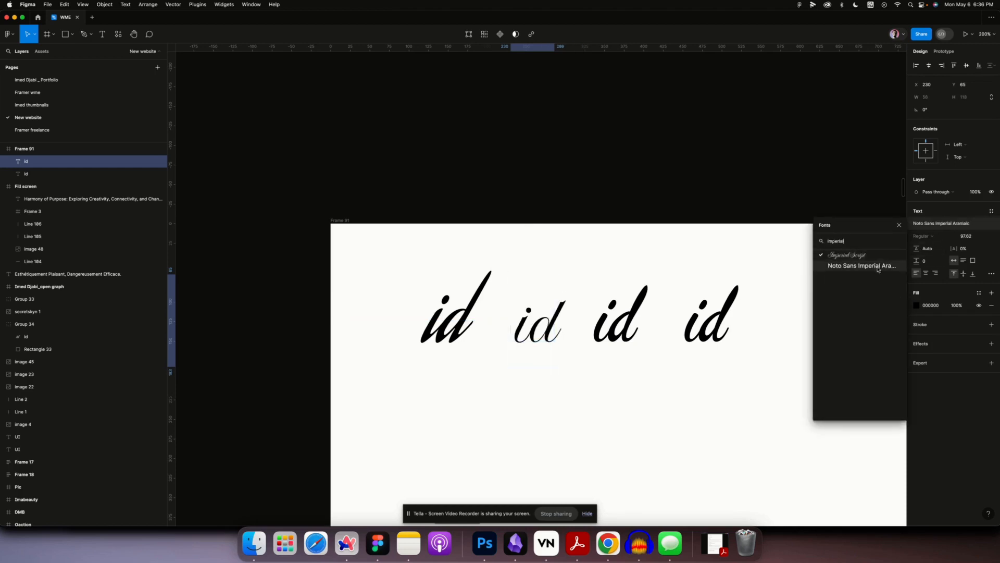
click(647, 214)
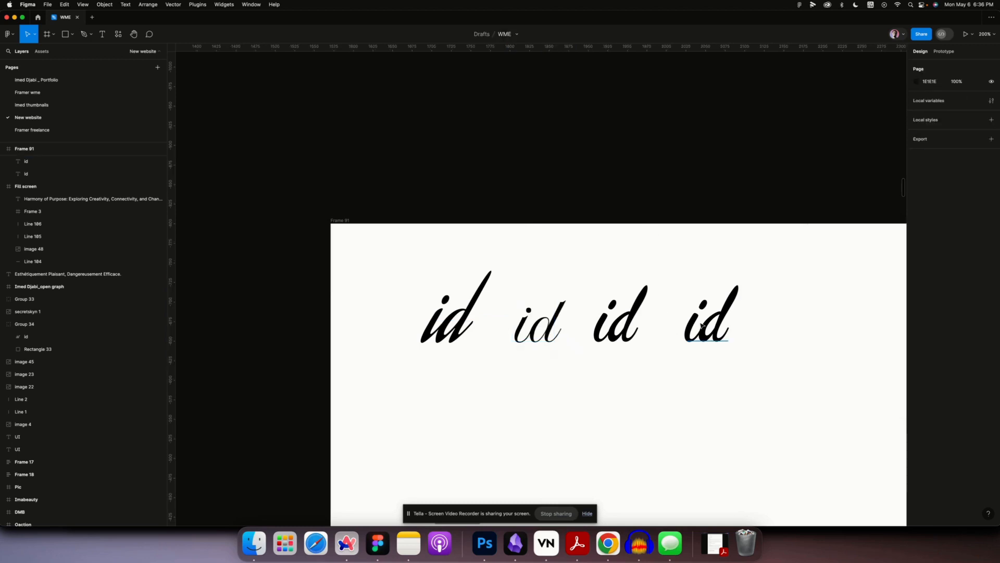
Search the fonts for "script" on the rightmost "id" text and apply Style Script.
click(702, 324)
double_click(705, 327)
click(943, 227)
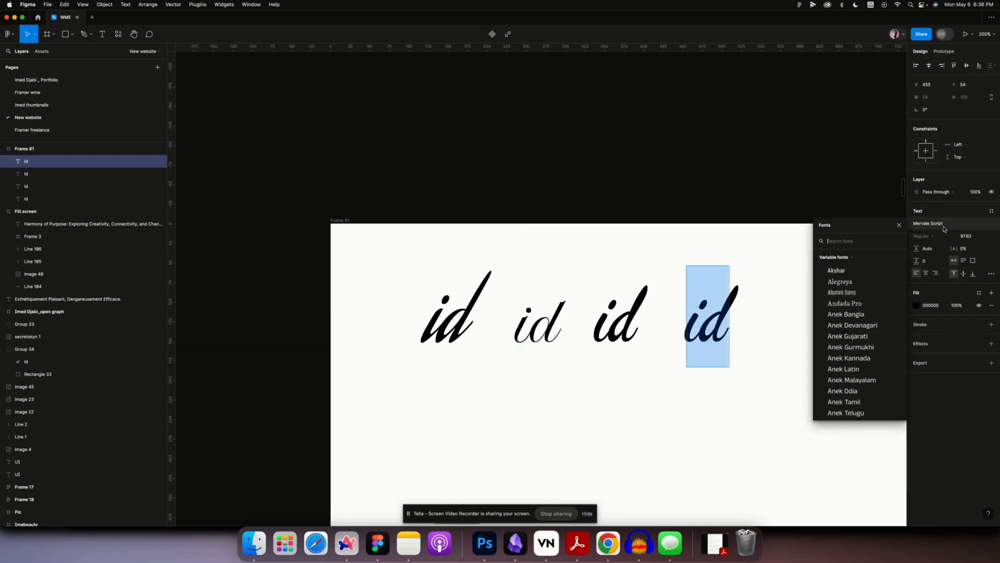
text(script)
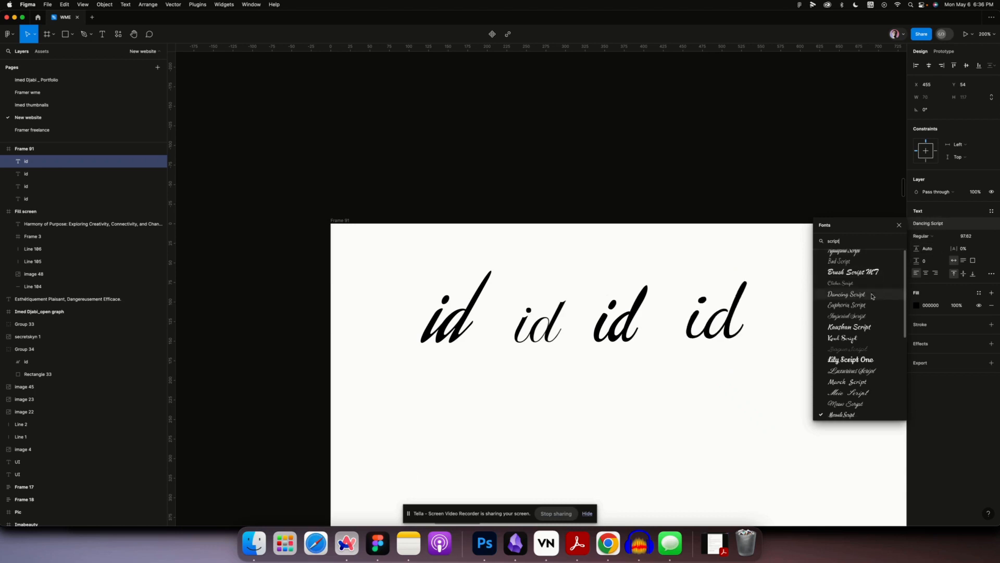
scroll(872, 296, down, 5)
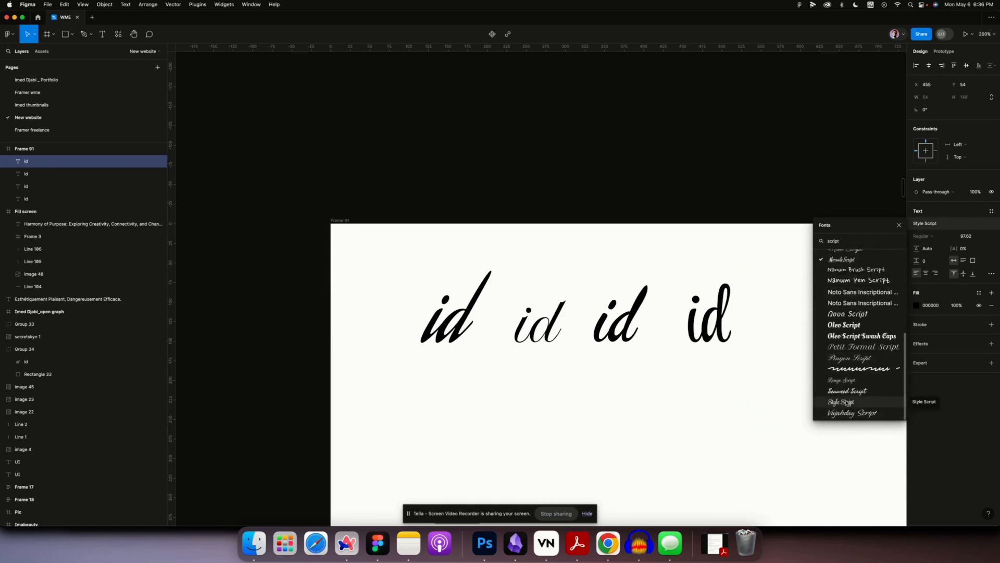
click(848, 402)
Browse the variable fonts for the rightmost "id" text and preview them on it.
click(927, 223)
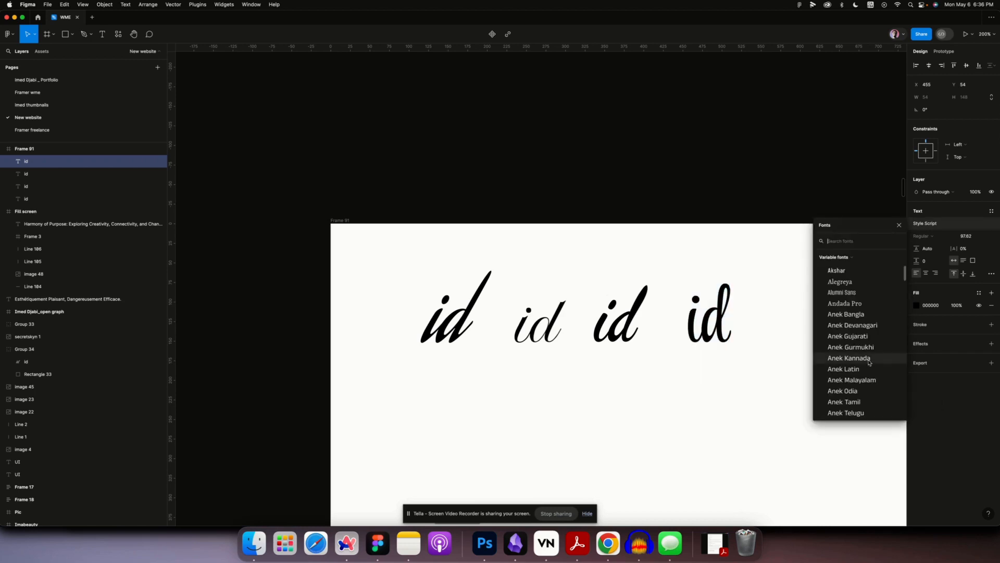
scroll(868, 360, down, 10)
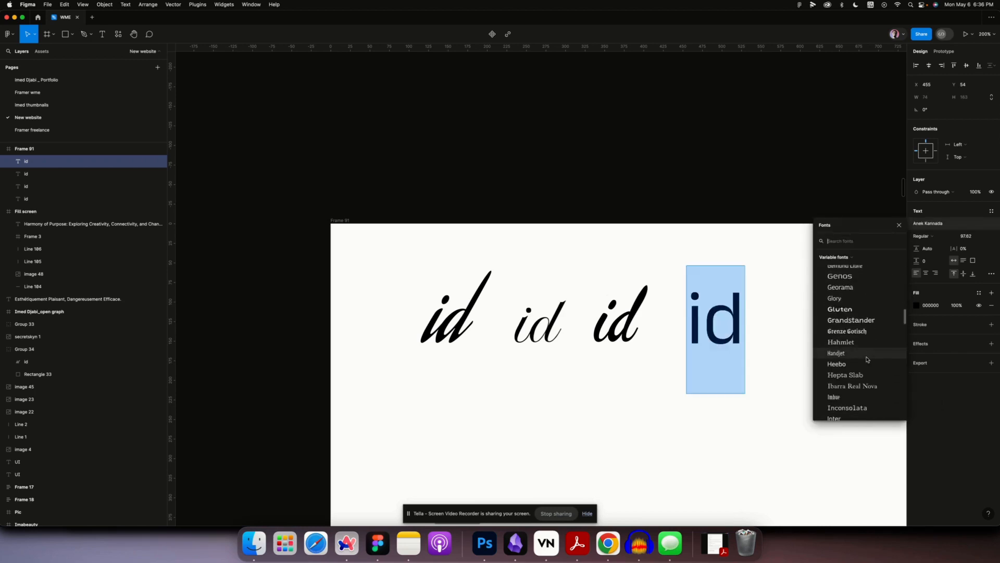
scroll(865, 357, down, 5)
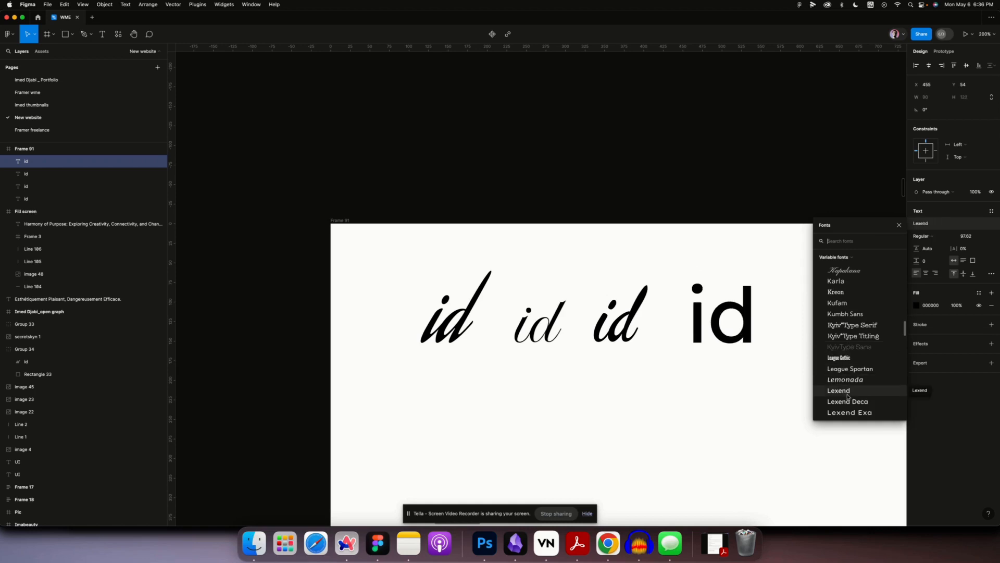
Switch to the Arc browser and open the channel comments in YouTube Studio.
click(356, 544)
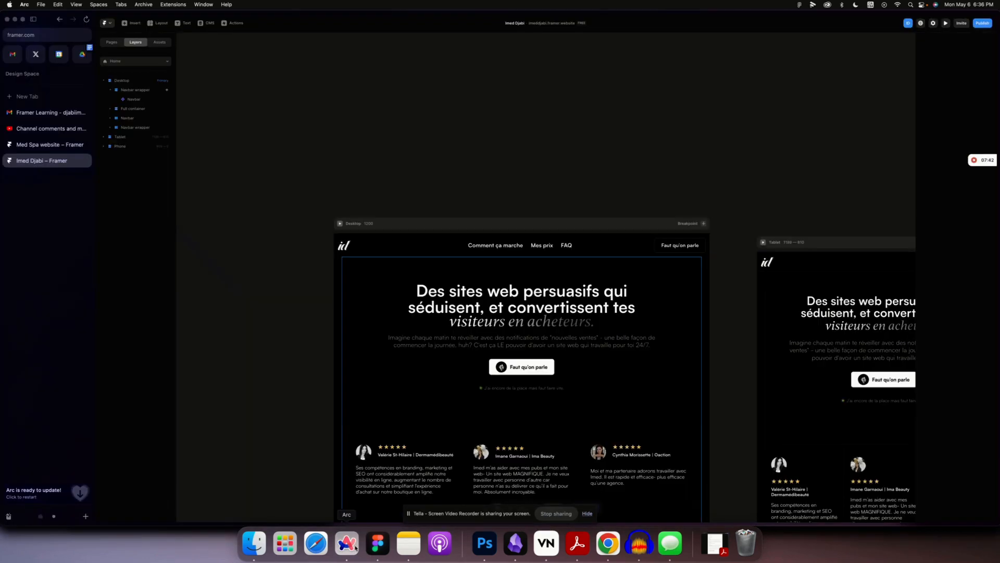
click(47, 128)
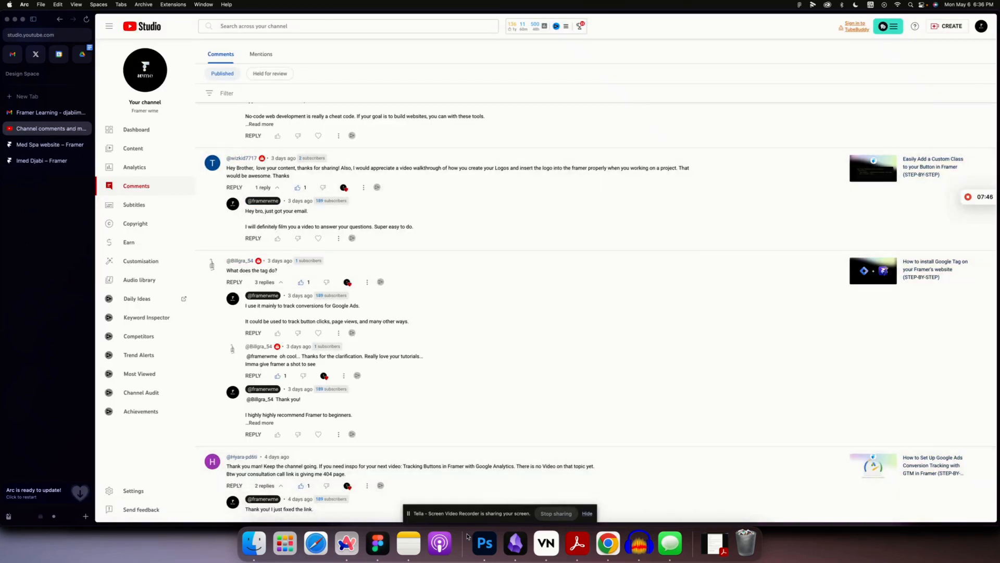
Switch to Figma and add a text reading "Wiz" in the frame below the row of "id" texts.
click(382, 546)
click(543, 427)
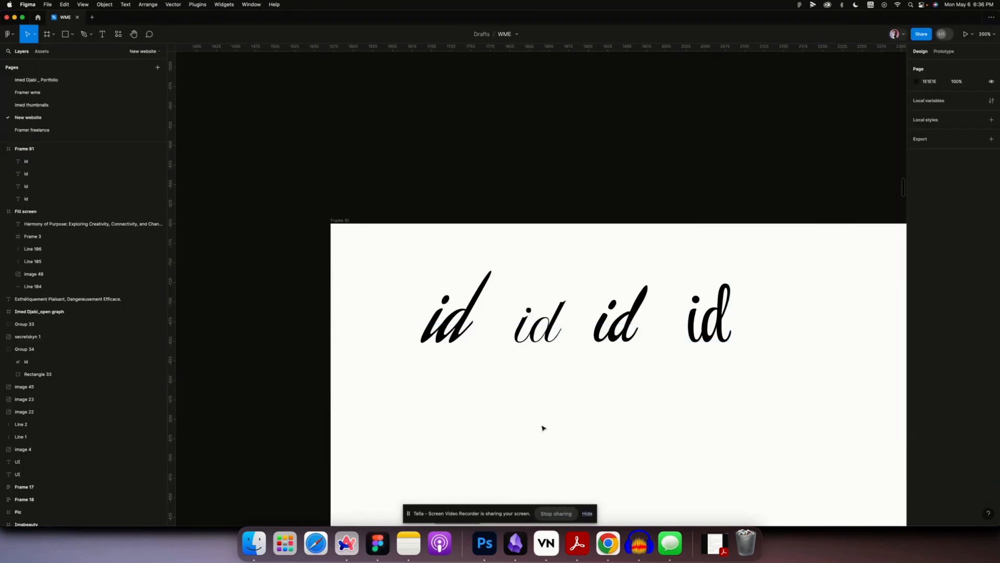
key(shift+0)
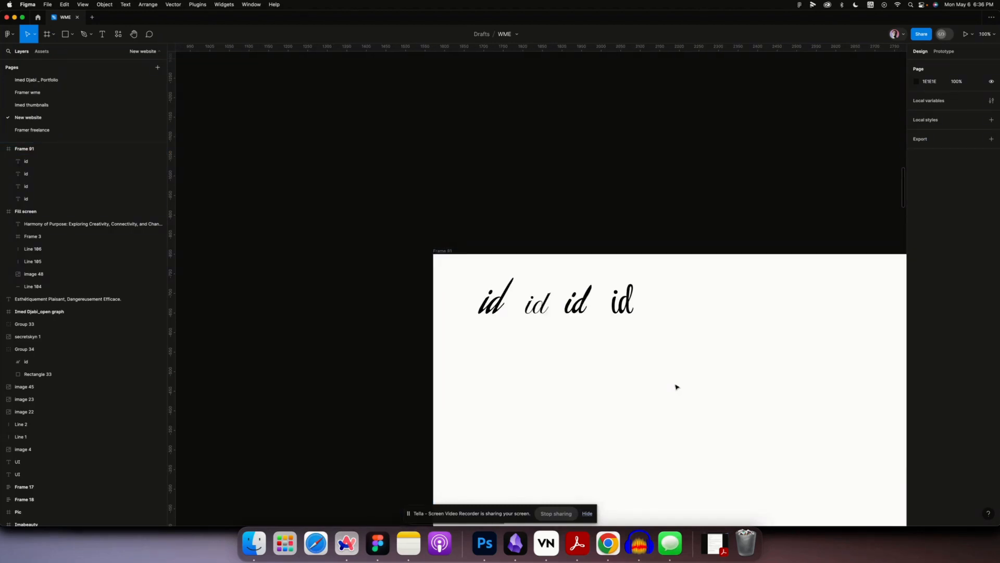
scroll(676, 386, right, 3)
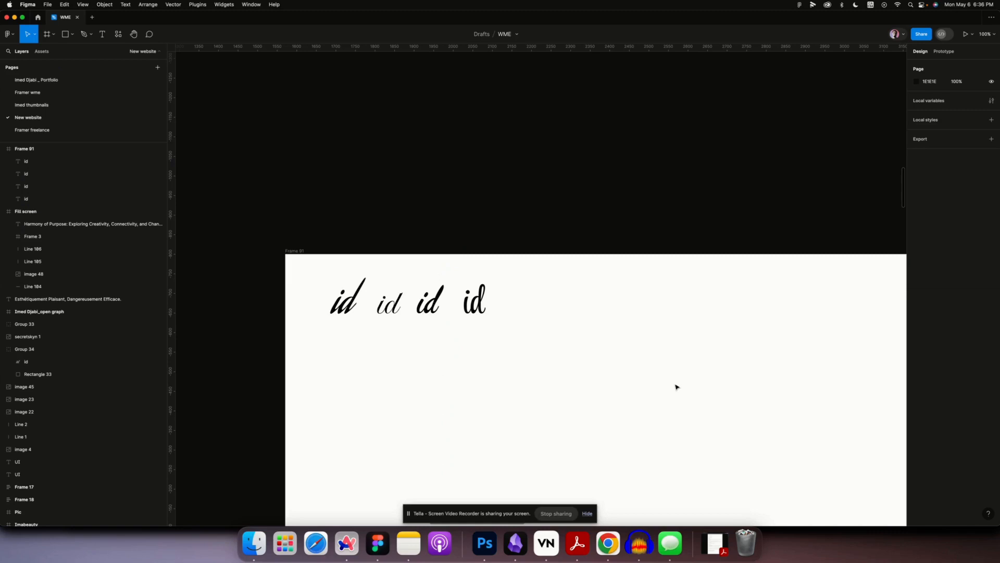
key(t)
click(357, 387)
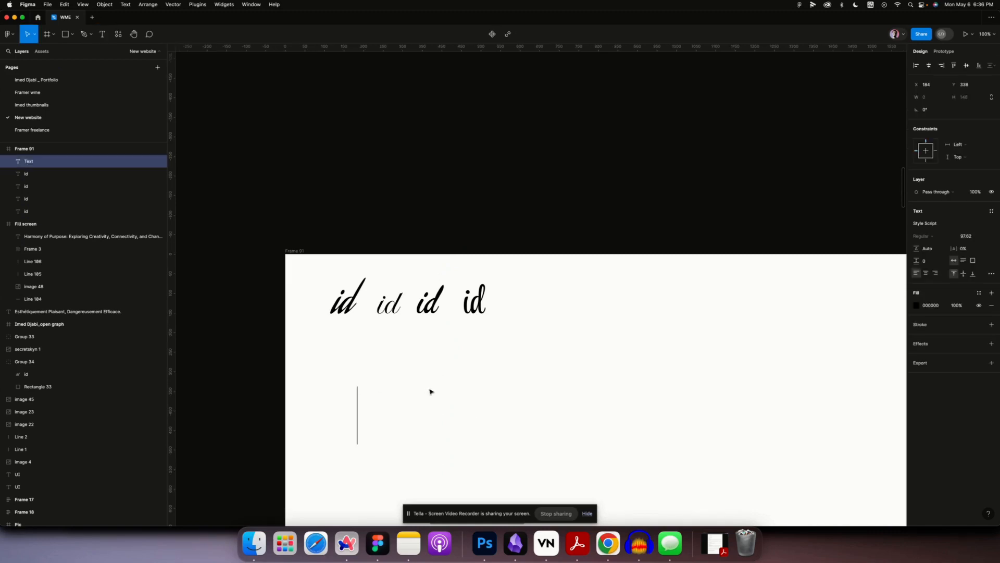
text(WME)
key(BackSpace)
key(BackSpace)
key(BackSpace)
text(wiz)
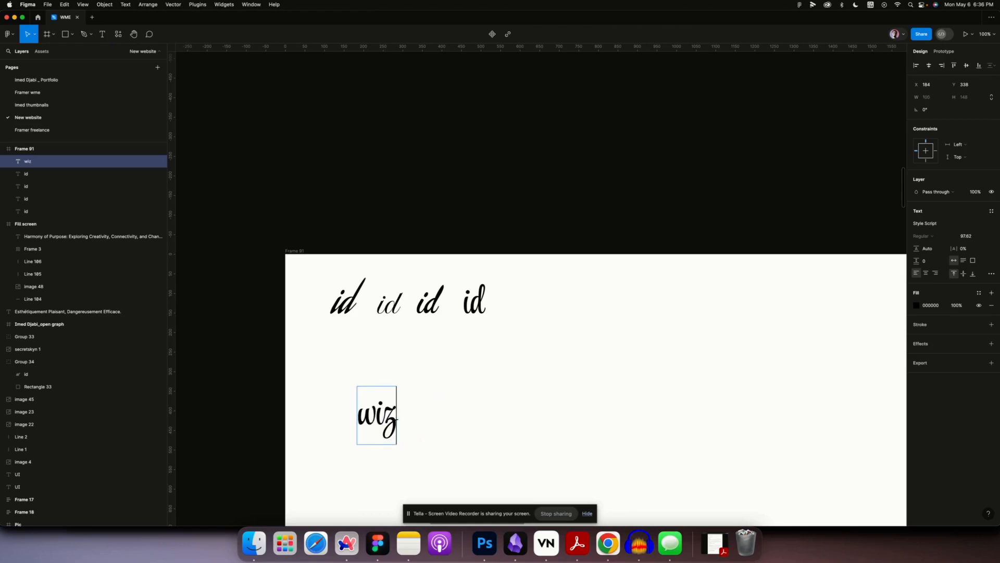
key(BackSpace)
key(BackSpace)
key(BackSpace)
text(Wiz)
Browse the variable fonts for the "Wiz" text and apply Kumbh Sans.
key(super+a)
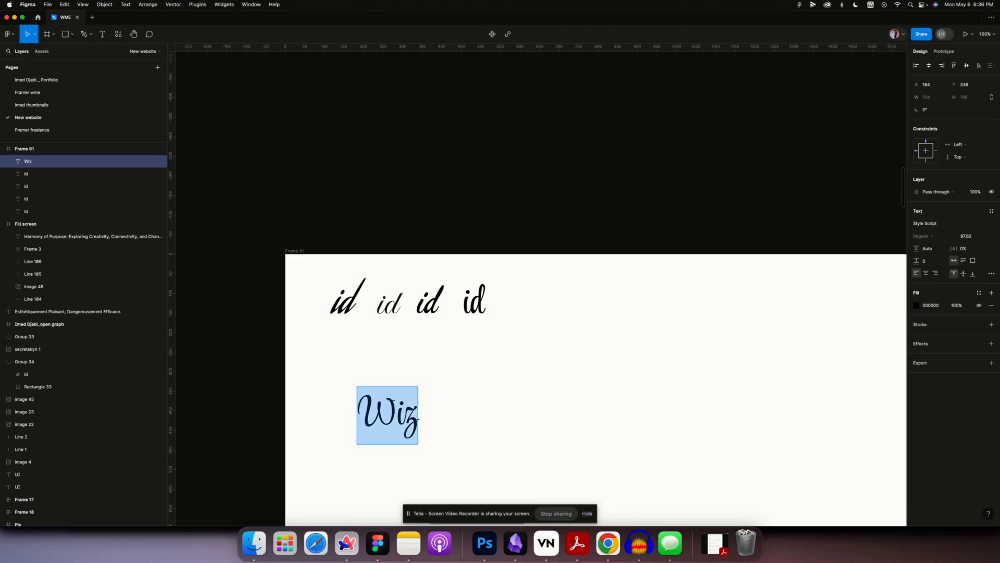
click(925, 223)
click(848, 293)
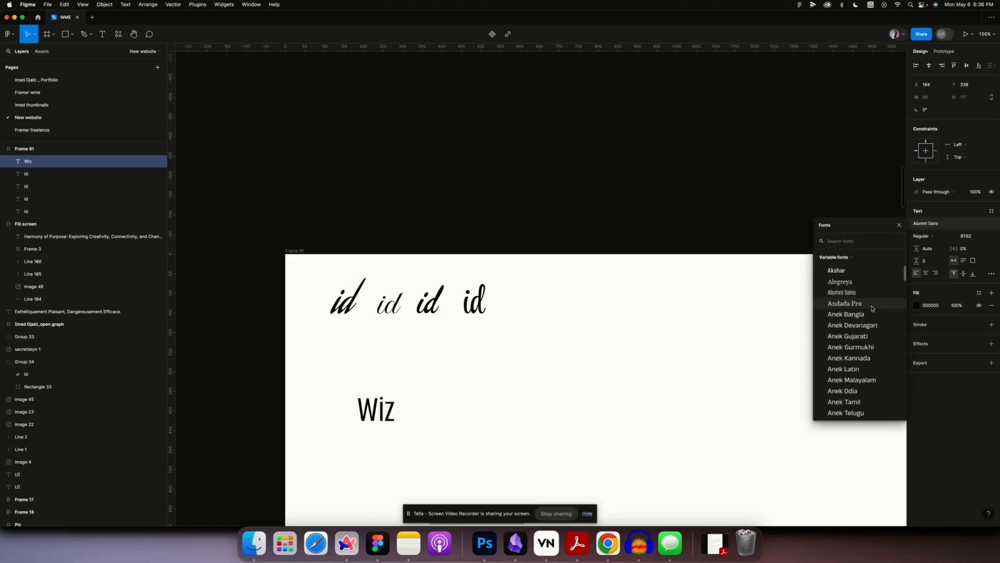
scroll(872, 309, down, 2)
scroll(872, 308, down, 2)
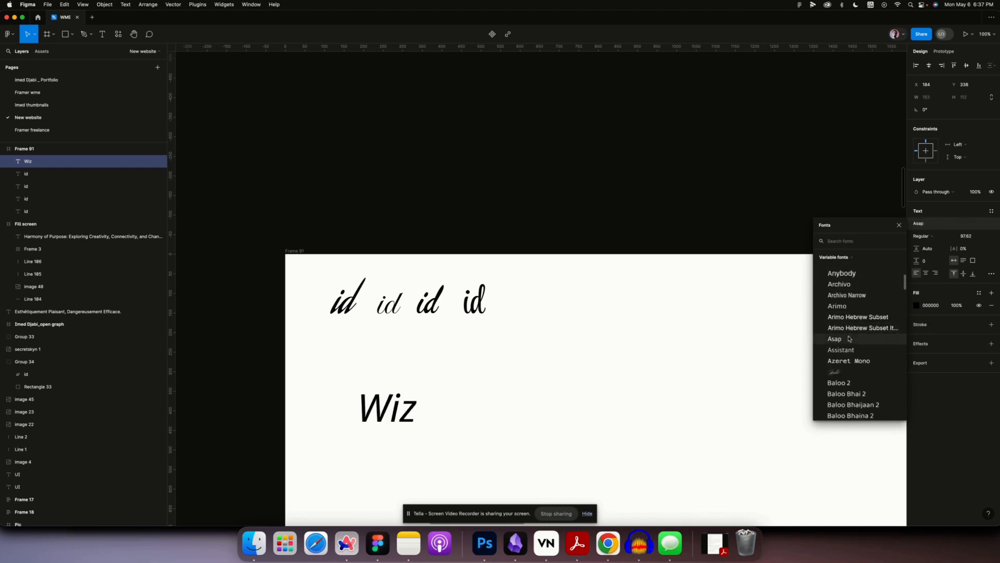
scroll(849, 338, down, 3)
scroll(849, 338, down, 10)
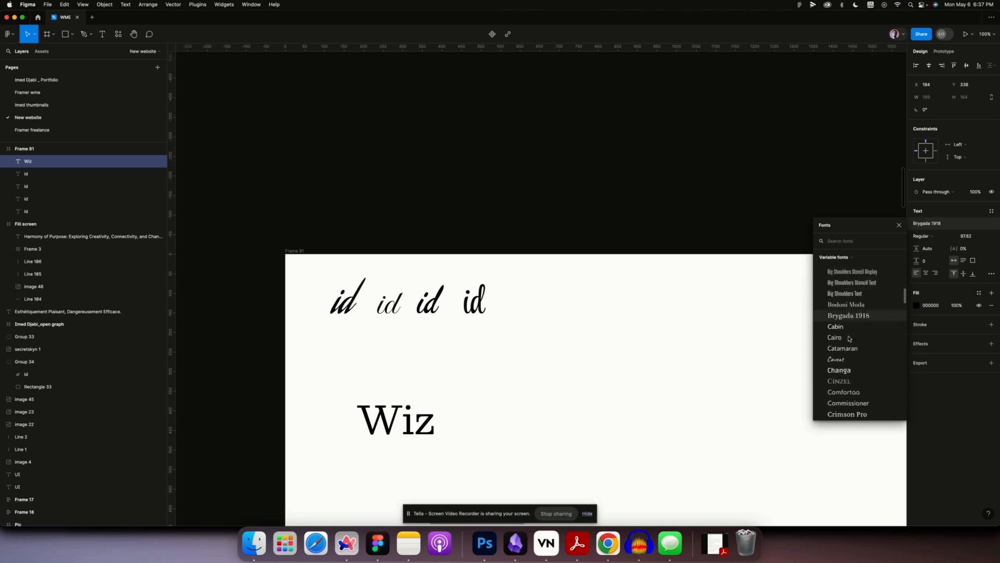
scroll(848, 338, down, 1)
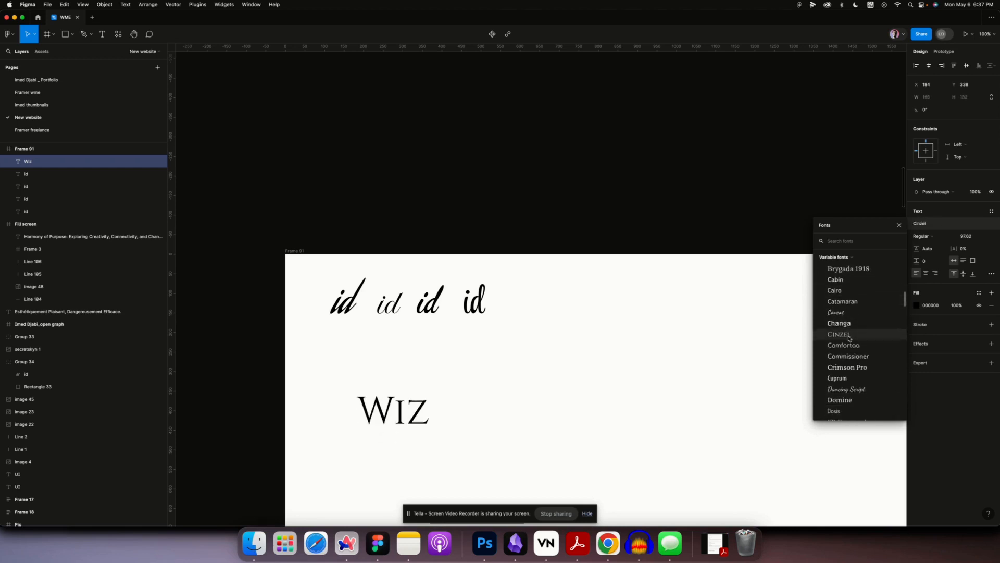
scroll(849, 338, down, 6)
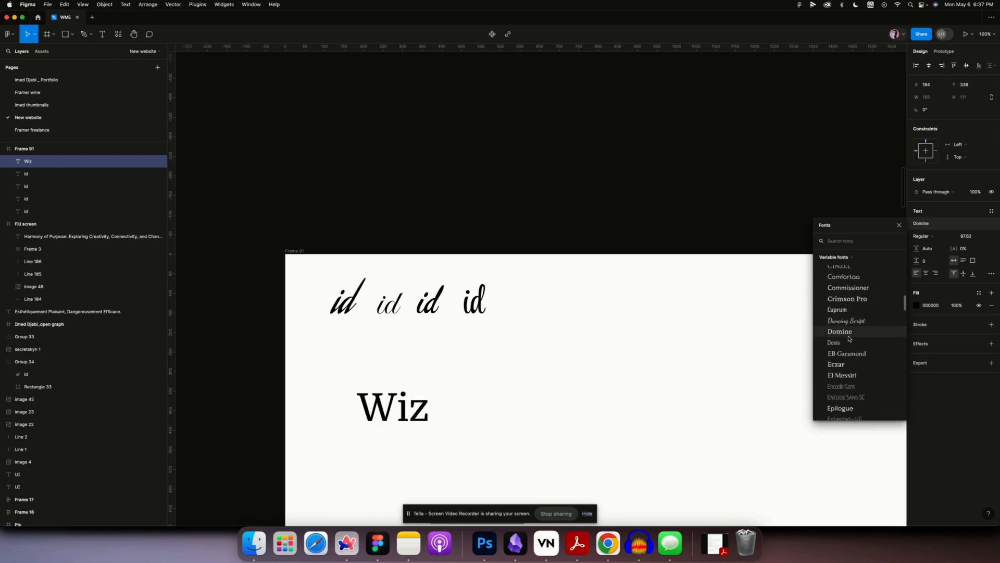
scroll(849, 338, down, 1)
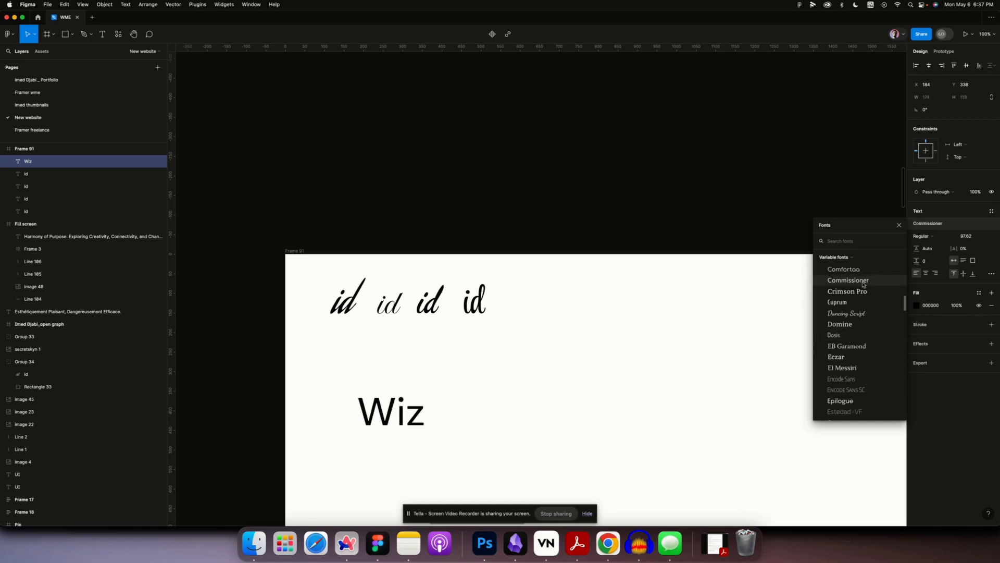
scroll(857, 348, down, 5)
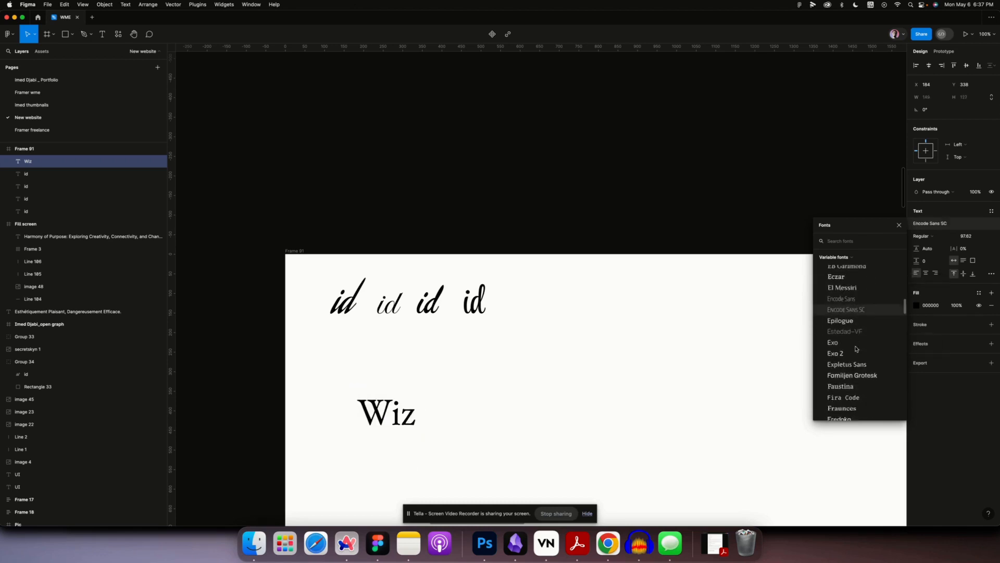
scroll(856, 348, down, 5)
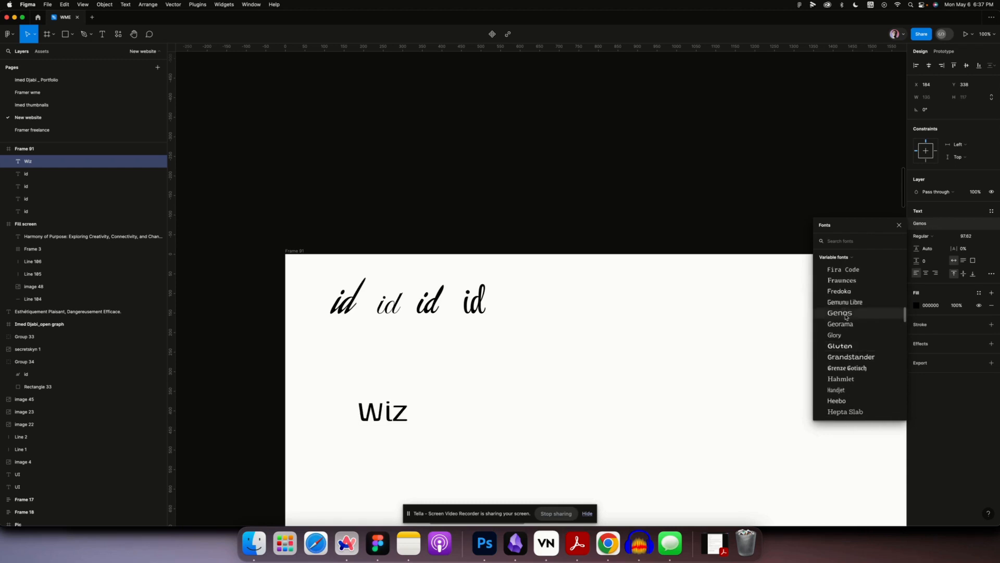
scroll(845, 339, down, 7)
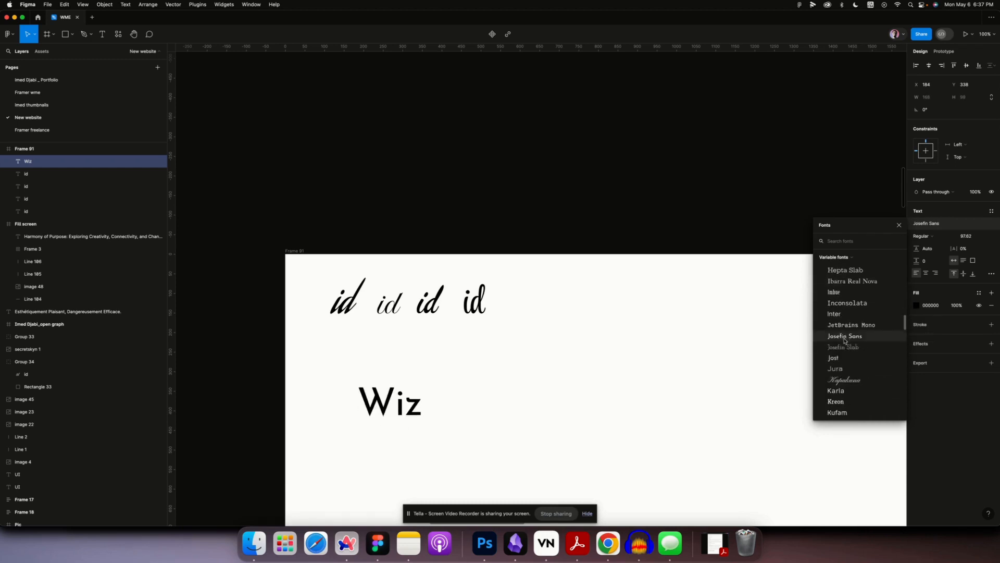
scroll(845, 342, down, 4)
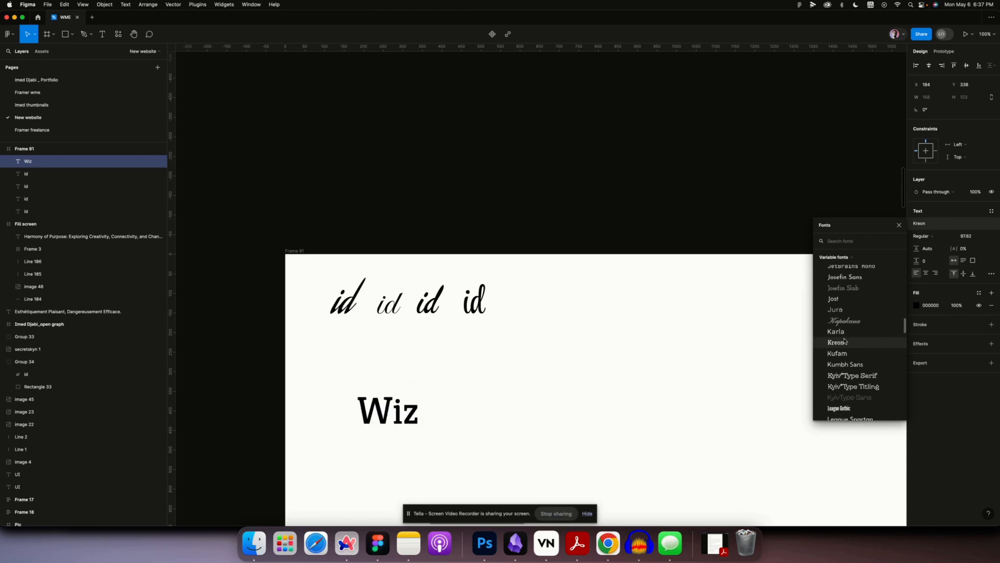
click(844, 349)
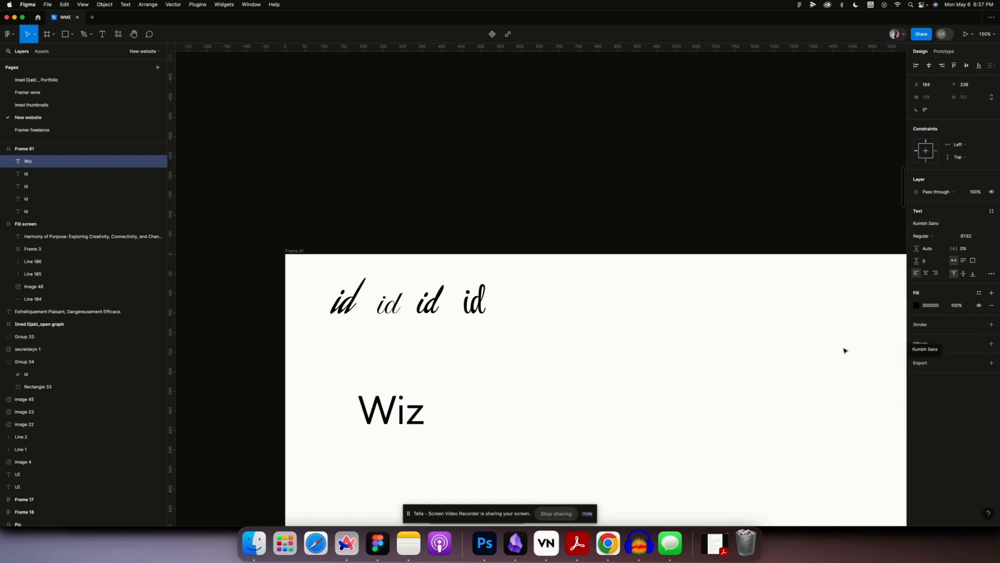
Set the weight of the "Wiz" text to SemiBold.
key(Return)
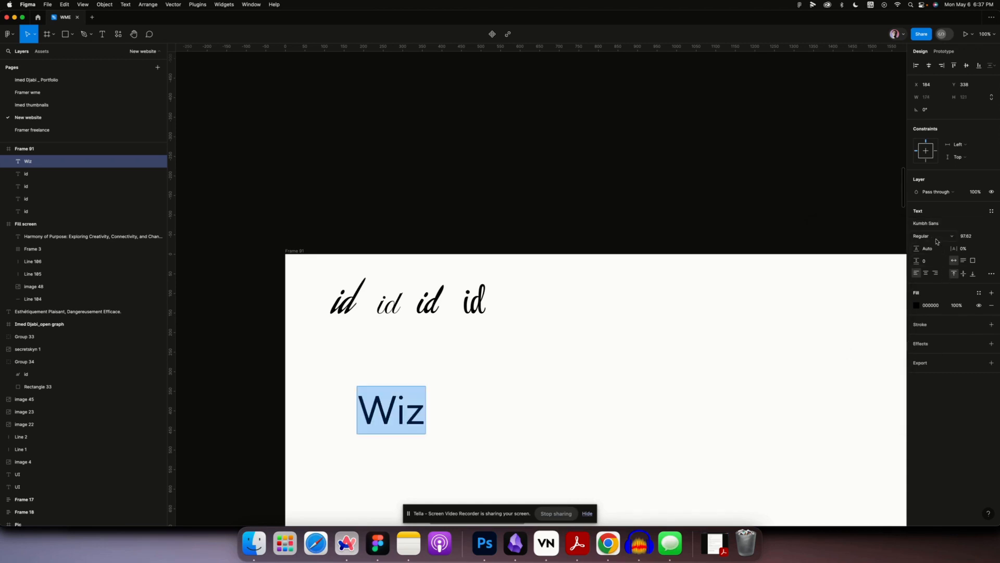
click(936, 239)
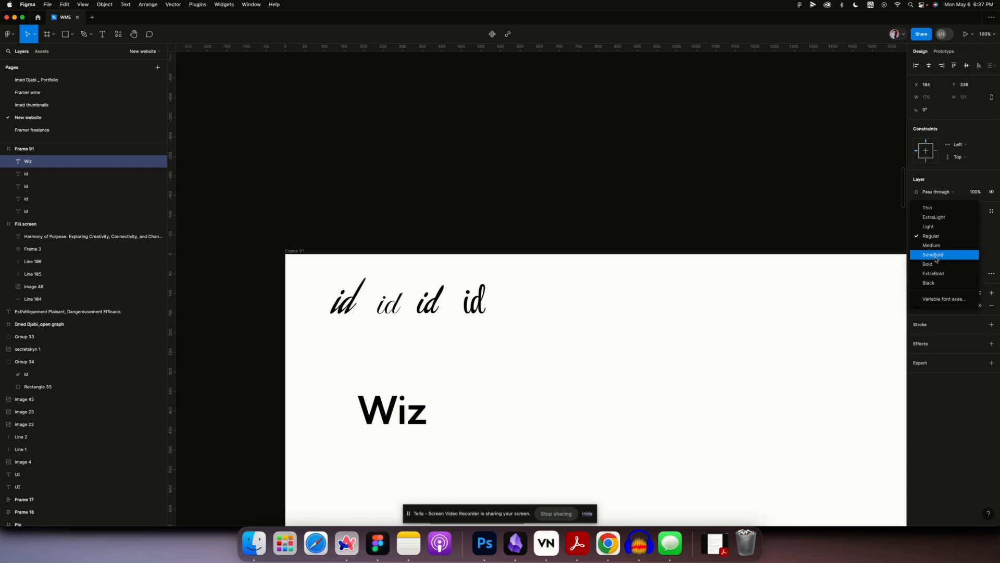
key(Return)
Capitalize the last two letters of "Wiz" and append "Kid" so the text reads "WIZKid".
click(398, 411)
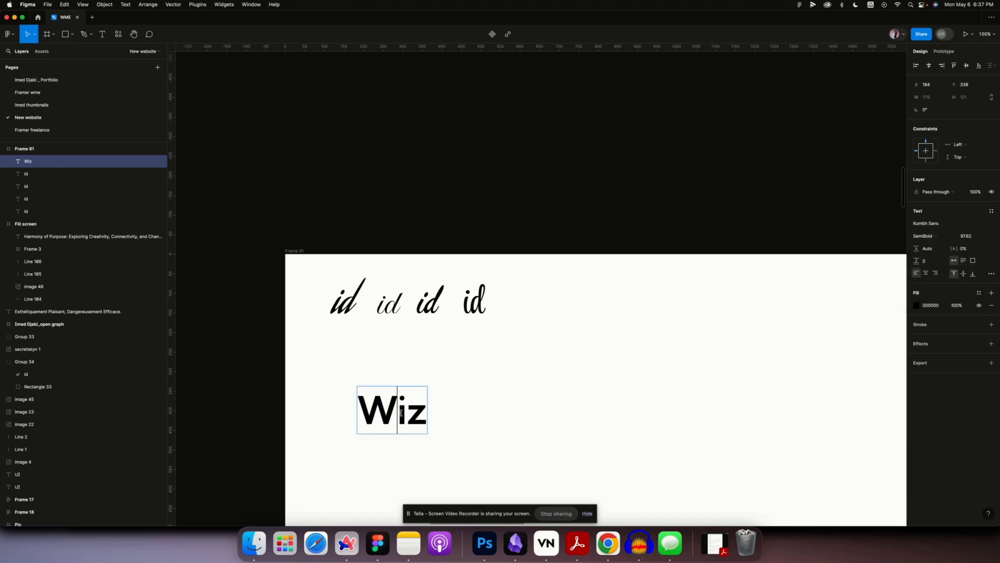
drag(411, 413, 478, 413)
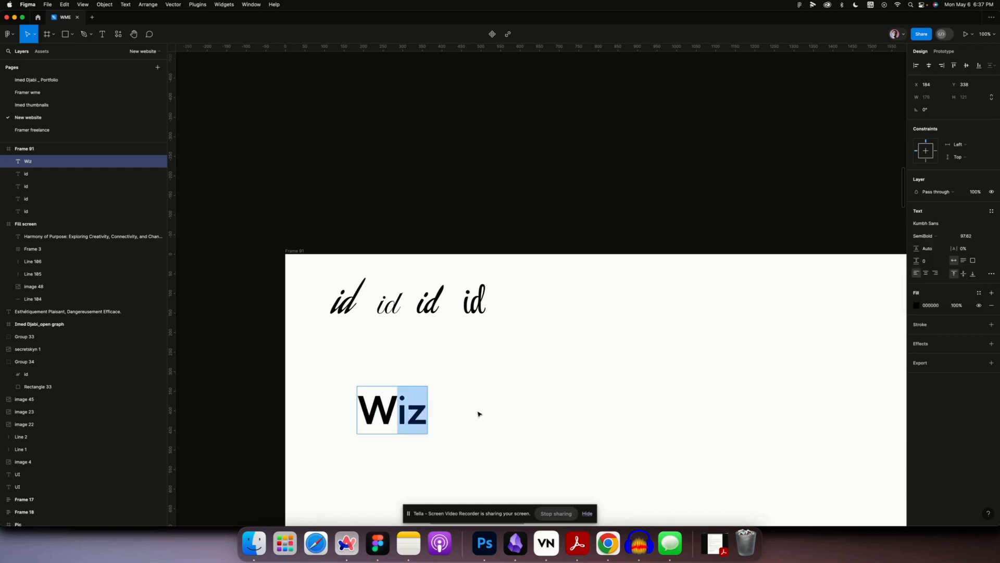
text(IZ)
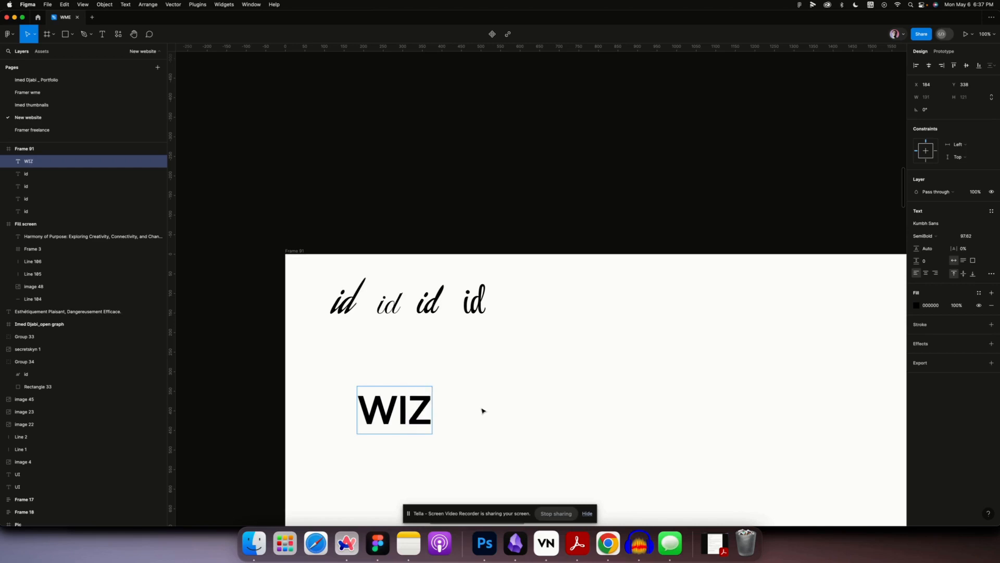
text(Kid)
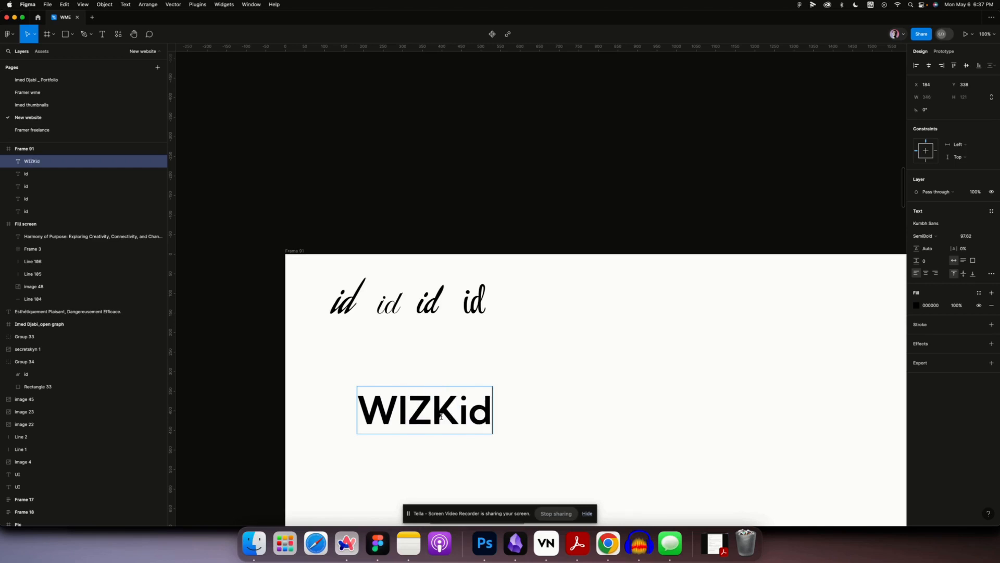
Search the fonts for "serif" for only the "Kid" part of the text and preview the matching fonts on it.
drag(474, 415, 492, 415)
click(933, 236)
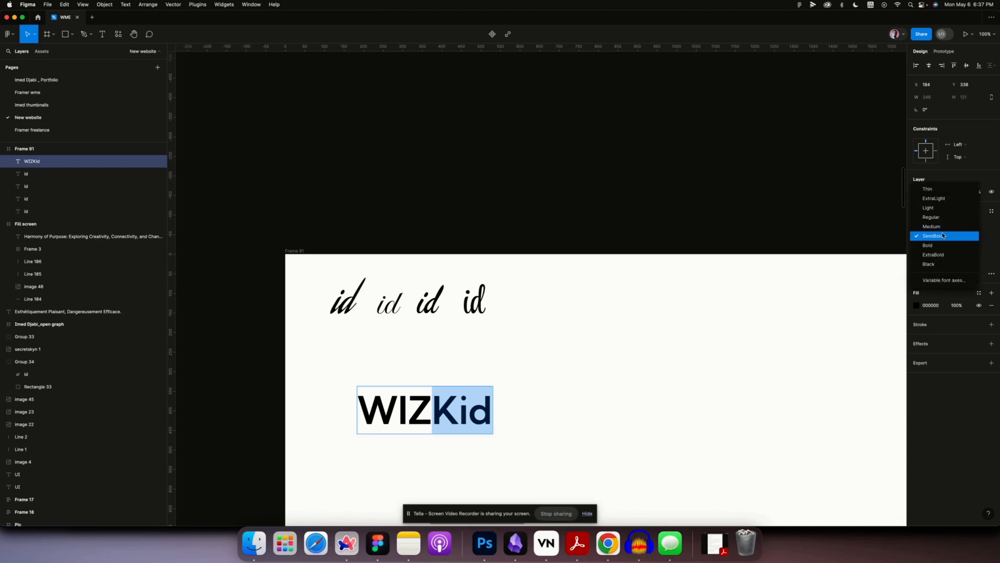
click(942, 236)
click(936, 225)
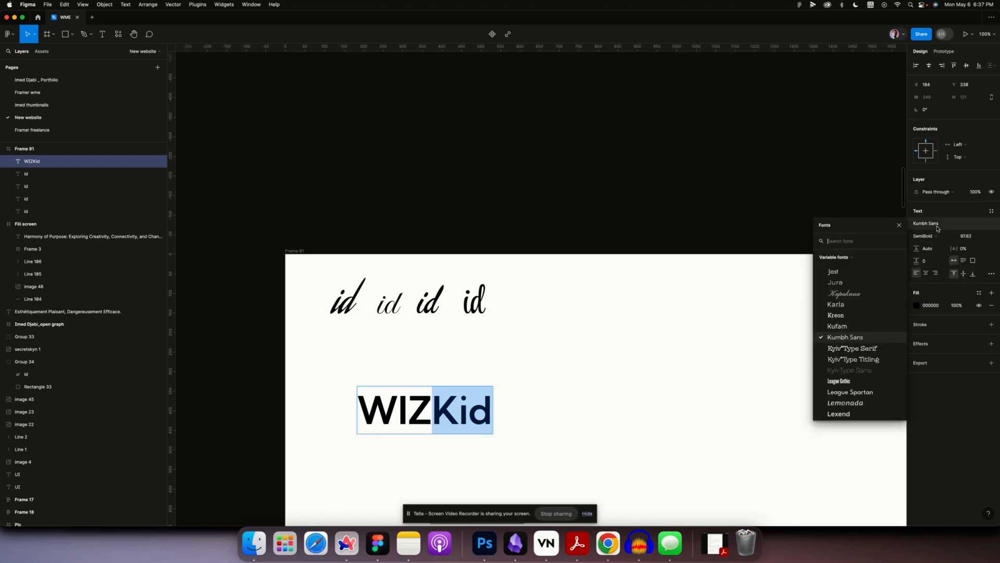
text(serif)
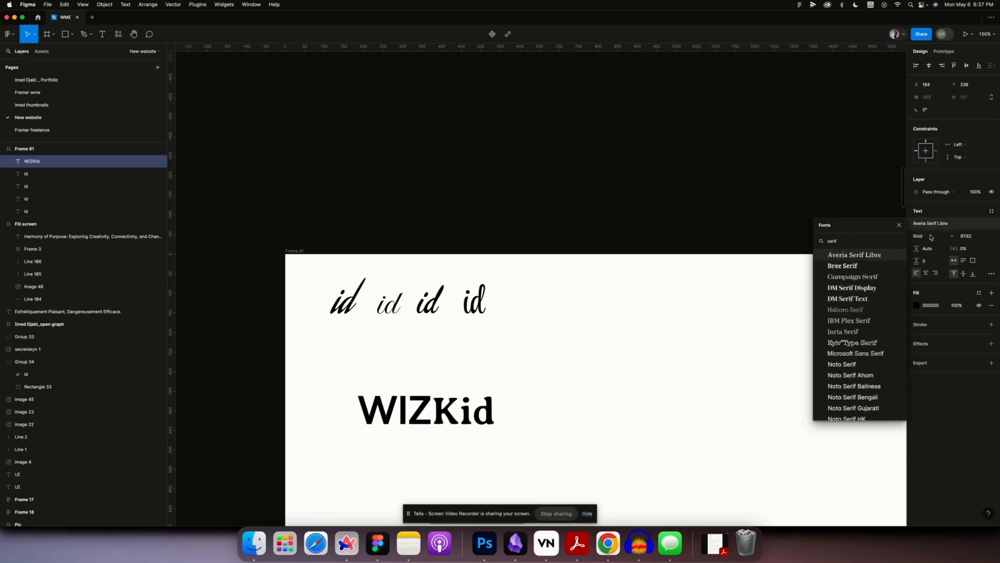
scroll(865, 312, down, 5)
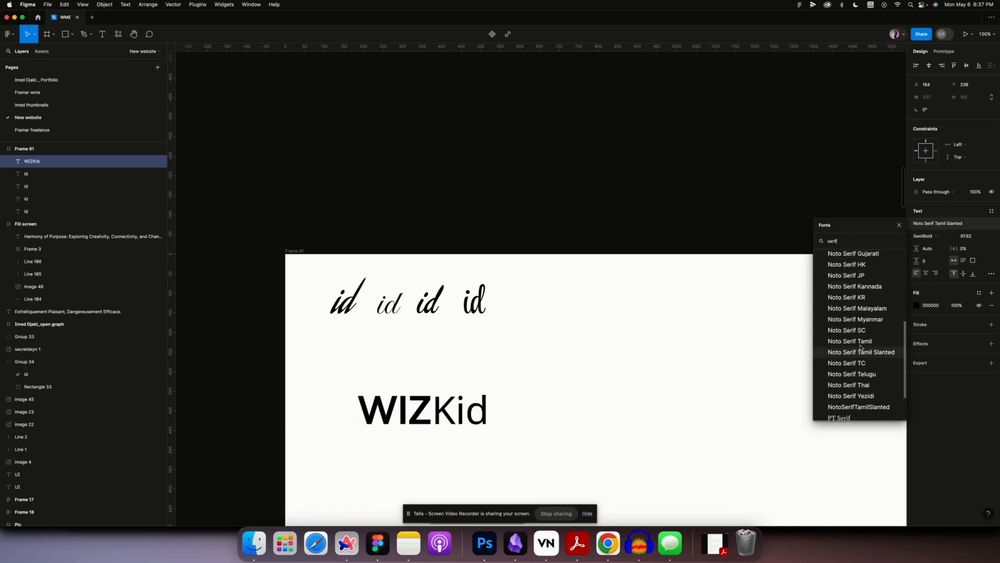
scroll(860, 344, up, 5)
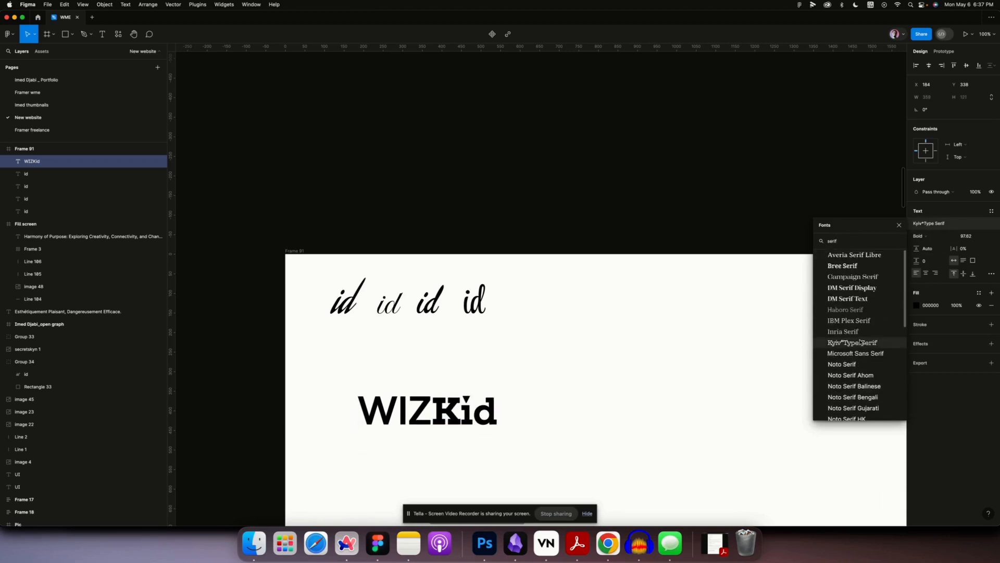
click(856, 274)
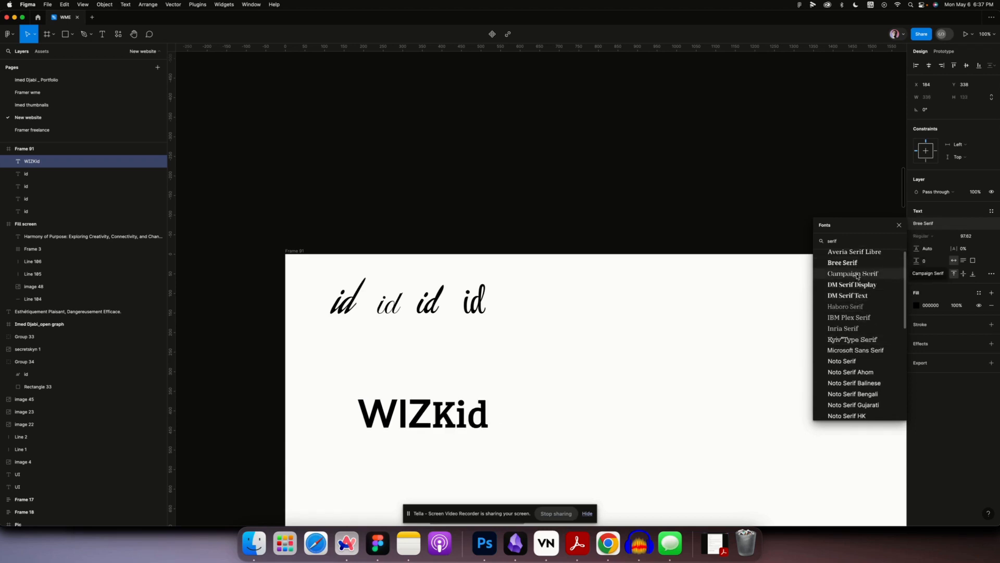
click(858, 329)
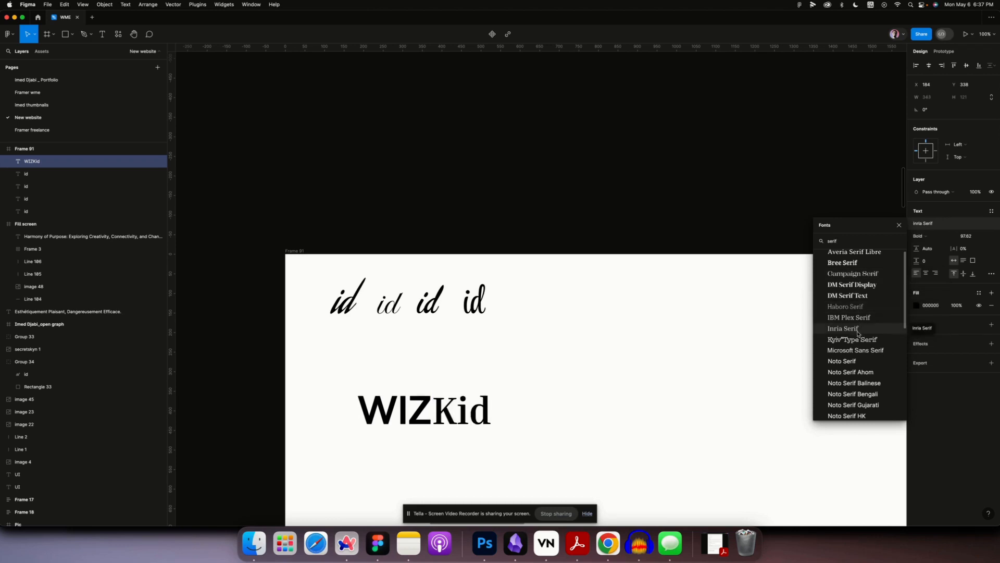
click(851, 365)
scroll(853, 367, down, 5)
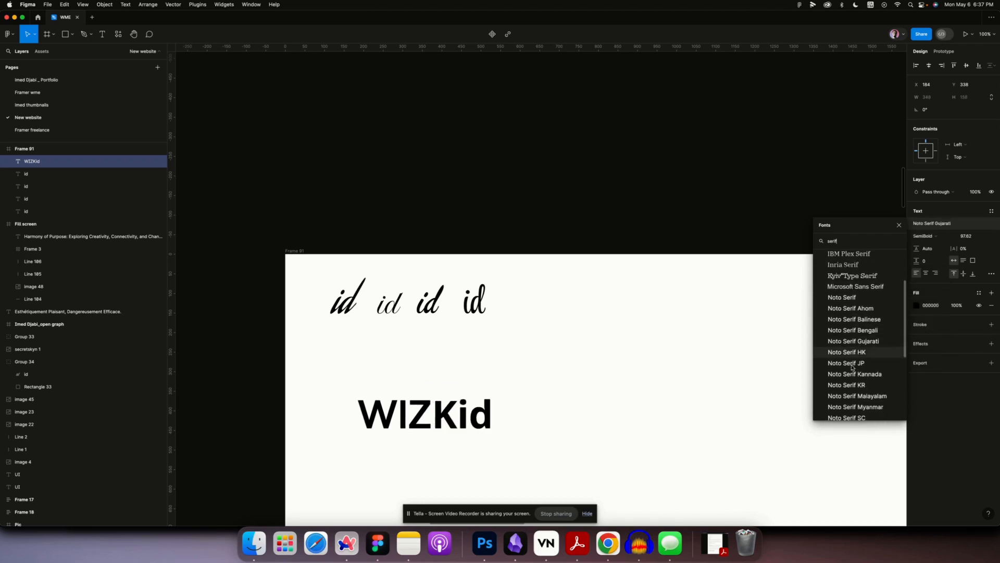
scroll(853, 367, down, 4)
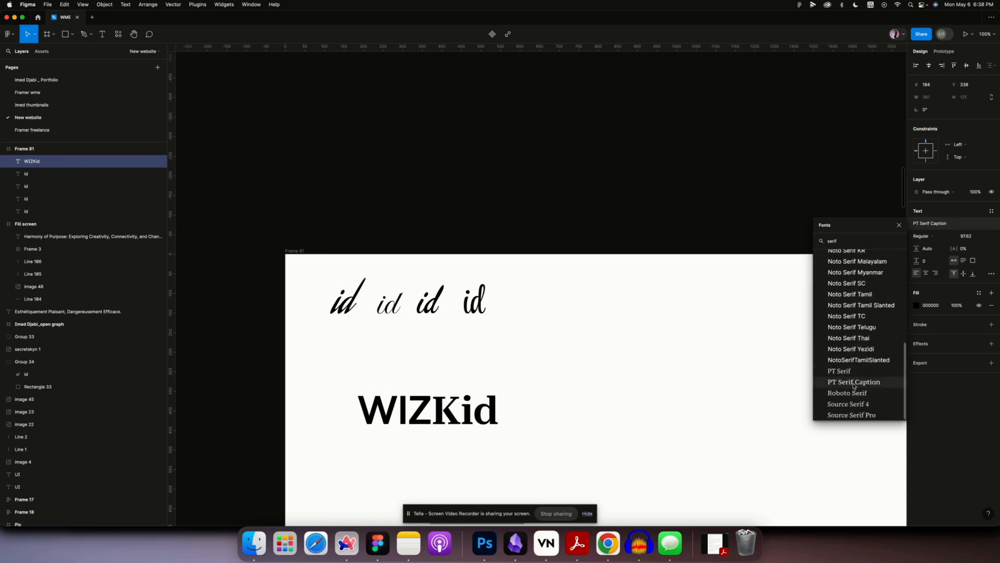
click(884, 326)
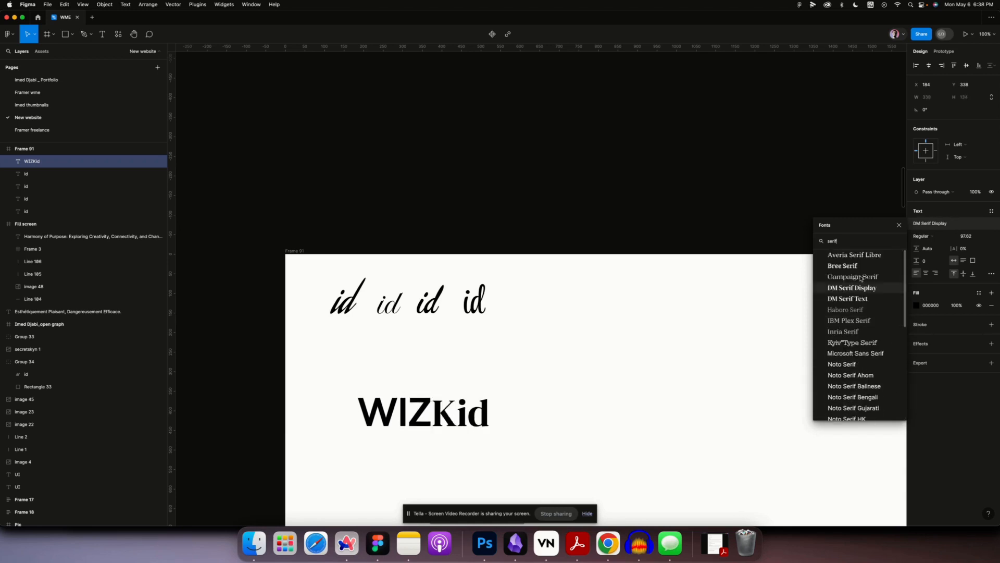
Clear the font search and preview the popular and Google font categories on the "Kid" part of the text.
double_click(857, 243)
key(BackSpace)
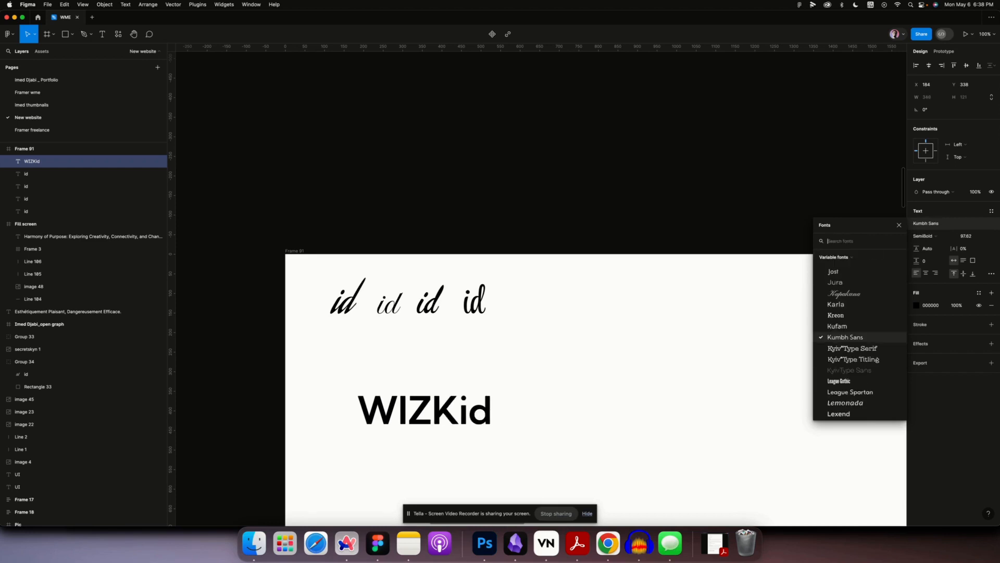
click(844, 257)
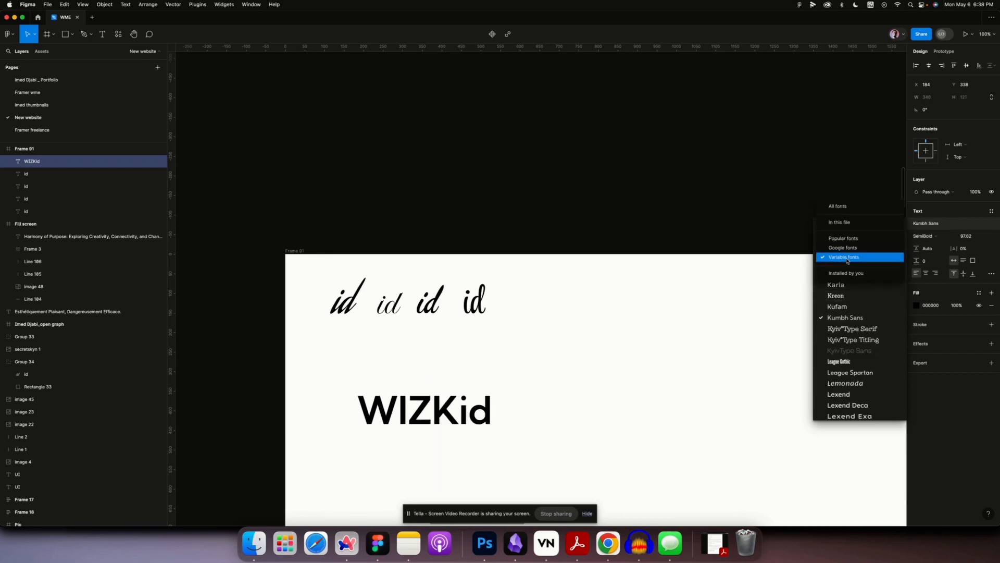
click(847, 239)
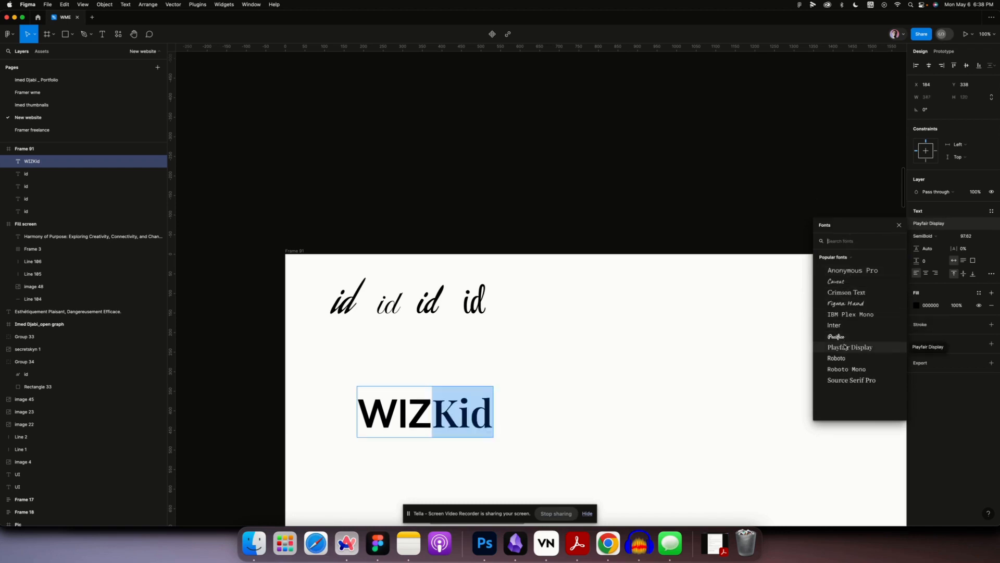
click(851, 257)
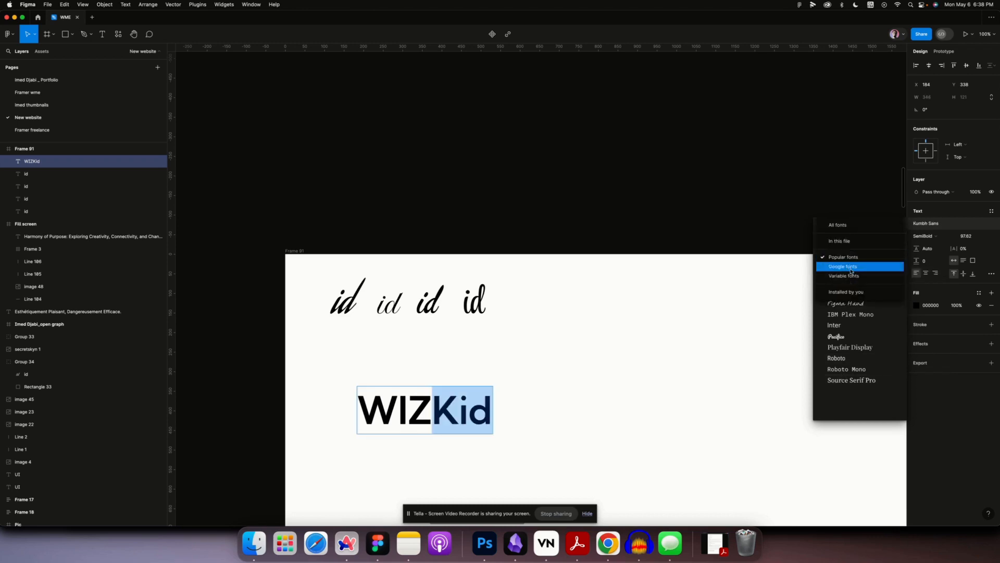
click(843, 266)
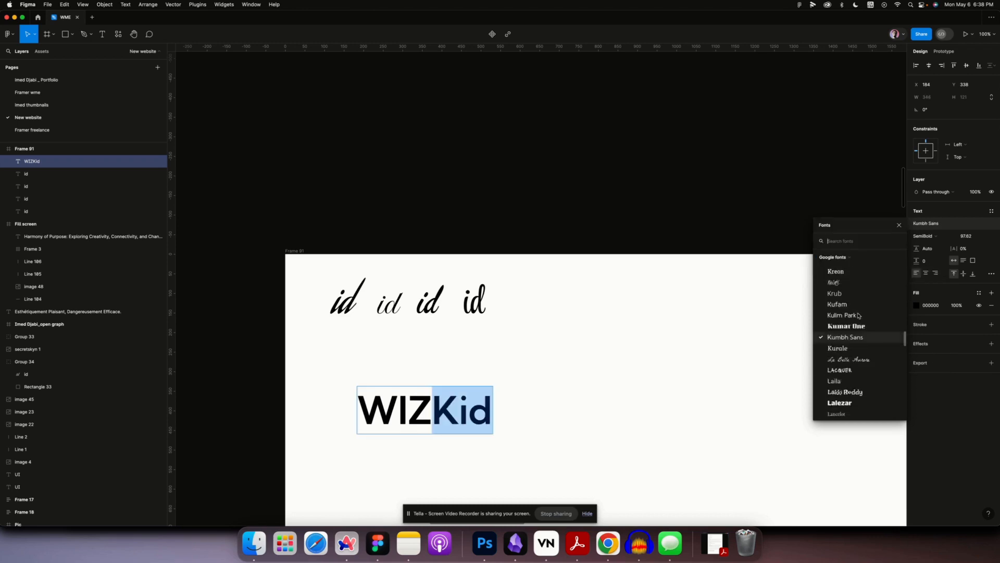
Restrict the fonts to those installed by you and apply Agatho to the "Kid" part.
click(839, 258)
click(848, 285)
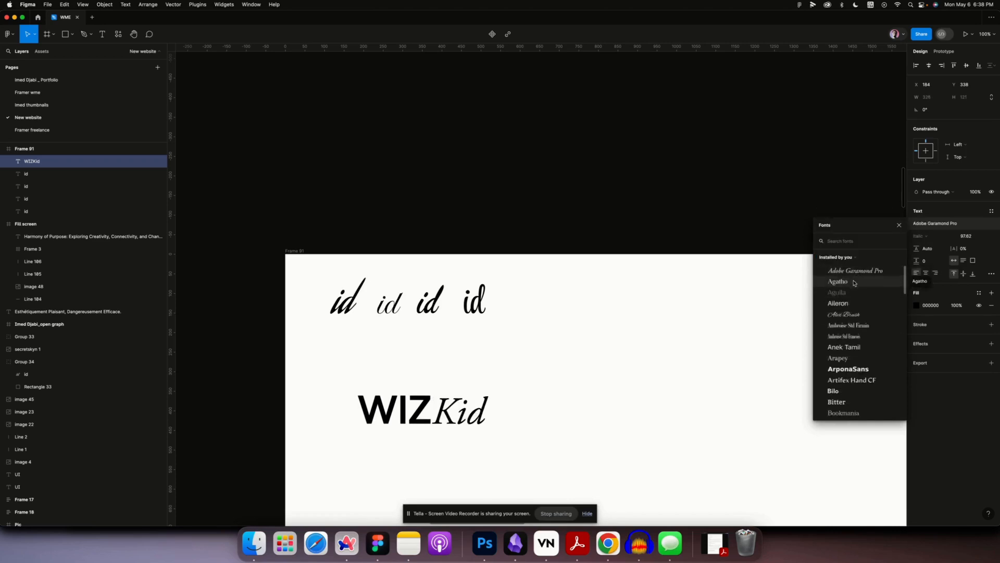
click(855, 283)
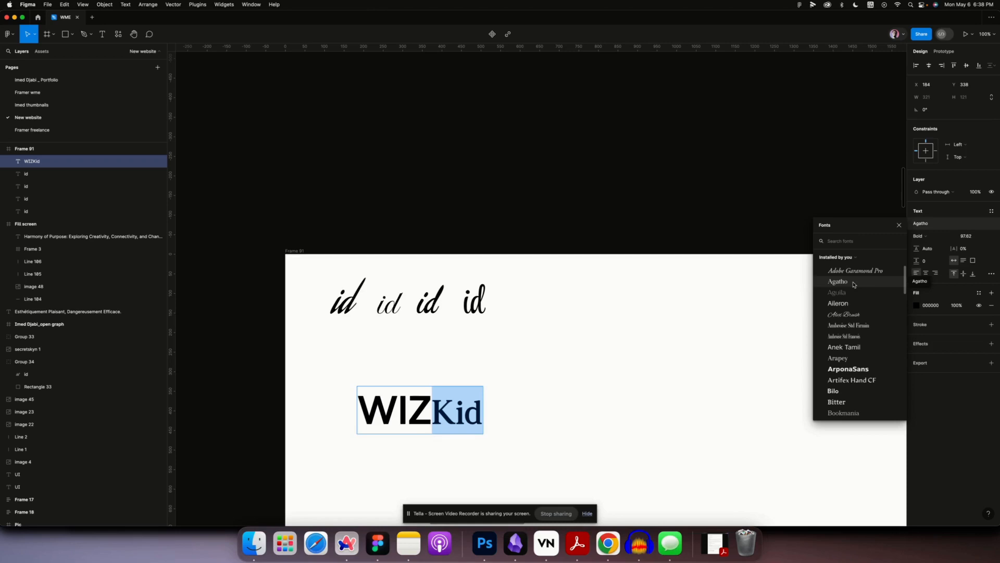
click(824, 302)
Move the "WIZKid" logo to the right of the "id" variants and place a duplicate below it at X 818, Y 183.
double_click(439, 413)
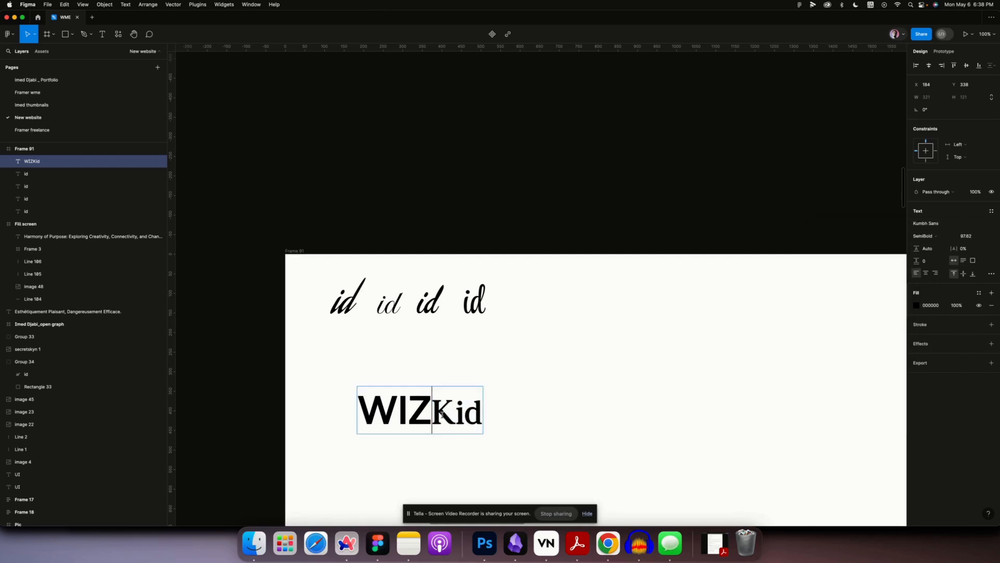
key(super+a)
drag(431, 412, 341, 413)
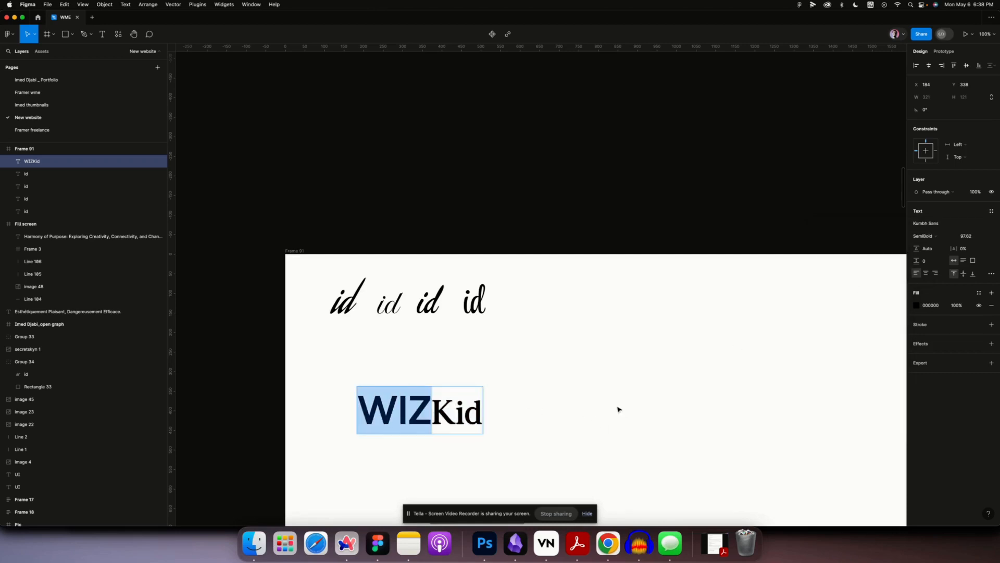
key(Escape)
key(super+minus)
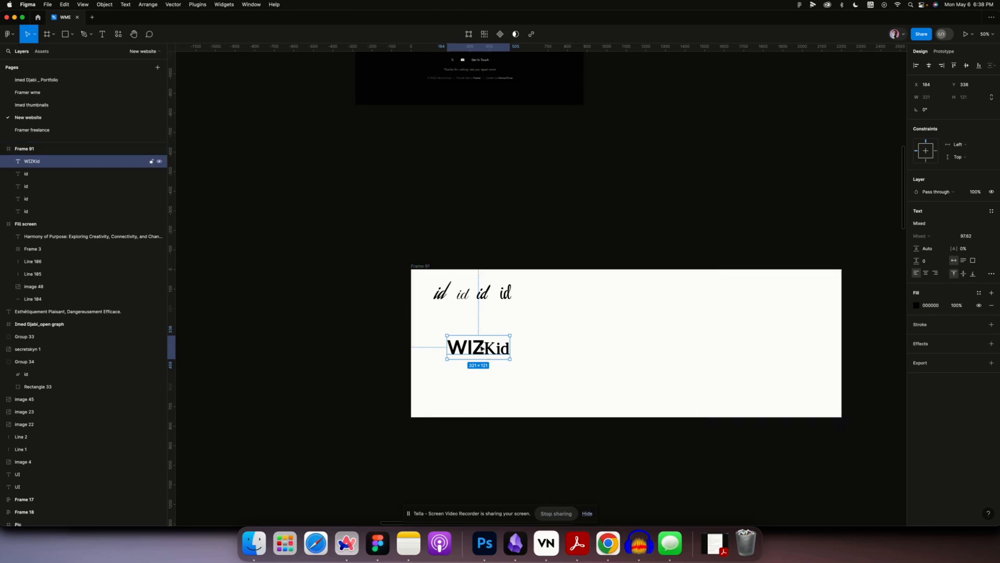
drag(481, 351, 603, 329)
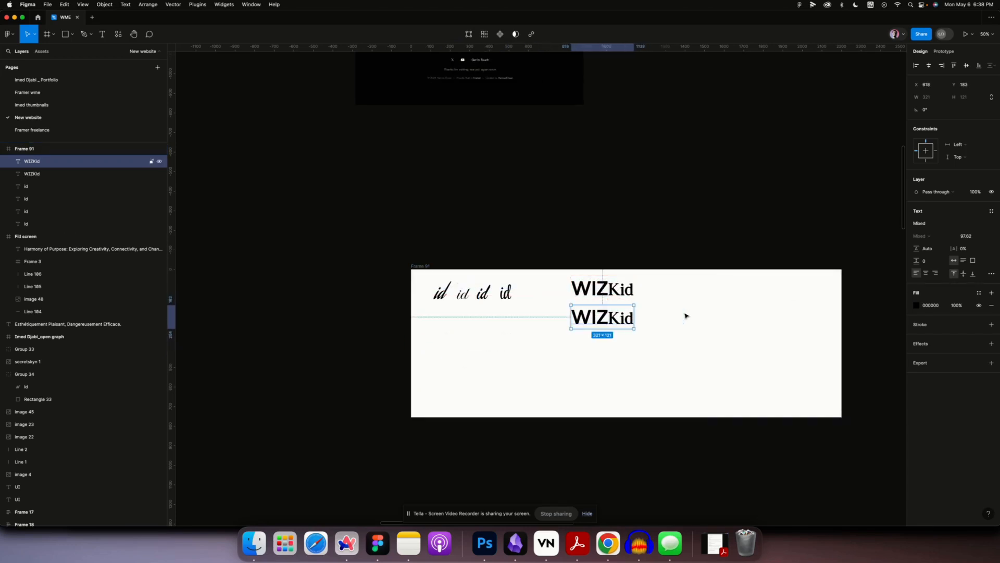
Replace "WIZ" with lowercase "wiz" in the lower copy of the logo.
click(930, 224)
double_click(610, 319)
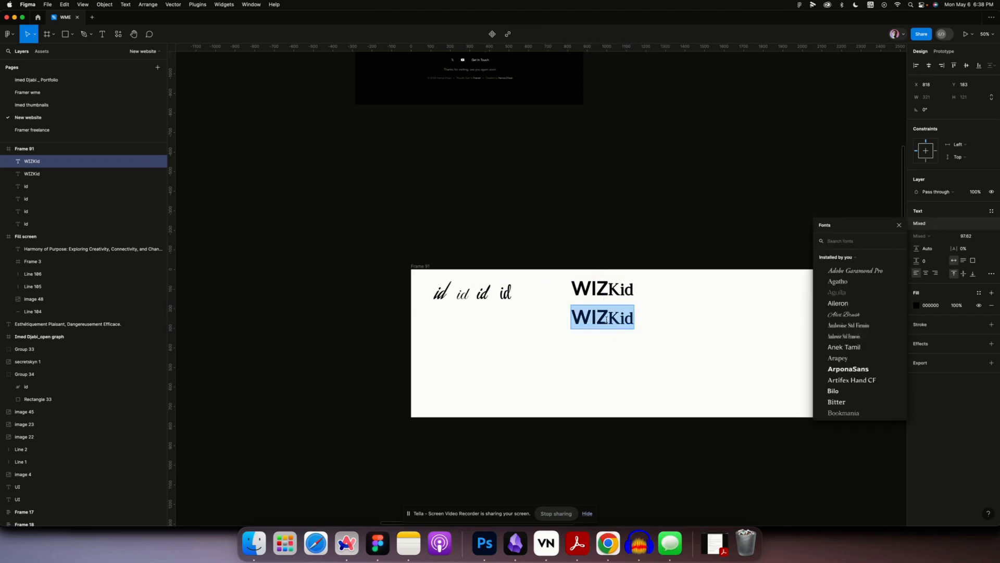
click(609, 317)
key(shift+Left)
key(shift+Left)
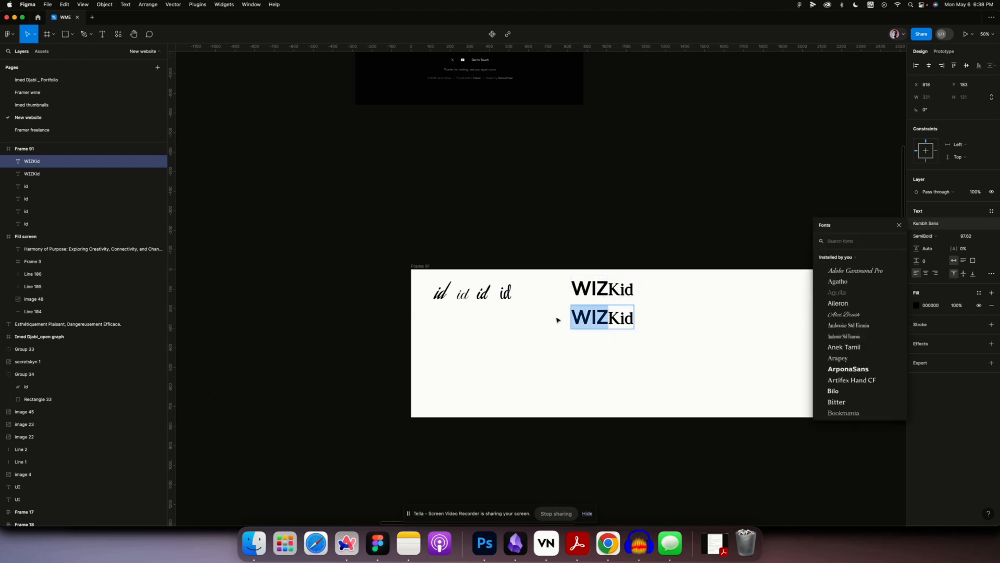
text(wiz)
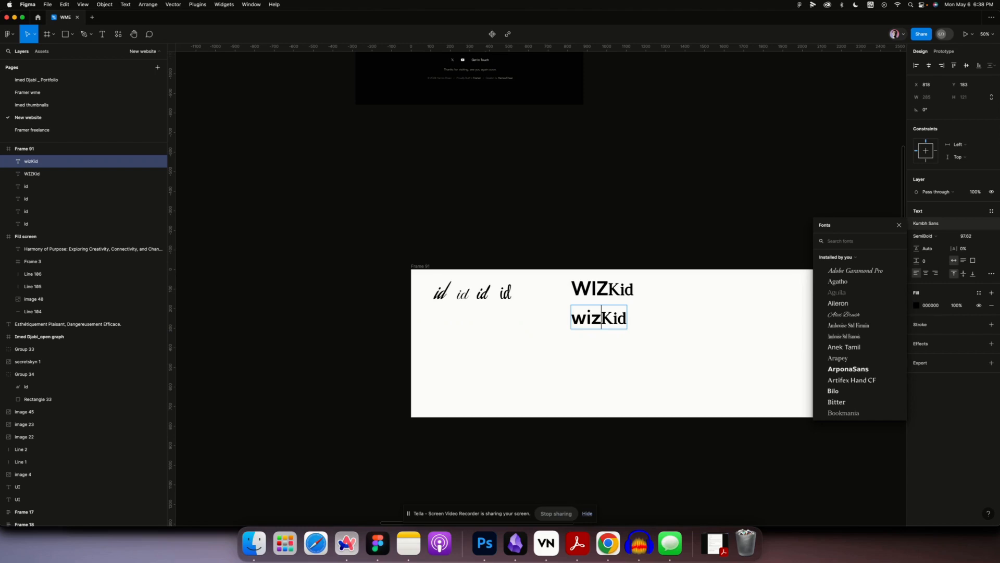
key(Delete)
text(k)
key(super+z)
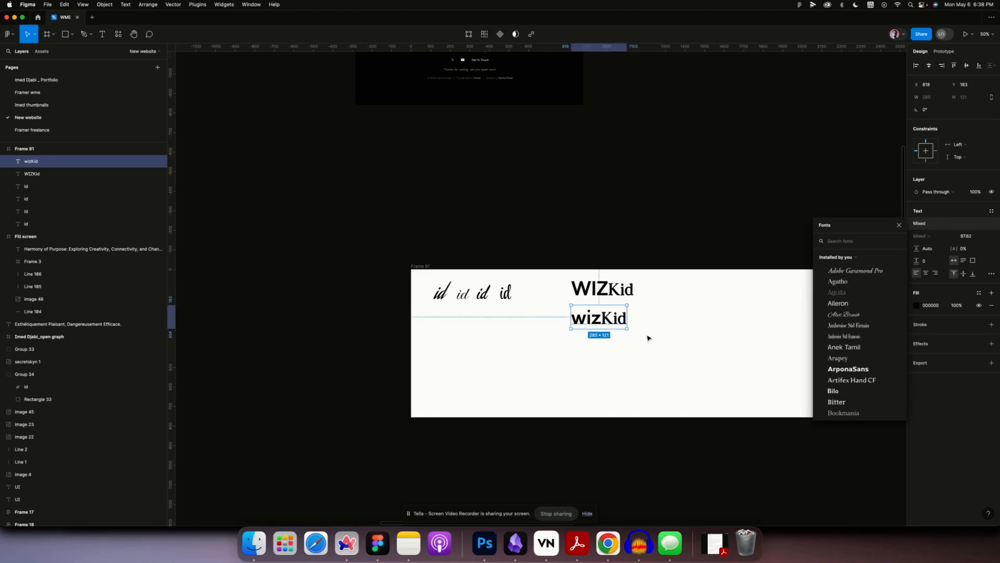
Replace the capital "K" in the lower copy with a lowercase "k" in Agatho, so it reads "wizkid".
key(super+minus)
key(super+plus)
key(super+plus)
key(super+plus)
scroll(648, 338, right, 9)
scroll(648, 338, right, 2)
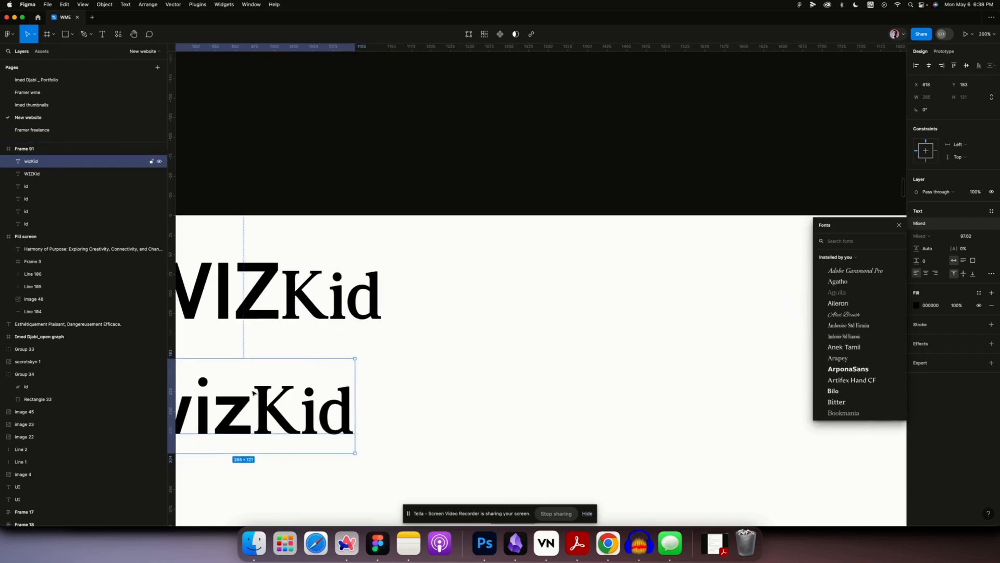
double_click(284, 421)
click(294, 421)
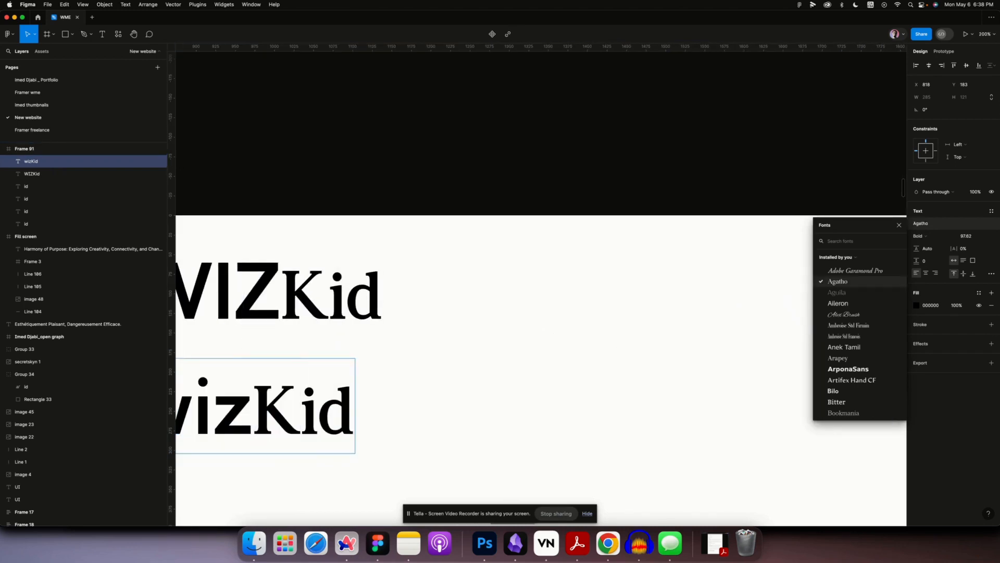
text(k)
key(Left)
key(BackSpace)
Preview the installed fonts on only the "kid" part of the lowercase logo and apply Coquette.
scroll(299, 421, left, 10)
scroll(299, 420, down, 4)
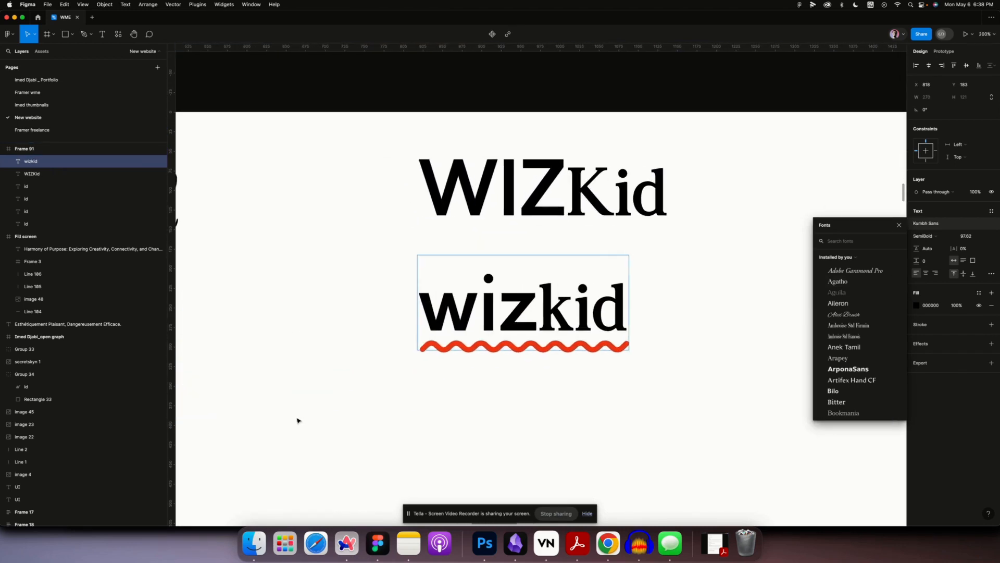
drag(539, 309, 627, 312)
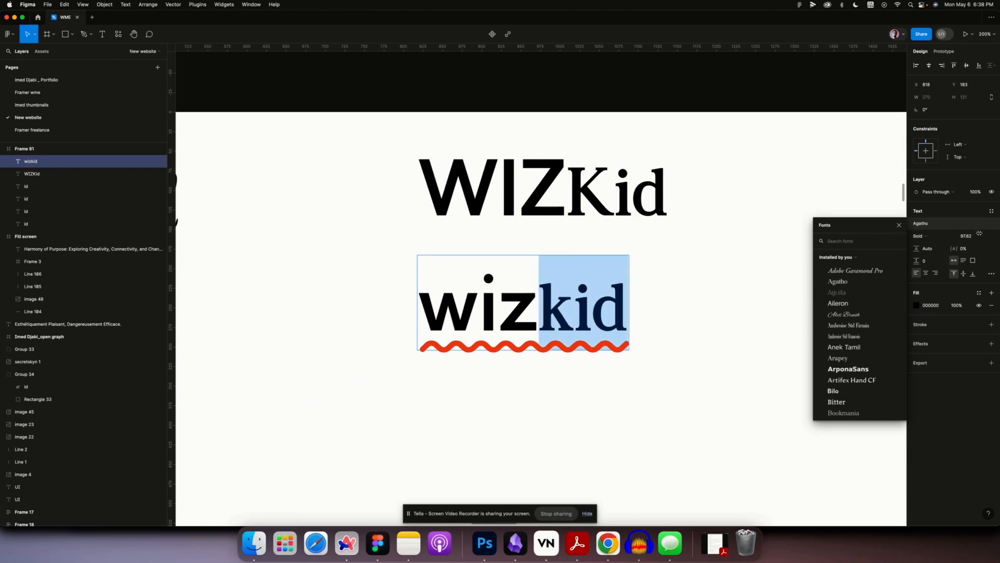
click(938, 238)
click(937, 239)
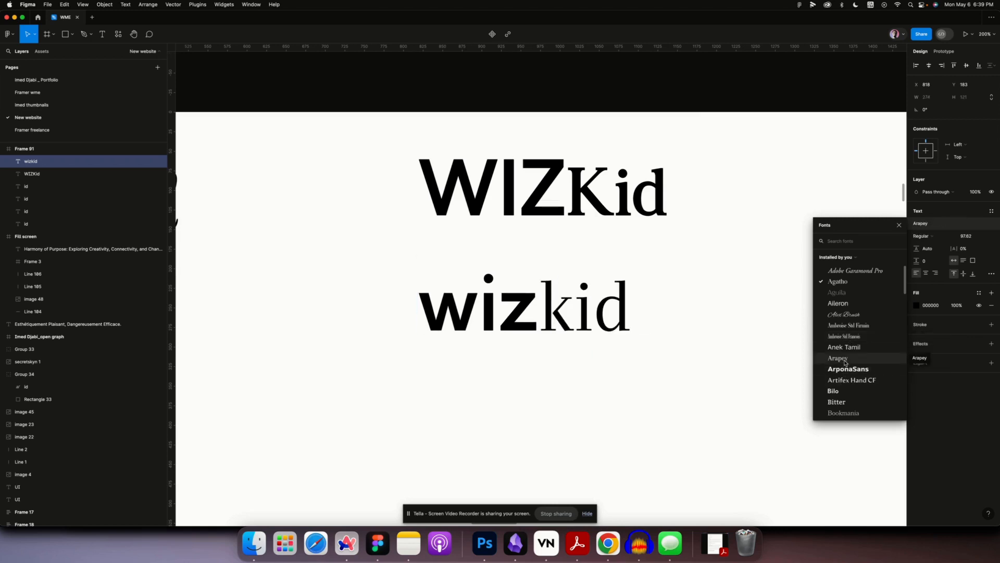
scroll(846, 394, down, 1)
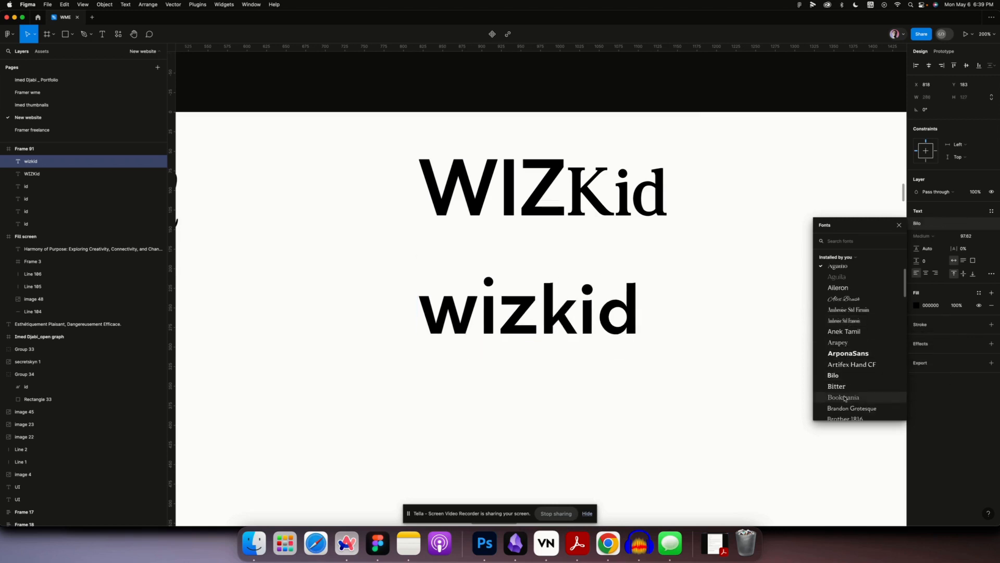
click(845, 399)
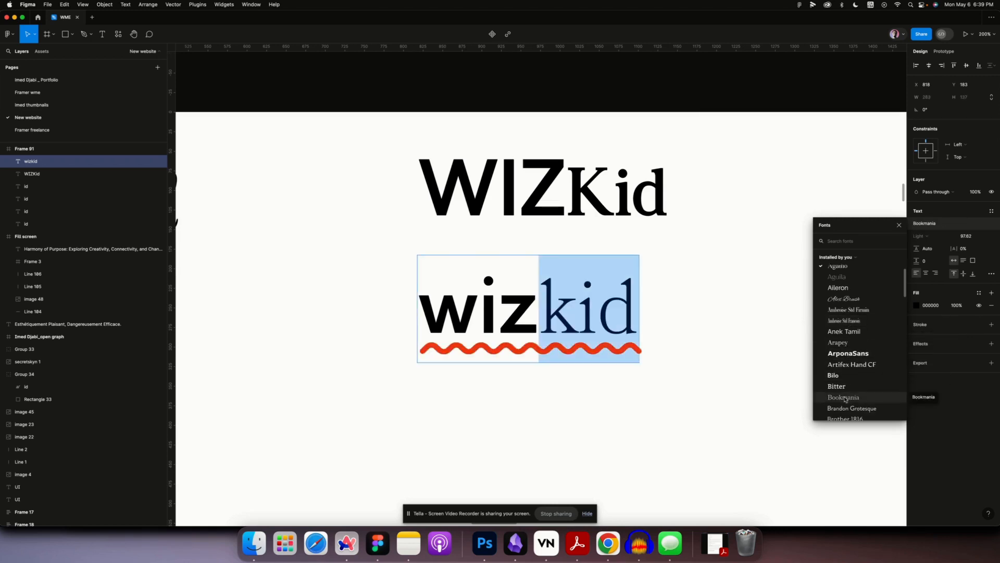
scroll(846, 396, down, 3)
scroll(847, 393, down, 3)
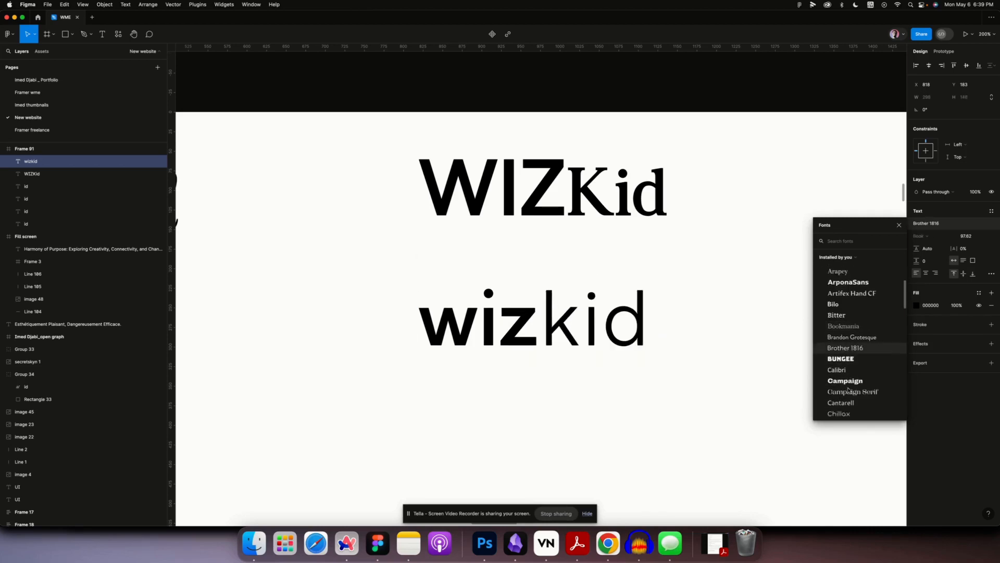
scroll(848, 389, down, 3)
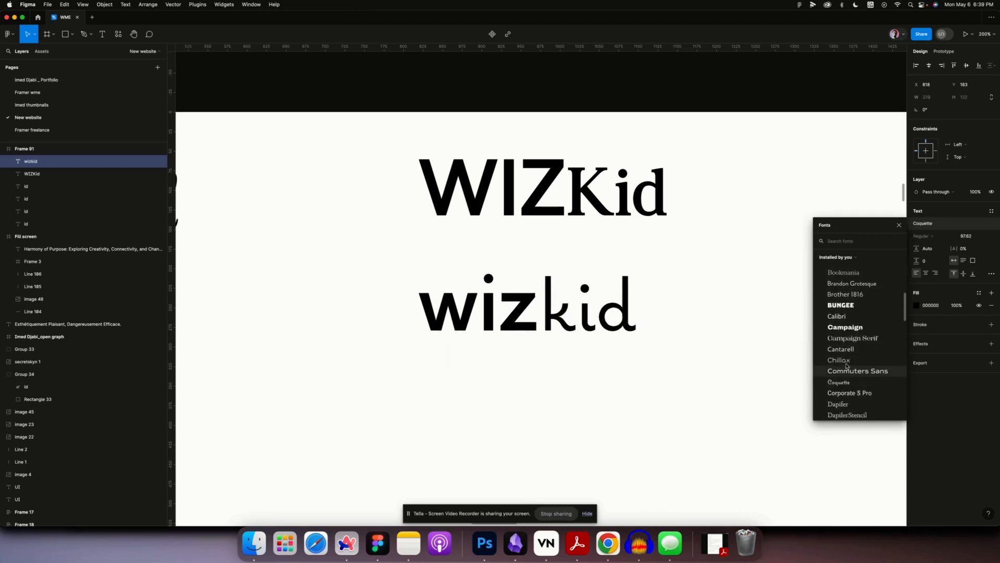
scroll(846, 374, down, 2)
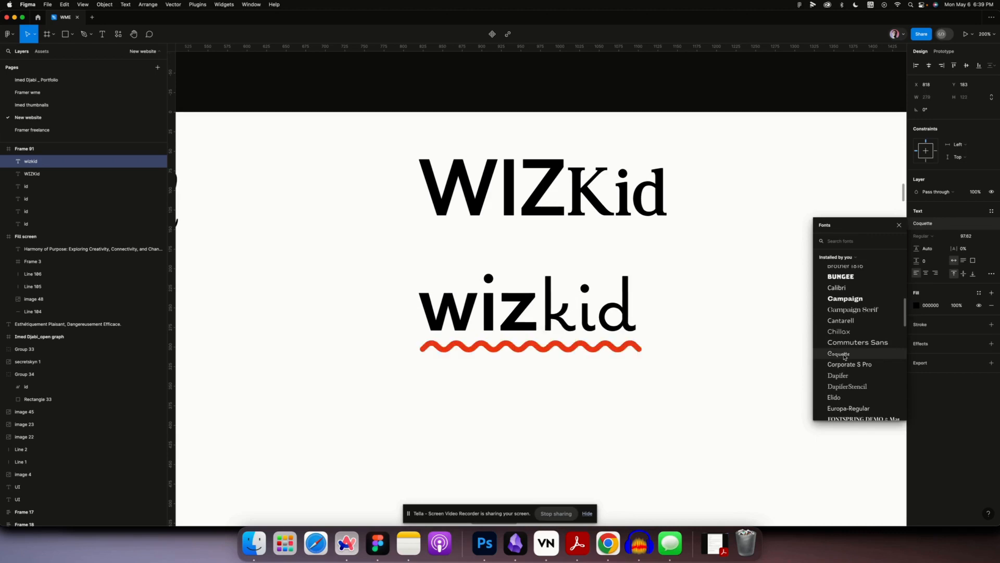
click(845, 355)
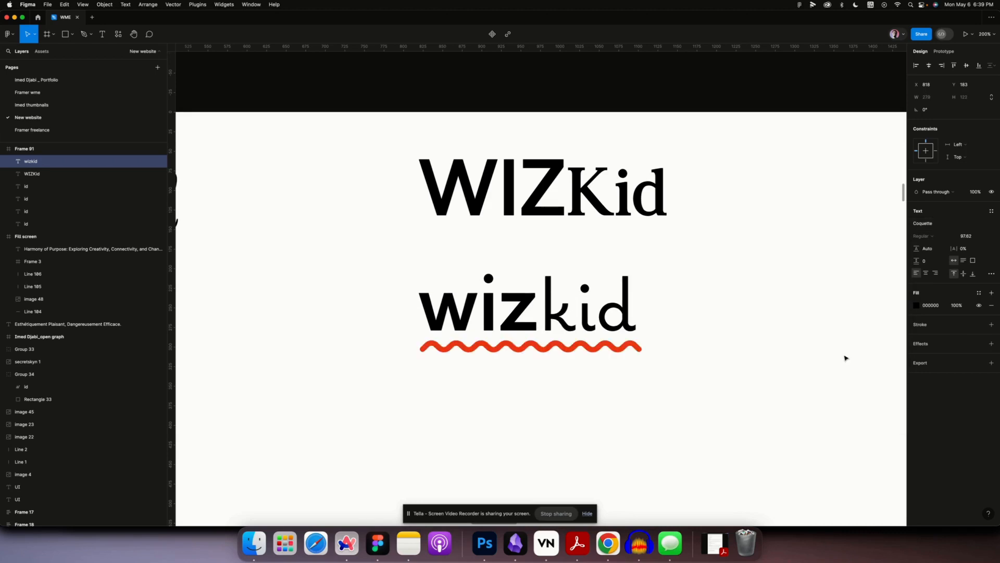
key(Escape)
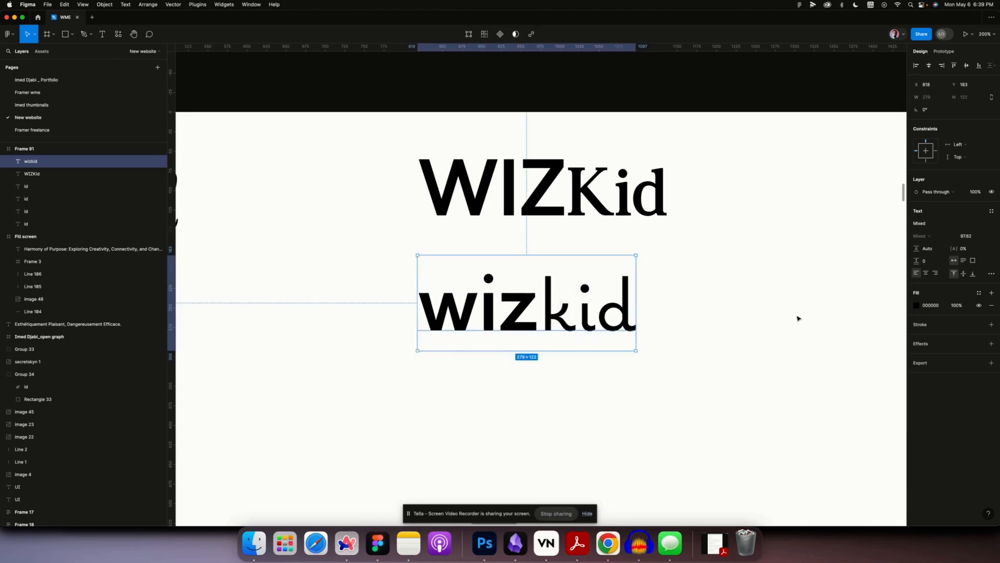
Duplicate the lowercase "wizkid" logo to its right on the same line, at X 1163, Y 183.
scroll(566, 314, down, 1)
drag(536, 305, 809, 302)
scroll(729, 313, right, 6)
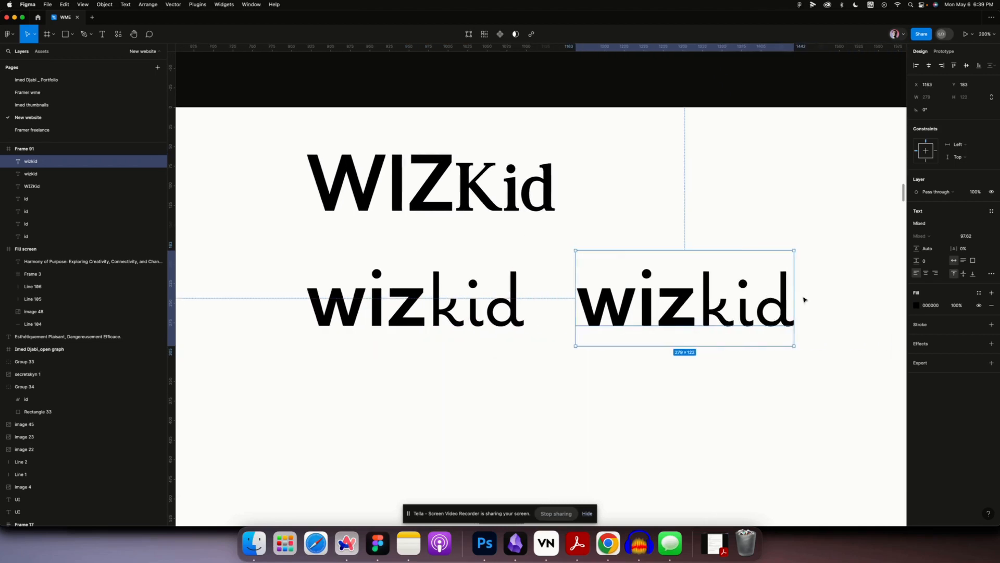
Set the weight of the "wiz" part in the right-hand copy to Regular.
double_click(602, 319)
click(613, 312)
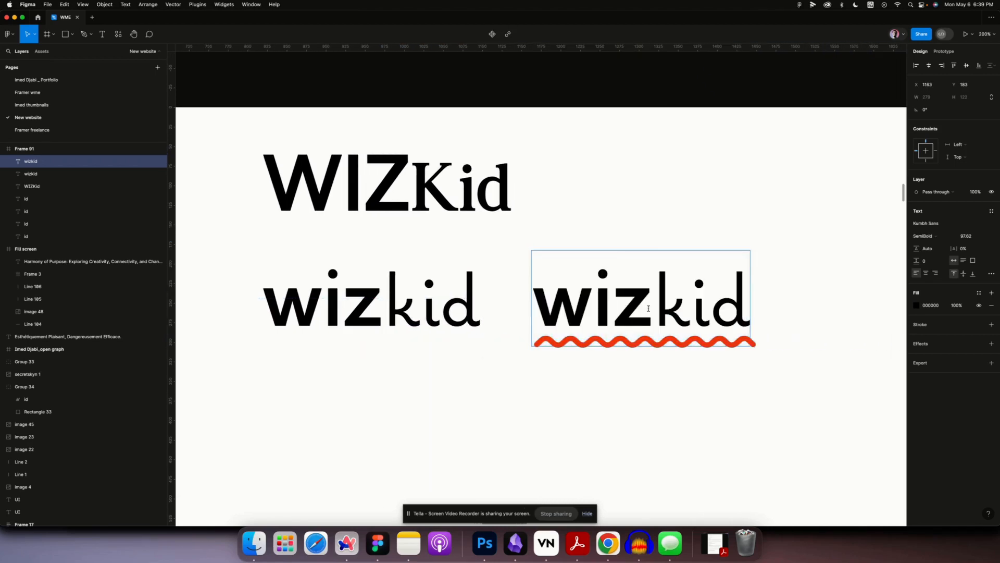
drag(653, 312, 533, 313)
click(941, 236)
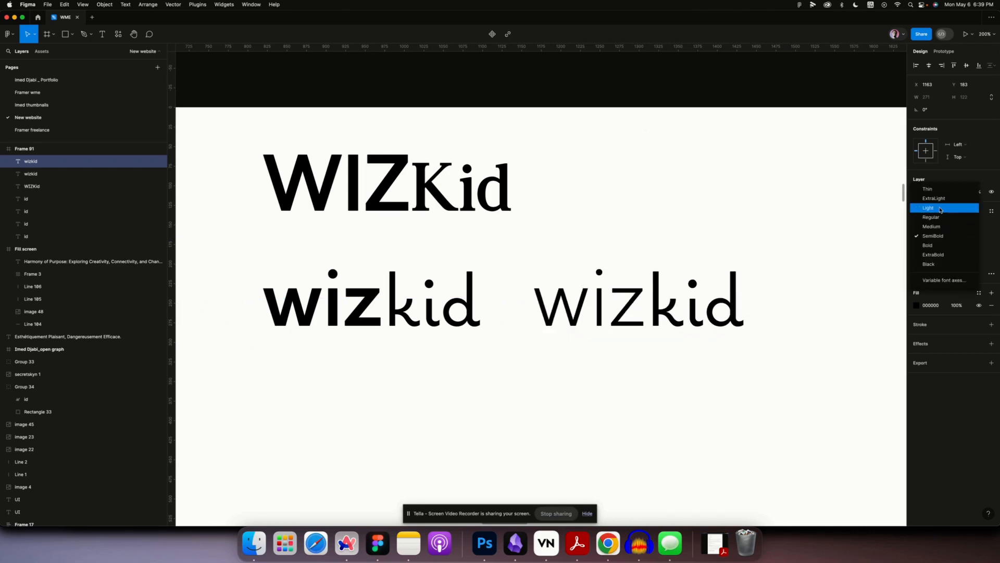
click(931, 217)
key(Escape)
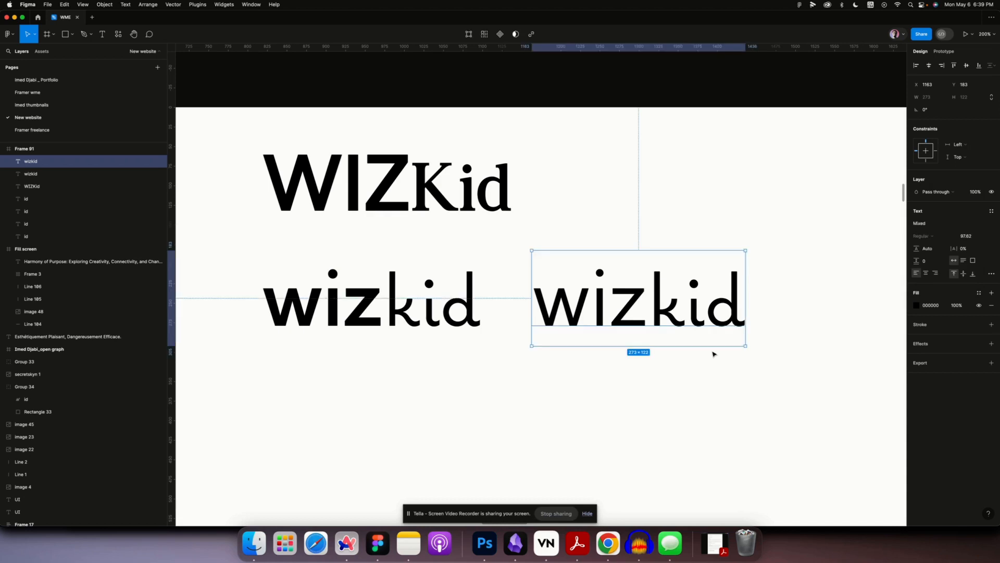
Move the Regular-weight "wizkid" copy farther right and slightly up, to X 1484, clear of the other logos.
click(713, 354)
key(shift+0)
scroll(713, 354, right, 3)
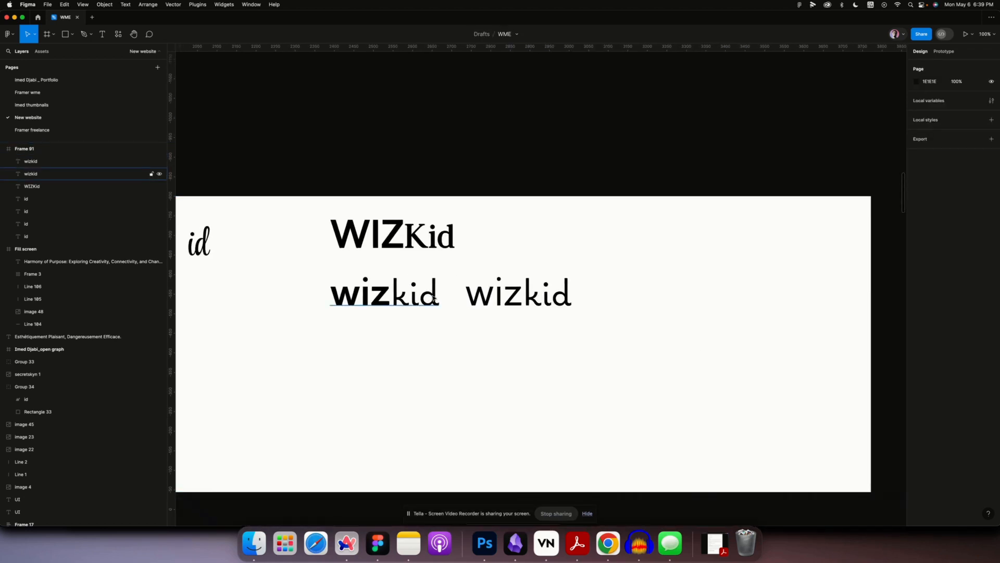
drag(499, 297, 615, 298)
key(plus)
scroll(614, 298, right, 3)
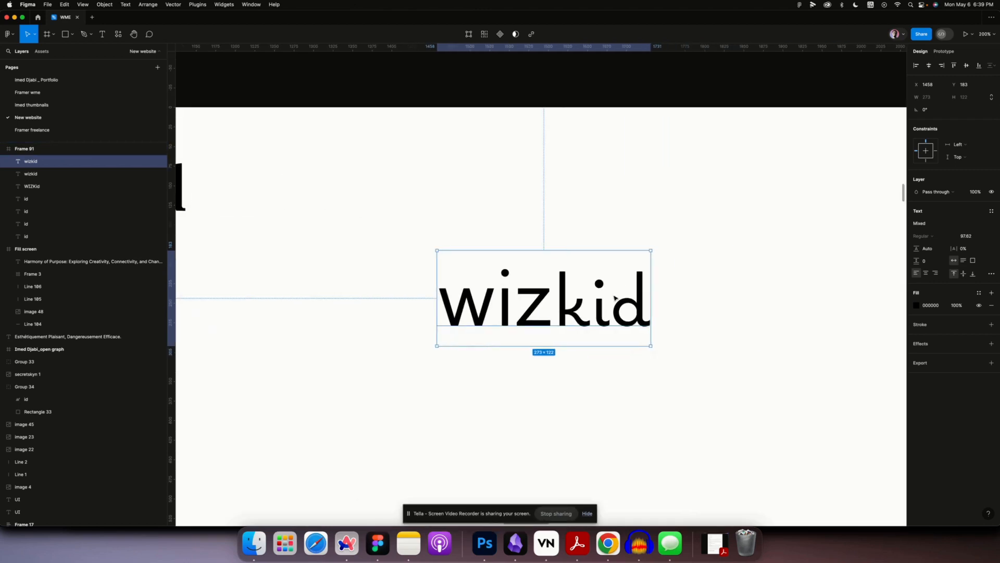
drag(589, 297, 608, 286)
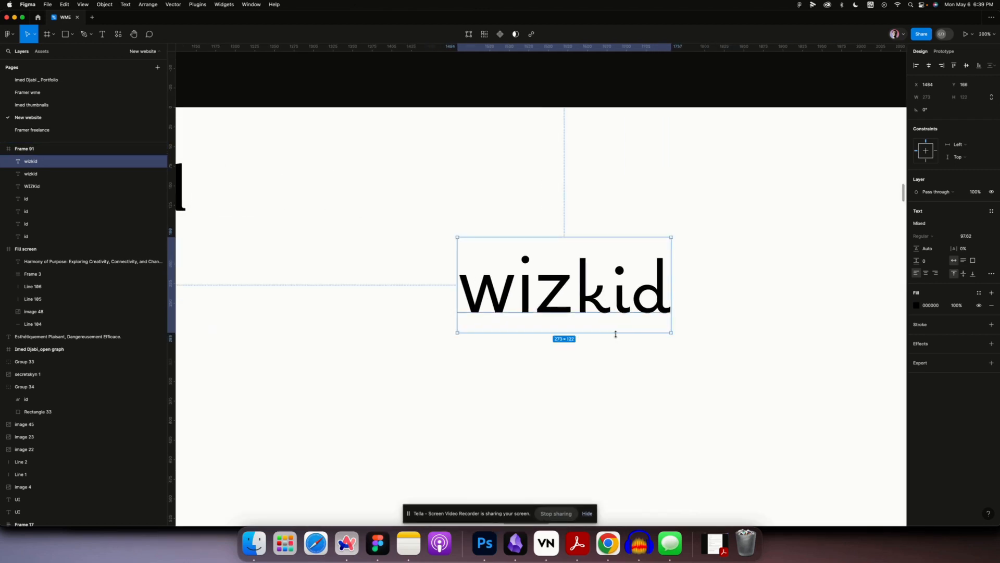
key(plus)
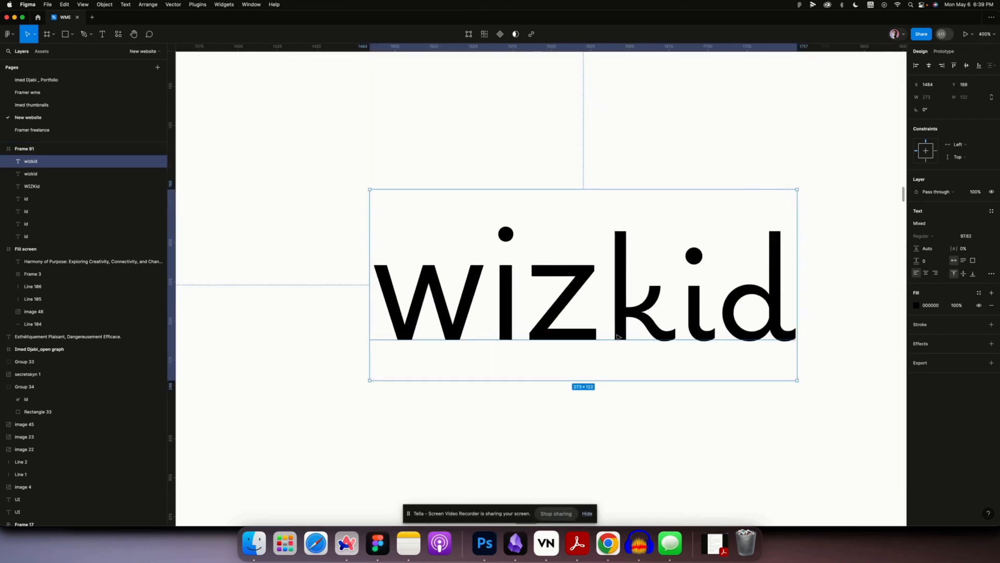
Move the Regular-weight "wizkid" copy up level with the "WIZKid" logo, to X 1423, Y 36.
key(shift+0)
scroll(609, 328, left, 2)
drag(568, 290, 544, 239)
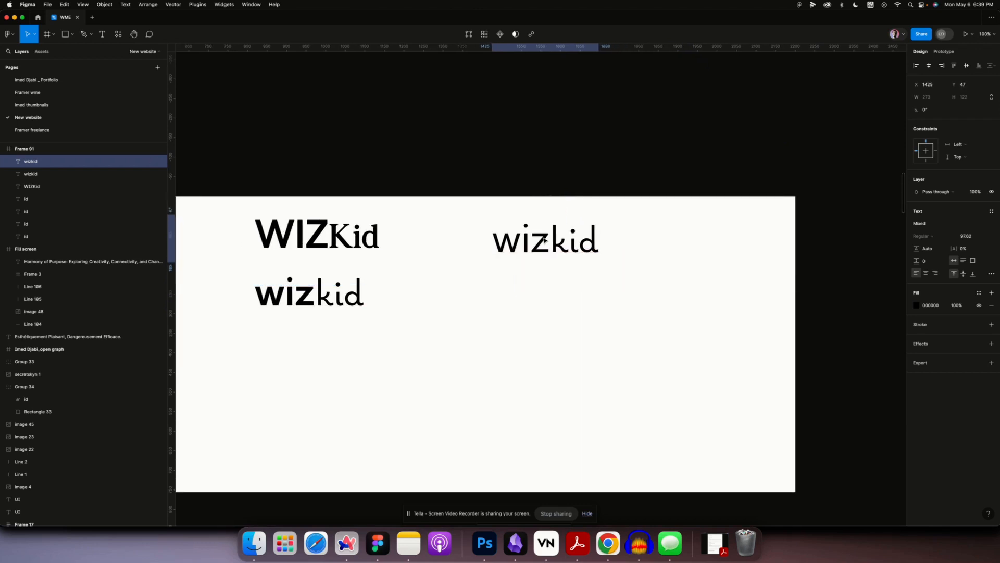
scroll(574, 249, left, 10)
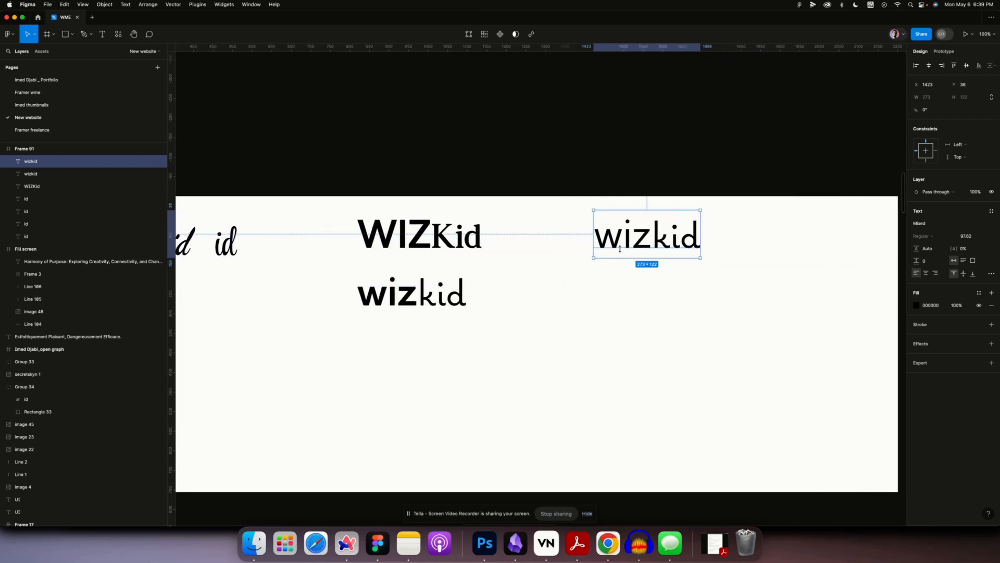
drag(642, 241, 685, 329)
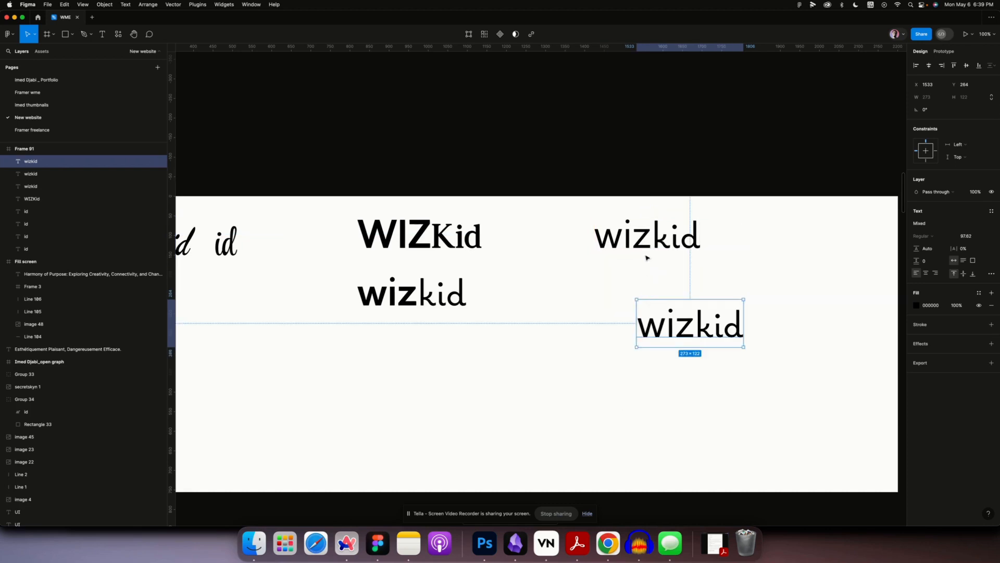
key(ctrl+z)
key(ctrl+z)
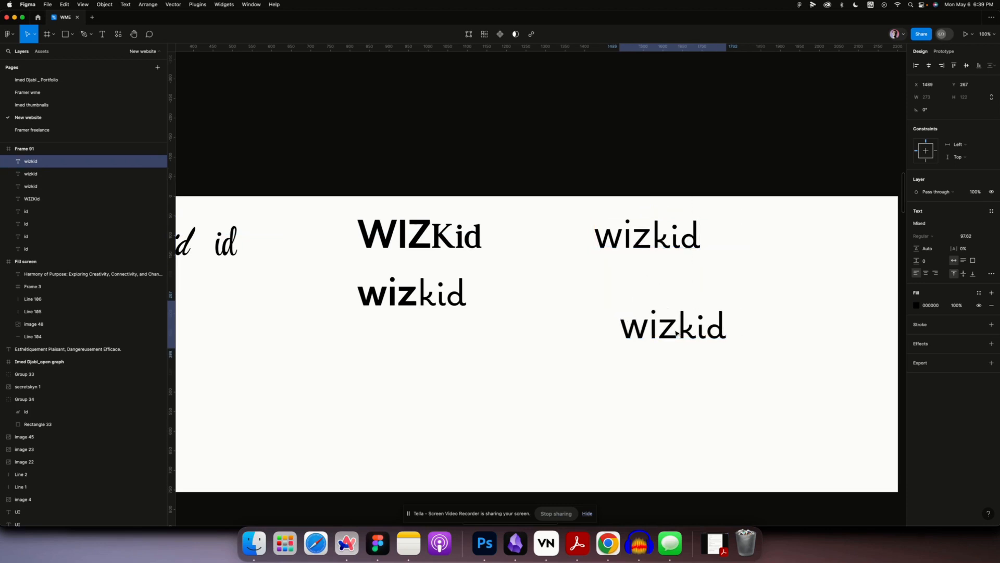
Duplicate the Regular-weight "wizkid" logo down and to the right, at X 1533, Y 340.
click(641, 240)
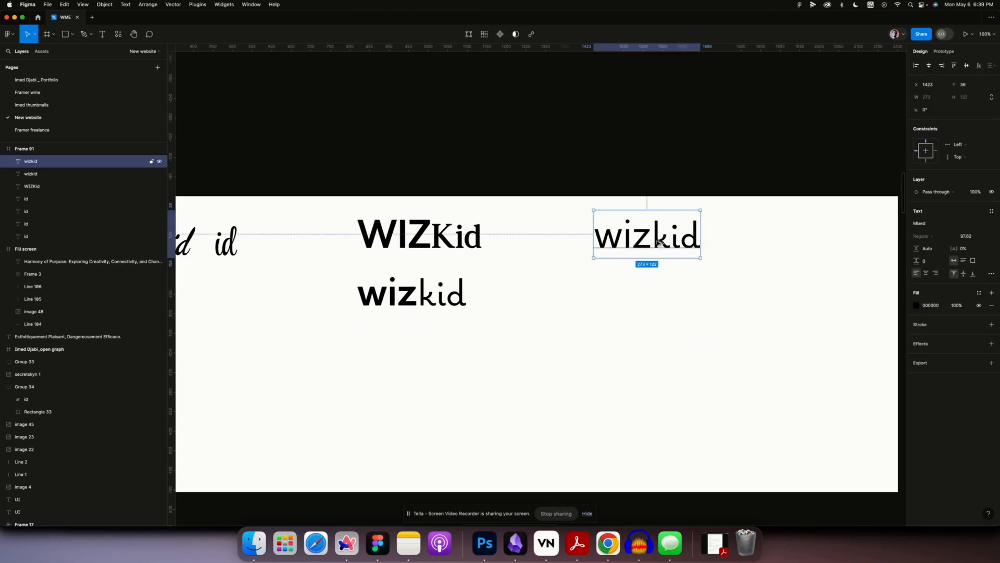
drag(659, 243, 702, 362)
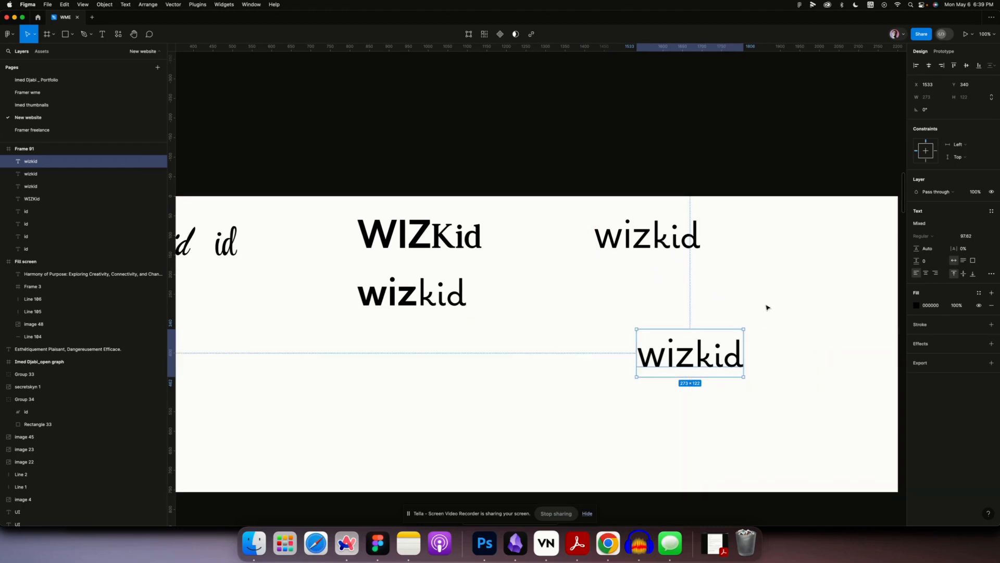
key(Escape)
Convert the lower "wizkid" text copy to a vector shape and inspect its editable letter points.
key(super+equal)
scroll(766, 307, right, 5)
scroll(766, 307, down, 3)
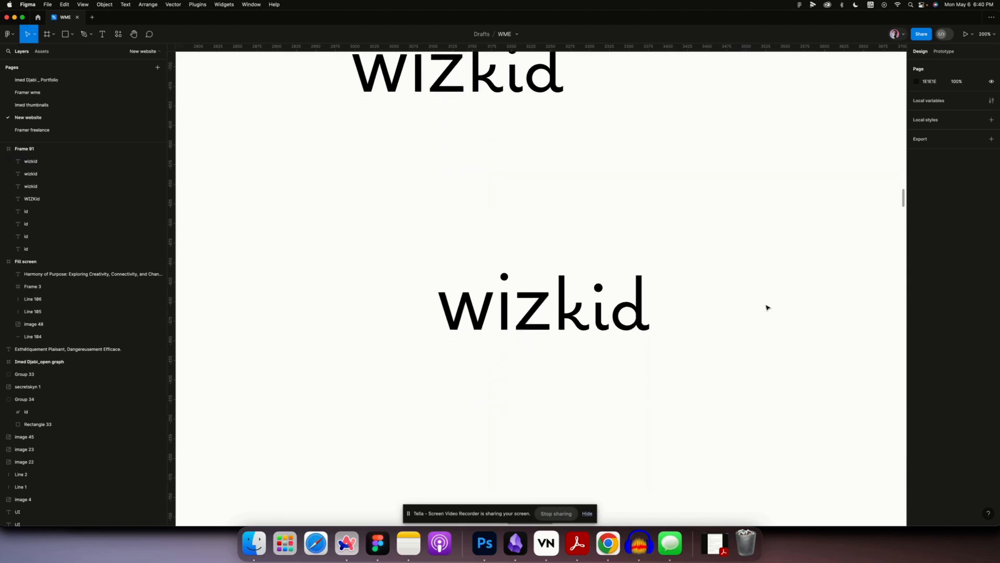
key(super+equal)
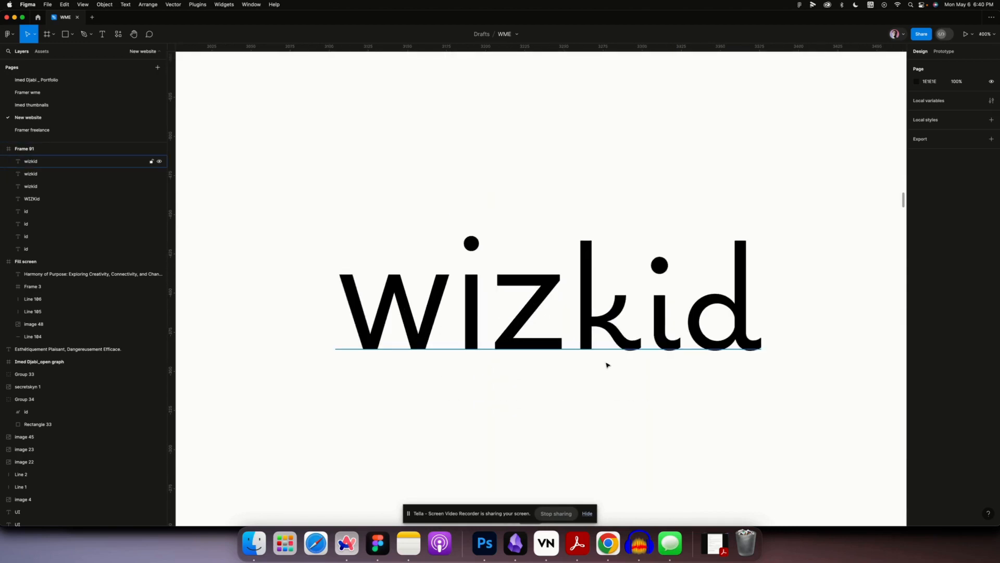
right_click(530, 306)
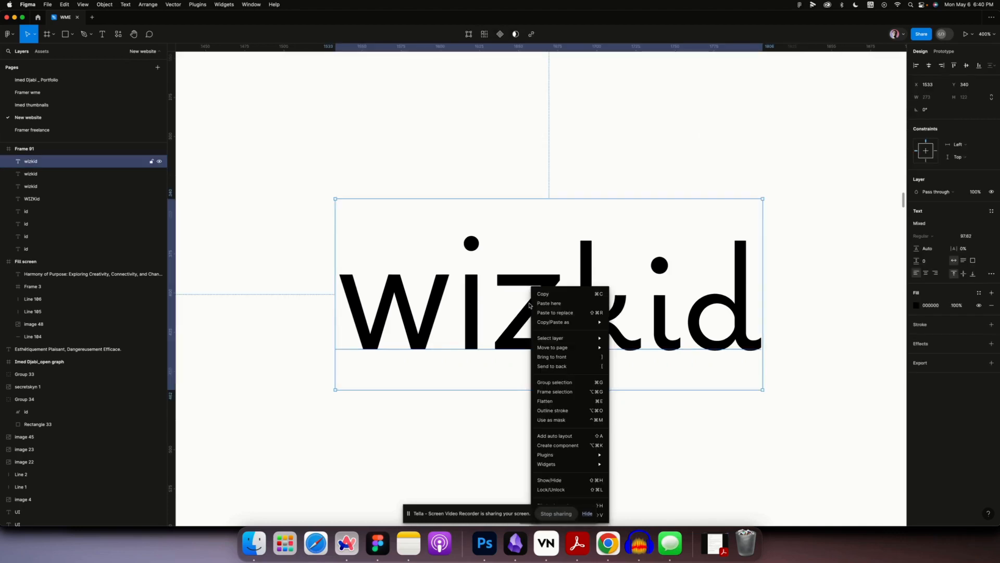
click(554, 406)
double_click(525, 316)
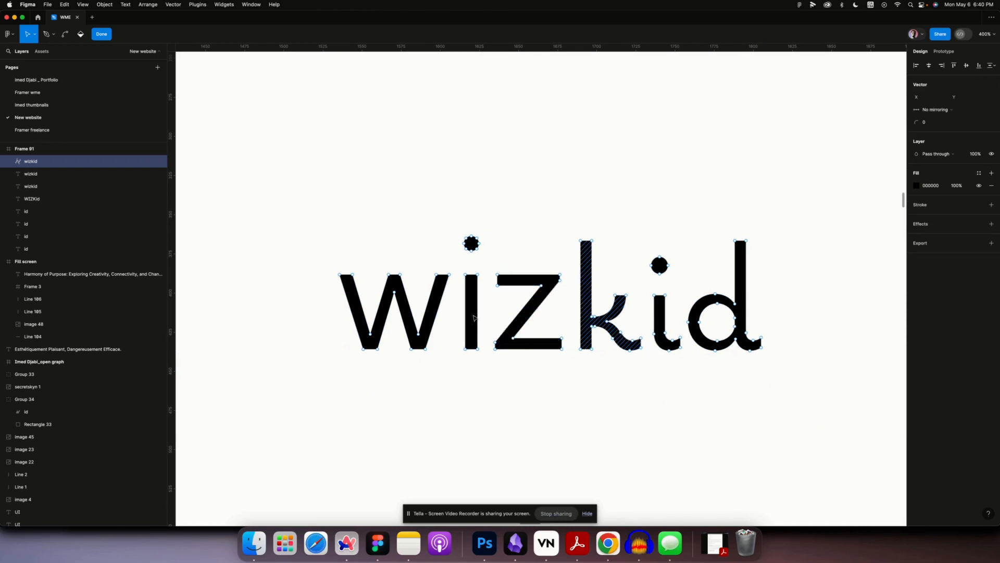
key(Escape)
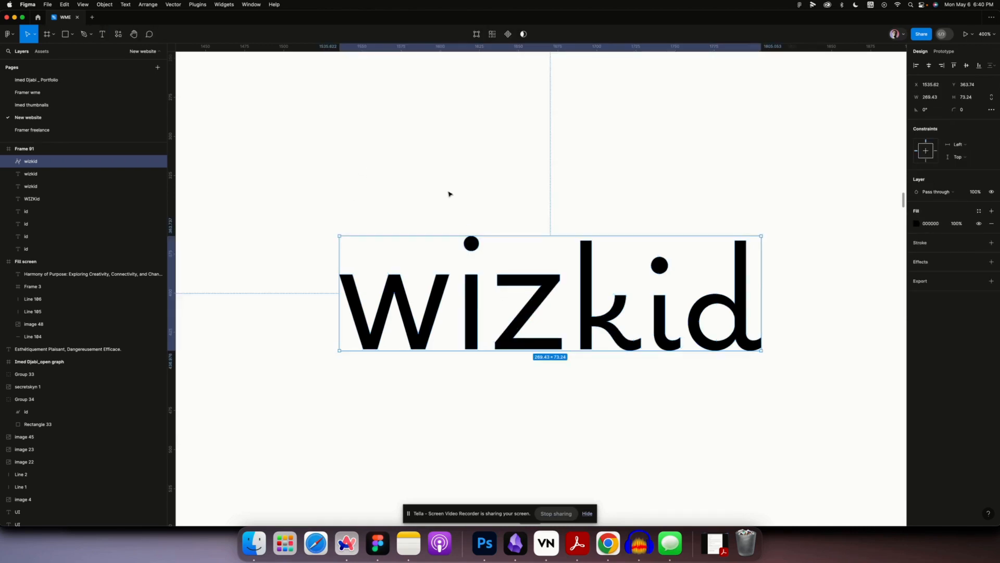
Duplicate the vector "wizkid" logo below the original and shift the copy slightly left to X 1521.
key(shift+0)
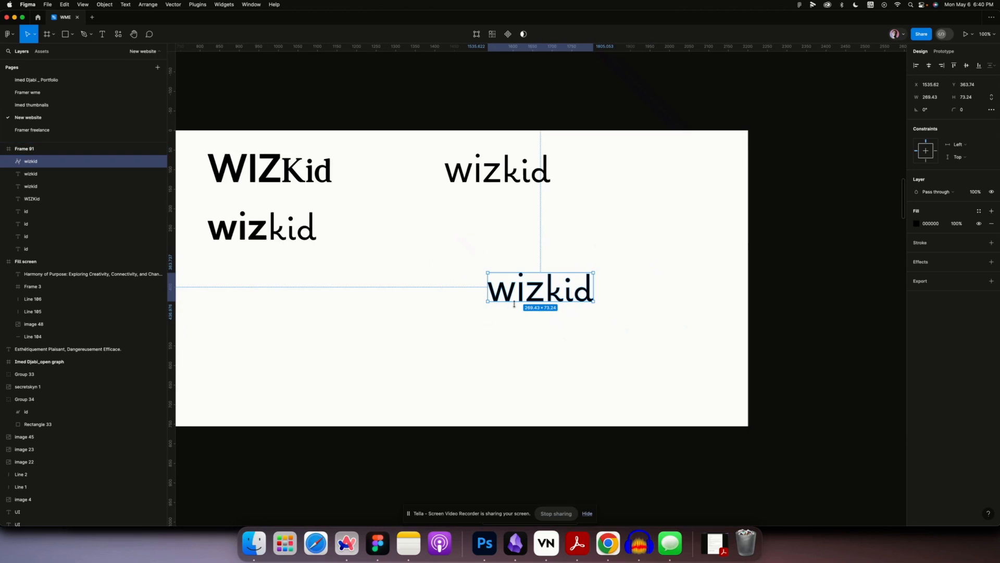
drag(534, 272, 541, 306)
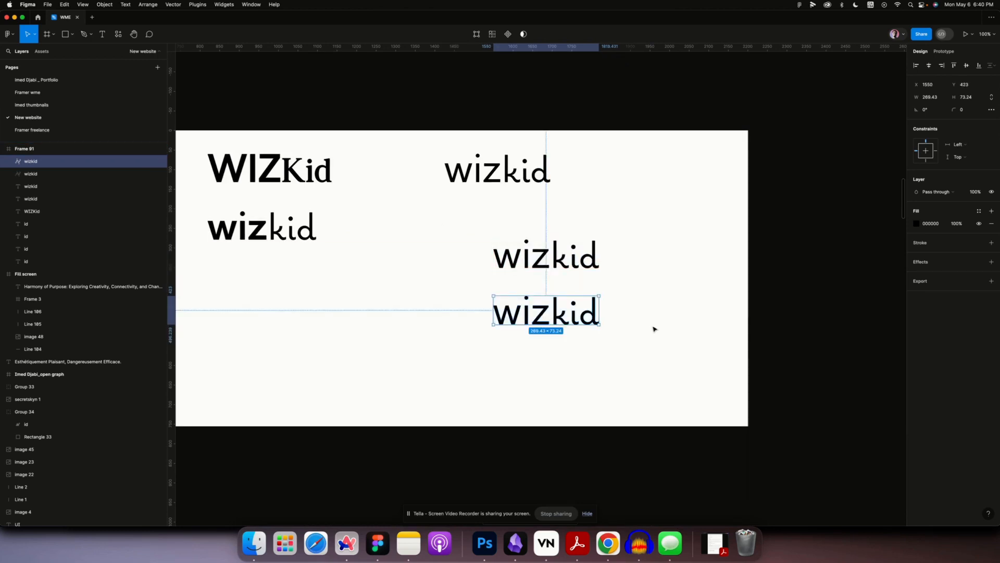
key(shift+2)
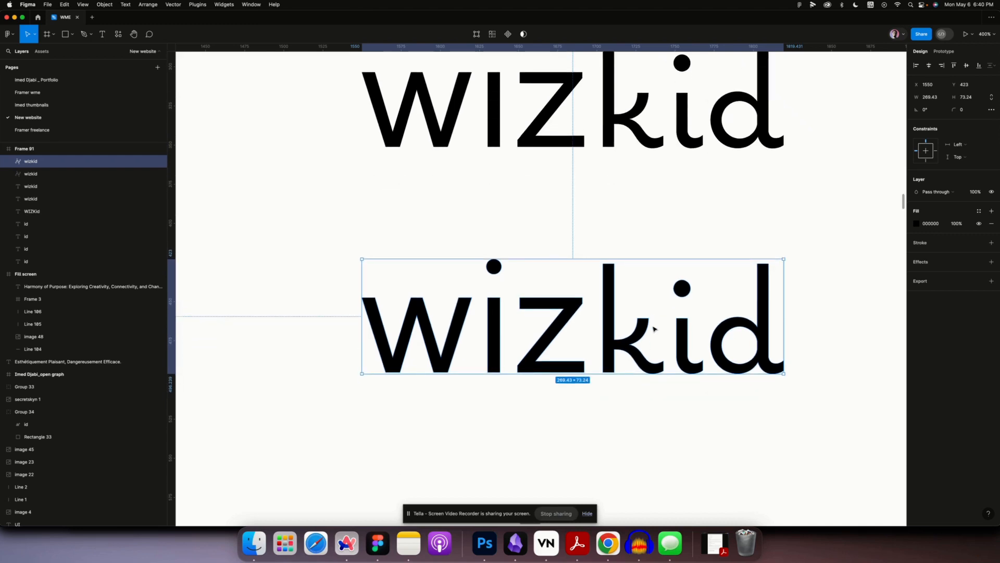
scroll(654, 329, up, 5)
click(567, 276)
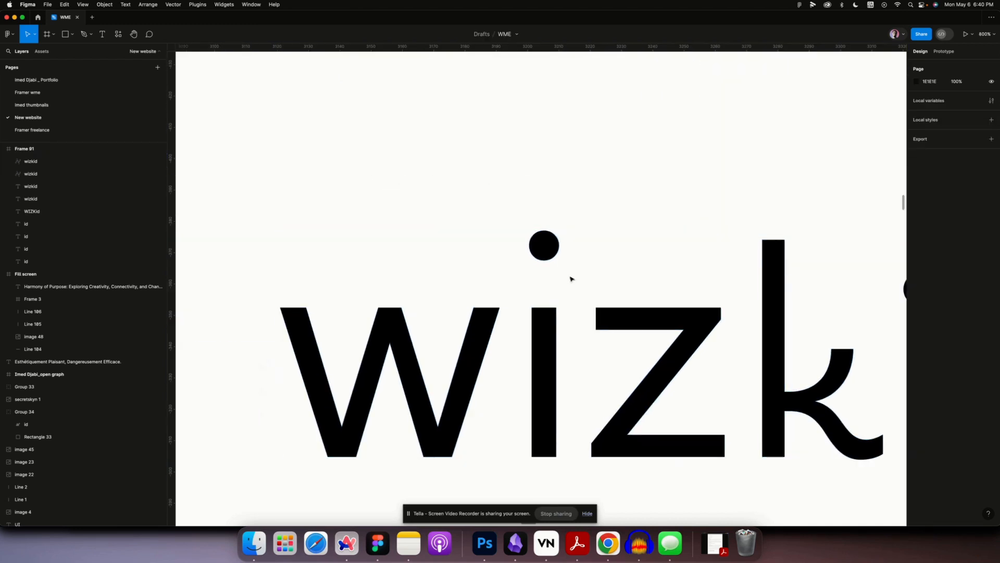
Delete the dot above the "i" of "wiz" in the lower vector logo.
click(537, 246)
double_click(539, 246)
drag(569, 272, 504, 224)
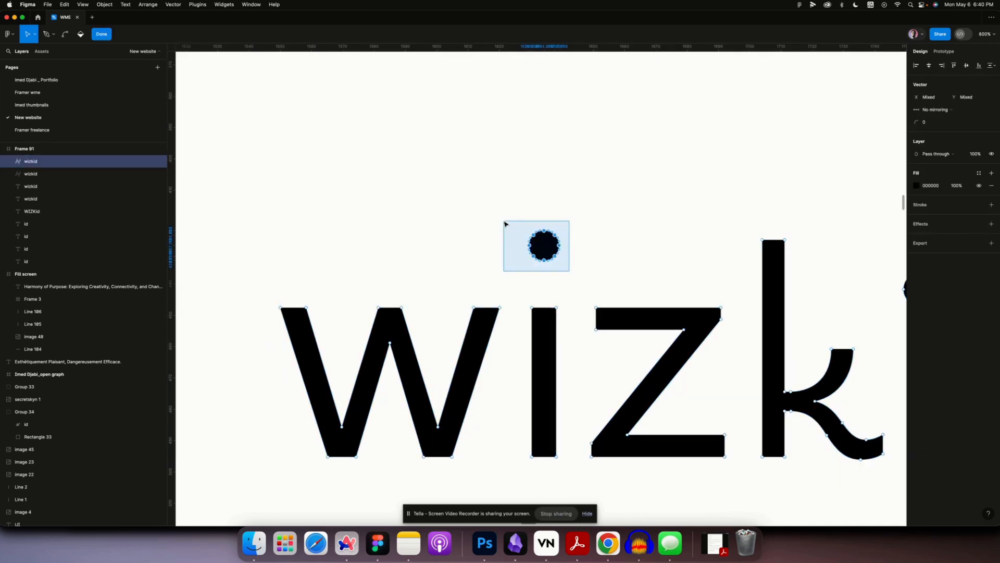
key(Delete)
scroll(504, 224, right, 5)
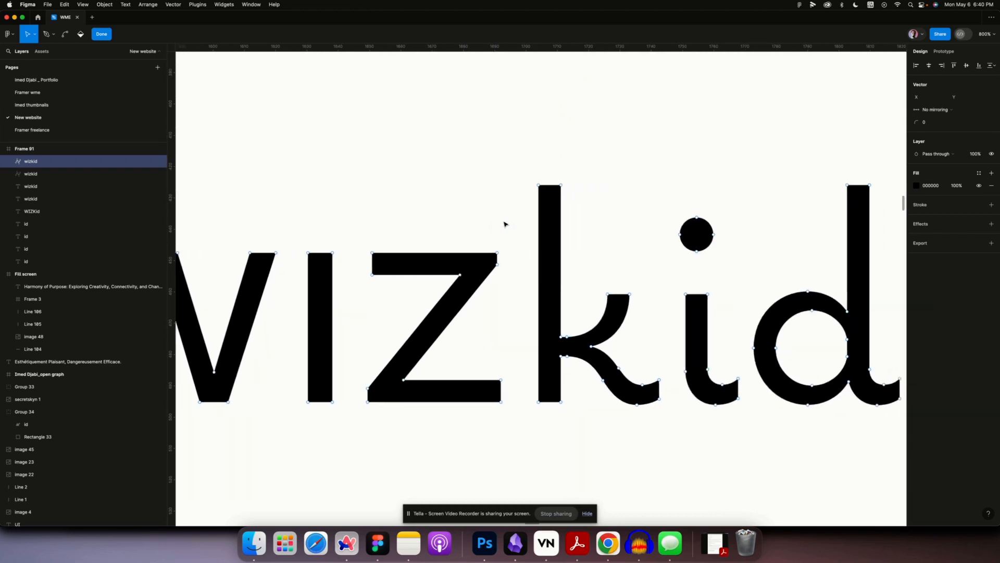
scroll(656, 266, right, 1)
key(Escape)
Delete the dot above the "i" of "kid" in the same vector logo and leave vector editing.
scroll(633, 202, right, 3)
scroll(633, 202, down, 2)
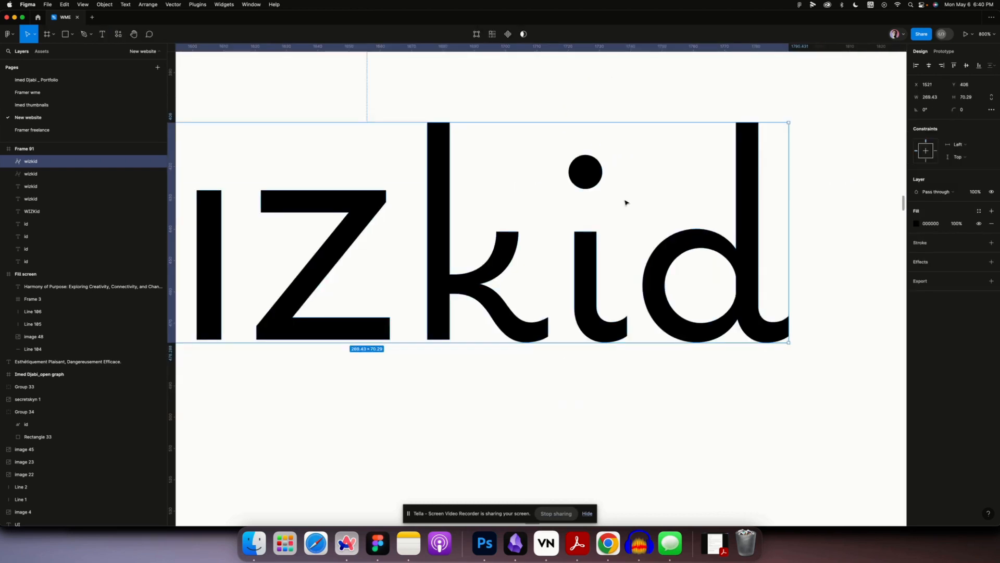
double_click(585, 172)
drag(616, 197, 547, 147)
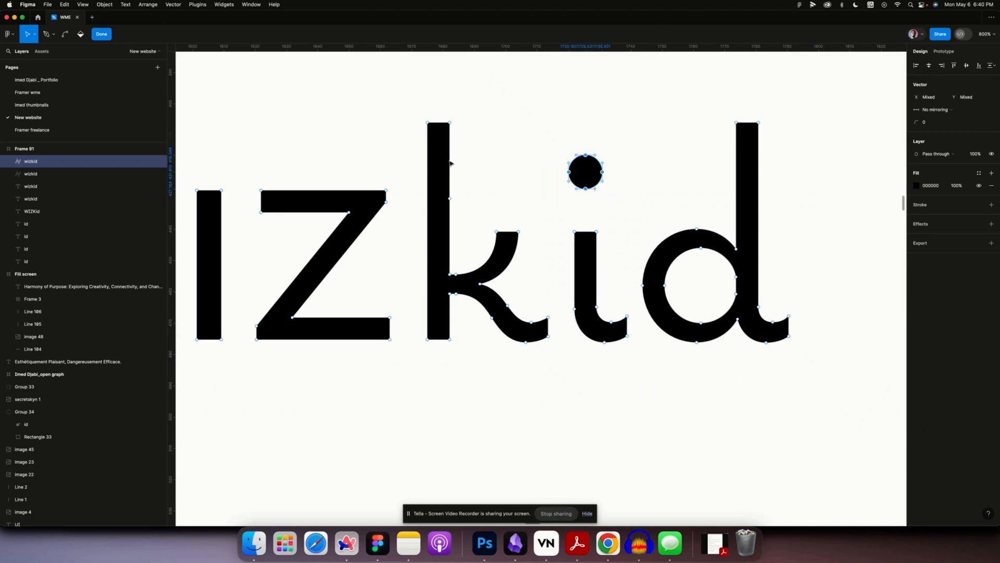
drag(521, 115, 616, 203)
key(Delete)
key(Escape)
Compare the dotless "wizkid" logo with the other logo variants at different zoom levels.
key(shift+0)
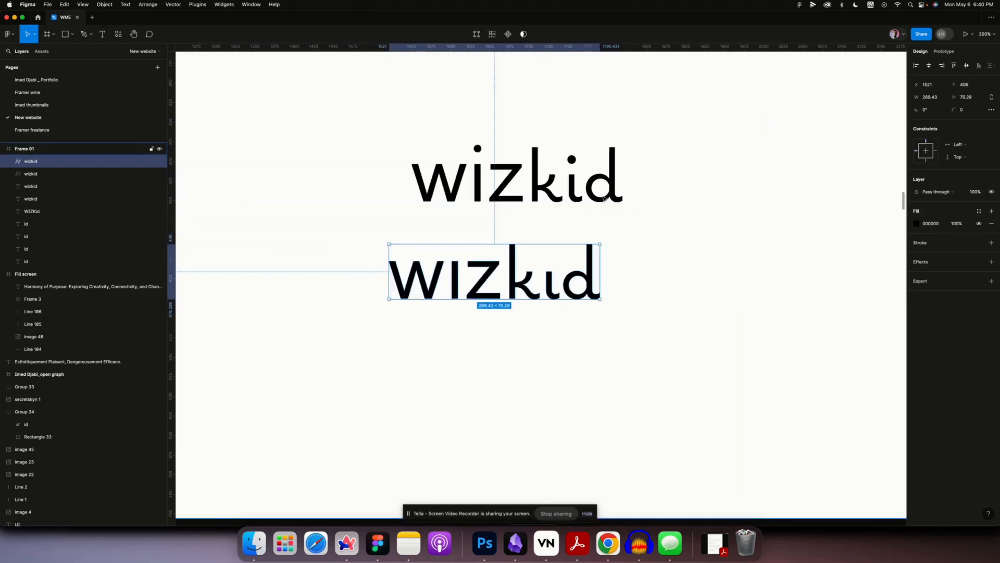
key(super+minus)
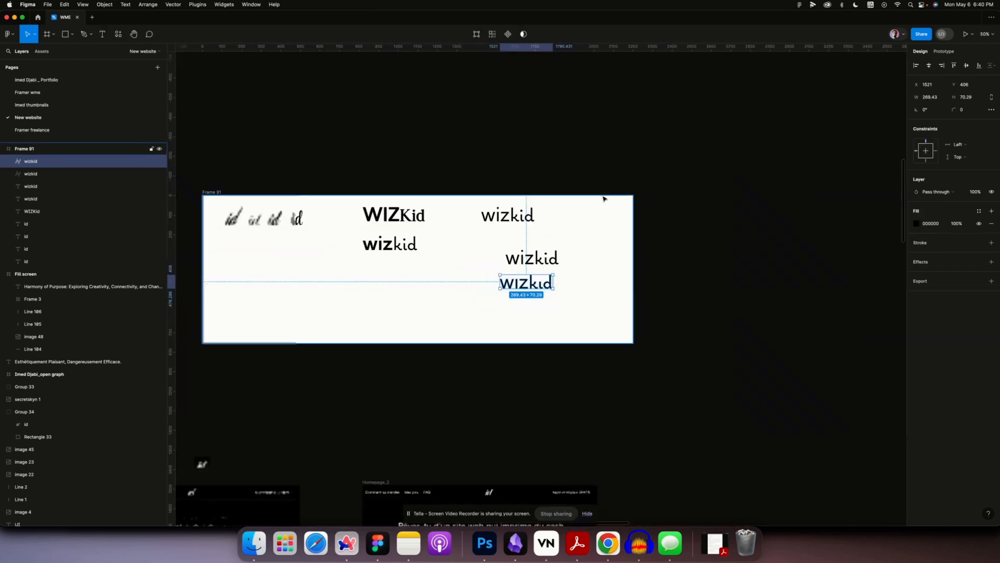
key(super+equal)
key(super+equal)
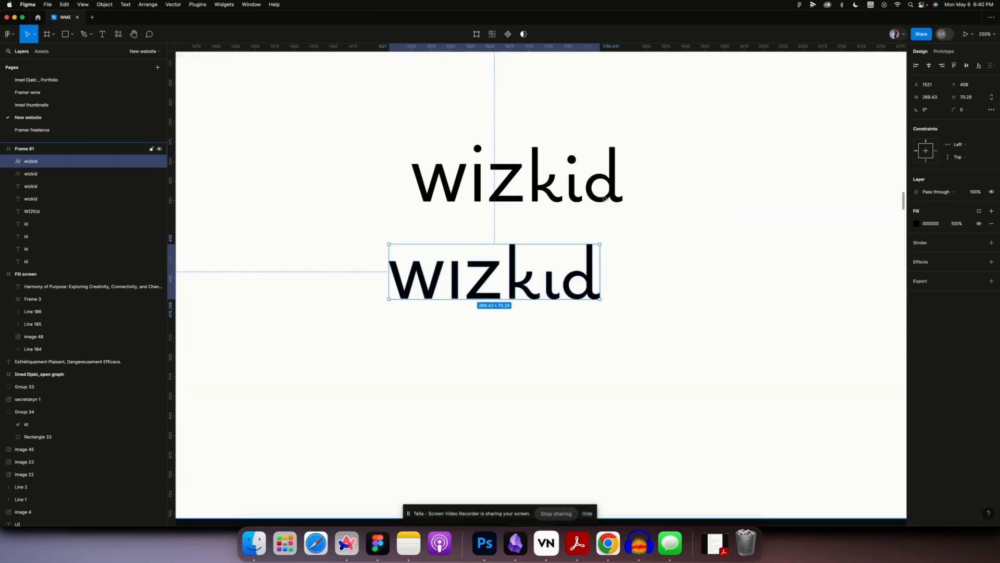
key(super+equal)
key(super+minus)
key(super+minus)
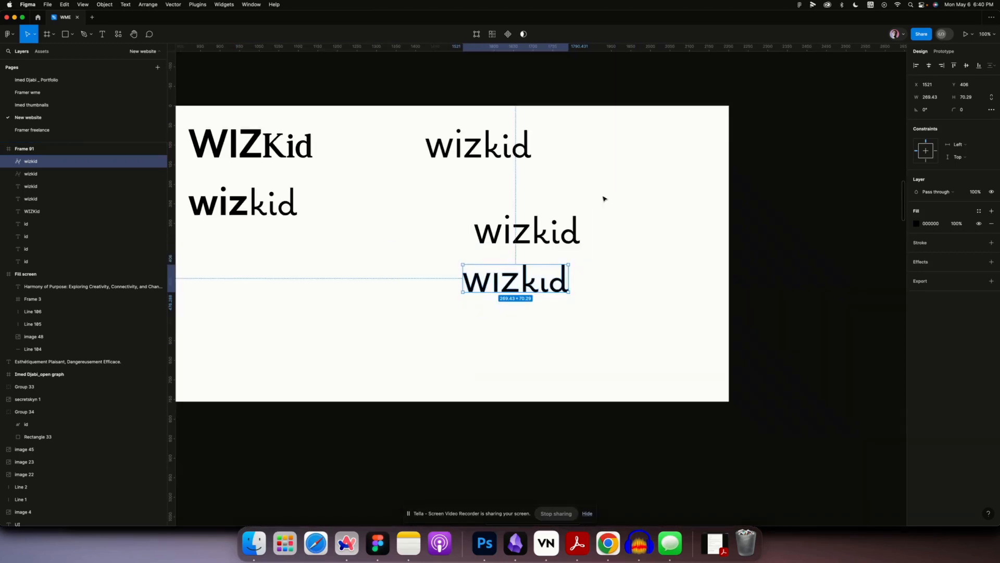
right_click(528, 284)
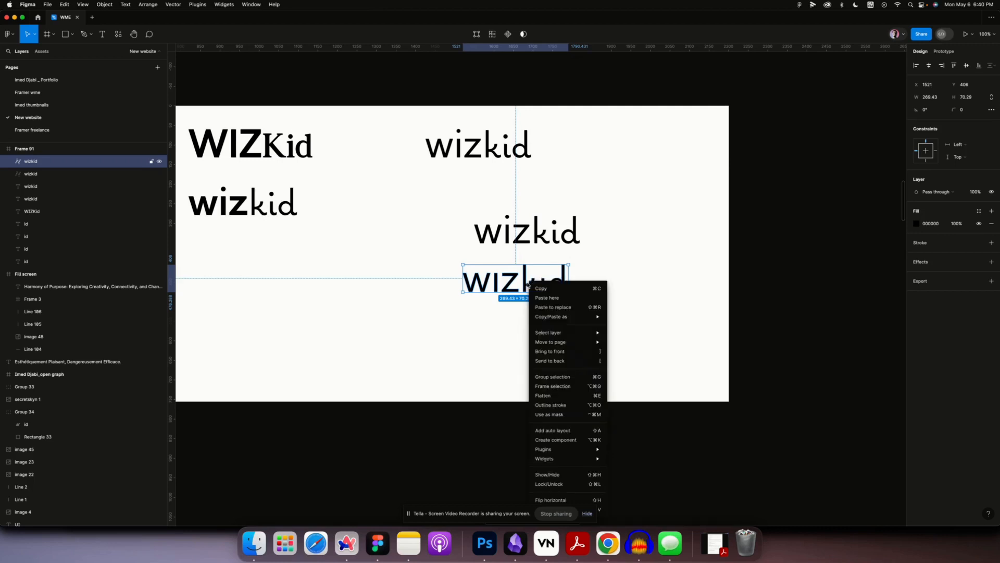
click(541, 361)
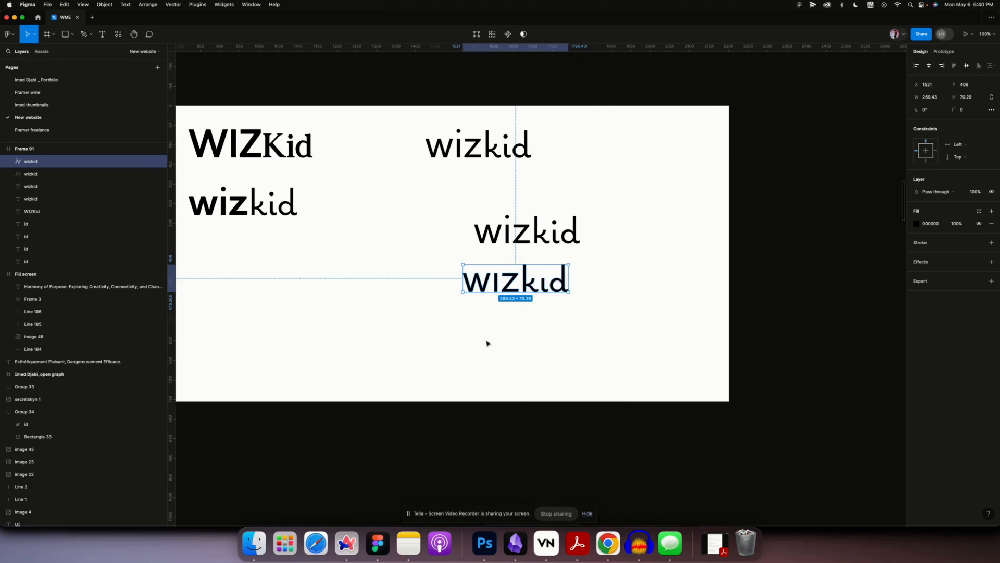
Cut the letters "kid" out of the dotless vector logo, selecting all of their shapes and points.
key(super+equal)
key(super+equal)
key(super+equal)
double_click(493, 291)
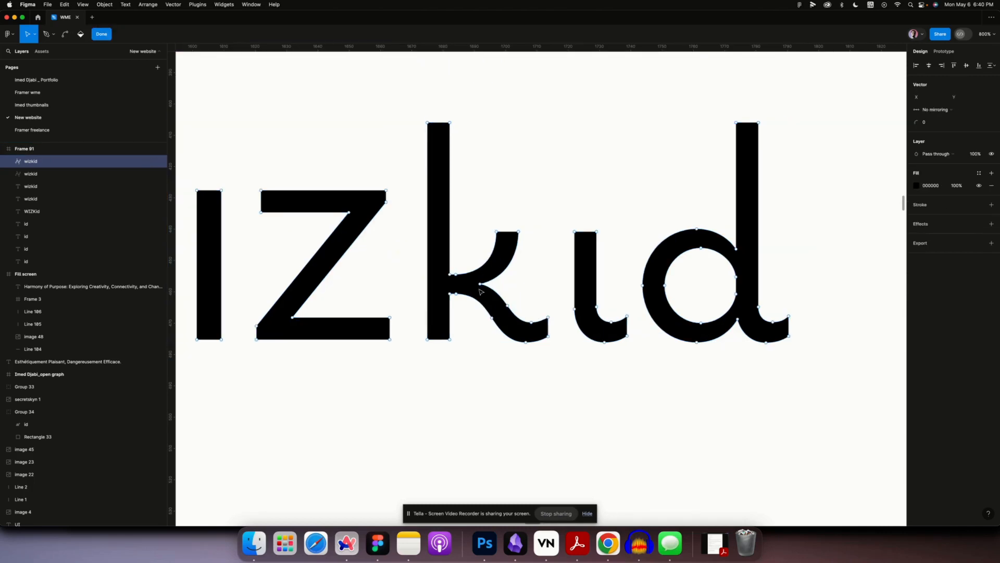
shift+click(657, 281)
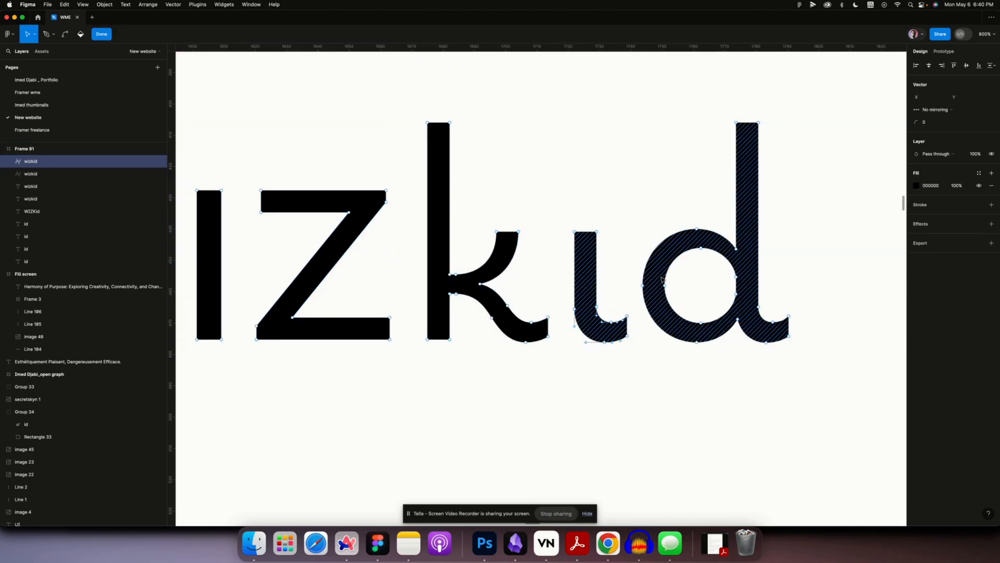
shift+click(470, 290)
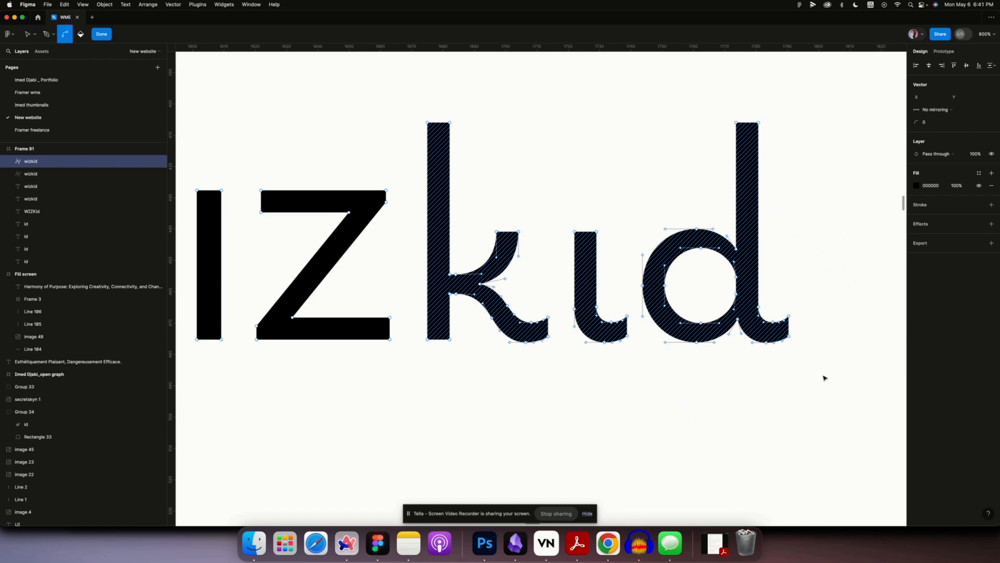
key(super+x)
key(super+z)
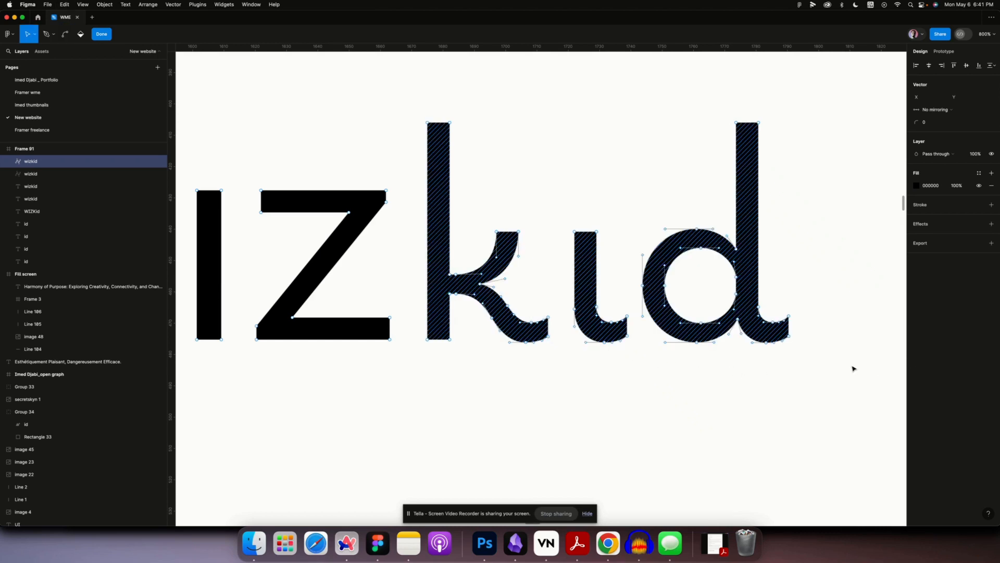
drag(854, 367, 393, 86)
key(super)
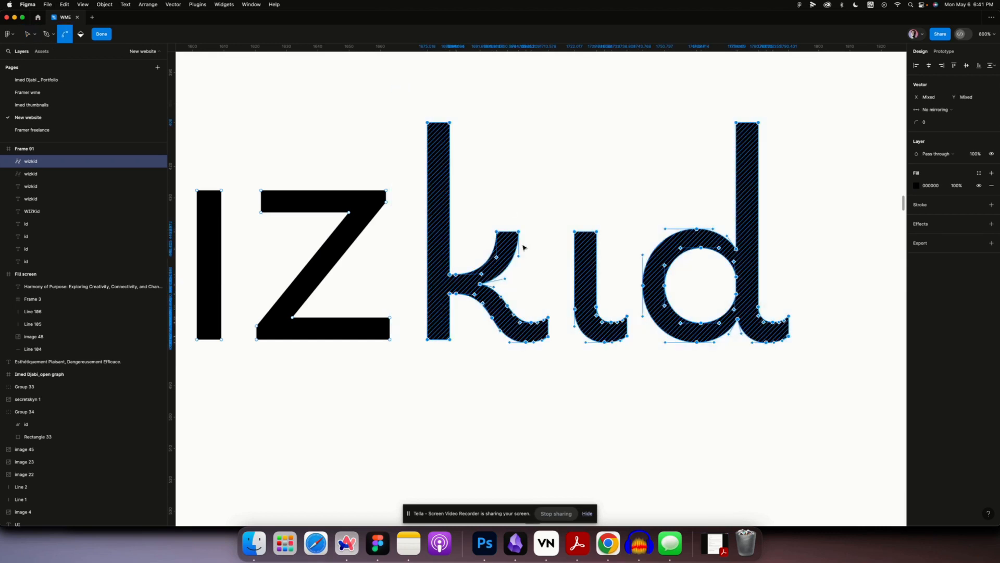
key(BackSpace)
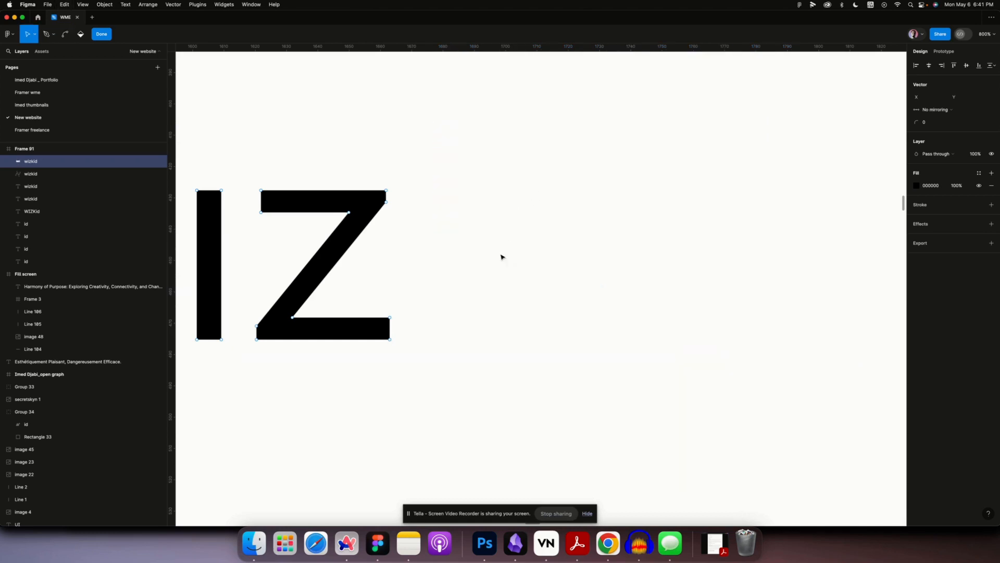
Leave vector editing and paste the cut "kid" letters back as a separate vector object next to "wiz".
key(super+minus)
key(super+minus)
key(Escape)
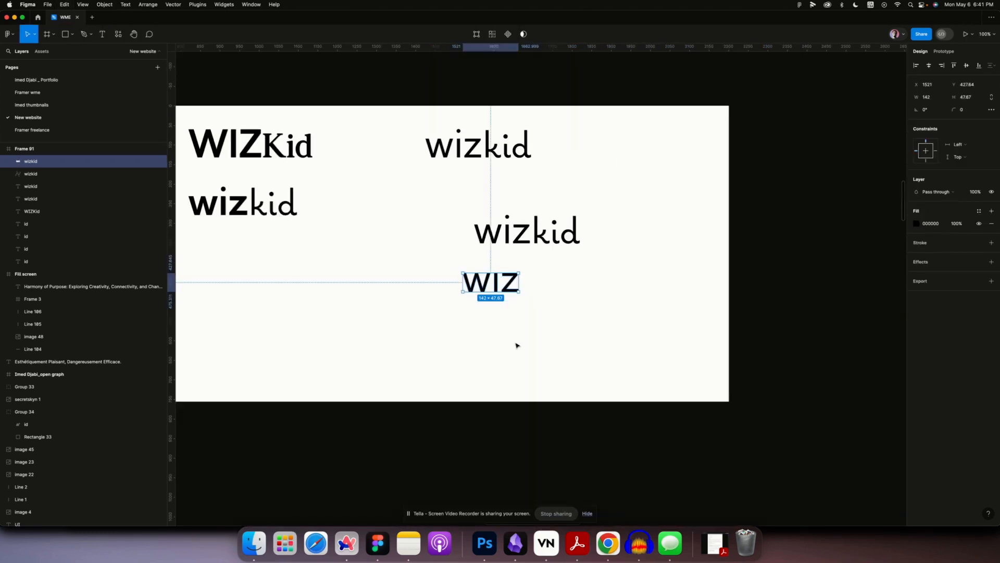
click(534, 318)
key(super+v)
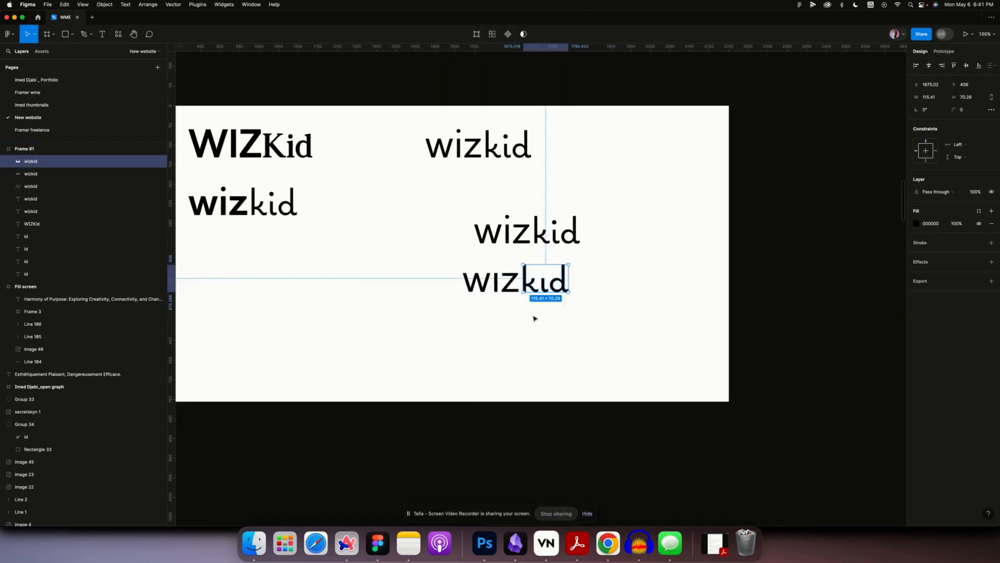
Add a horizontal ruler guide along the top edge of the "z" in the dotless logo.
scroll(544, 308, up, 10)
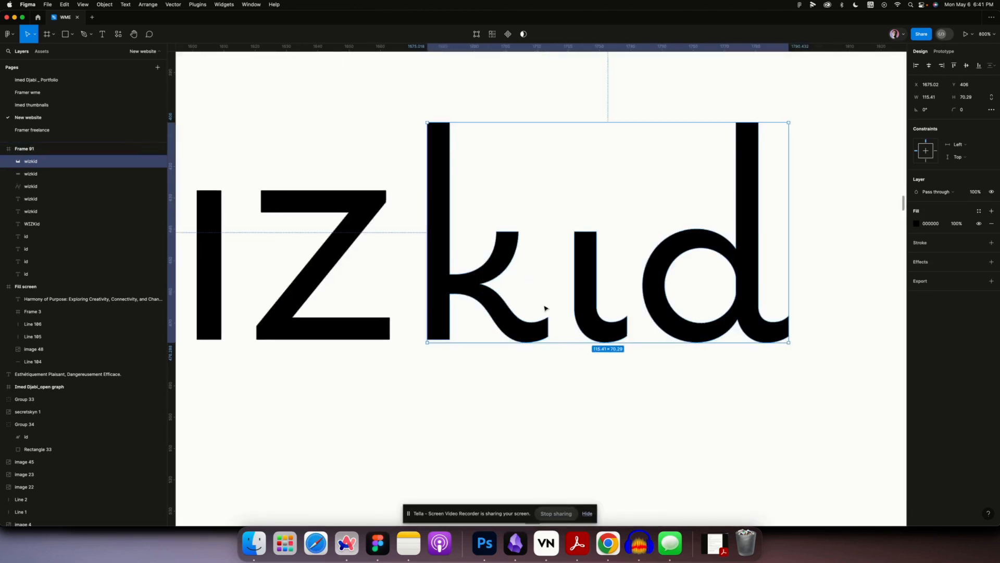
drag(519, 48, 493, 174)
click(495, 165)
scroll(660, 177, right, 5)
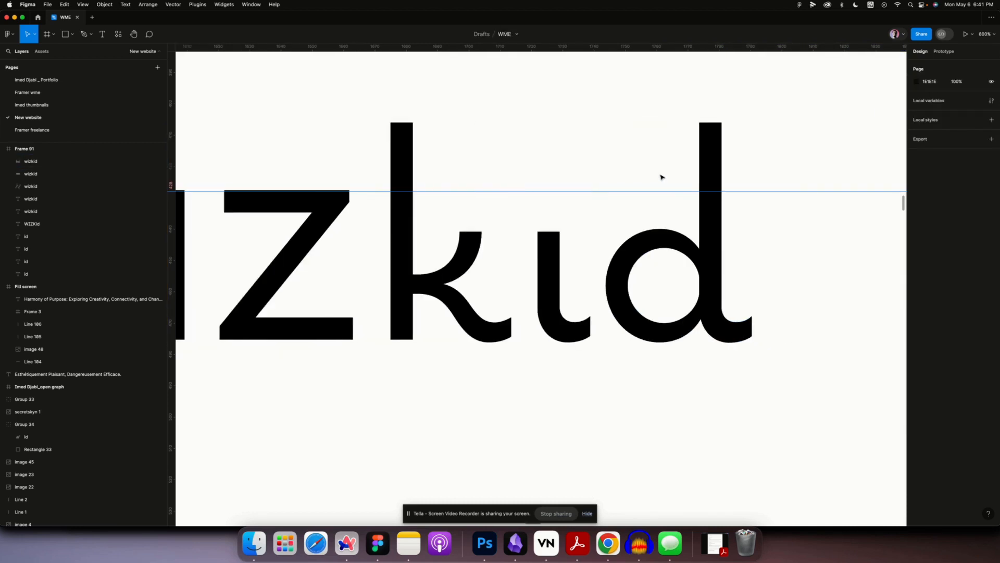
Scale the separate "kid" letters up proportionally by about 1.36x, bringing the top of the dotless "i" to the ruler guide.
key(minus)
key(minus)
drag(643, 314, 560, 287)
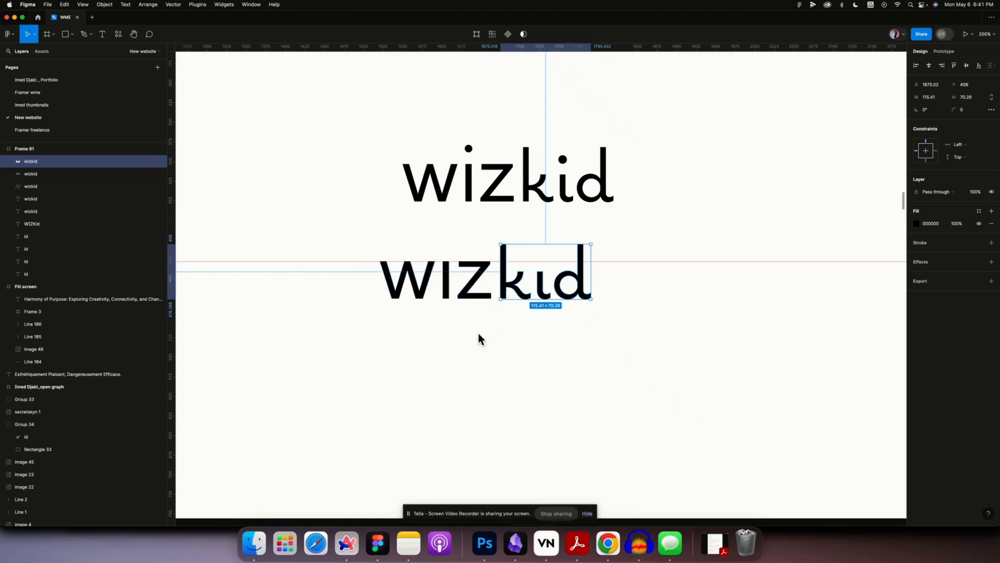
key(k)
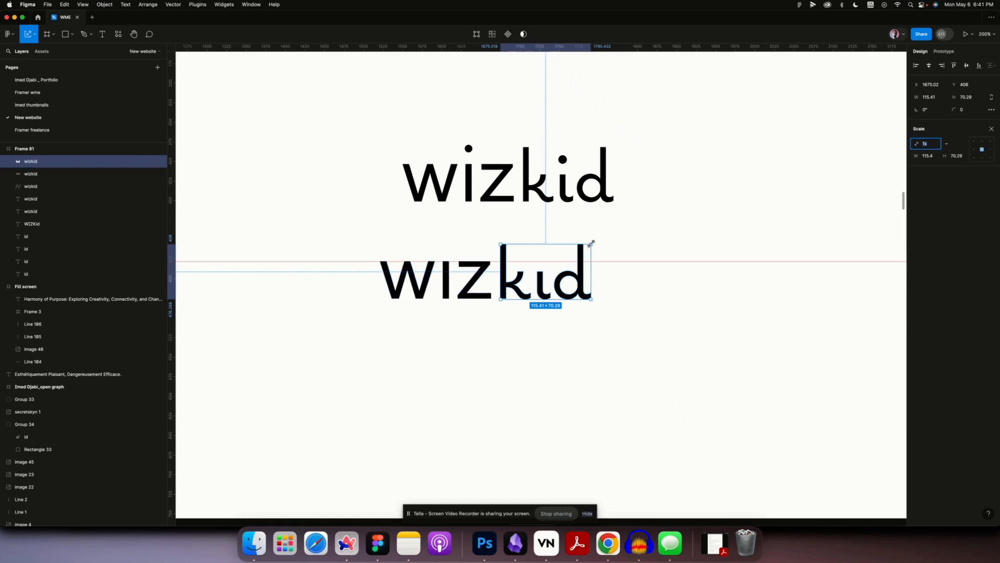
drag(591, 244, 625, 224)
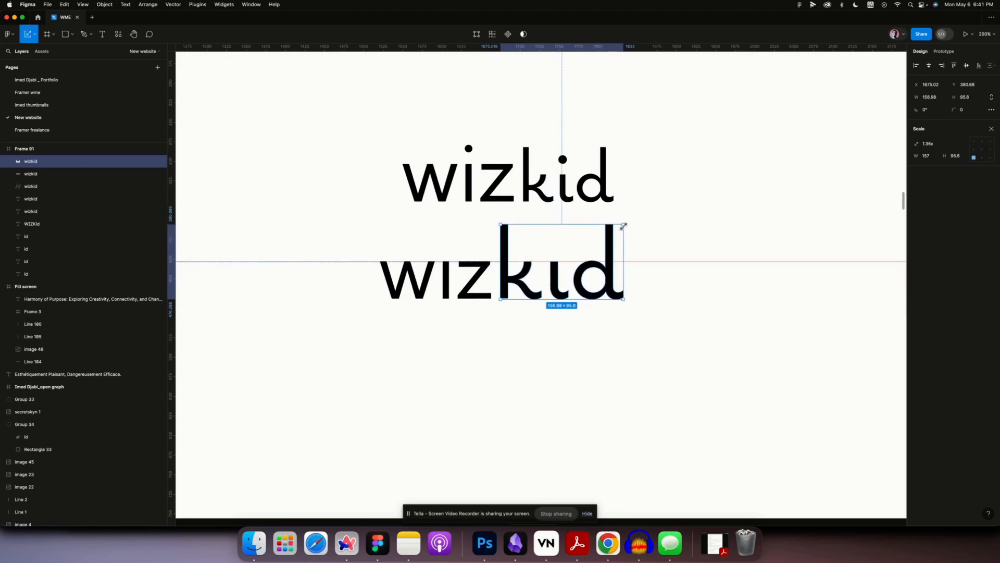
click(633, 298)
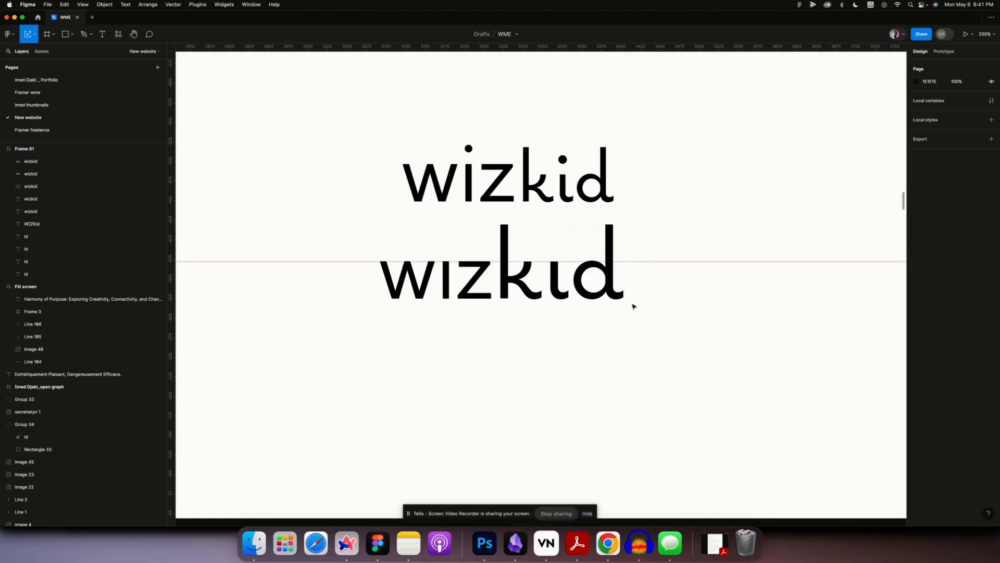
Shorten the stem of the "k" by lowering both top points to just above the guide, at about Y 420.
scroll(633, 305, up, 10)
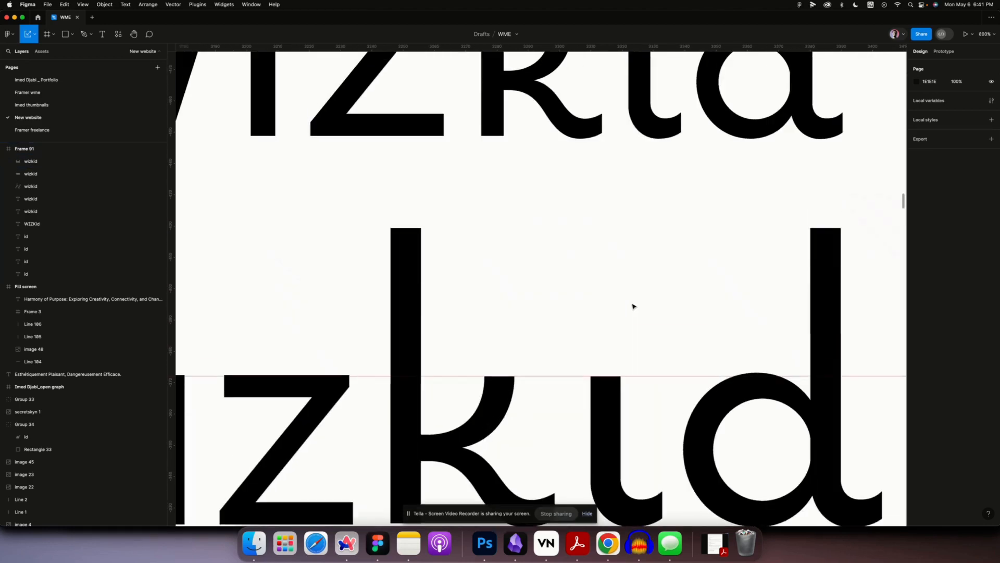
double_click(401, 284)
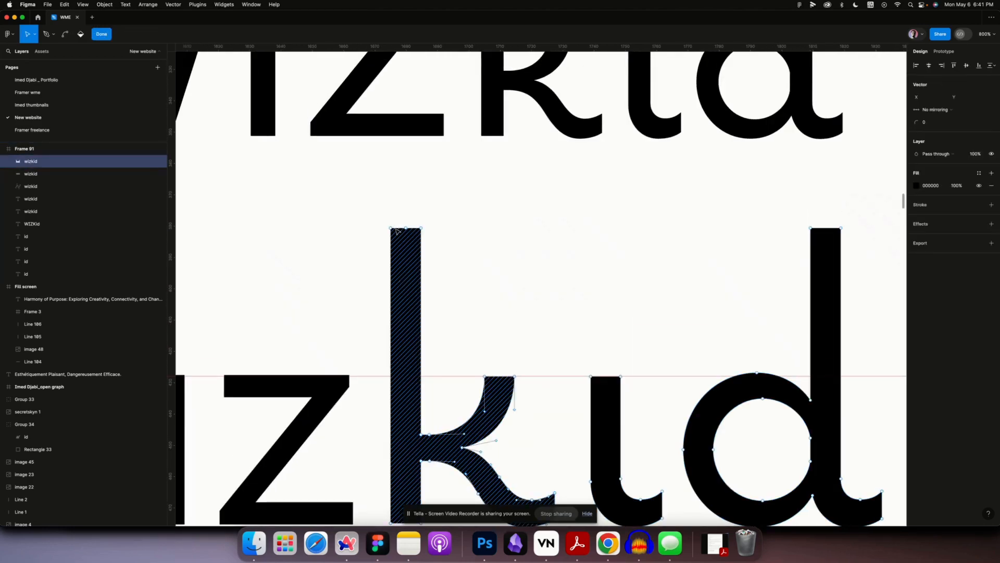
drag(392, 229, 392, 313)
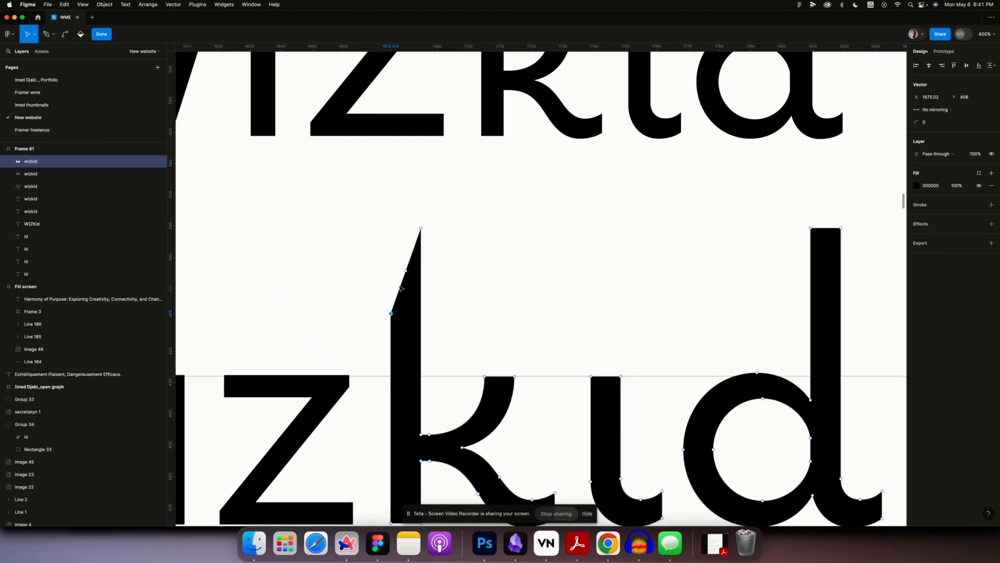
shift+click(422, 231)
drag(422, 231, 423, 268)
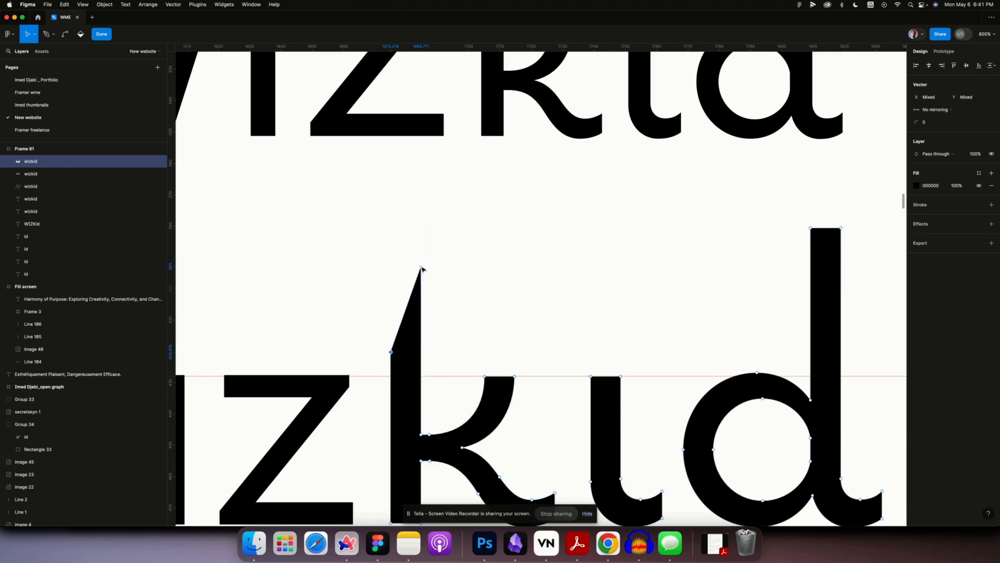
click(422, 268)
click(422, 276)
drag(422, 269, 421, 353)
scroll(482, 312, down, 5)
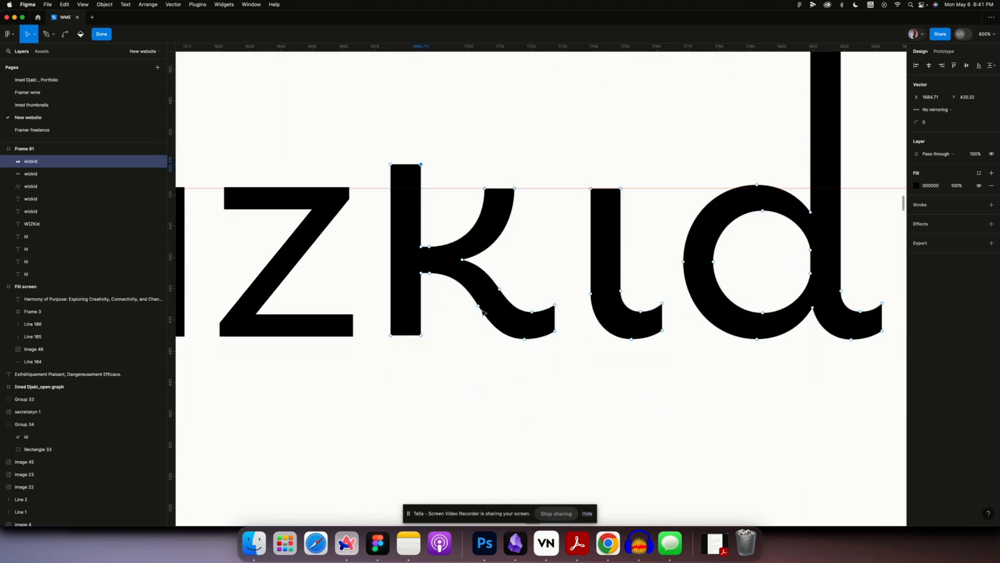
scroll(483, 313, up, 2)
scroll(483, 312, right, 4)
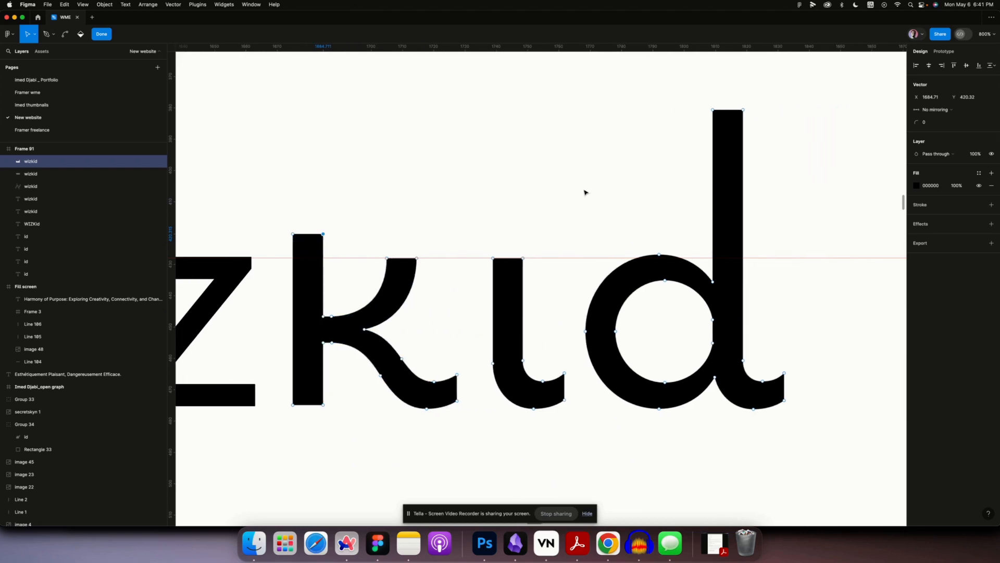
key(Escape)
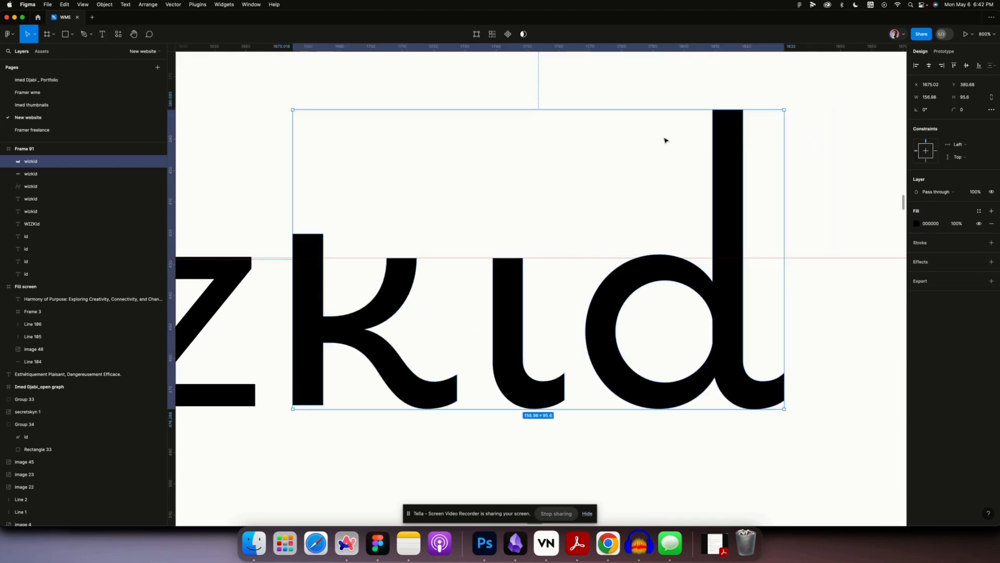
Try to shorten the stem of the "d" to roughly the height of the "k" stem by lowering its two top points.
double_click(729, 138)
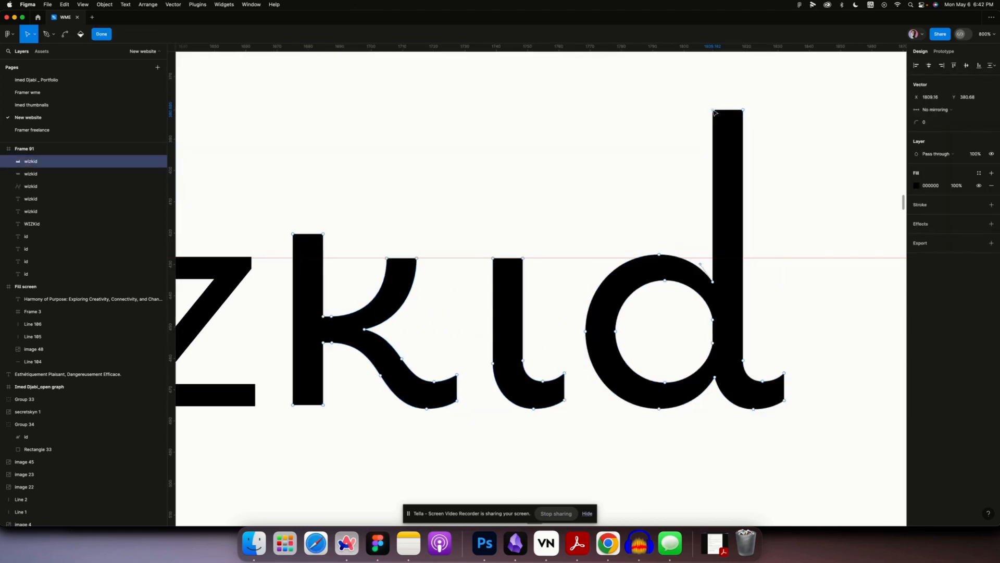
drag(713, 110, 714, 233)
shift+click(744, 110)
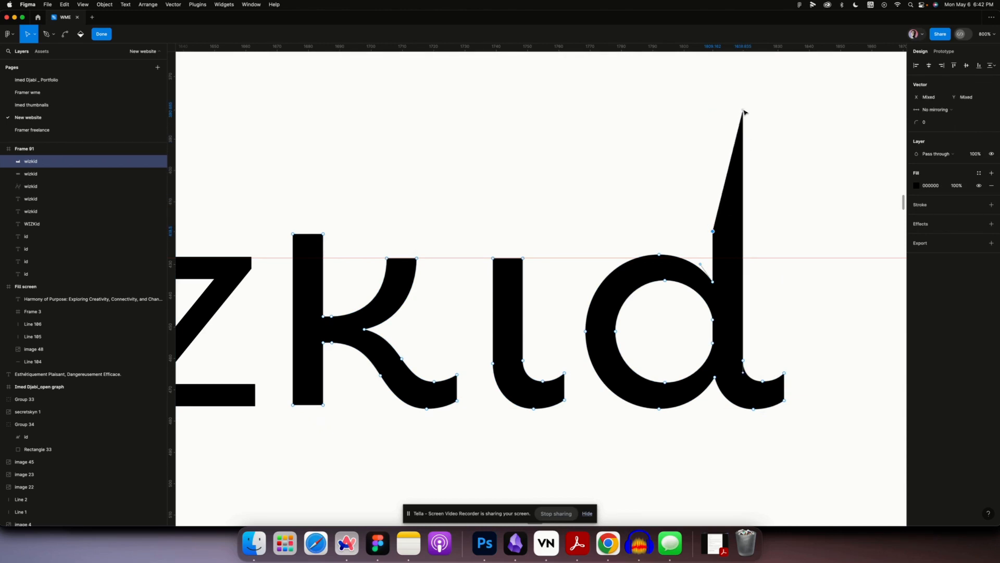
mouse_move(743, 111)
mouse_down()
mouse_move(743, 156)
mouse_move(740, 122)
mouse_up()
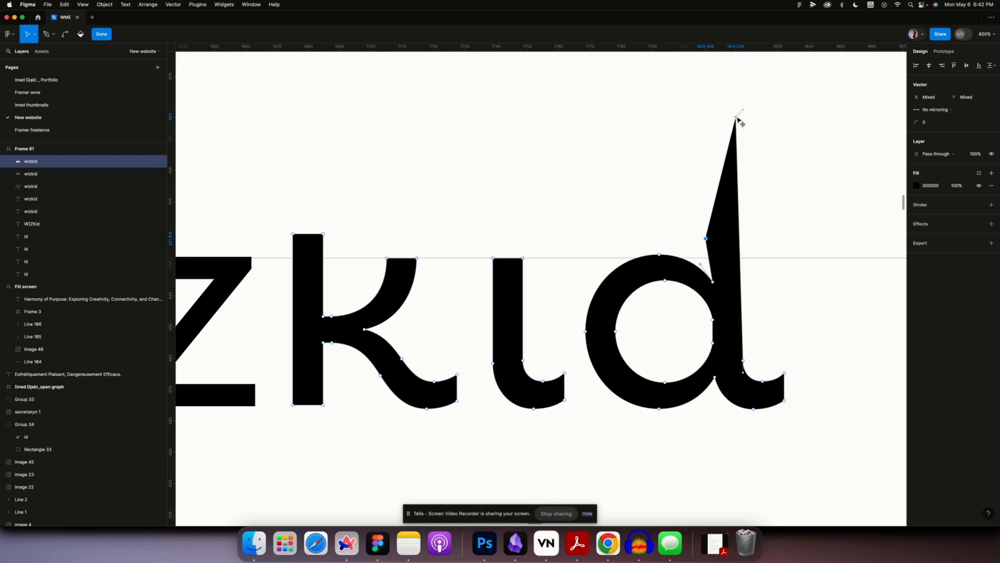
key(super+z)
click(743, 112)
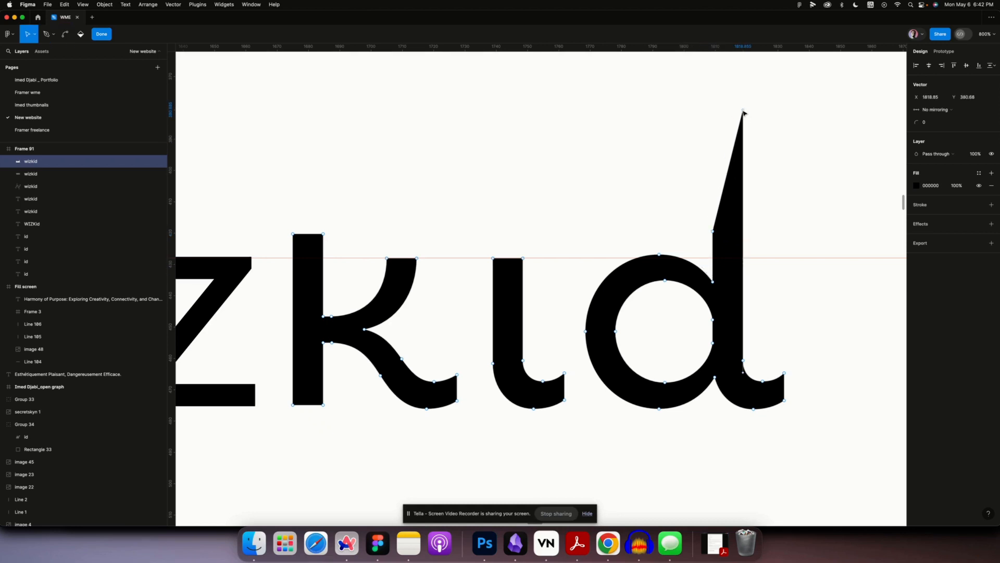
click(745, 114)
click(744, 111)
drag(744, 111, 743, 233)
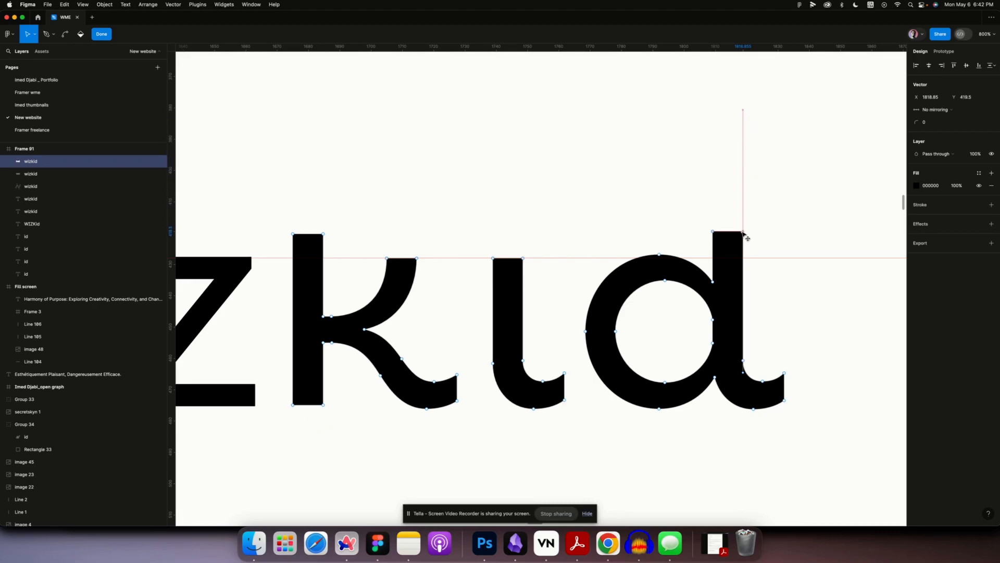
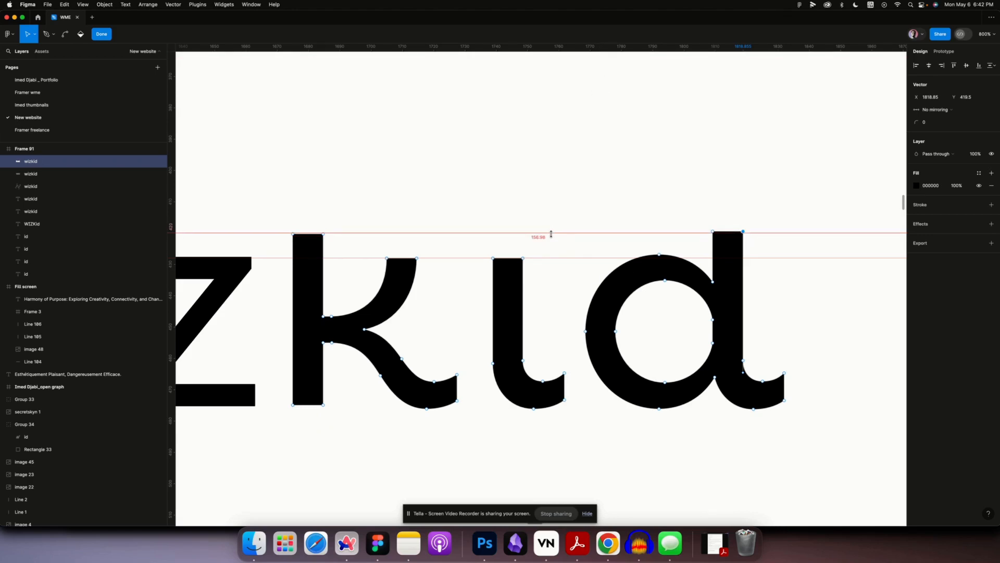
Try to align the top points of the "d" stem with the "k" stem using a second horizontal guide.
click(551, 234)
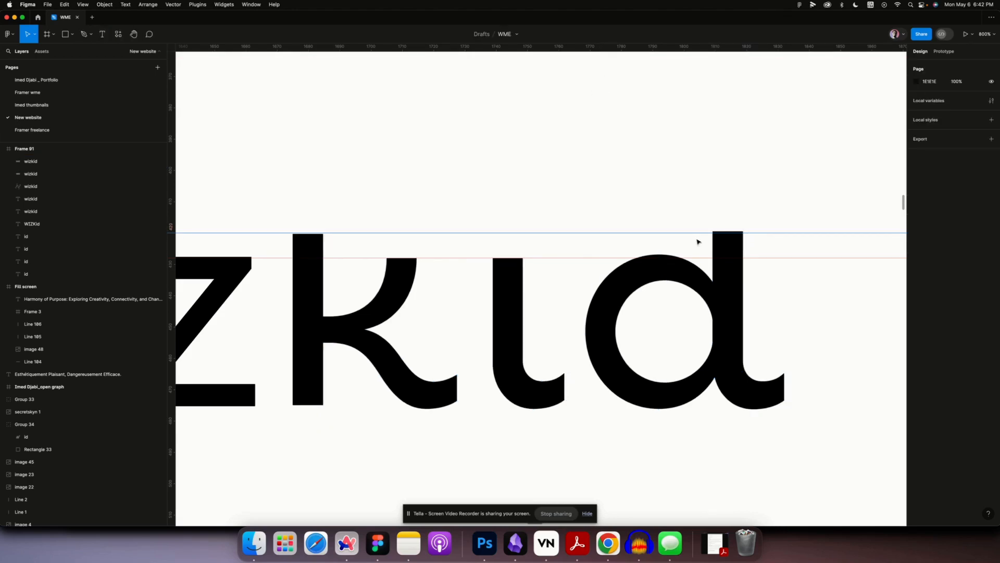
click(733, 241)
double_click(723, 242)
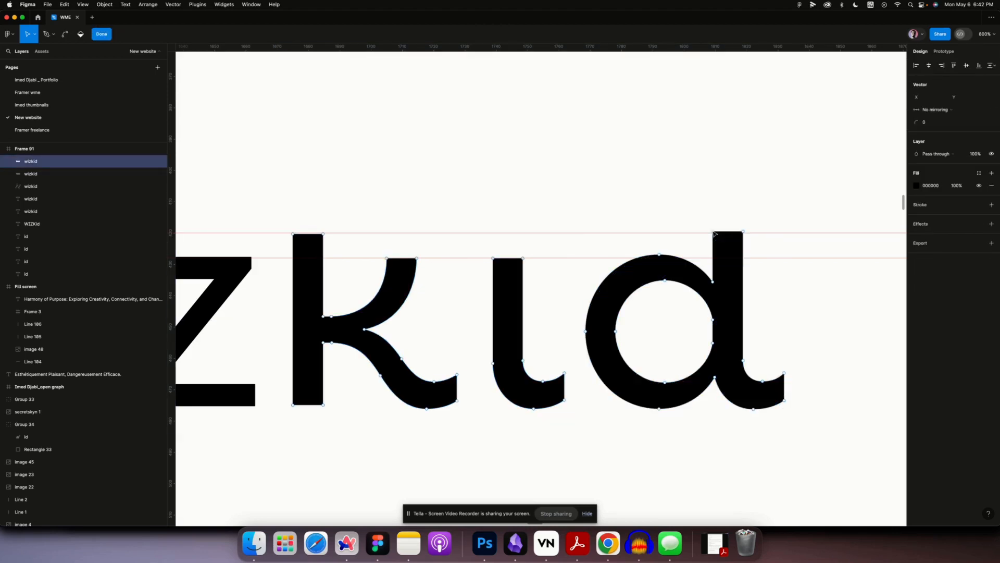
drag(713, 233, 744, 236)
key(super+z)
click(743, 233)
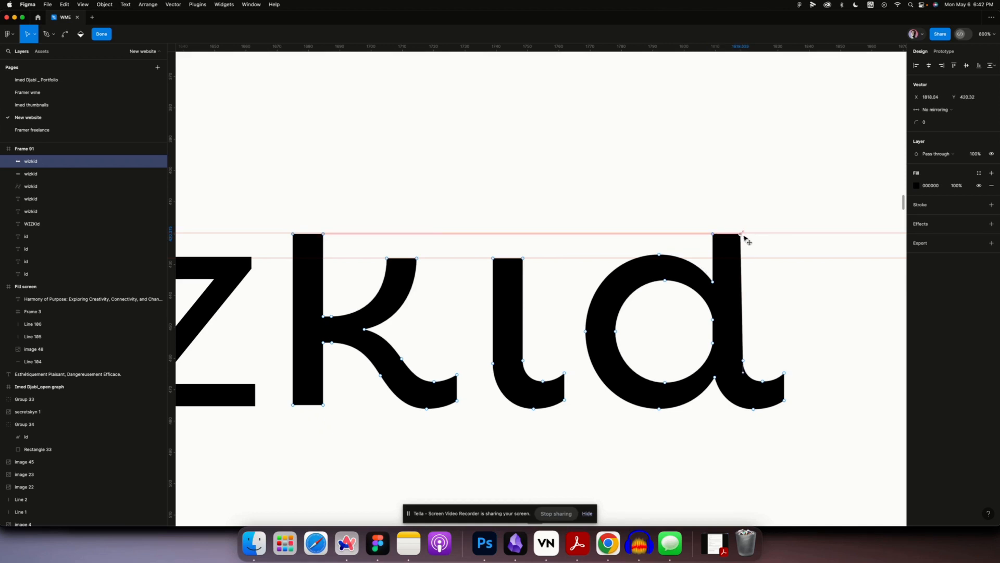
click(761, 242)
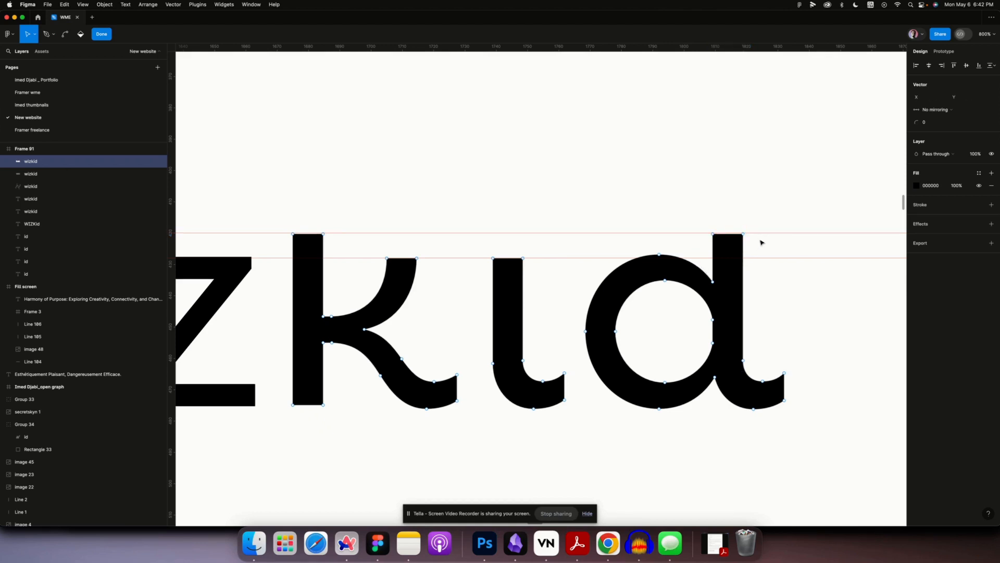
Undo the edits to the "d" stem and the added second guide, back to the full-height stem.
key(Escape)
key(super+z)
key(super+z)
key(super+z)
key(super+z)
key(super+z)
key(super+z)
key(super+z)
key(super+z)
key(super+z)
key(super+z)
key(super+z)
key(super+z)
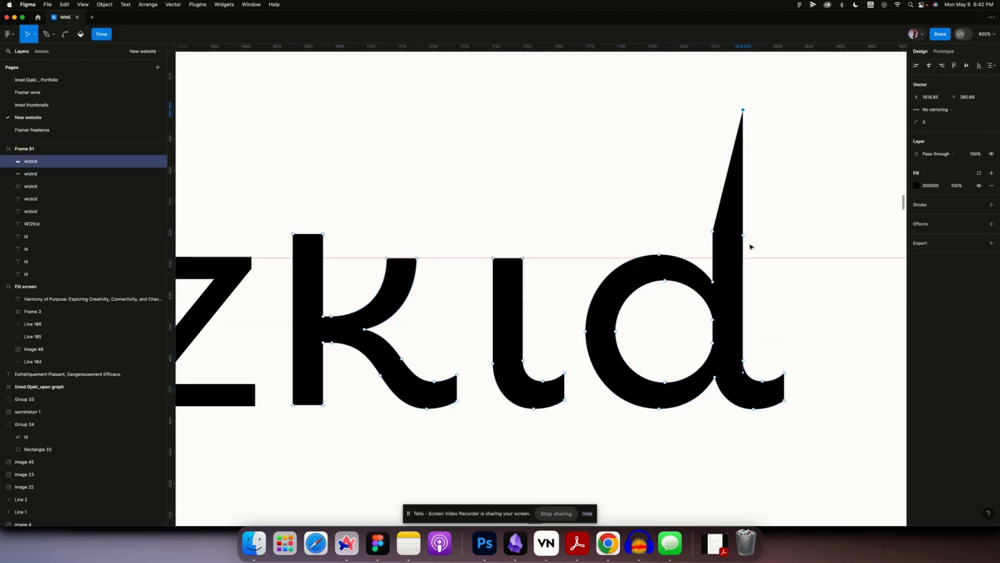
key(super+z)
key(super+z)
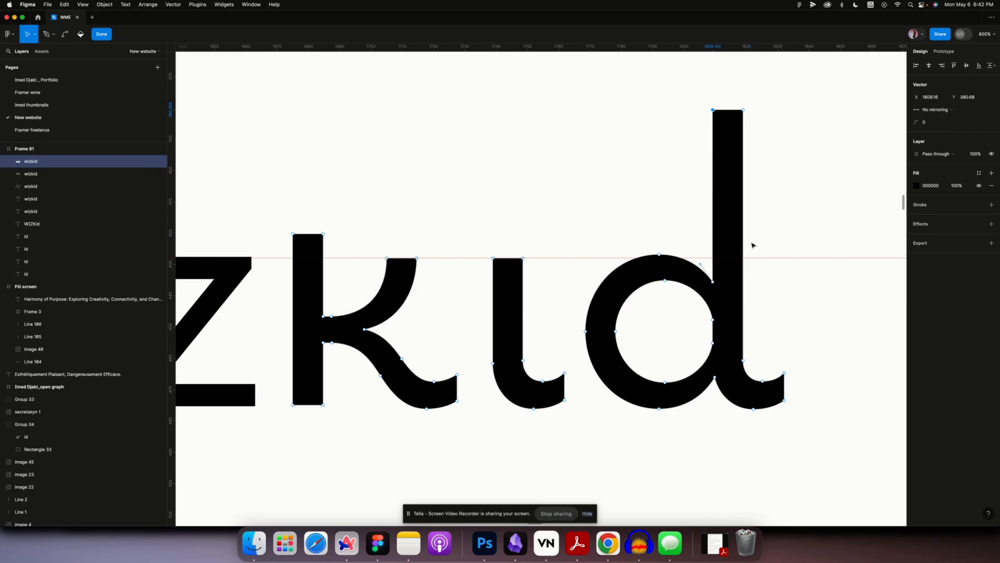
Shorten the stem of the "d" but keep it taller than the "k" stem, making the "kid" object about 70 px high.
scroll(663, 137, down, 10)
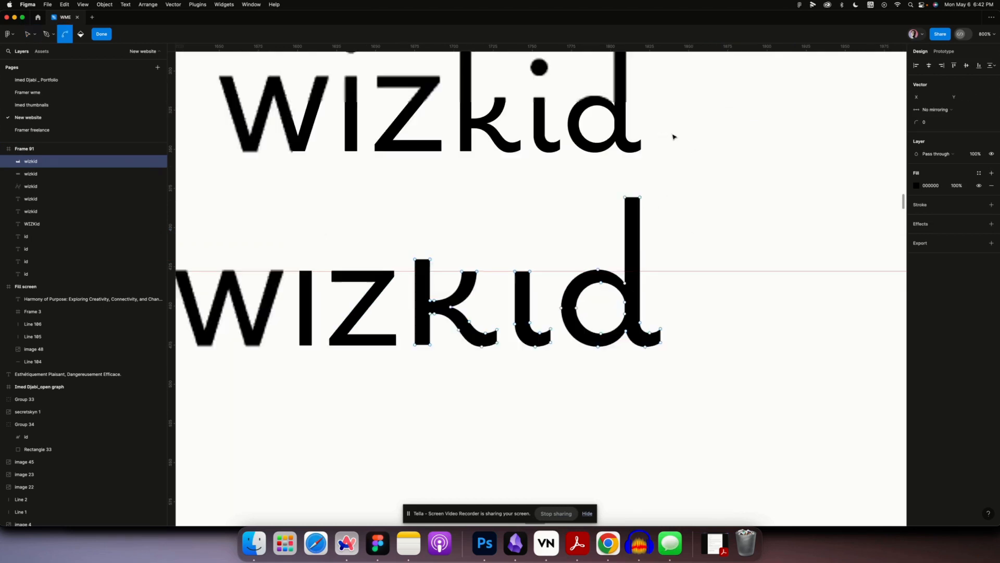
scroll(672, 137, up, 4)
key(super+equal)
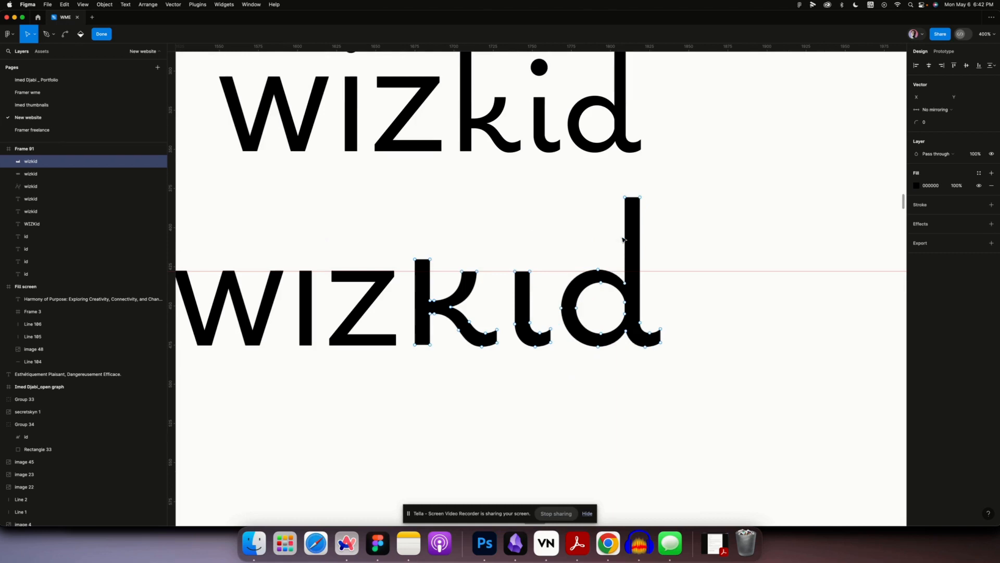
double_click(624, 197)
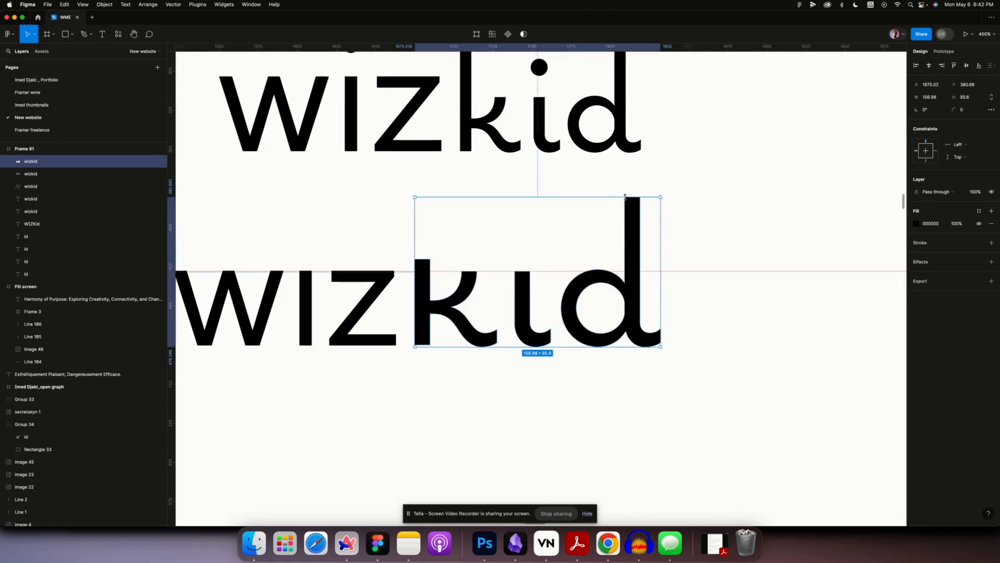
double_click(627, 203)
drag(626, 199, 625, 238)
click(640, 199)
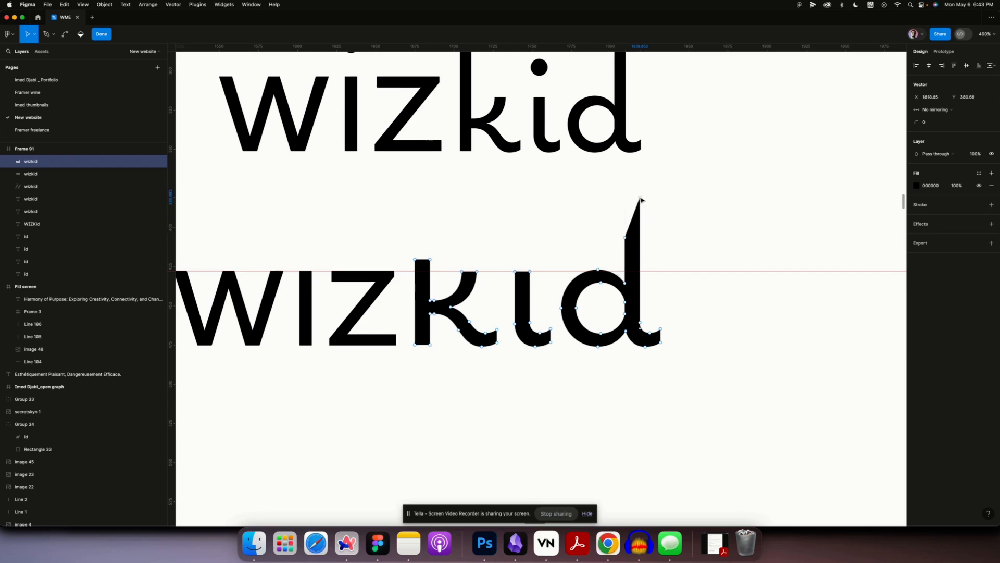
drag(641, 199, 641, 240)
key(Escape)
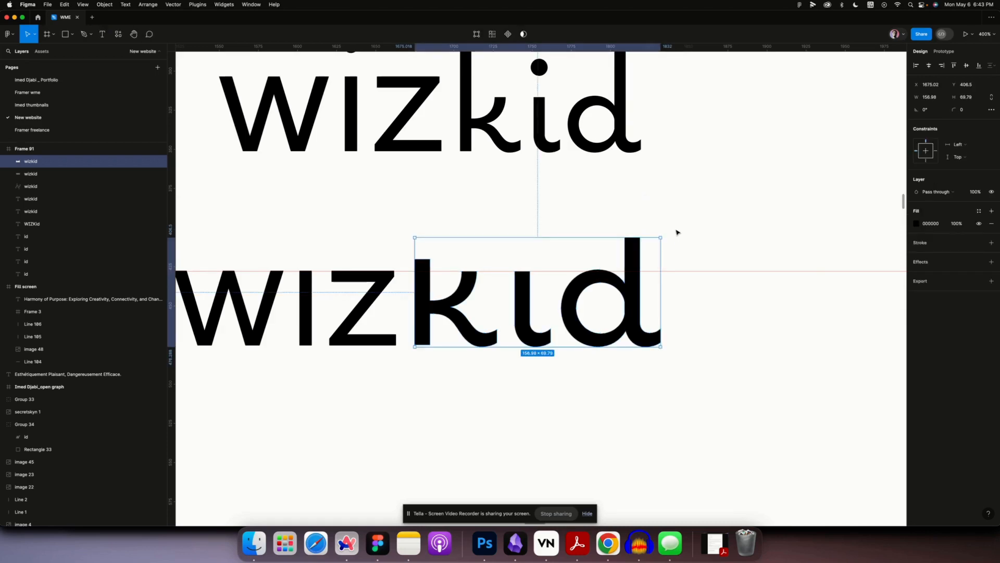
click(758, 215)
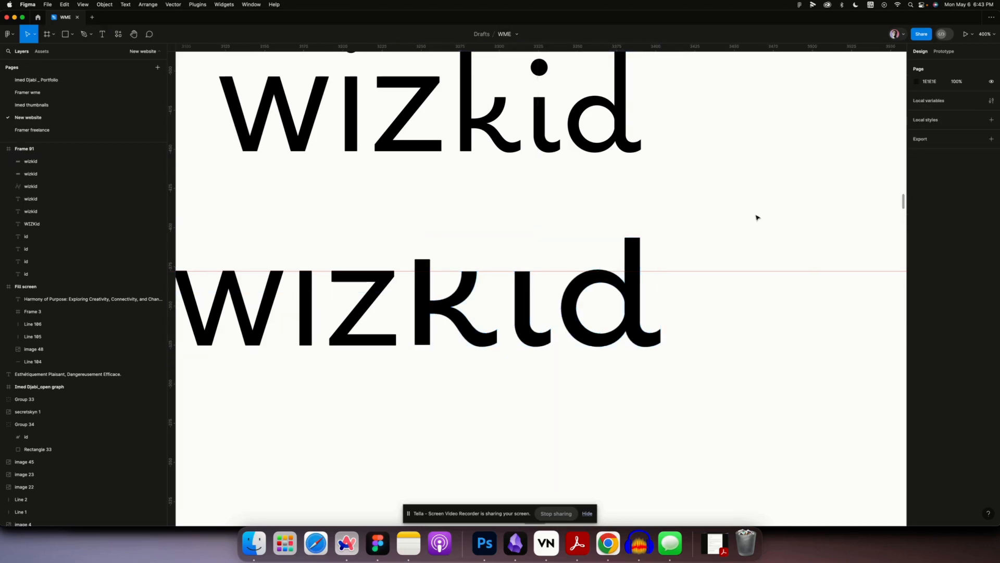
Compare the reworked dotless "wizkid" logo with the dotted version above it at different zoom levels.
click(698, 274)
key(shift+0)
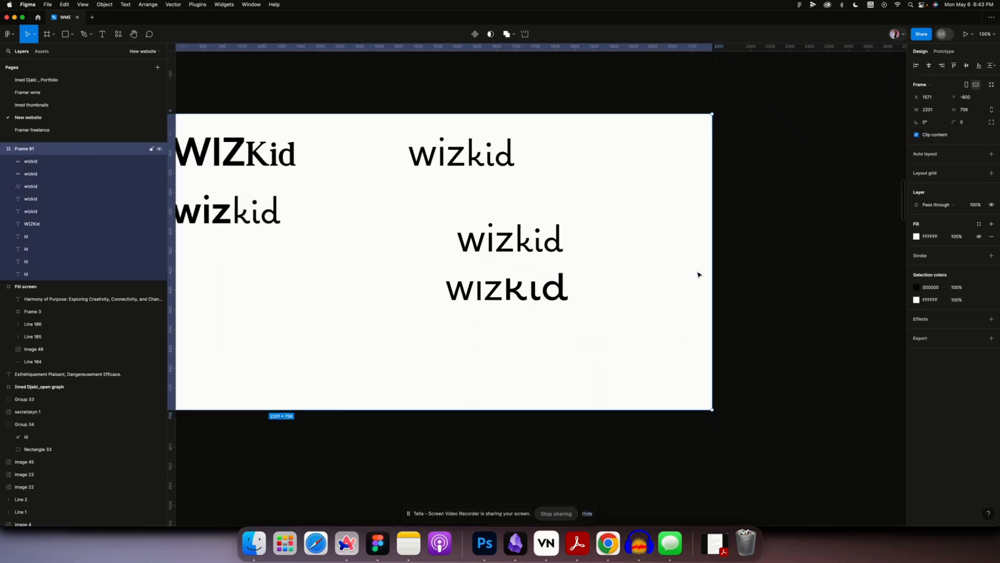
key(shift+equal)
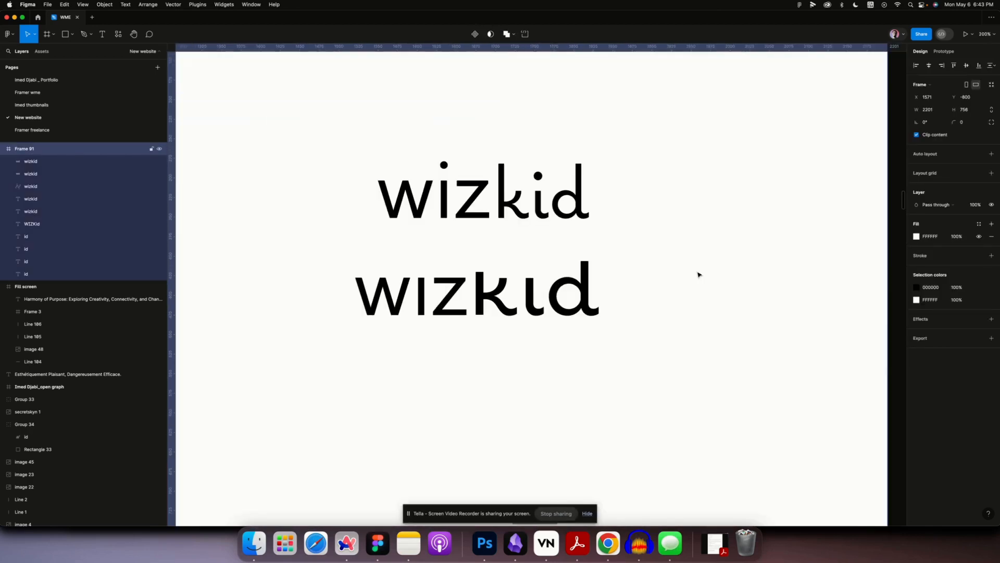
key(shift+0)
key(shift+equal)
key(shift+0)
key(shift+equal)
key(shift+equal)
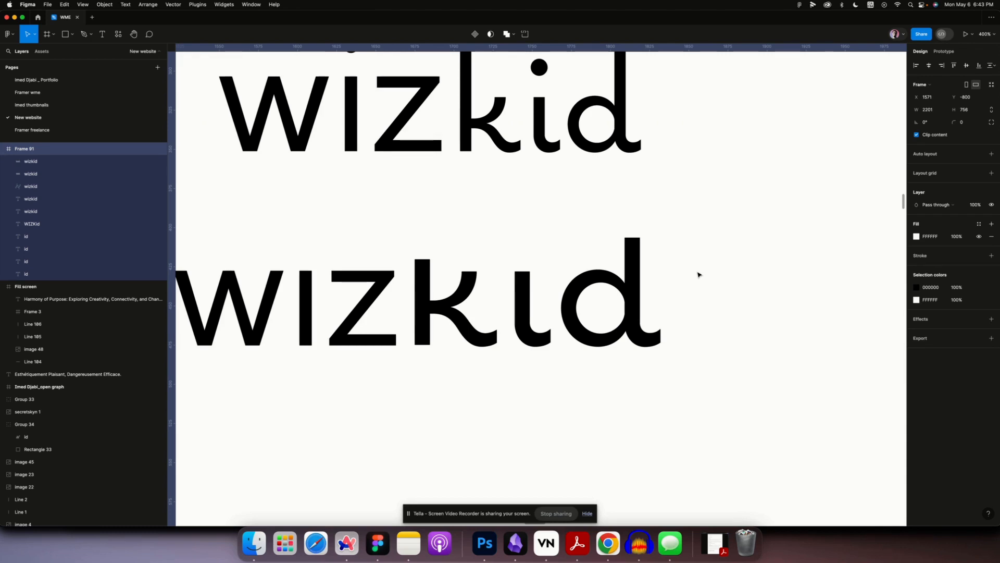
scroll(698, 274, down, 5)
scroll(698, 275, up, 5)
scroll(698, 274, down, 6)
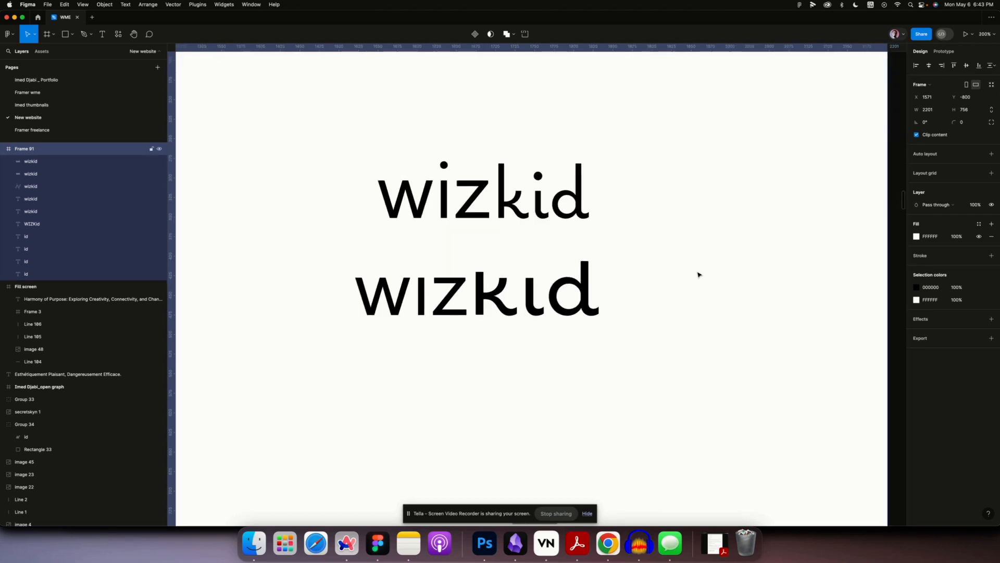
scroll(698, 274, up, 4)
scroll(698, 274, up, 3)
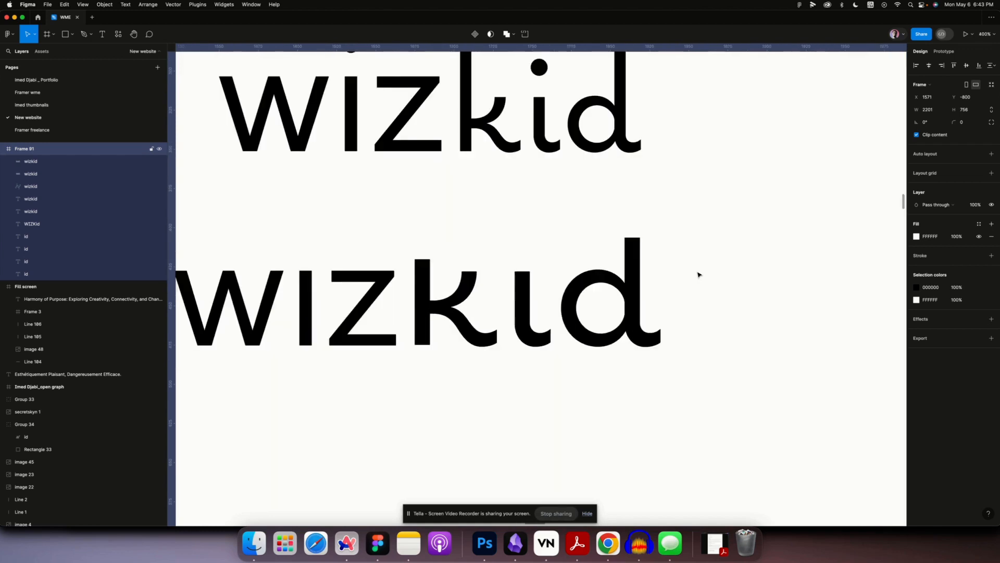
scroll(698, 274, down, 3)
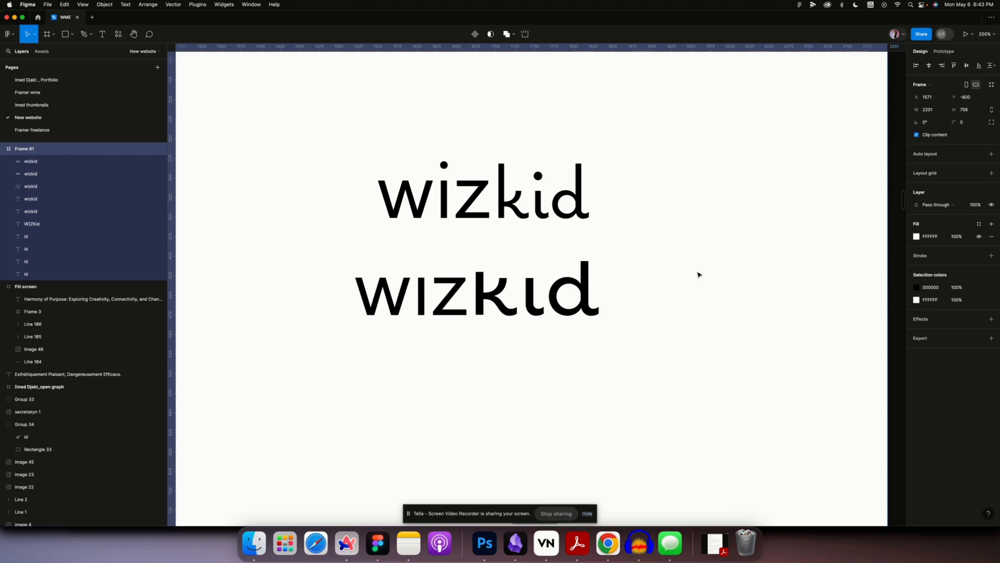
Examine the letter shapes and proportions of the dotless "wizkid" logo against the dotted version at several magnifications.
scroll(698, 275, up, 3)
scroll(698, 275, down, 3)
scroll(657, 320, up, 3)
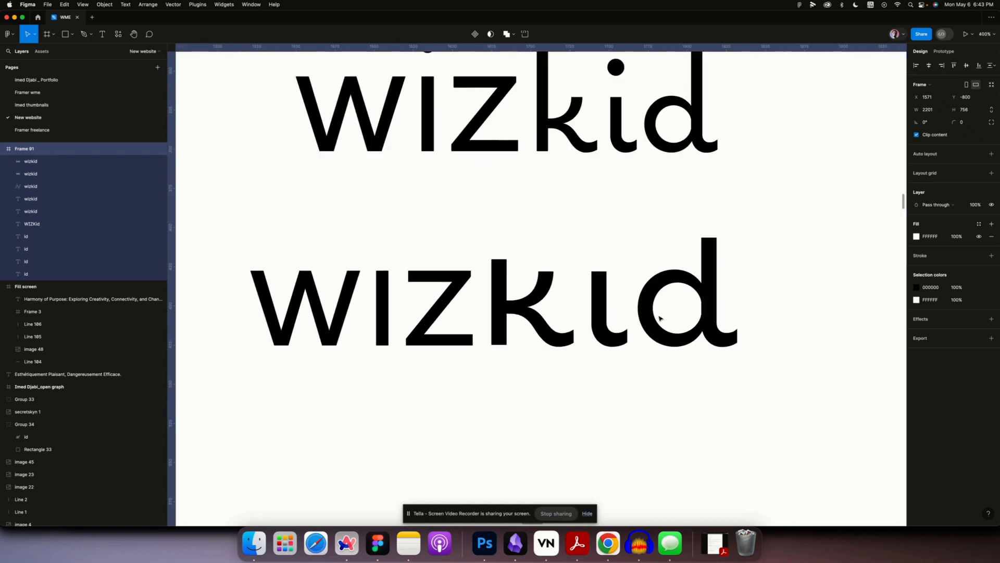
scroll(660, 318, down, 3)
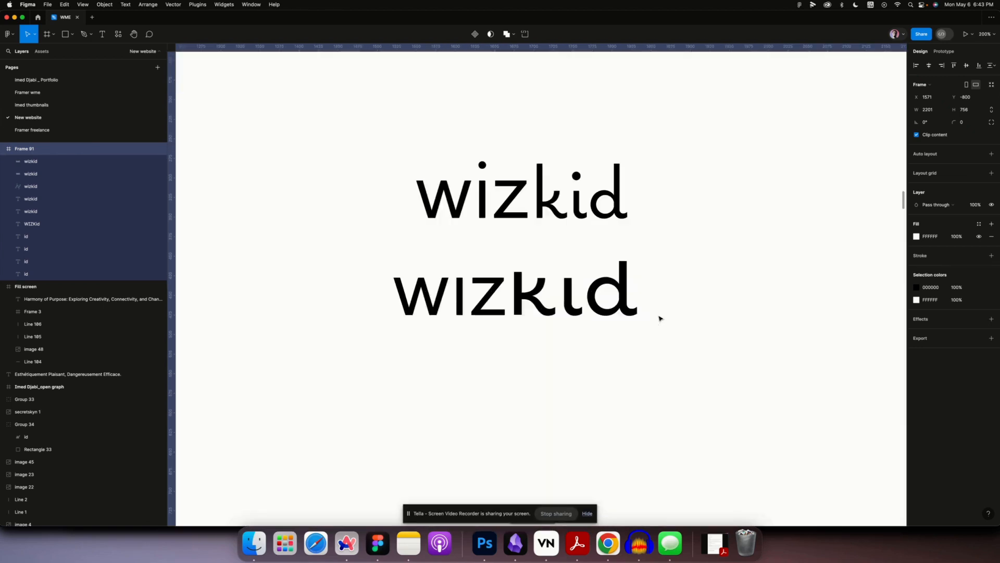
scroll(659, 318, up, 3)
scroll(659, 318, up, 3)
scroll(659, 318, down, 6)
click(673, 318)
scroll(674, 318, up, 3)
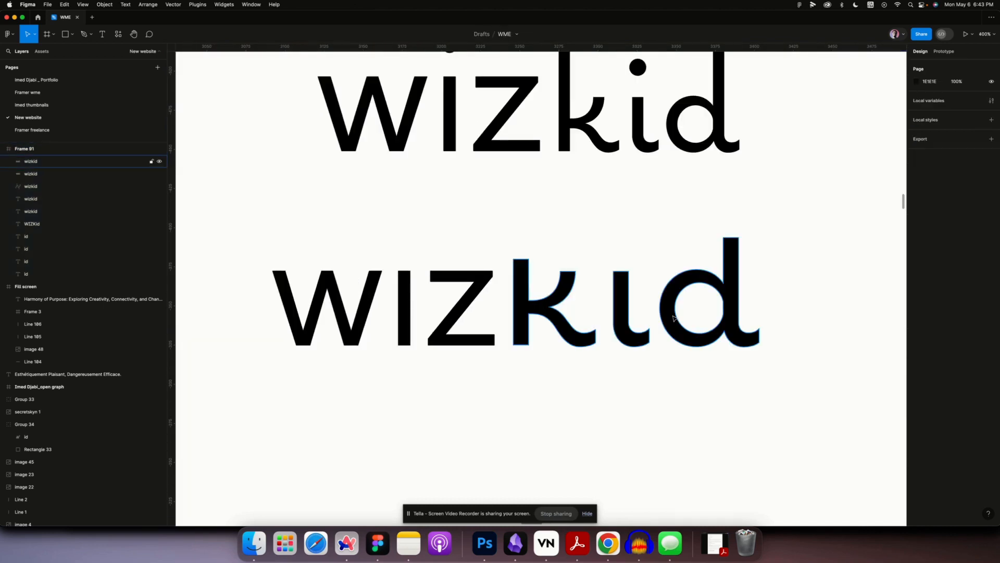
scroll(417, 302, left, 5)
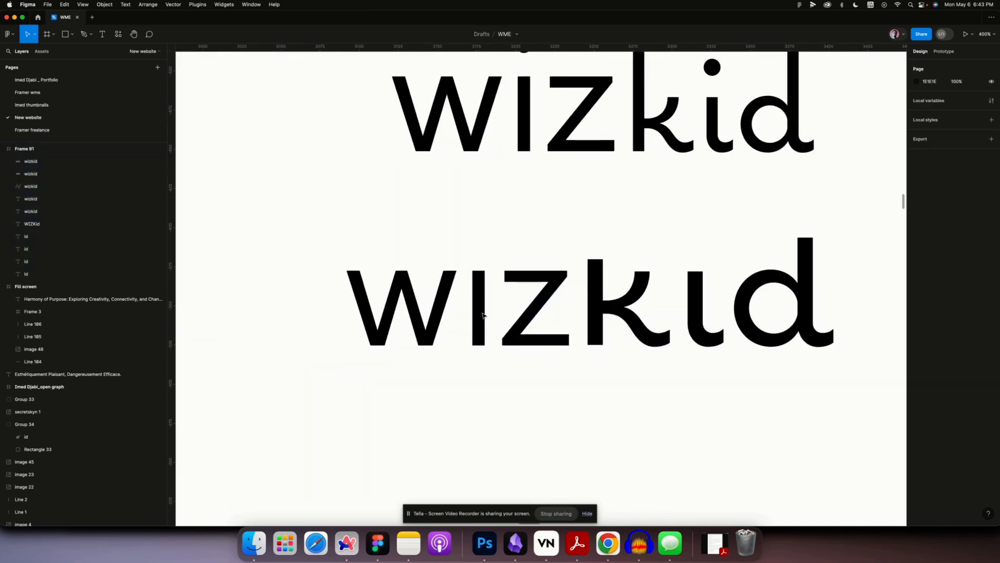
Duplicate both parts of the dotless "wizkid" logo just below the original and set the copy's fill to white (FFFFFF).
drag(271, 243, 859, 405)
key(shift+0)
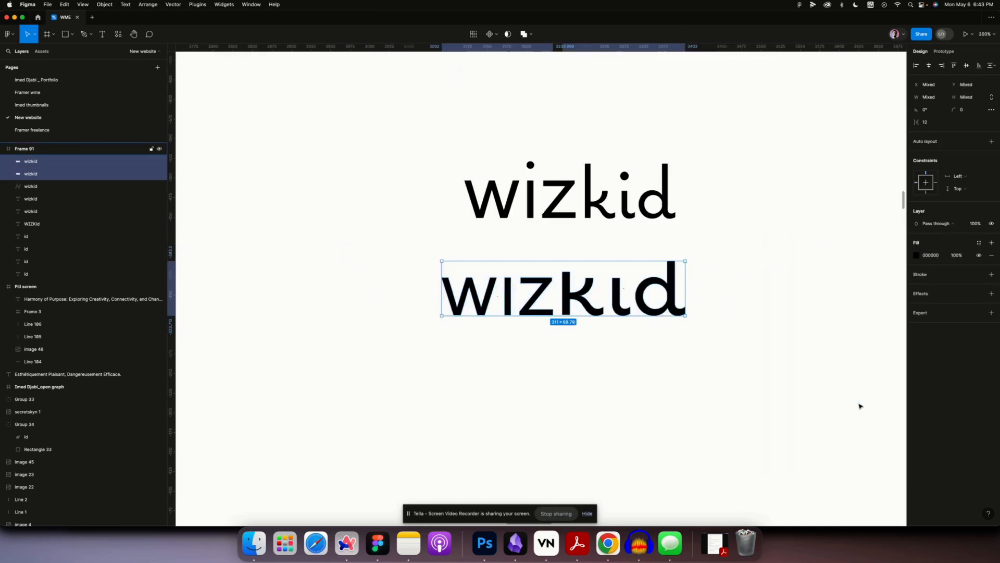
alt+drag(553, 288, 556, 335)
click(930, 255)
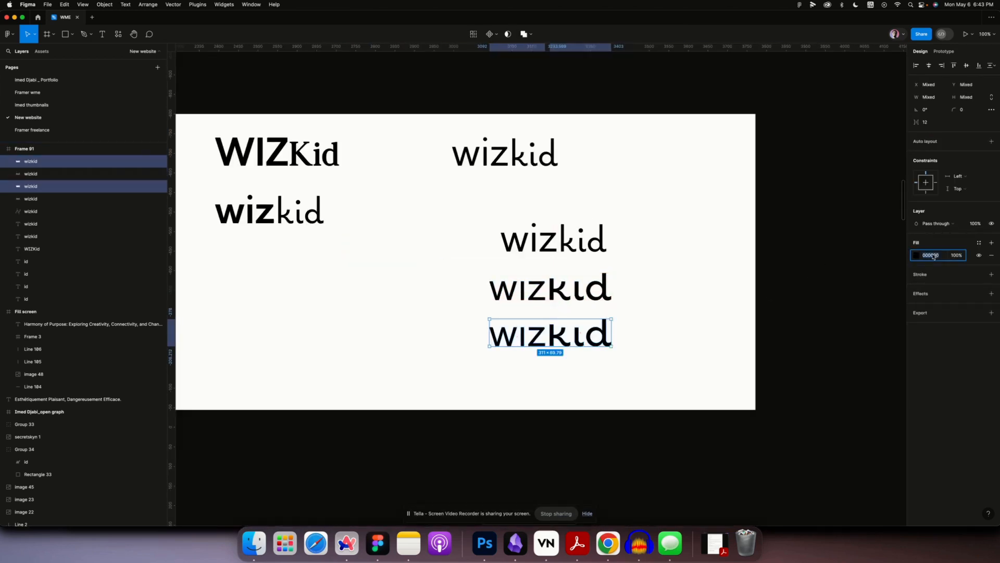
text(whi)
key(Return)
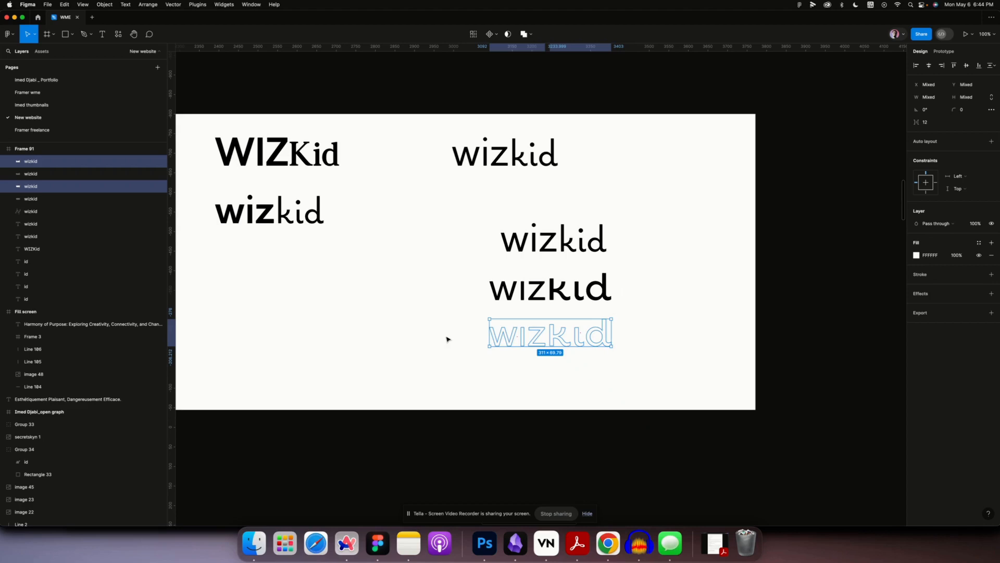
Copy the selected two-part white logo using the Figma to HTML with Framer plugin.
click(247, 4)
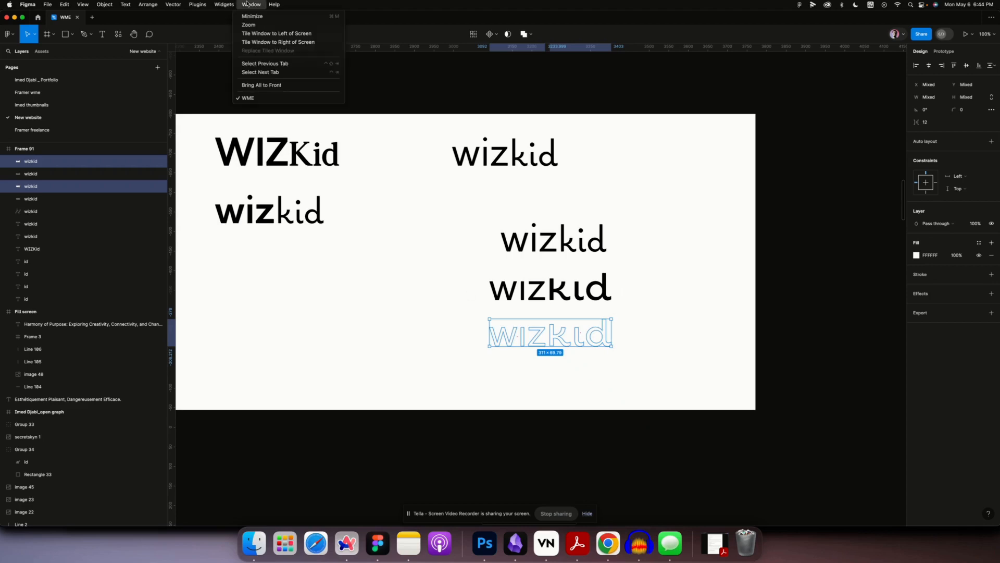
mouse_move(205, 7)
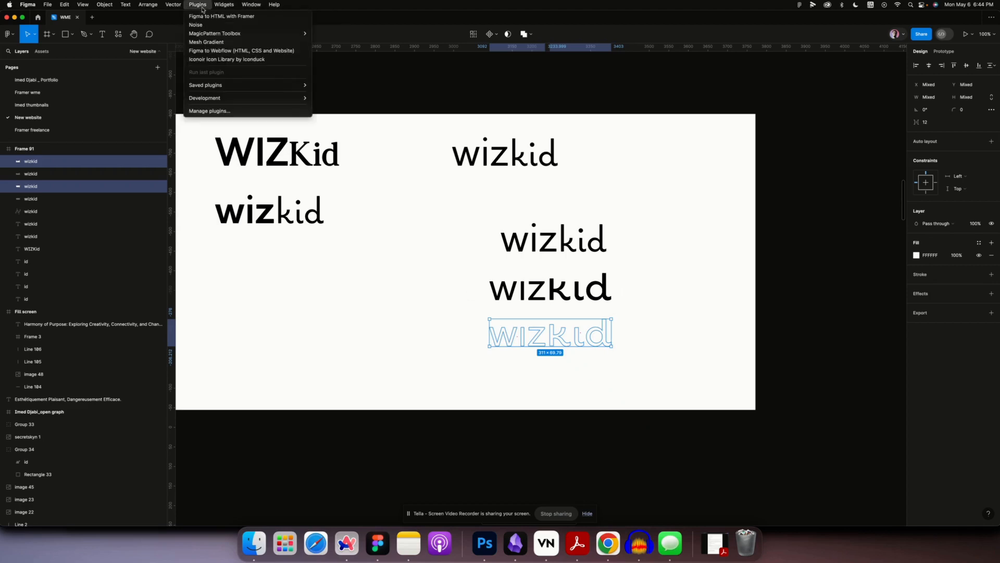
click(207, 17)
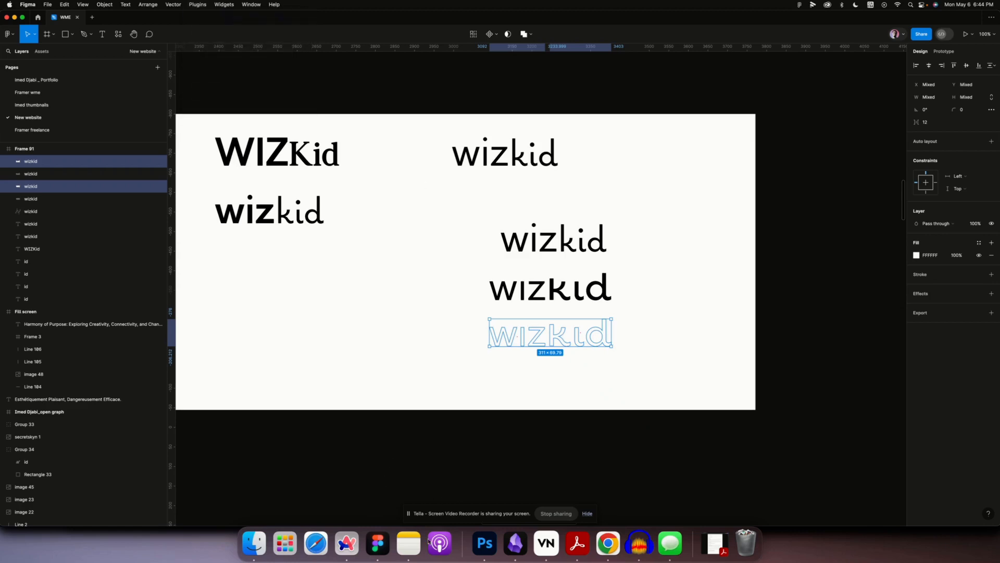
Switch to Framer in the Arc browser, go to the dashboard and create a new project.
click(358, 552)
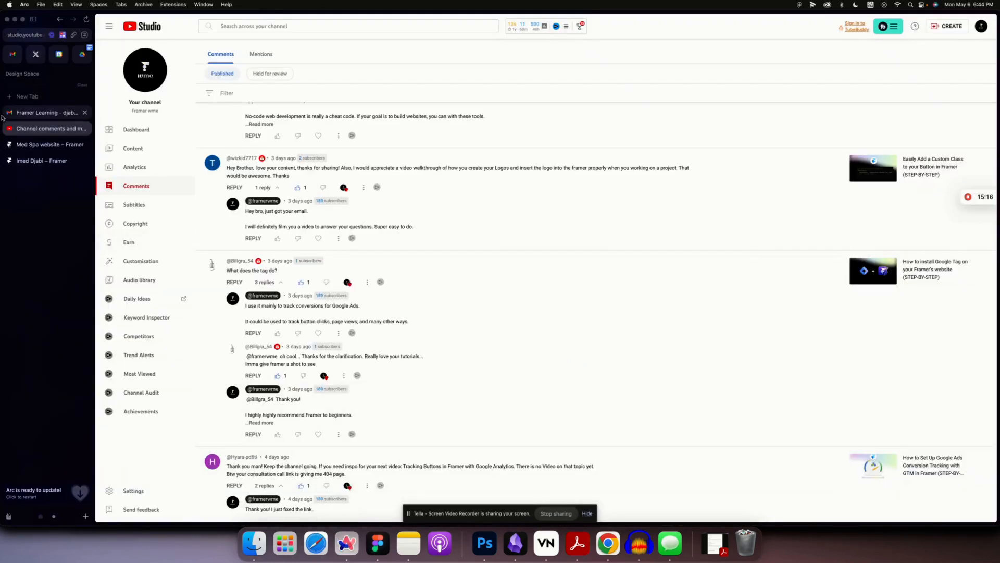
click(47, 160)
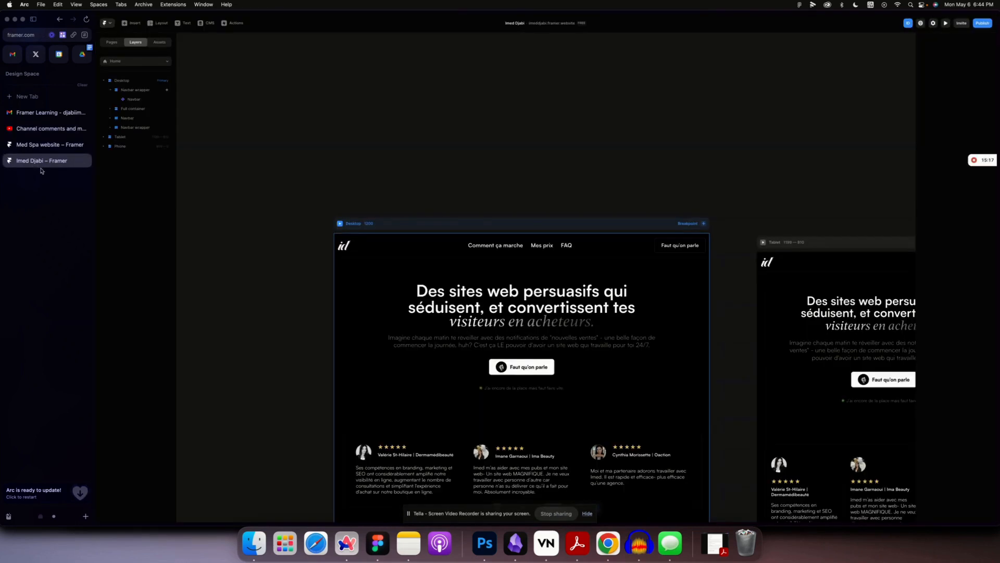
click(106, 23)
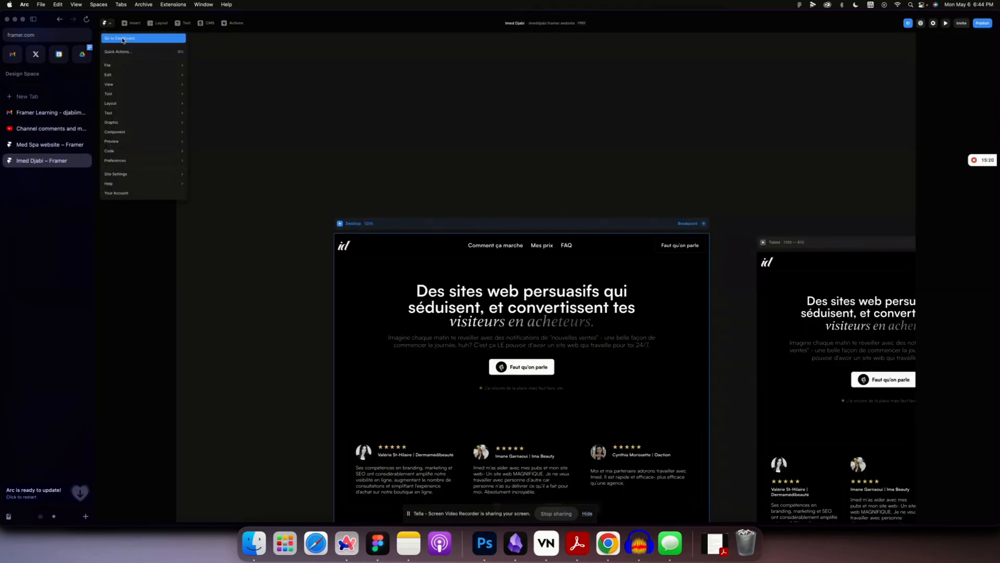
click(123, 39)
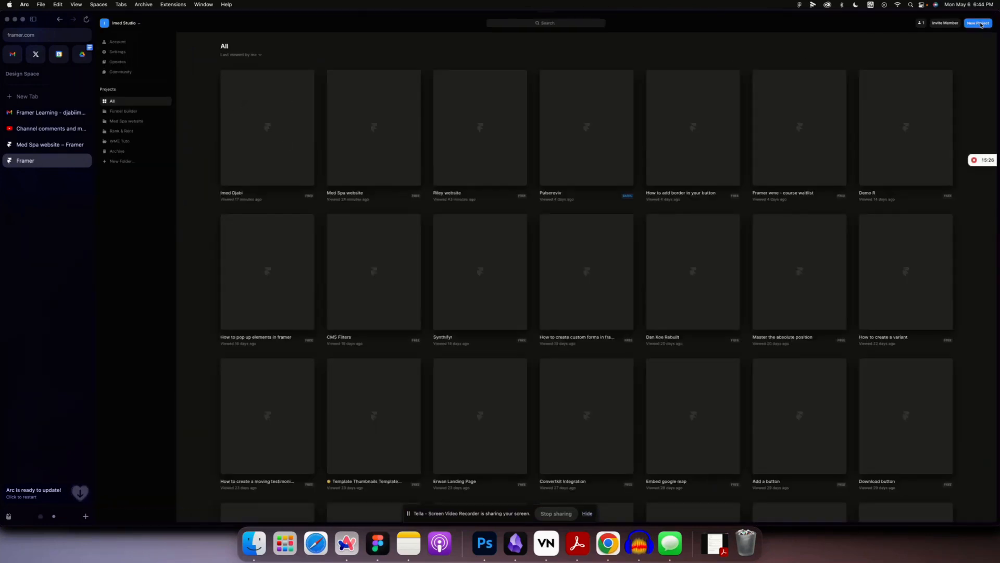
click(982, 24)
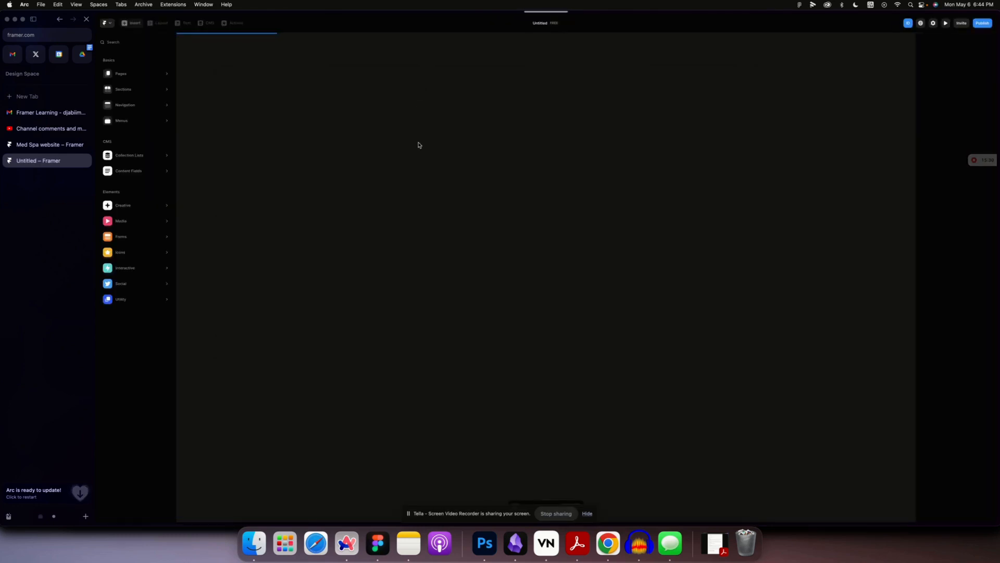
Insert the first dark navigation preset into the Desktop page and open its component for editing.
mouse_move(124, 95)
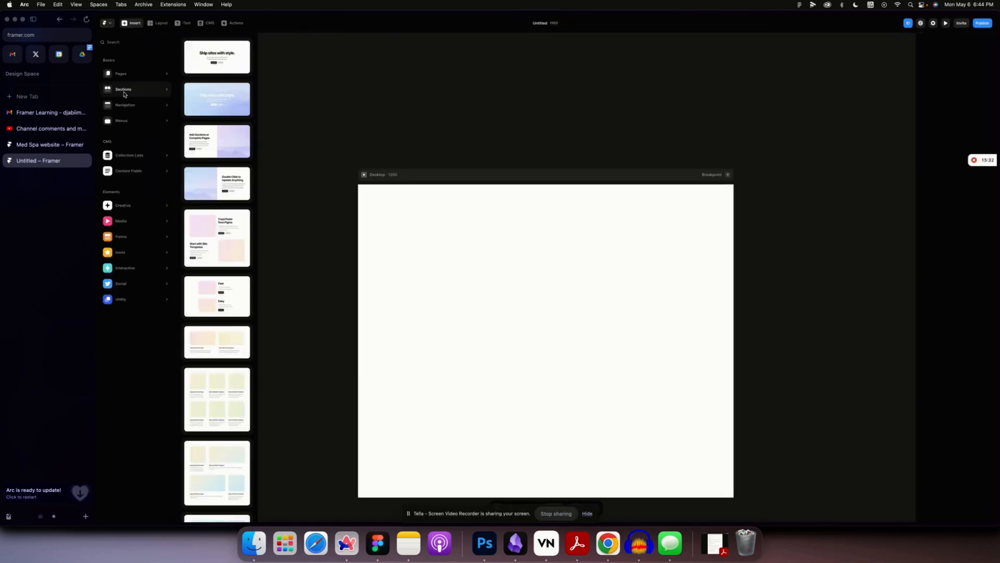
mouse_move(141, 119)
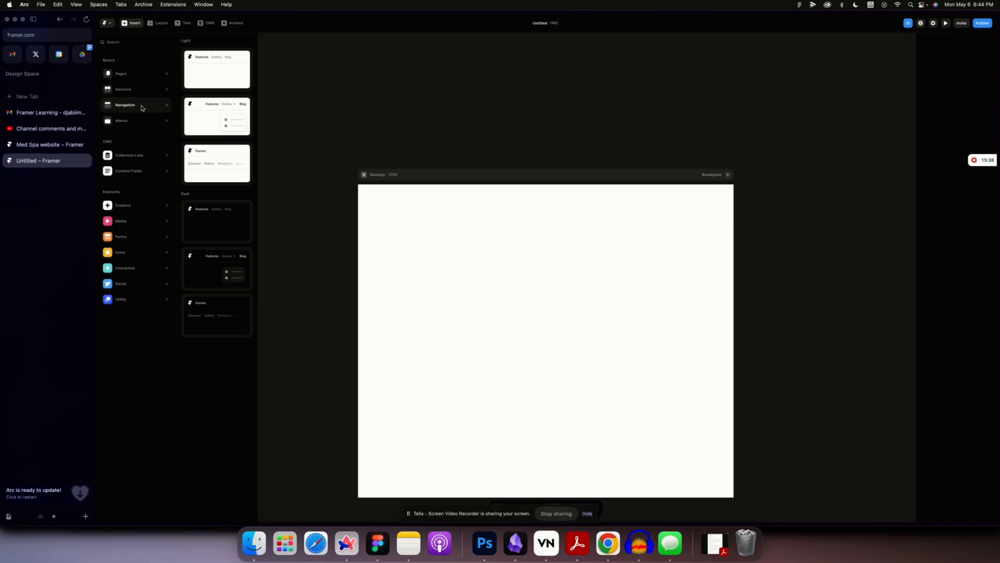
click(217, 209)
scroll(546, 300, down, 2)
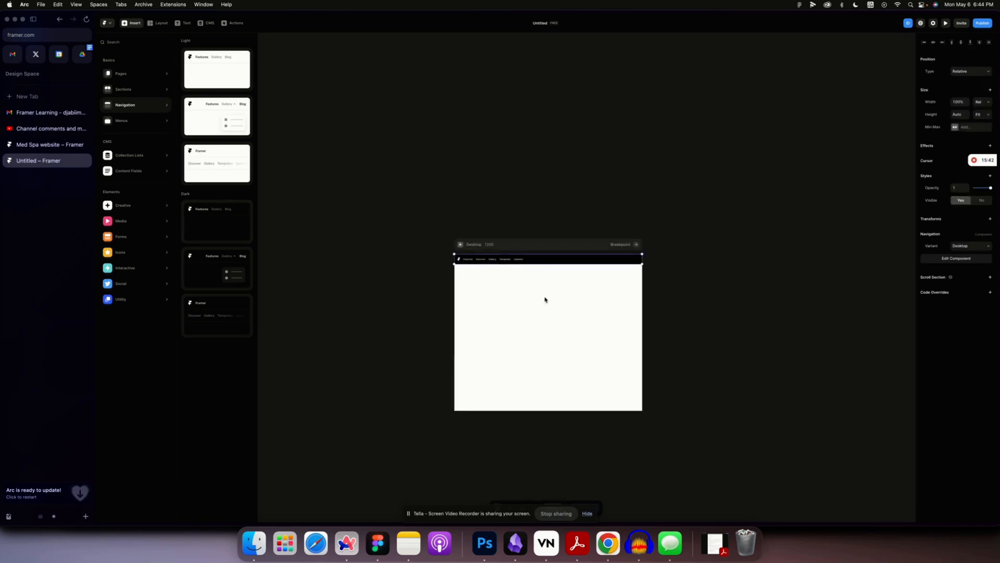
scroll(545, 299, up, 5)
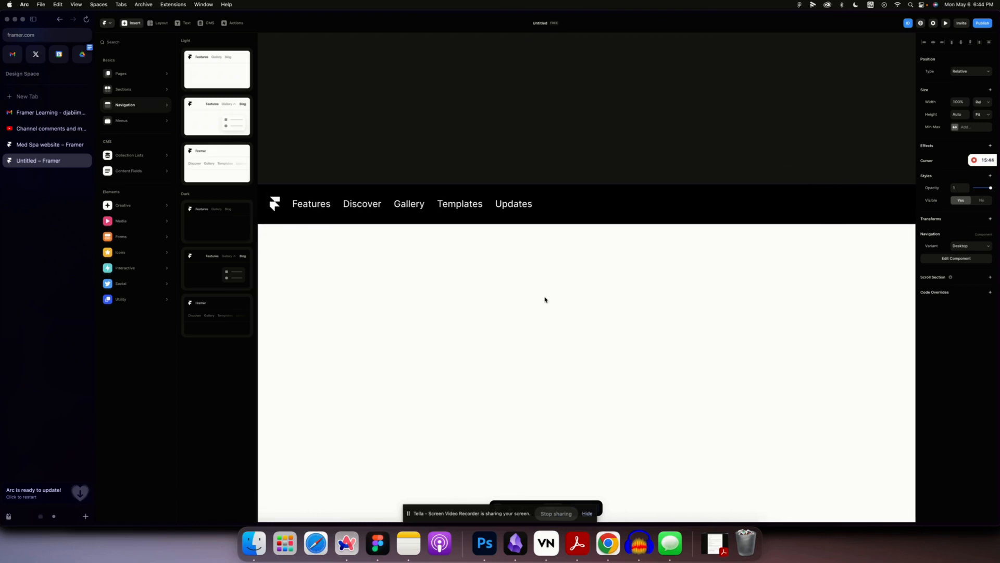
scroll(545, 299, left, 2)
double_click(359, 212)
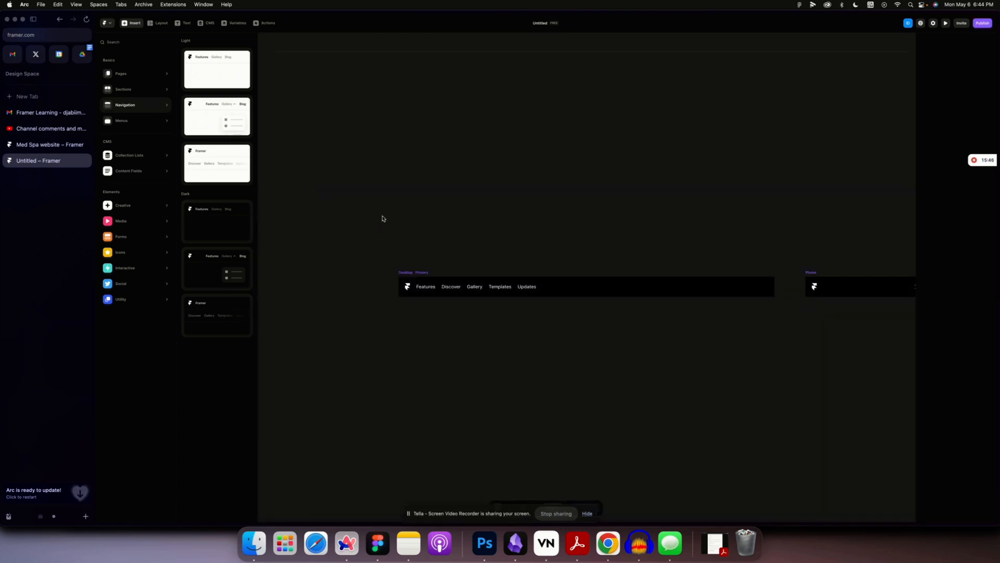
Try pasting the two-part white logo into the Top stack of the Desktop variant, and delete the pasted layers.
click(405, 287)
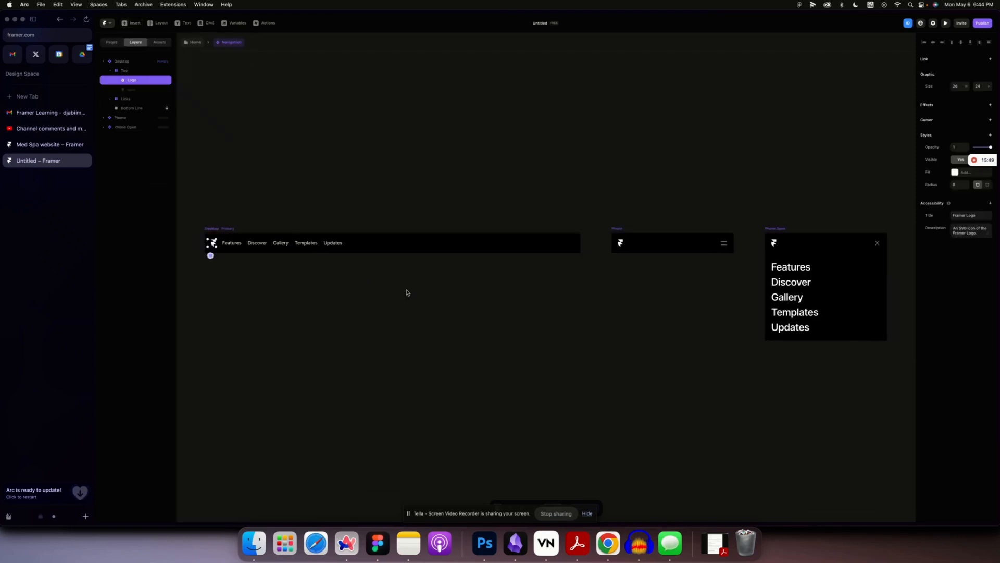
click(140, 72)
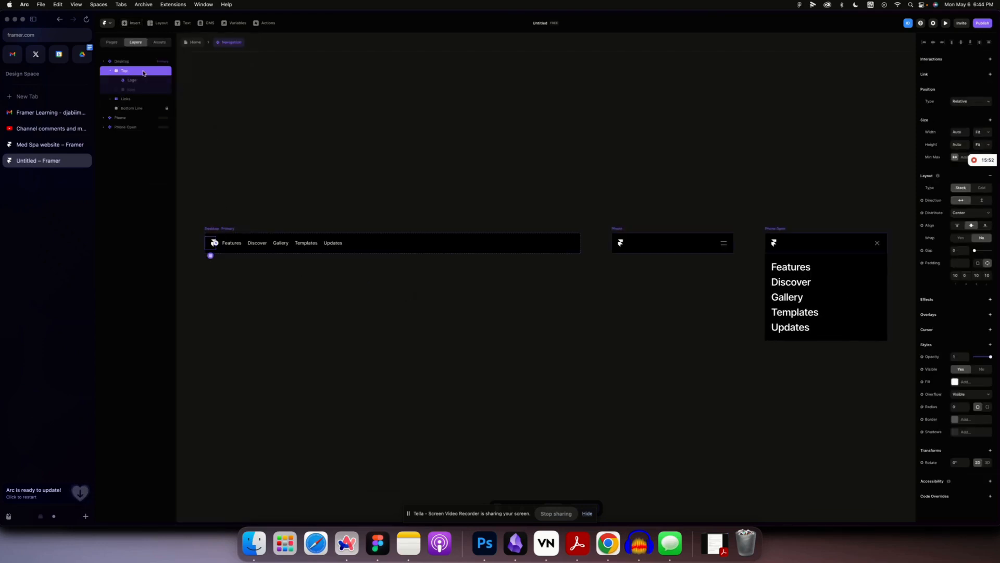
key(super+v)
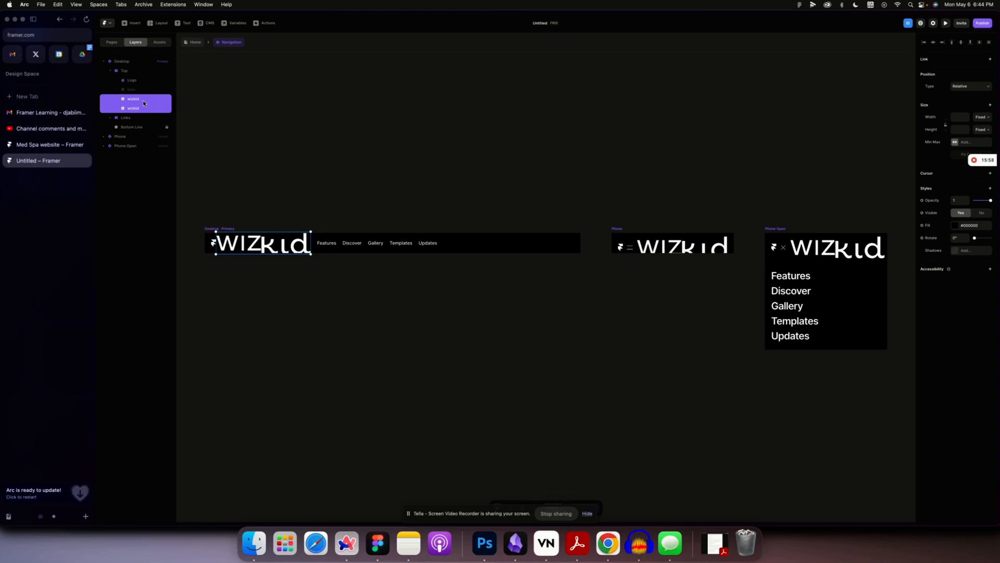
key(Delete)
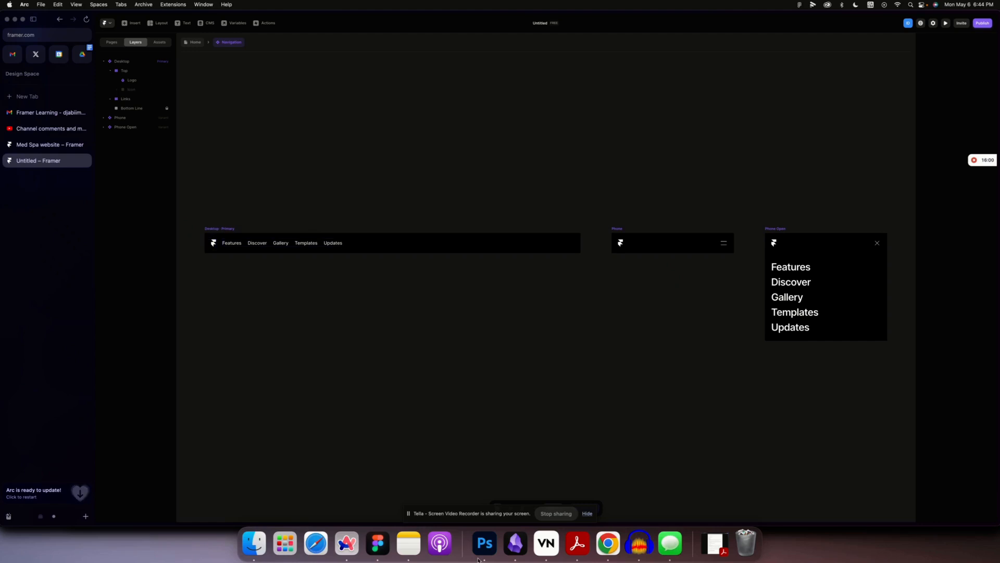
Switch back to Figma, group the two parts of the white "wizkid" logo and flatten them into a single vector.
click(378, 543)
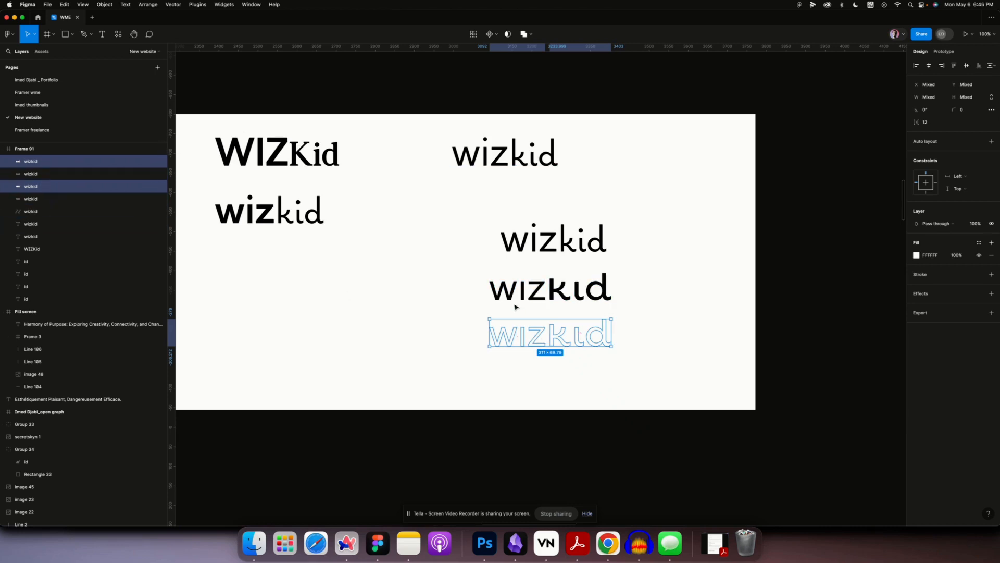
click(553, 372)
key(super+equal)
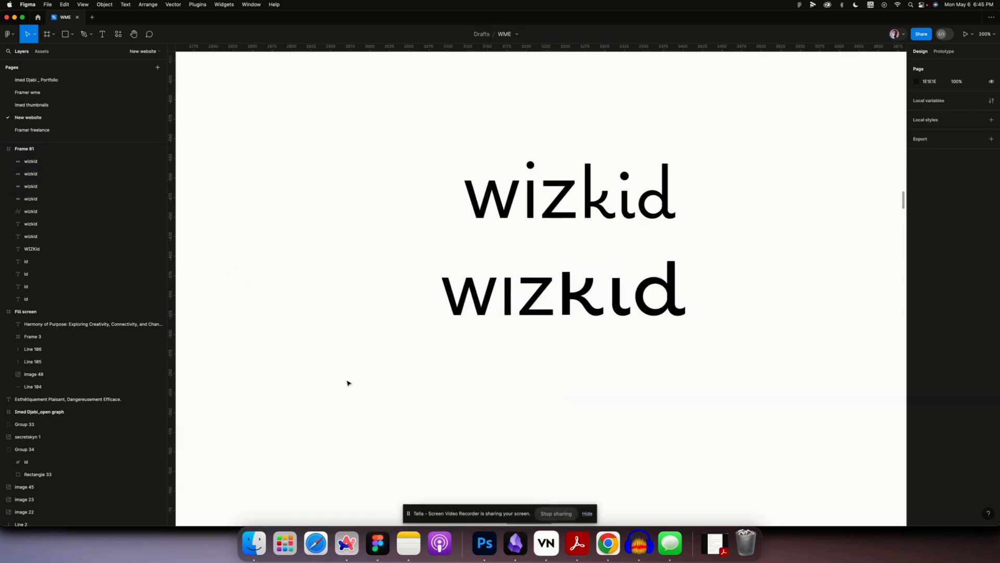
drag(346, 382, 461, 389)
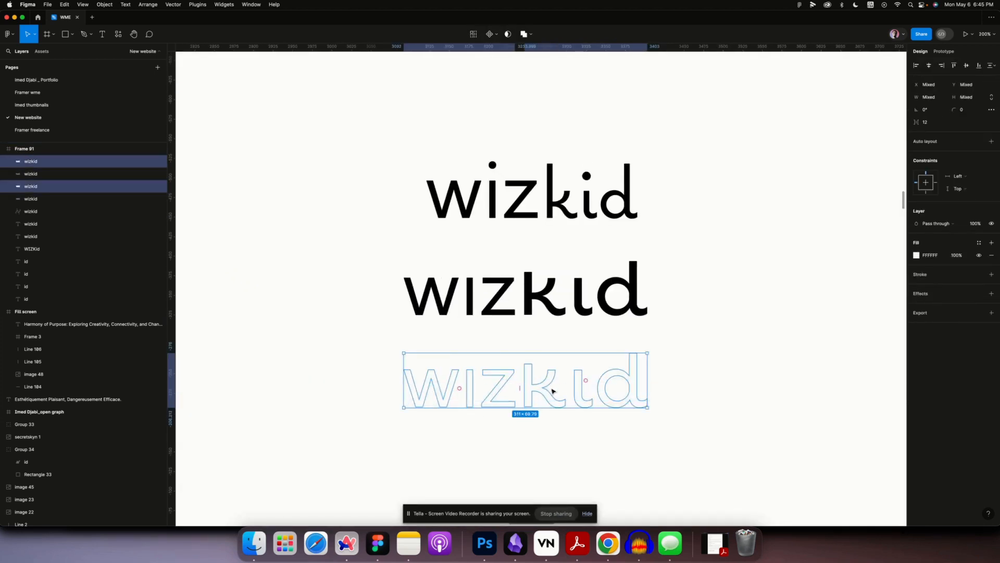
key(super+g)
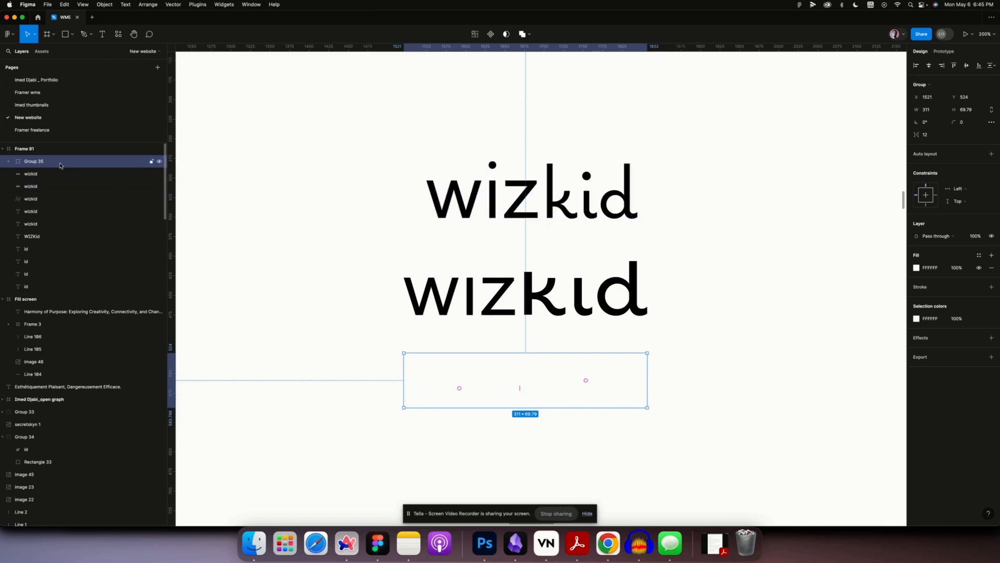
key(shift+super+g)
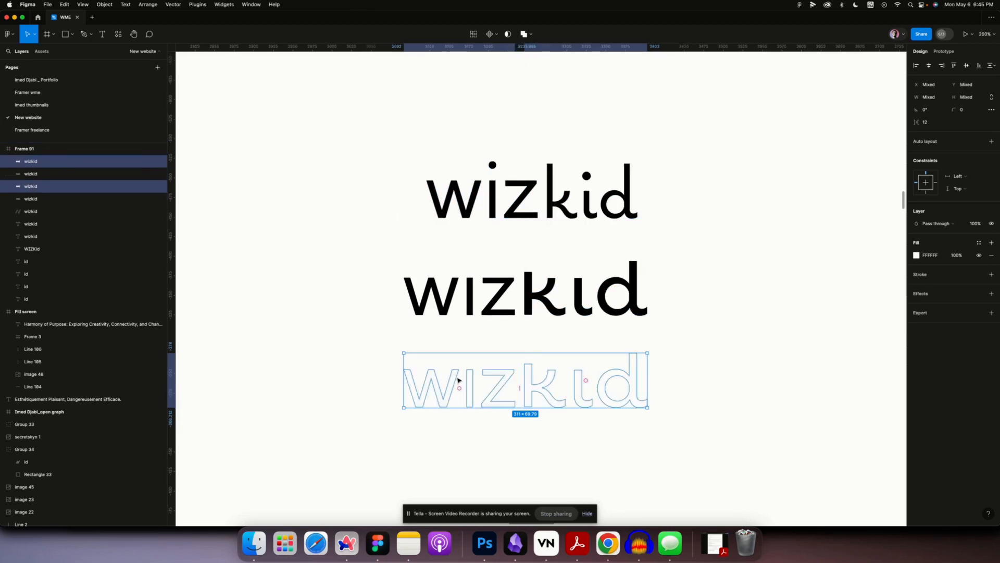
right_click(468, 379)
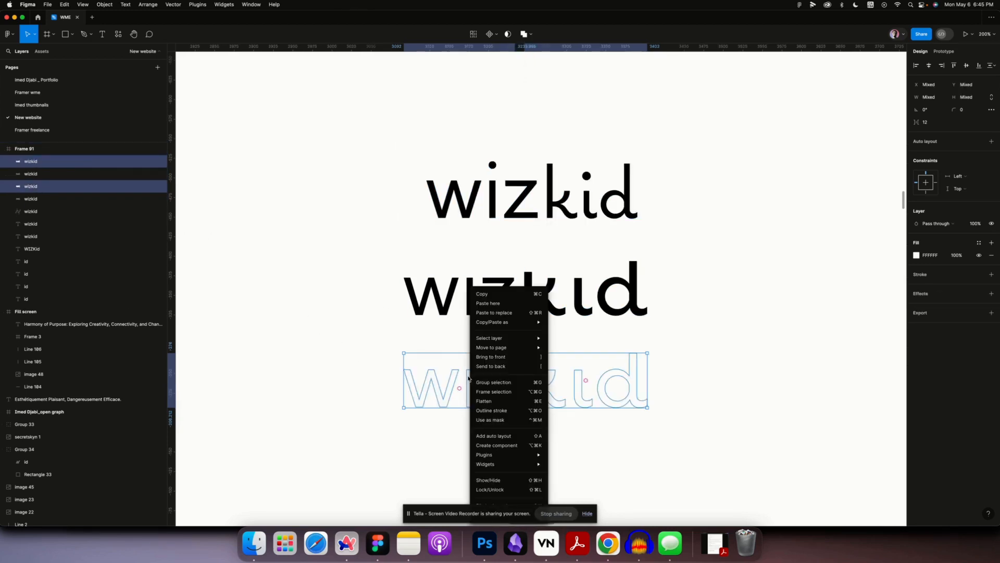
click(500, 383)
right_click(454, 380)
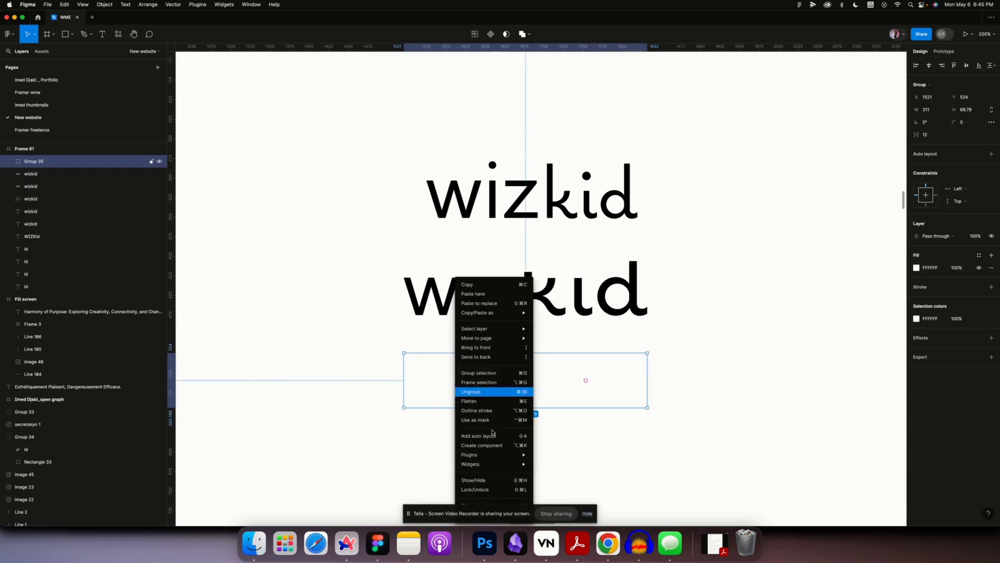
click(483, 402)
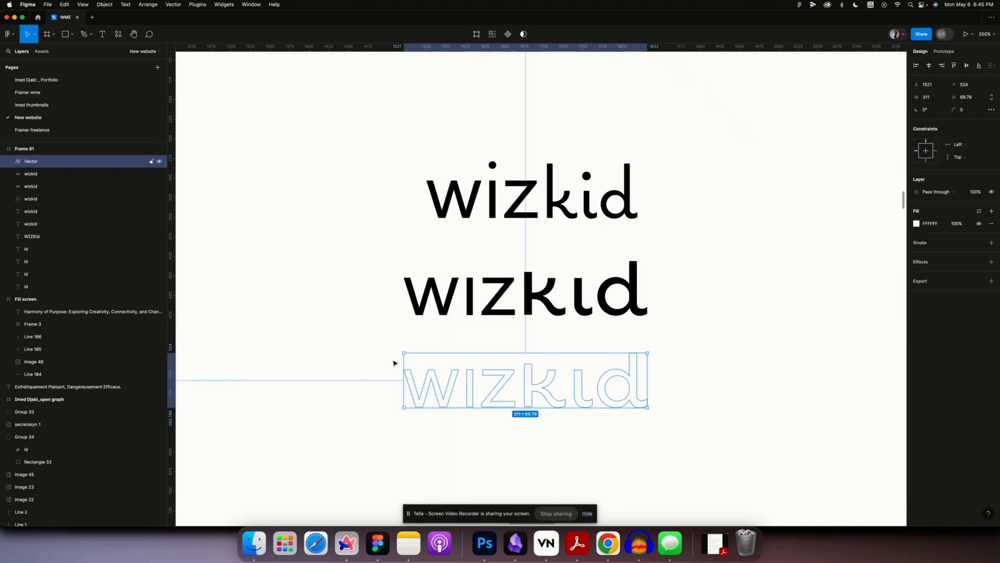
Copy the flattened white logo for Framer using the Figma to HTML with Framer plugin.
click(199, 4)
click(307, 284)
Switch to Framer and paste the flattened white "wizkid" logo into the Top stack of the Desktop variant.
click(347, 543)
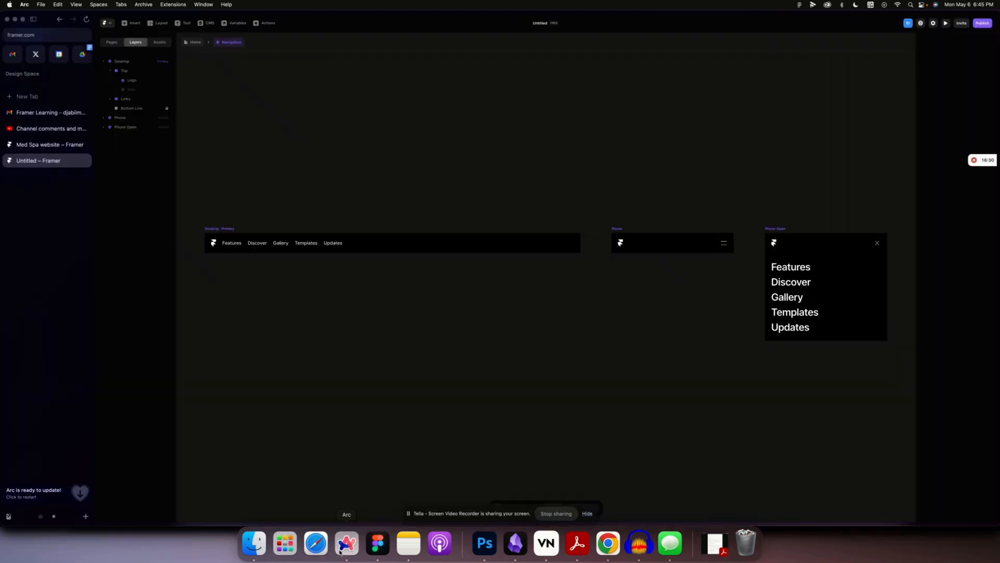
click(127, 80)
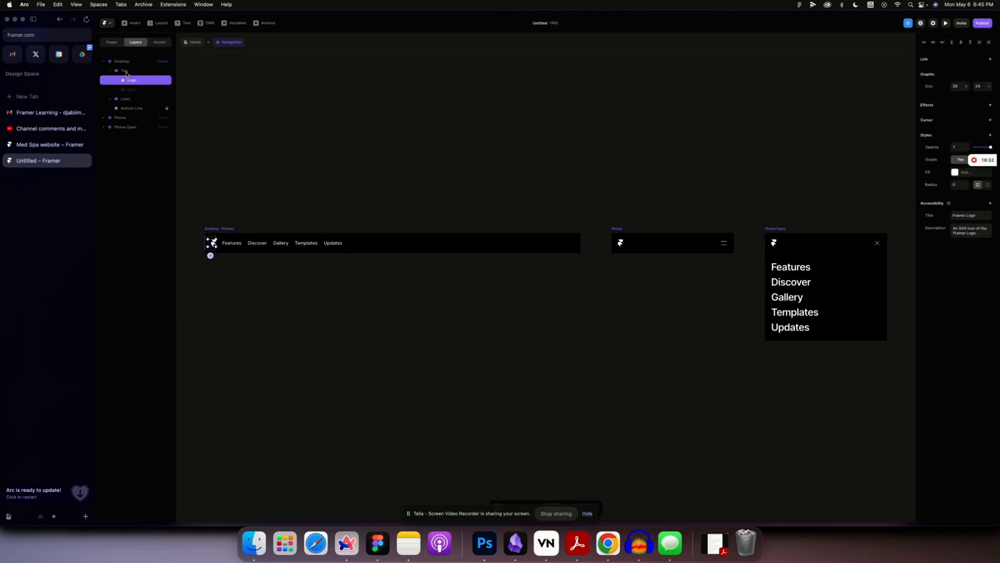
click(124, 71)
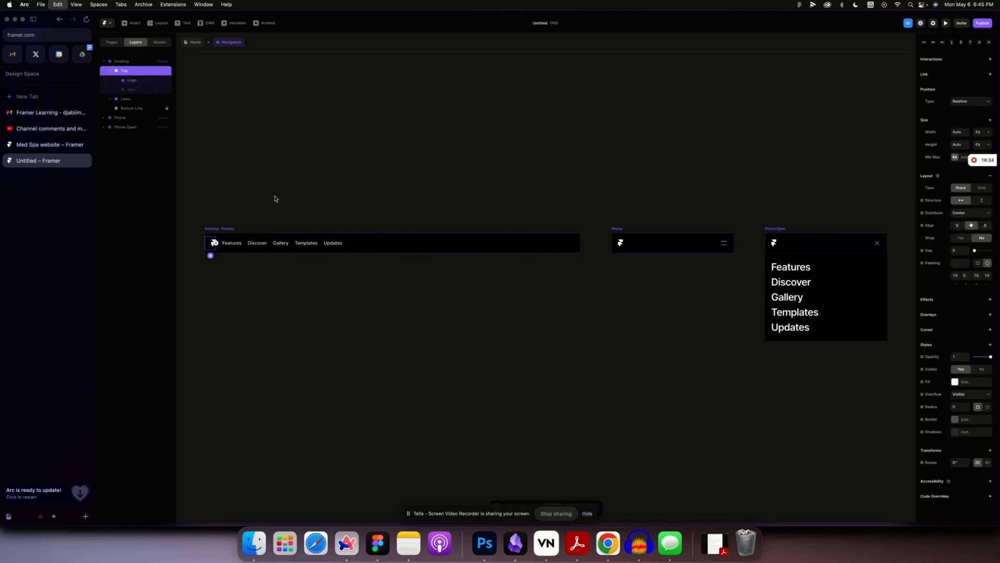
key(super+v)
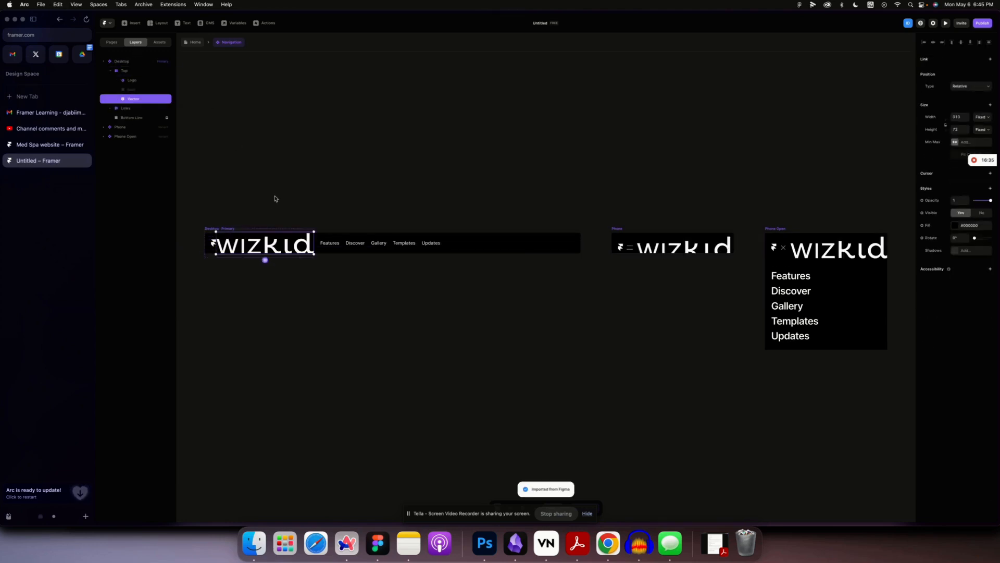
Rename the pasted layer "Logo", move it to the start of the Top stack and delete the original Framer logo.
double_click(131, 100)
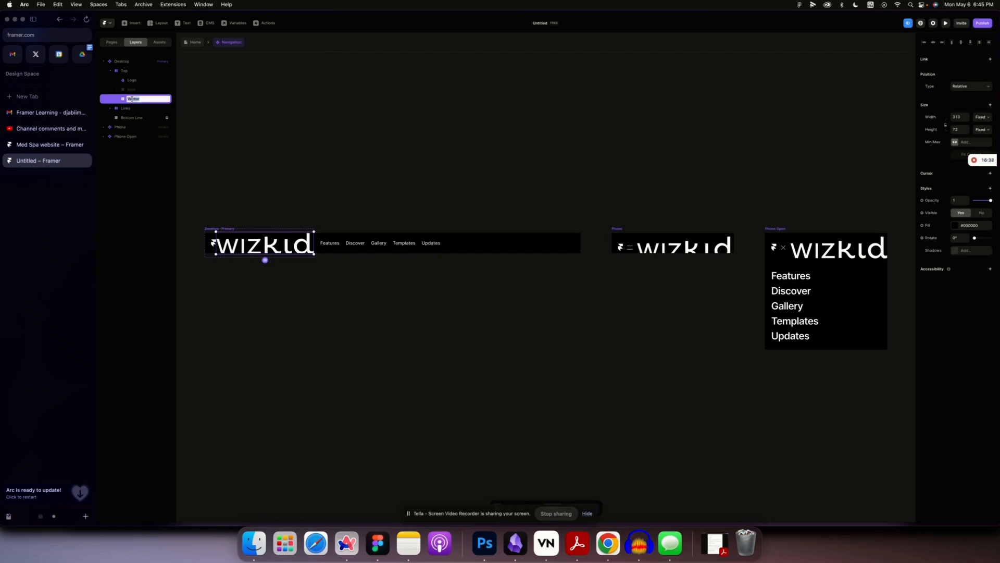
text(Logo)
key(Return)
drag(148, 95, 147, 77)
click(142, 89)
key(Delete)
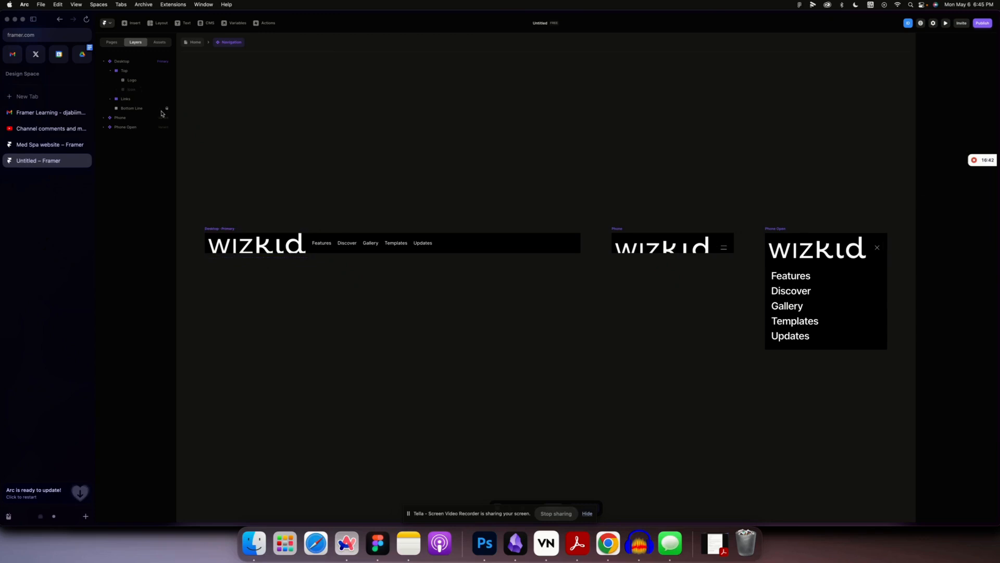
Open the graphic inside the "wizkid" logo and set its width to 120.
scroll(307, 297, up, 10)
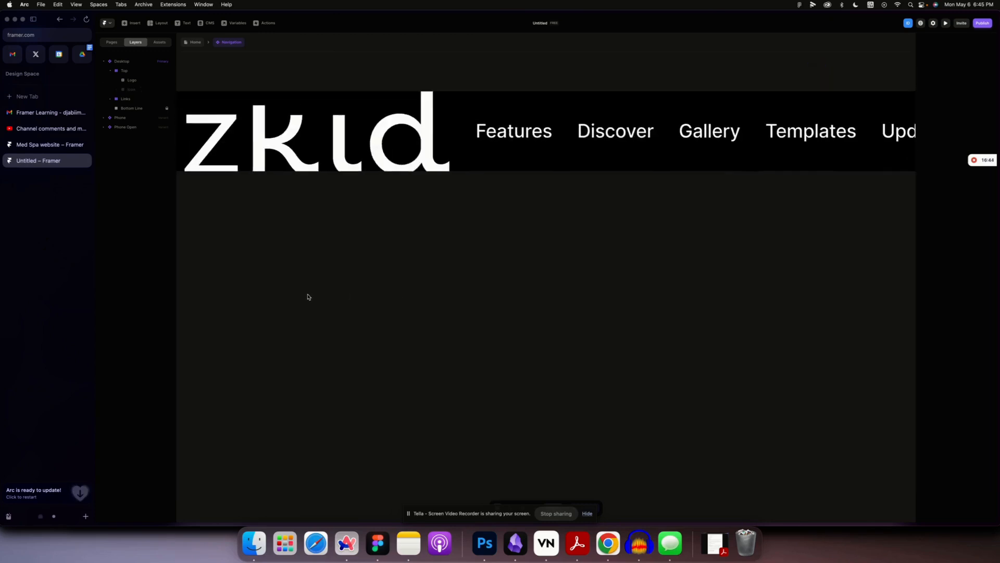
scroll(308, 297, left, 5)
scroll(308, 297, up, 3)
click(443, 235)
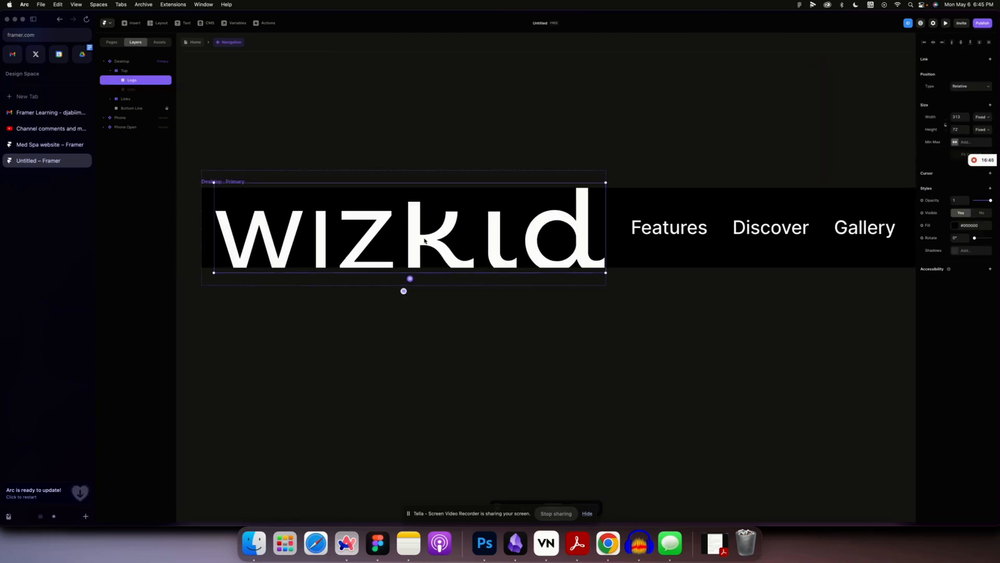
double_click(425, 241)
click(453, 234)
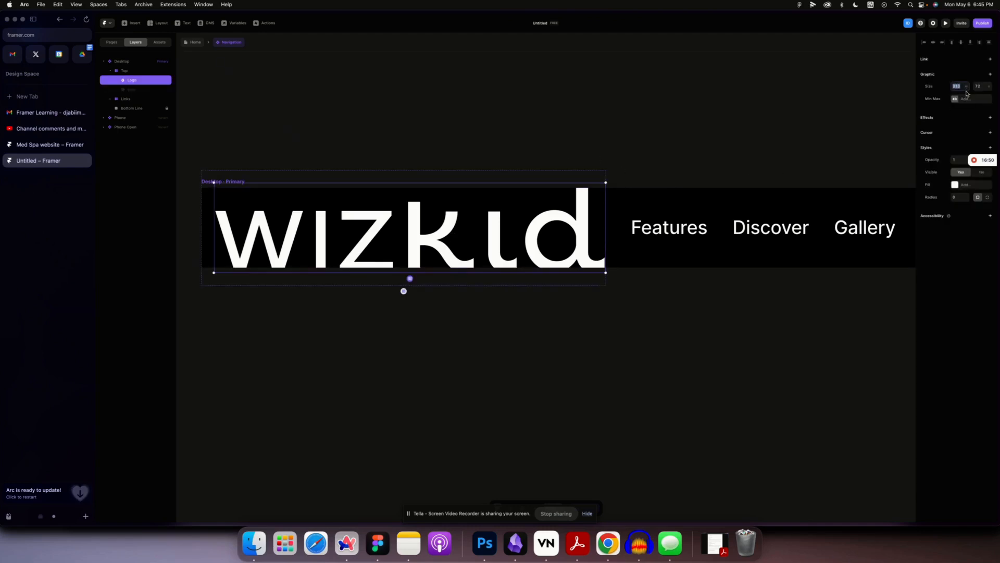
text(120)
key(Return)
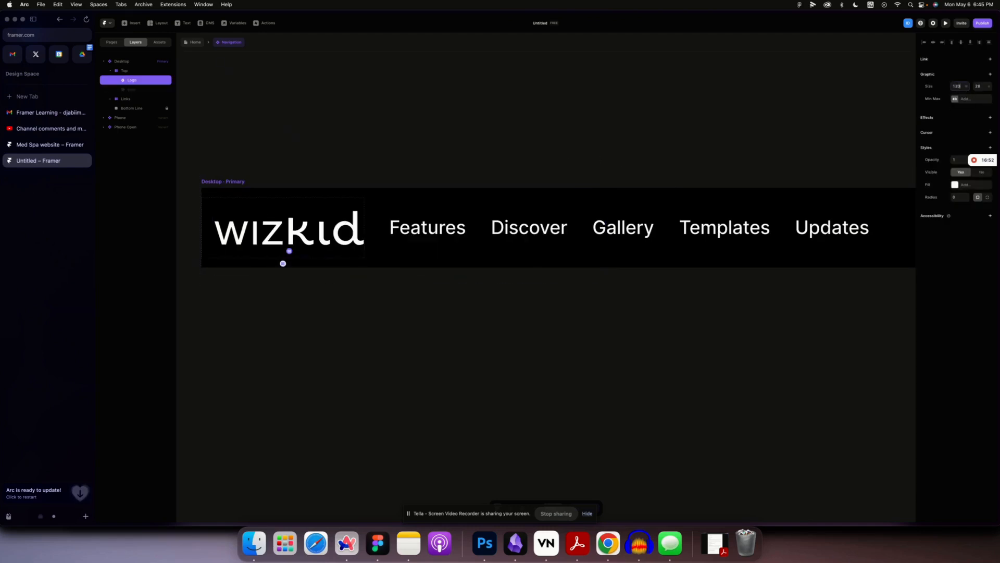
Reduce the logo graphic's width in steps of ten to 70.
key(shift+Down)
key(shift+Down)
key(shift+Down)
key(shift+Down)
key(shift+Down)
key(shift+Down)
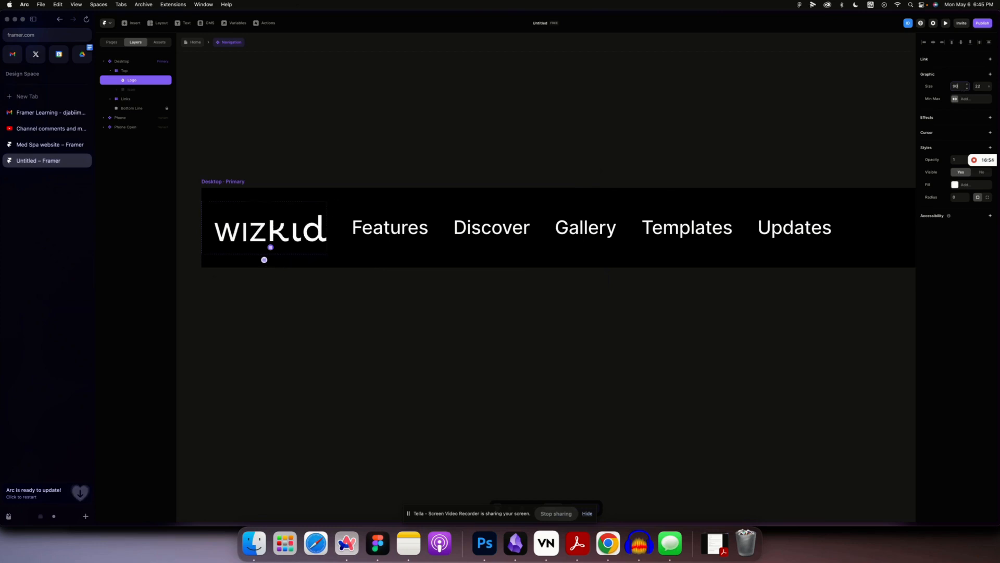
key(shift+Up)
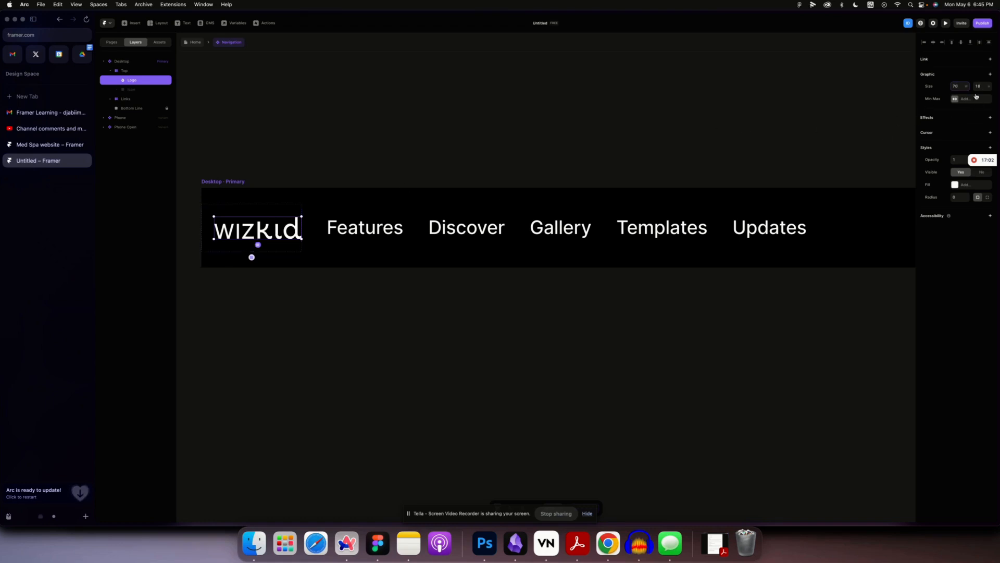
Try smaller widths for the logo graphic in single-unit steps, ending at 57.
key(Down)
key(Down)
key(Down)
key(Down)
key(Down)
key(Down)
key(Down)
key(Down)
key(Down)
key(Down)
key(Down)
key(Down)
key(Down)
key(Down)
key(Down)
key(Down)
key(Down)
key(Down)
key(Down)
key(Down)
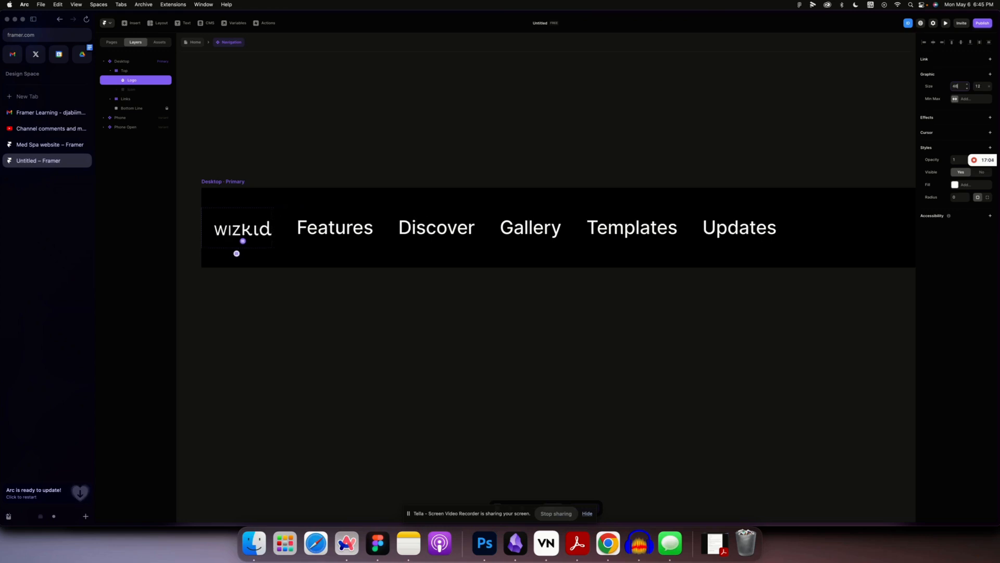
key(Up)
key(Up)
key(Up)
key(Up)
key(Up)
key(Up)
key(Up)
key(Up)
key(Up)
key(Up)
key(Up)
key(Up)
key(Up)
key(Up)
key(Up)
key(Up)
key(Up)
key(Up)
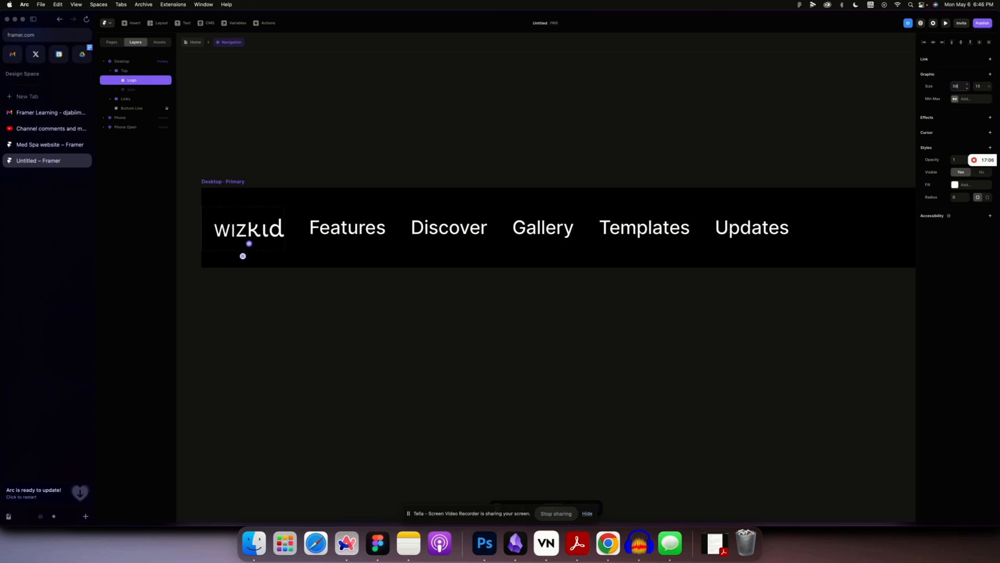
key(Up)
key(Up)
key(Up)
key(Up)
key(Up)
key(Up)
key(Up)
key(Up)
key(Up)
key(Up)
key(Down)
key(Down)
key(Down)
key(Down)
key(Down)
key(Down)
key(Down)
key(Down)
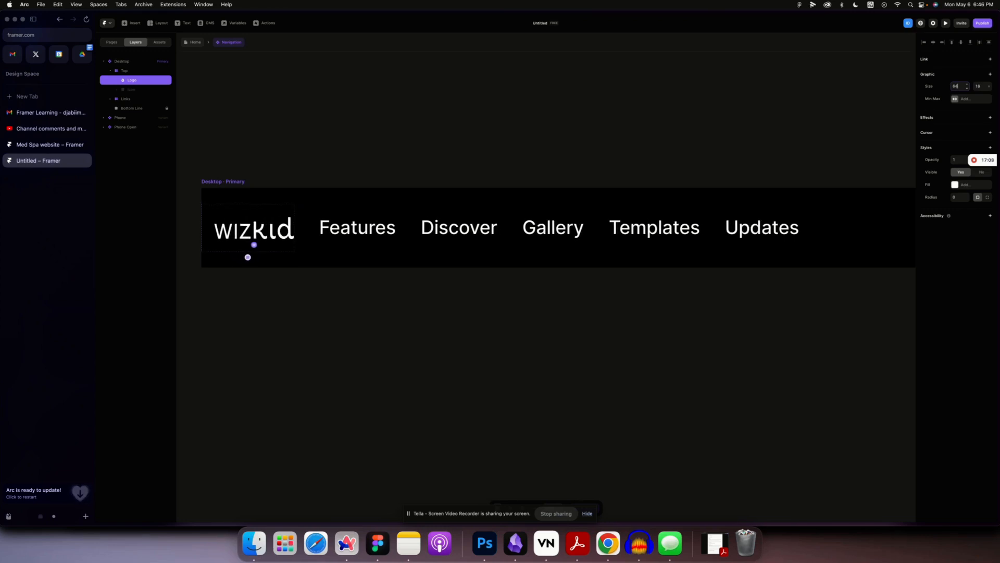
key(Down)
key(Down)
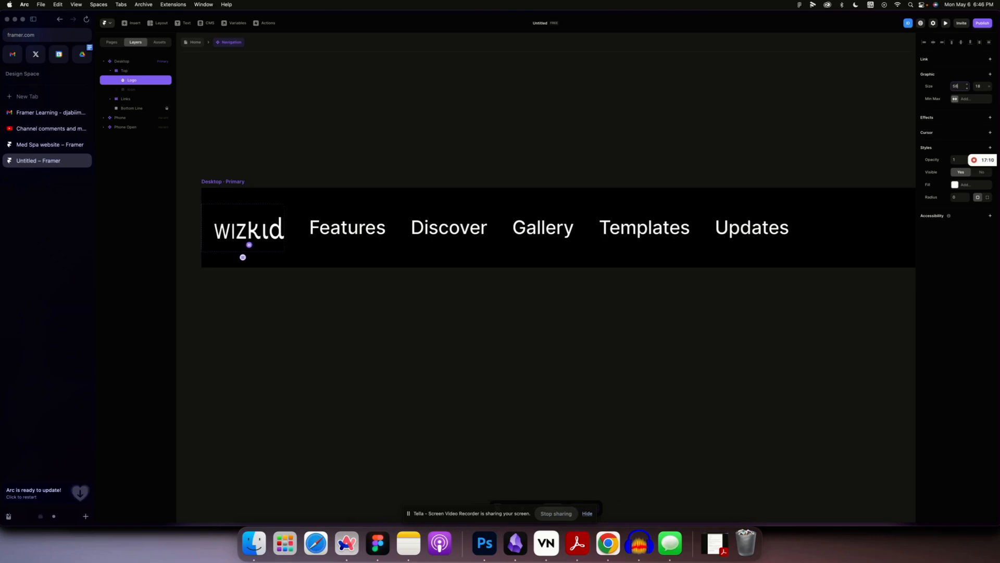
key(Up)
key(Up)
key(Up)
key(Up)
key(Up)
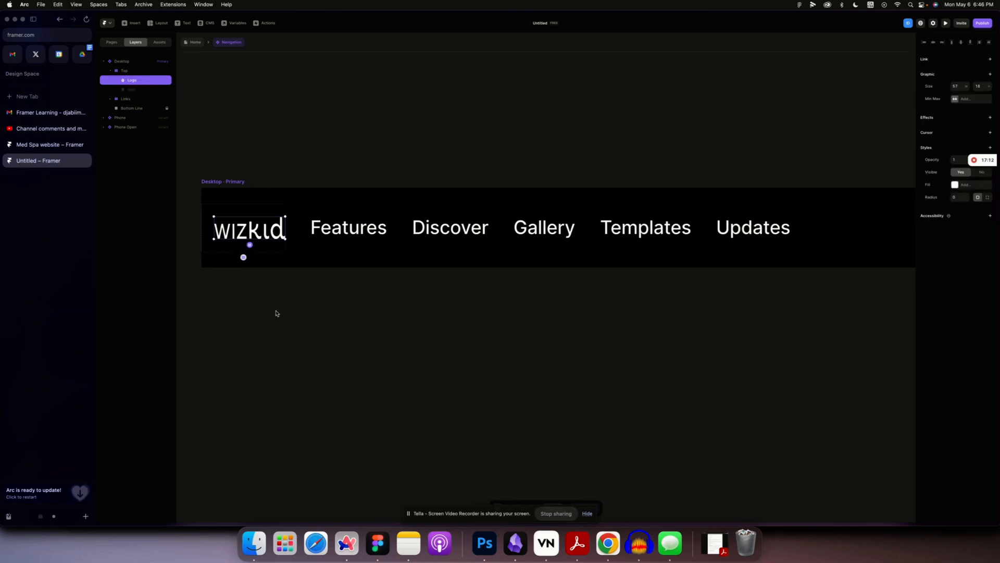
Try other sizes for the logo graphic, ending with a width of 110 and a height of 28.
key(Down)
key(Down)
key(Down)
key(Down)
key(Down)
key(Down)
key(Down)
key(Down)
key(Down)
key(Down)
key(Down)
key(Down)
key(Down)
key(Down)
key(Down)
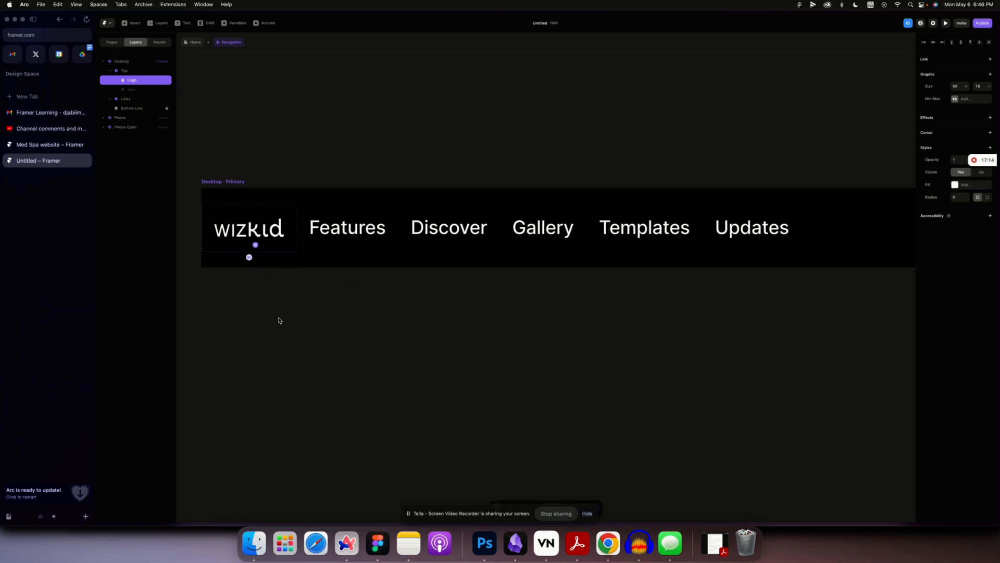
key(Up)
key(Up)
key(Up)
key(Up)
key(Up)
key(Up)
key(Up)
key(Up)
key(Up)
key(Up)
key(Up)
key(Up)
key(Up)
key(Up)
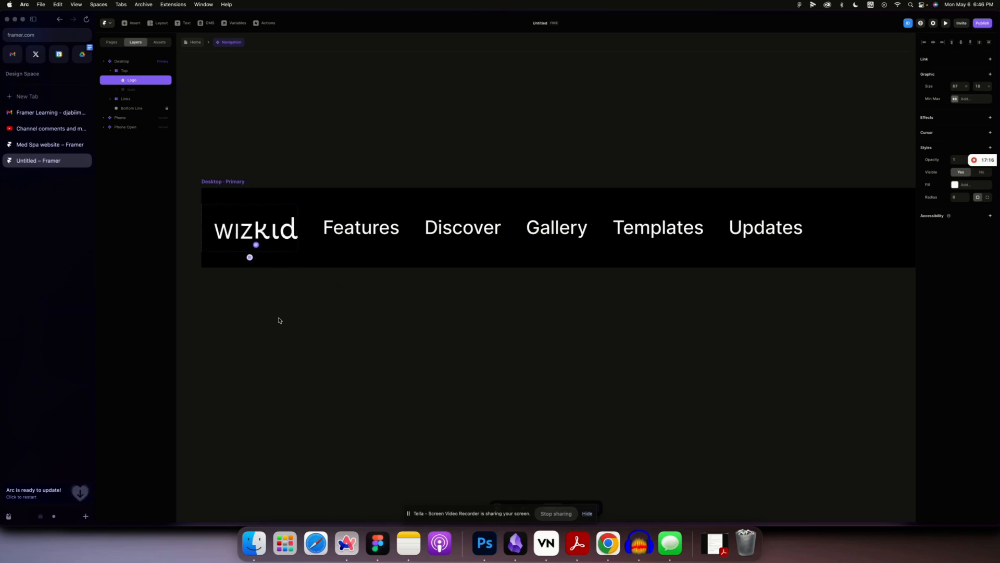
key(shift+Up)
key(shift+Up)
key(shift+Up)
key(shift+Up)
key(shift+Up)
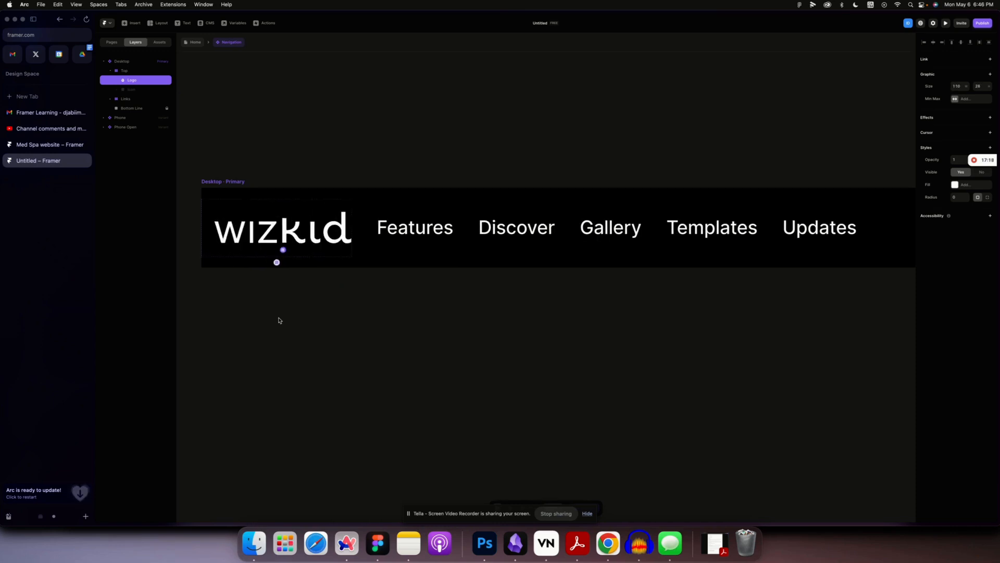
Replace the resized logo with a fresh pasted copy placed first in the Top stack, and set its width to 150 with locked proportions.
key(super+v)
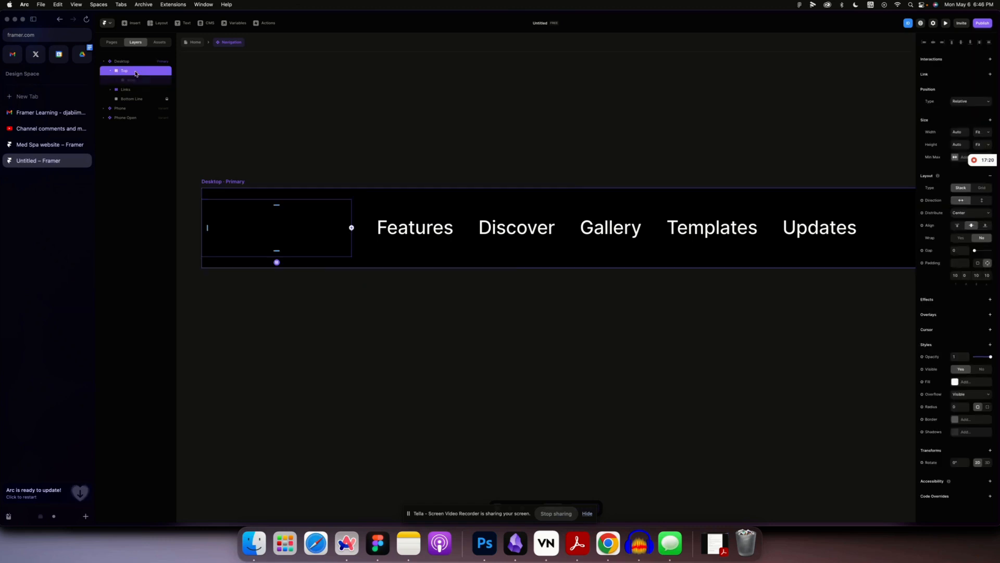
drag(144, 93, 141, 80)
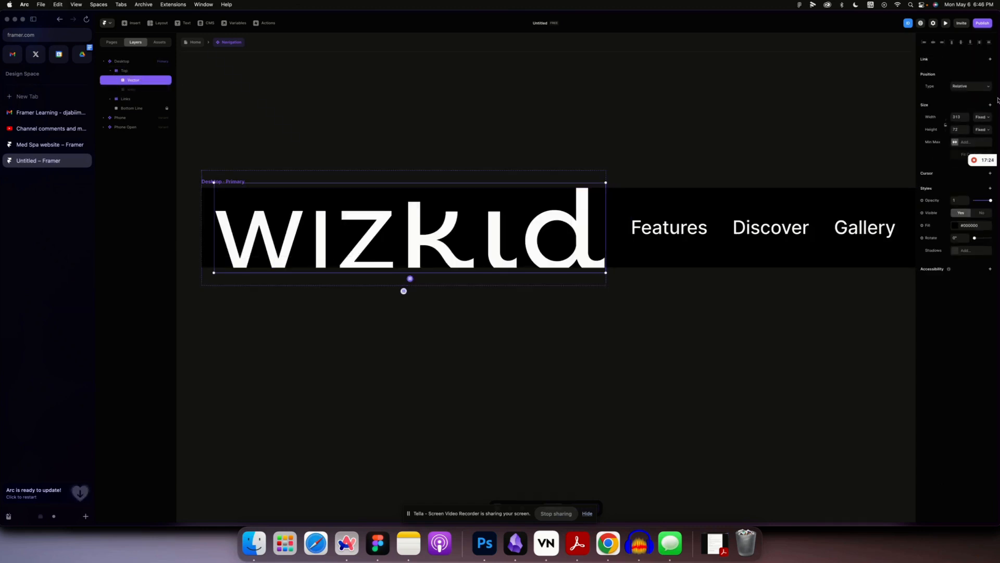
click(958, 118)
text(150)
key(Return)
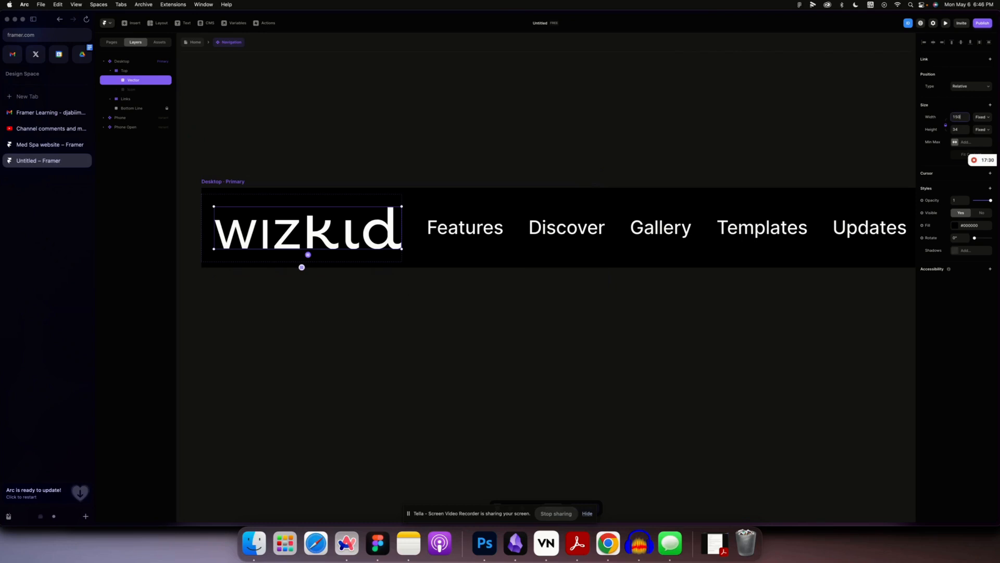
Reduce the new logo's width to 80 with its proportions locked.
key(shift+Down)
key(shift+Down)
key(shift+Down)
key(shift+Down)
key(shift+Down)
key(shift+Down)
key(shift+Down)
key(shift+Down)
key(shift+Down)
key(shift+Down)
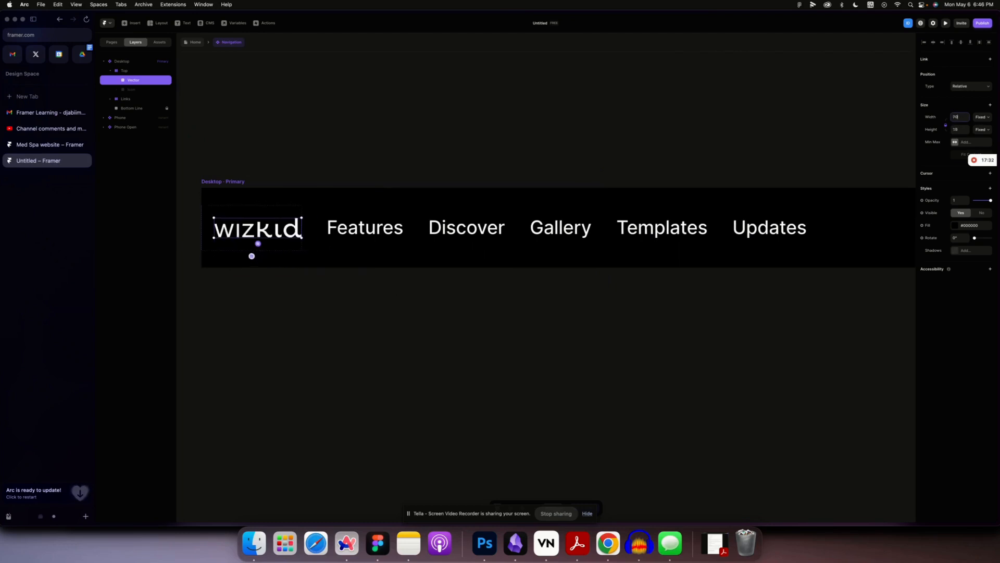
key(shift+Down)
key(shift+Up)
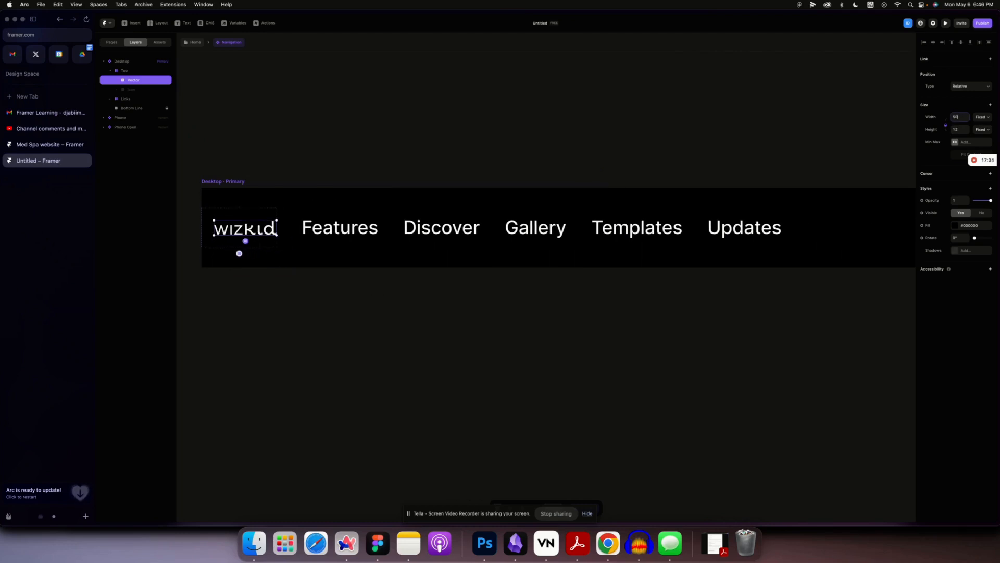
key(shift+Up)
key(shift+Up)
key(shift+Up)
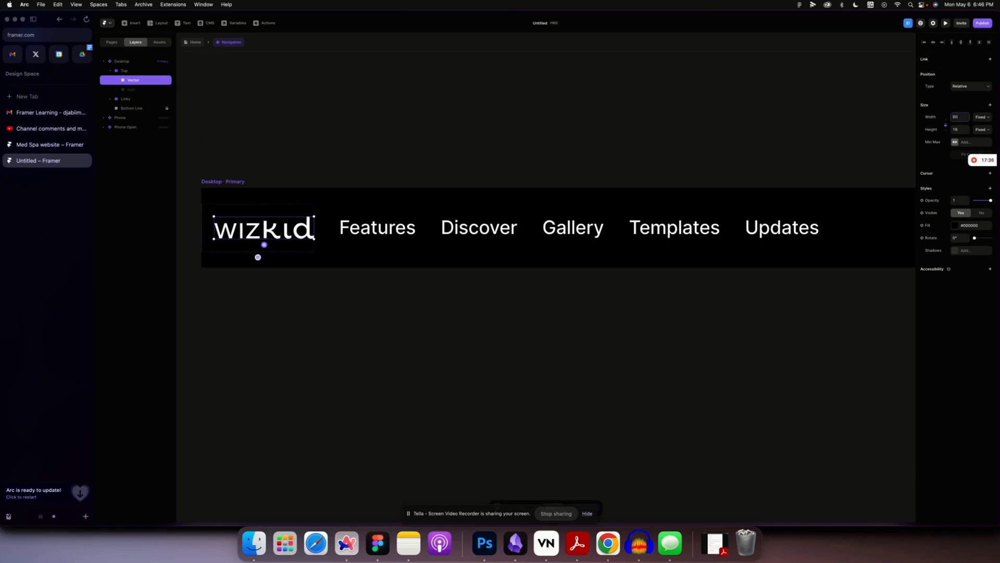
click(386, 286)
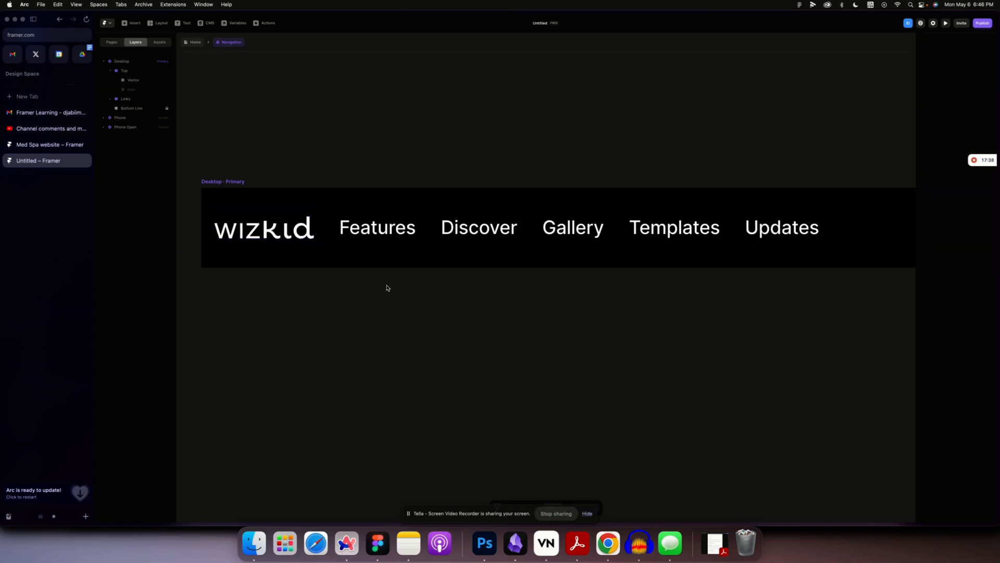
Check the logo in the navigation bar on the Home page, and reopen the Navigation component.
key(Escape)
key(super+minus)
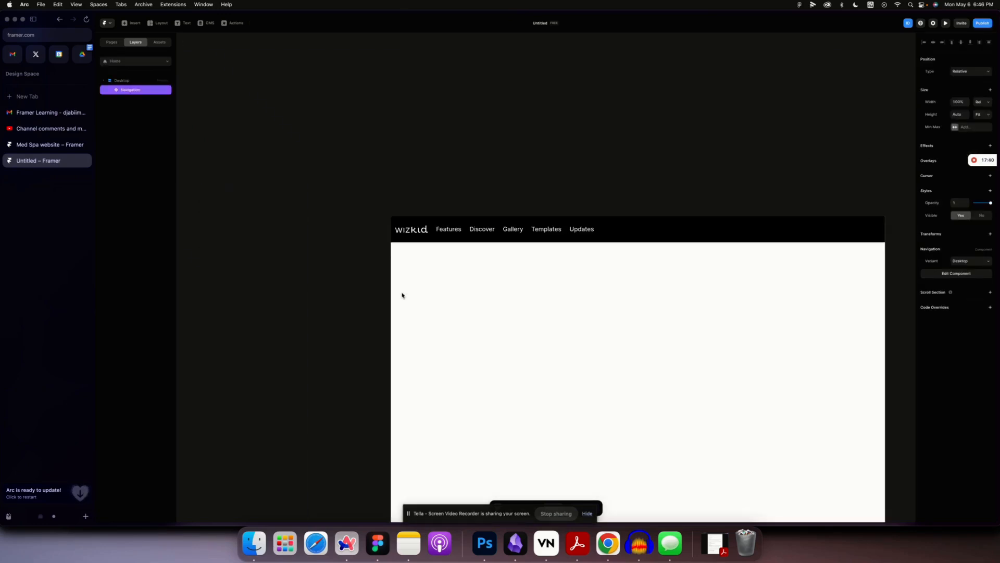
key(super+equal)
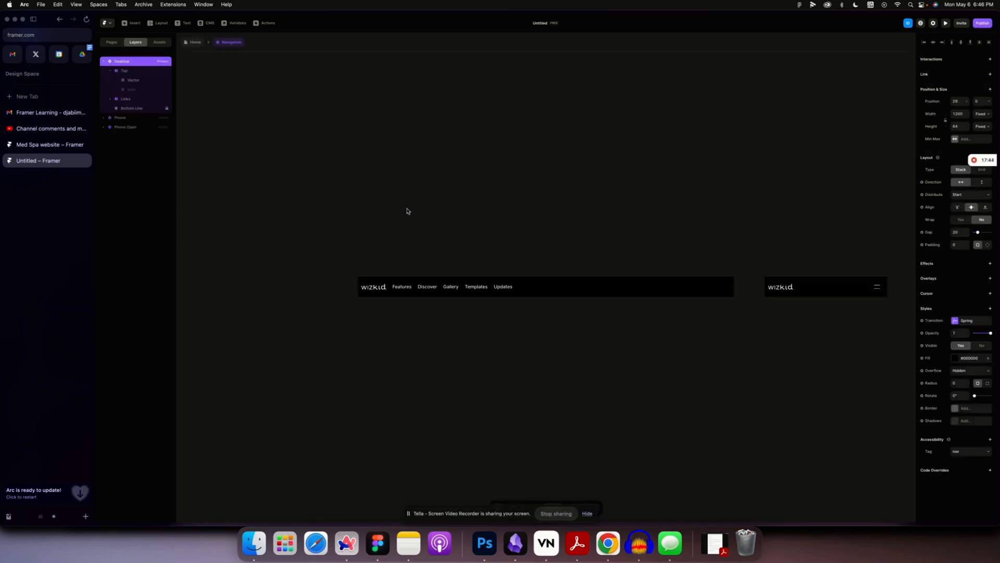
double_click(409, 211)
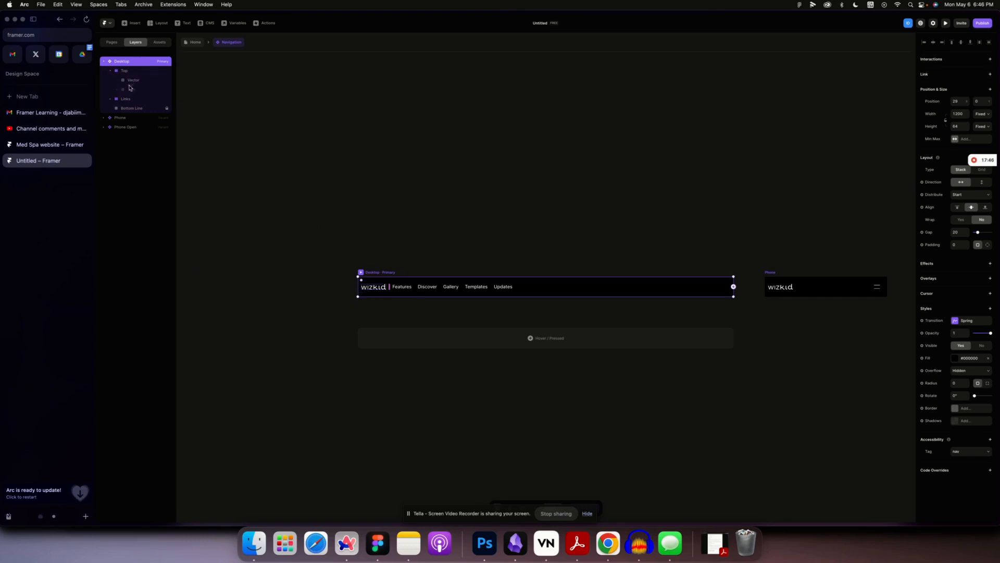
Set the gap of the Desktop variant's stack to 35 to space the logo from the links.
click(368, 290)
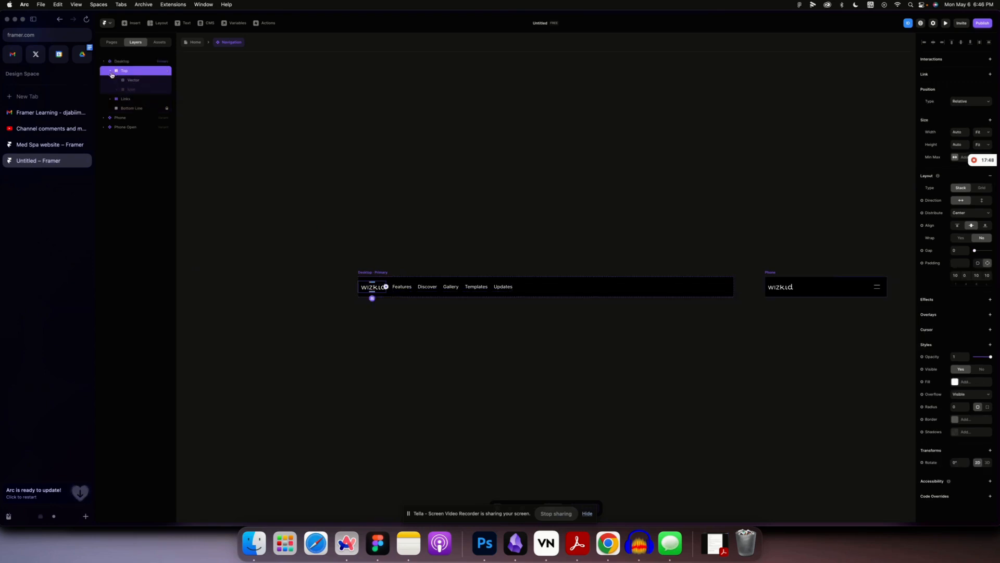
key(Escape)
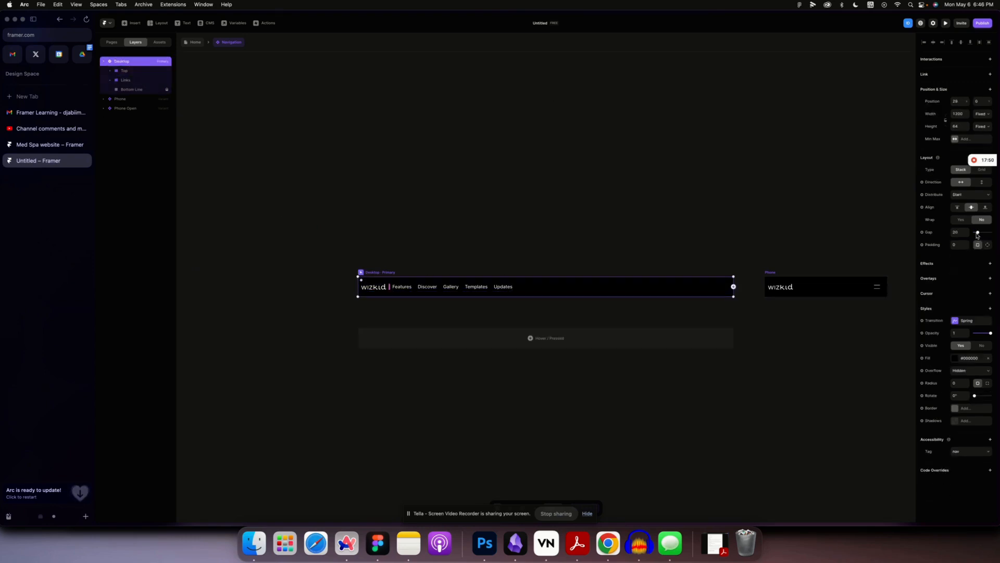
drag(978, 234, 980, 234)
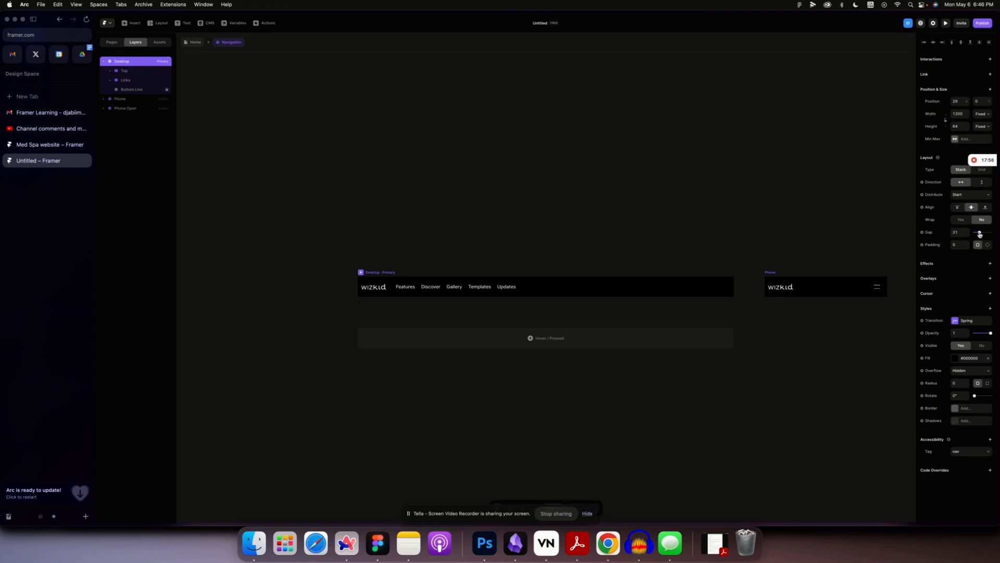
click(956, 232)
text(35)
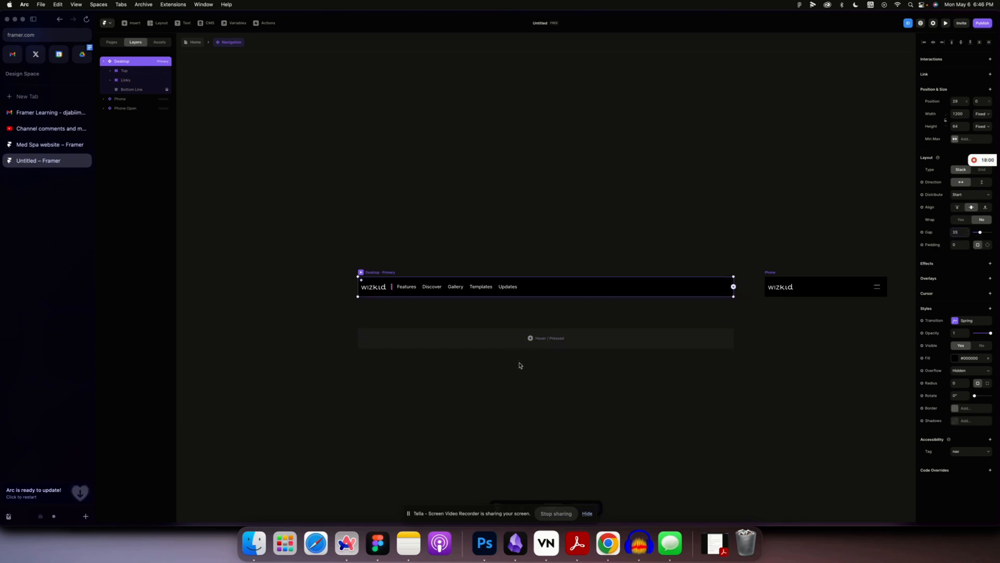
click(532, 360)
scroll(534, 360, right, 10)
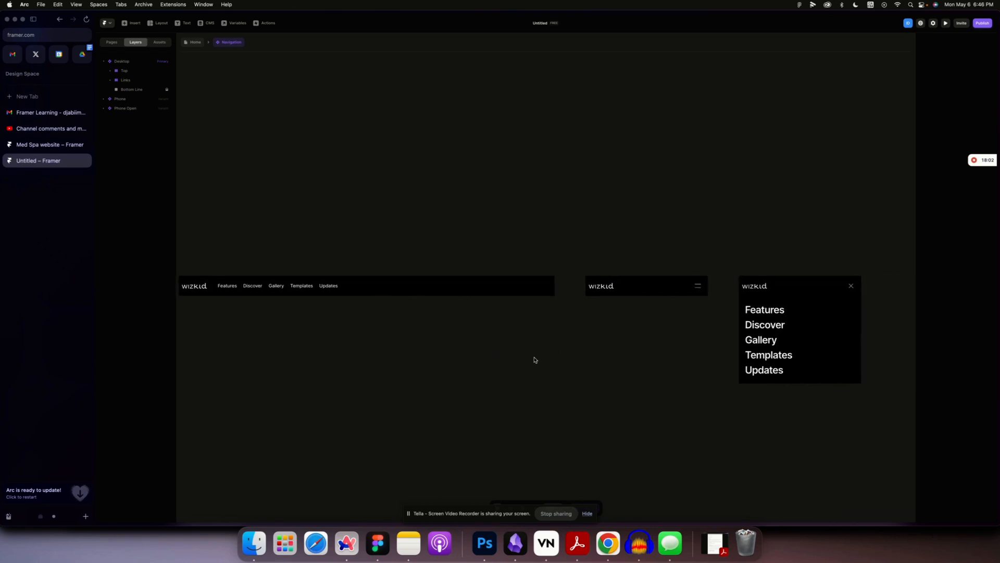
Examine the wizkid logo's size and spacing in the Phone, Phone Open and Desktop variants of the navigation.
key(super+equal)
key(super+equal)
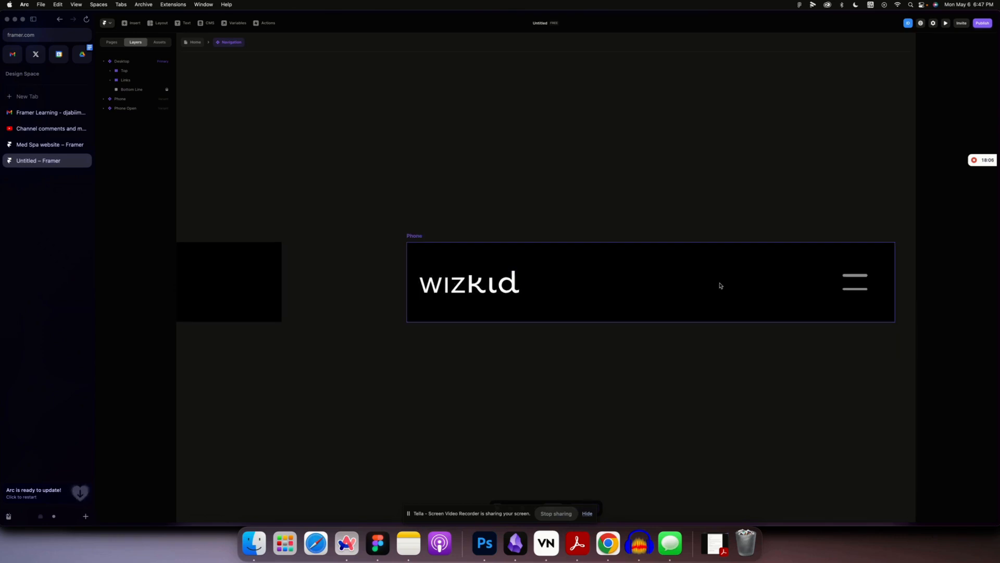
scroll(549, 292, right, 15)
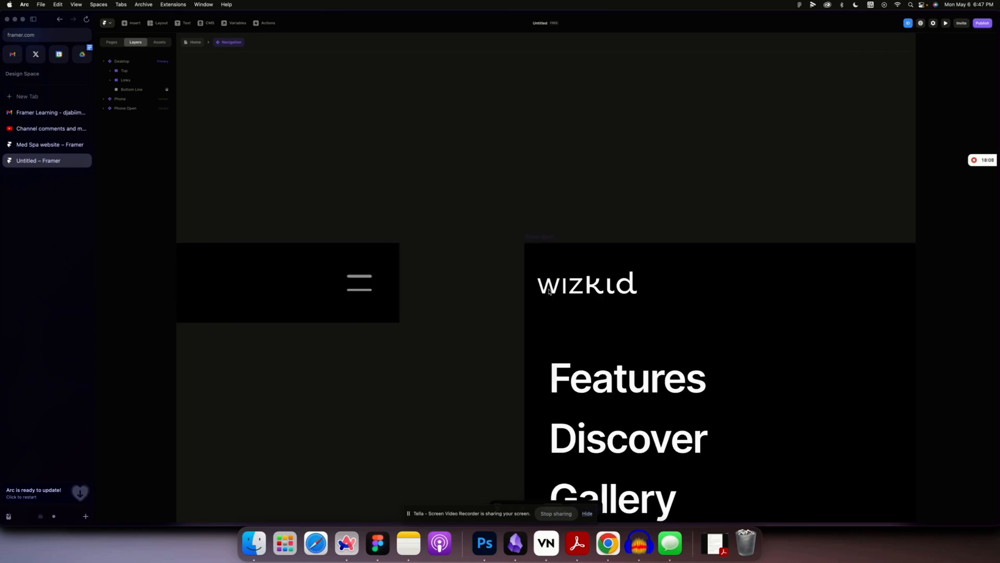
scroll(549, 292, left, 3)
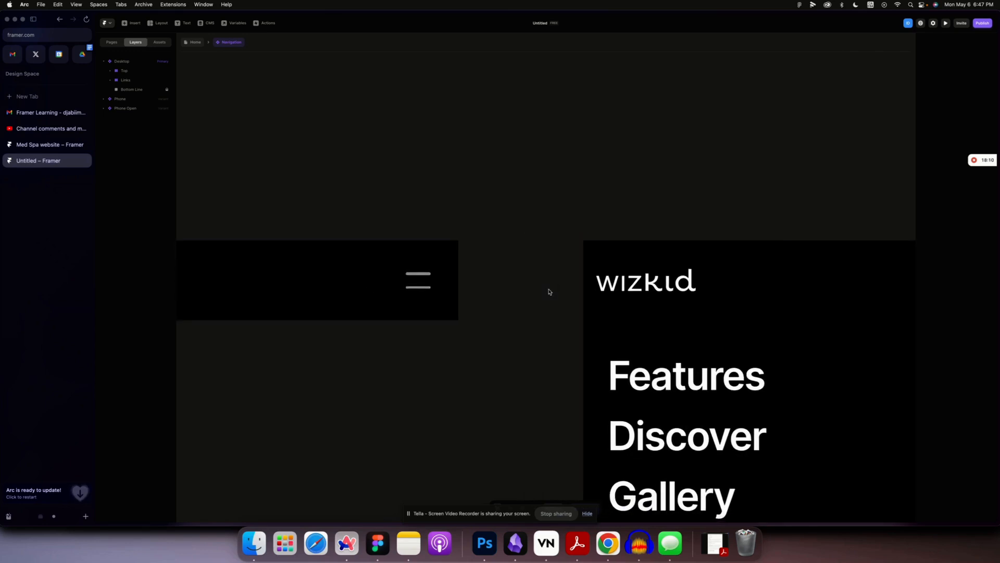
scroll(549, 291, left, 20)
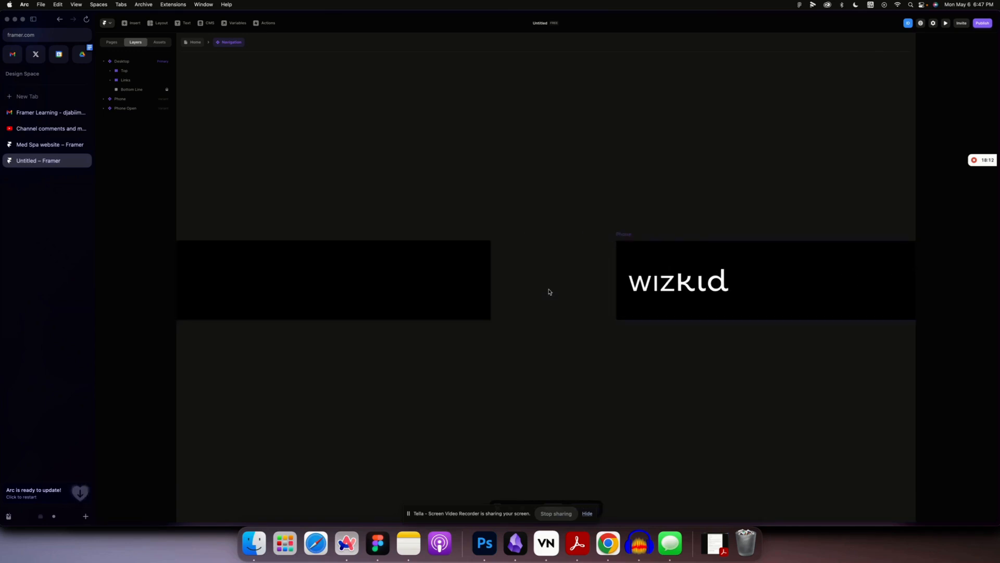
scroll(549, 291, left, 15)
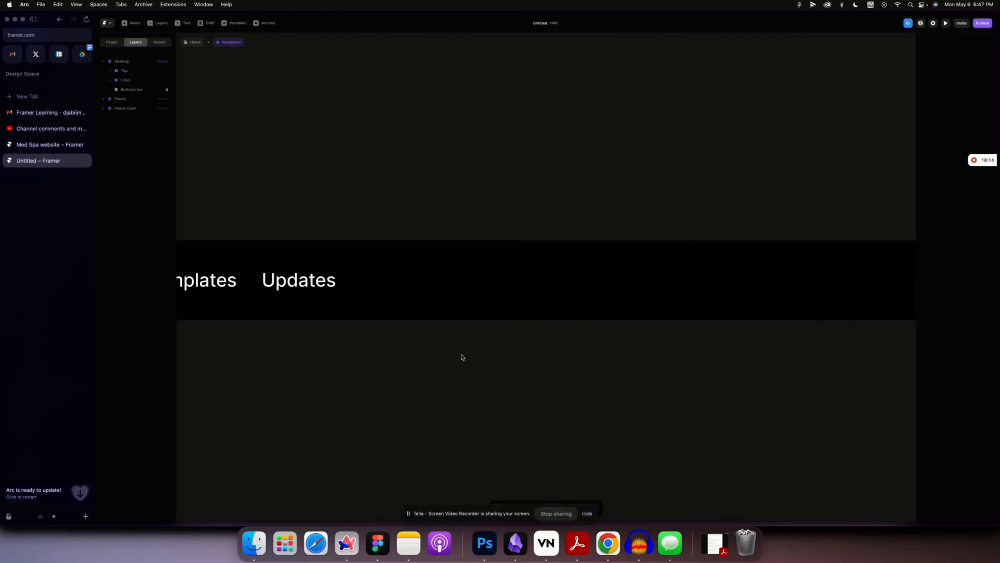
scroll(461, 357, down, 3)
scroll(463, 358, left, 10)
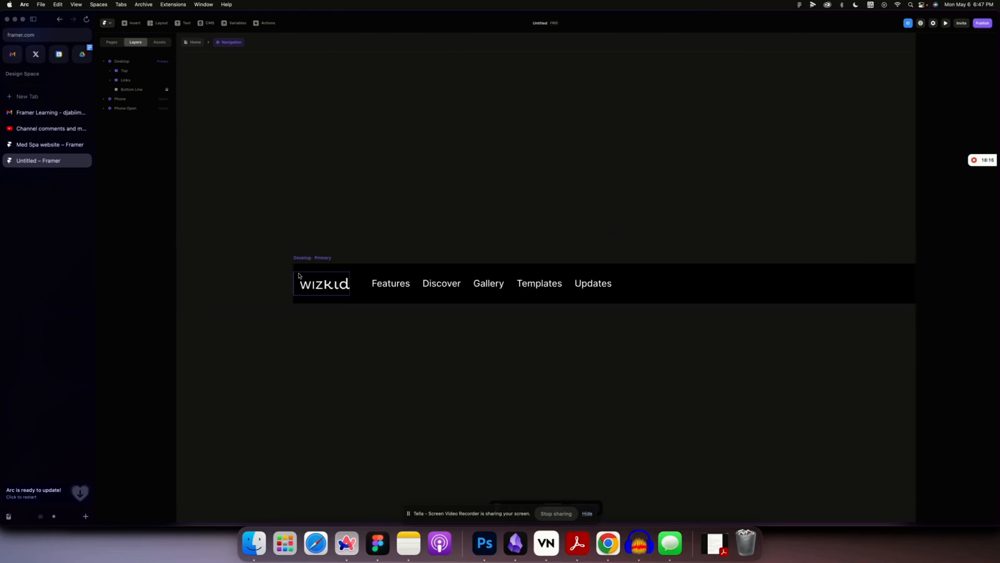
scroll(346, 337, up, 5)
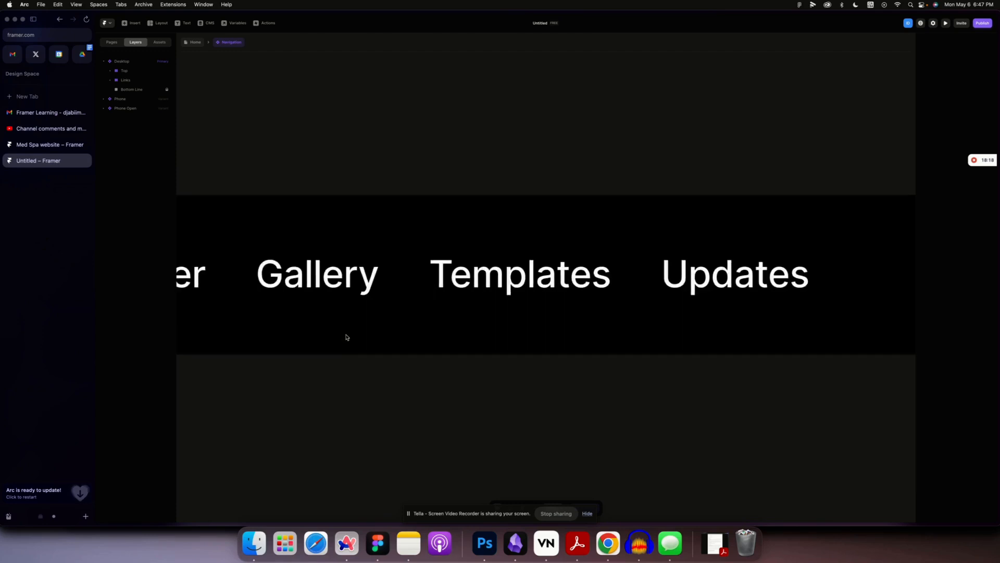
scroll(346, 337, left, 10)
scroll(346, 337, right, 1)
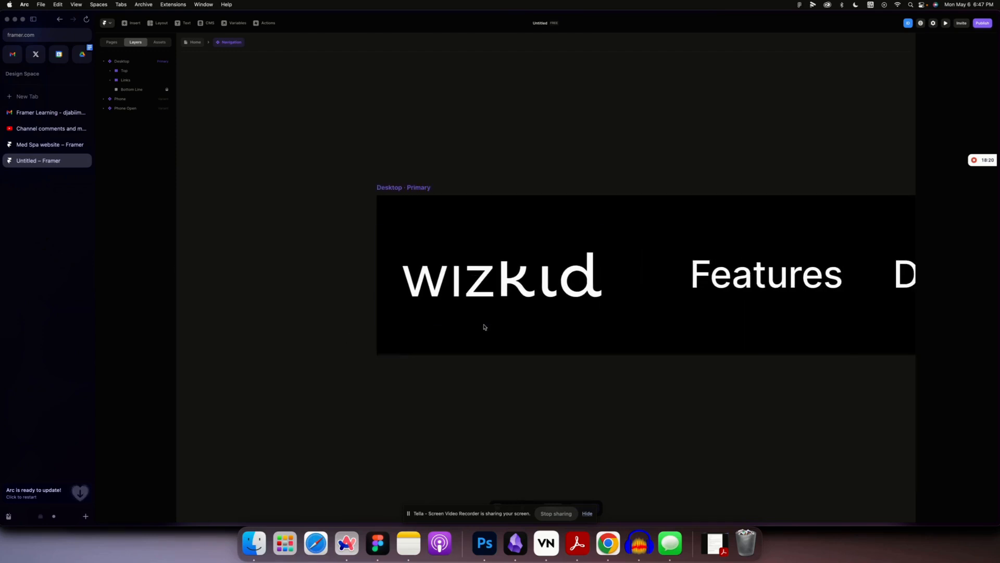
scroll(493, 319, right, 5)
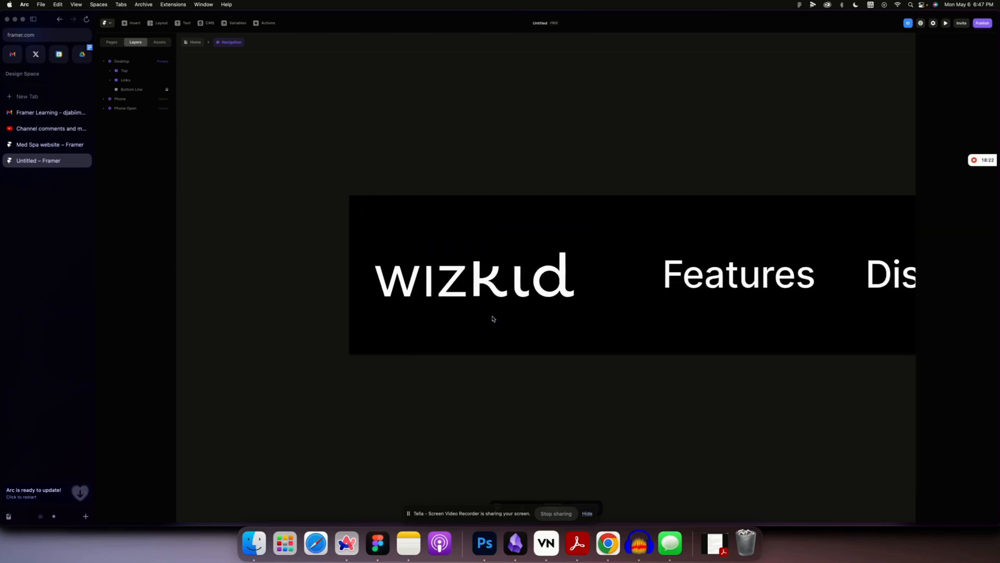
scroll(491, 311, right, 3)
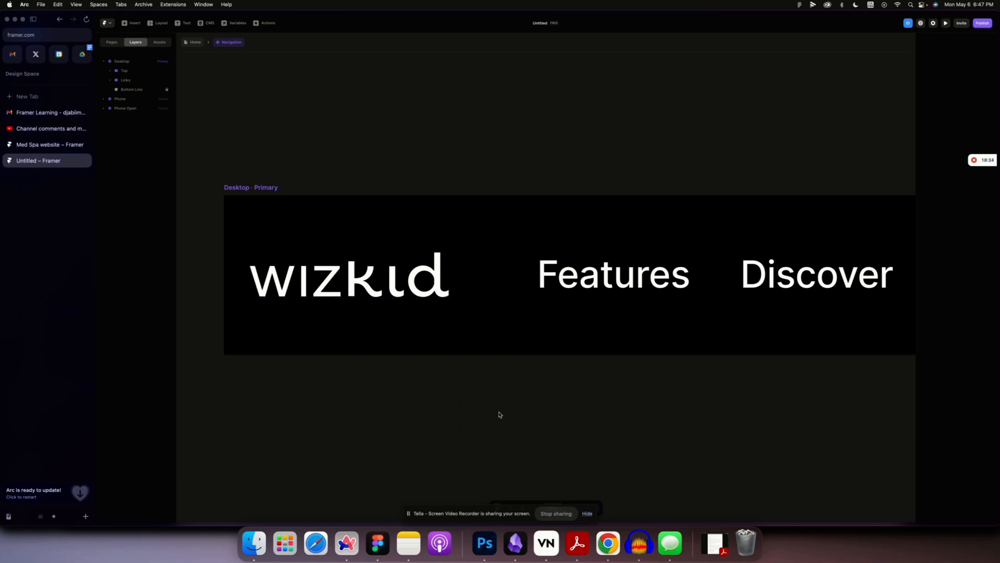
Switch to Figma and review how the "id" logo is used in the headers and footers of the homepage designs.
click(377, 543)
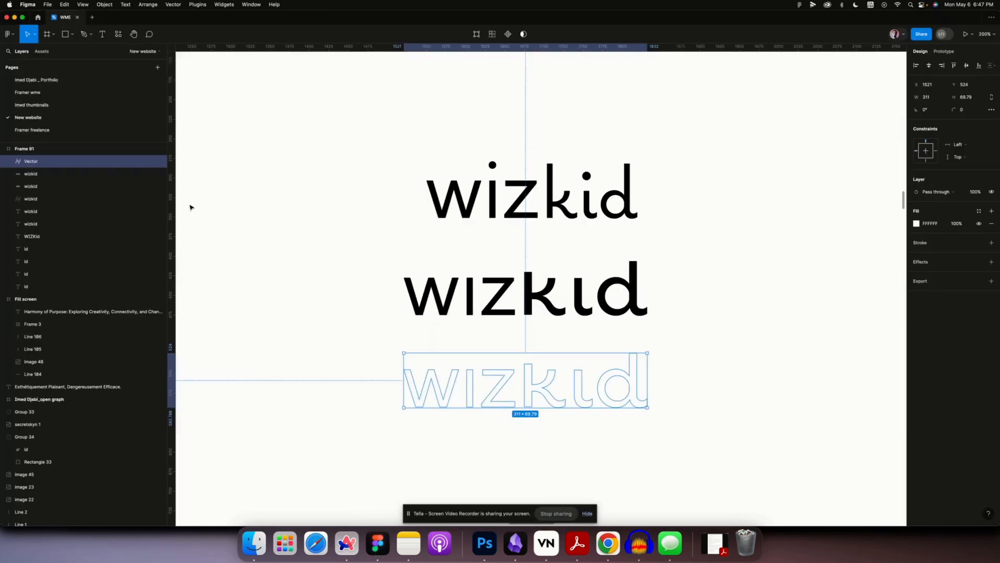
click(342, 189)
scroll(341, 189, down, 10)
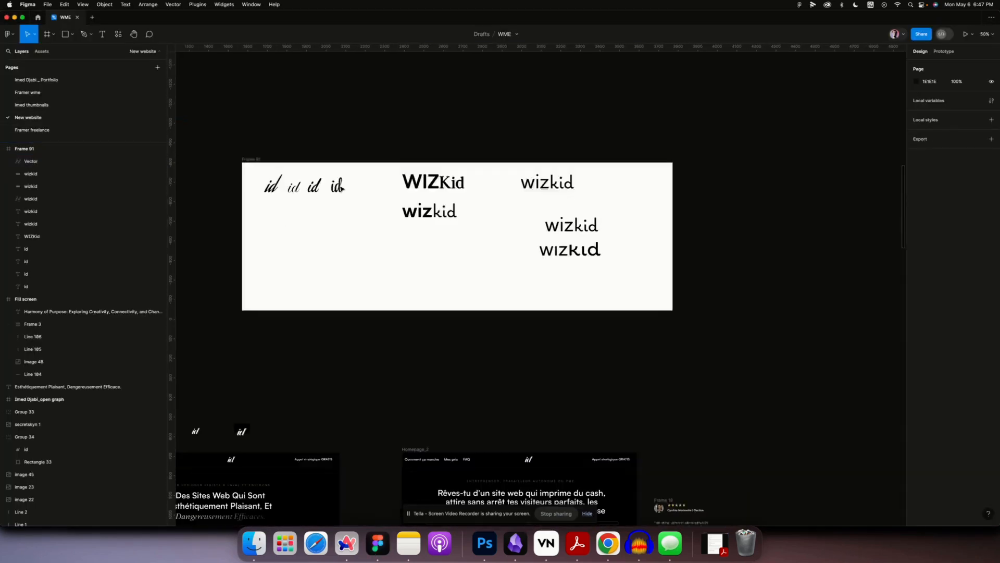
scroll(365, 110, down, 5)
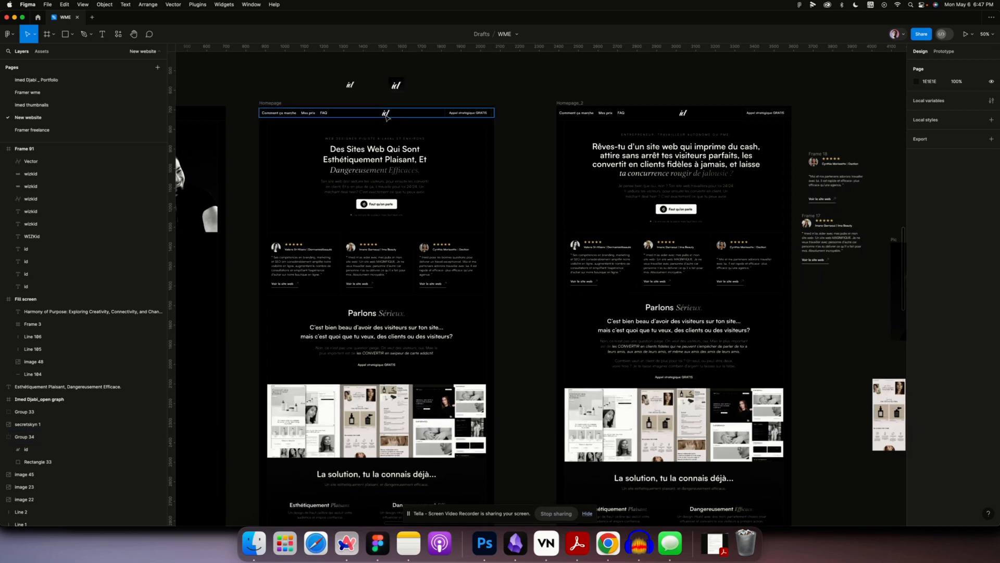
scroll(386, 118, left, 5)
scroll(386, 118, up, 2)
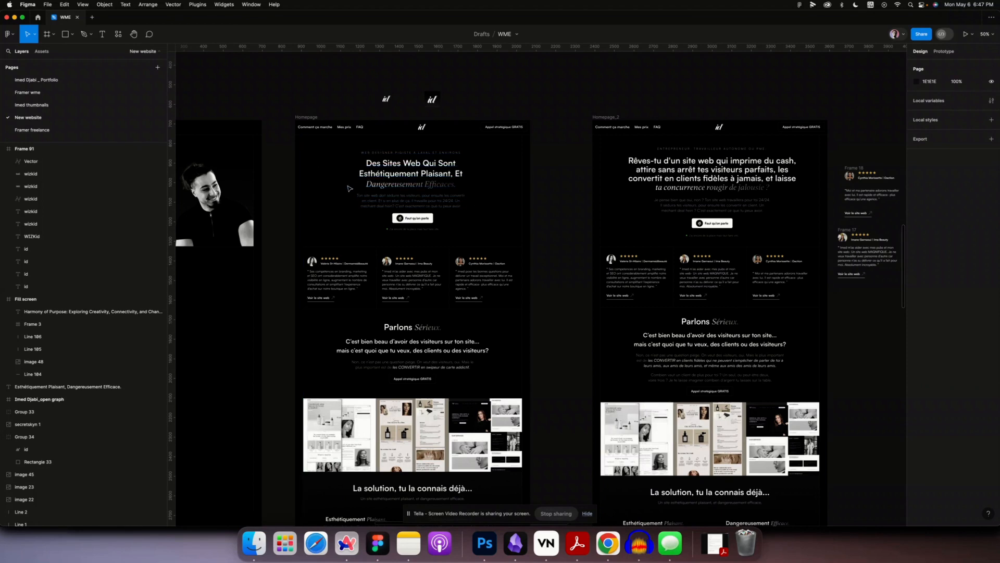
scroll(390, 146, down, 1)
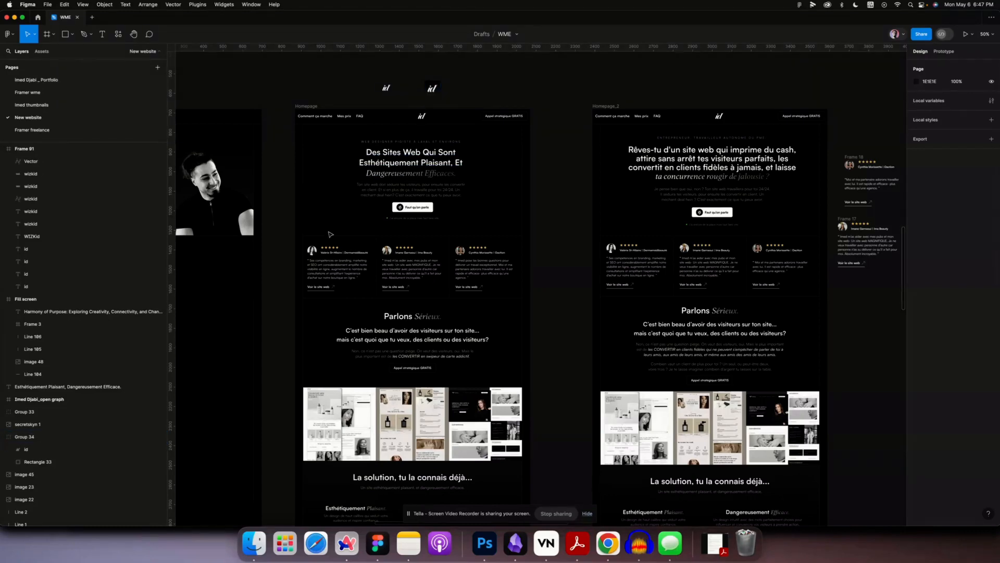
scroll(329, 235, down, 15)
scroll(330, 234, down, 5)
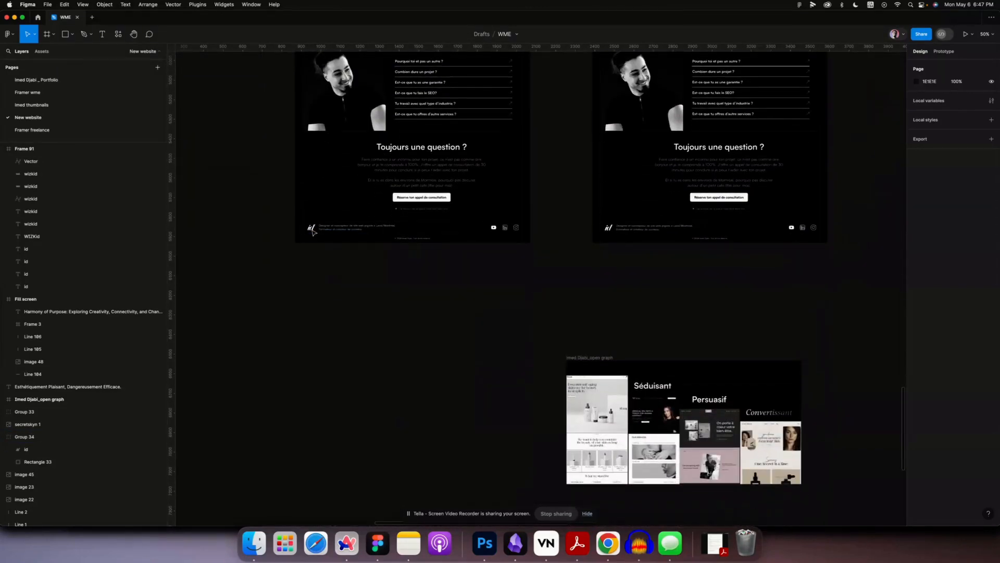
scroll(352, 256, up, 10)
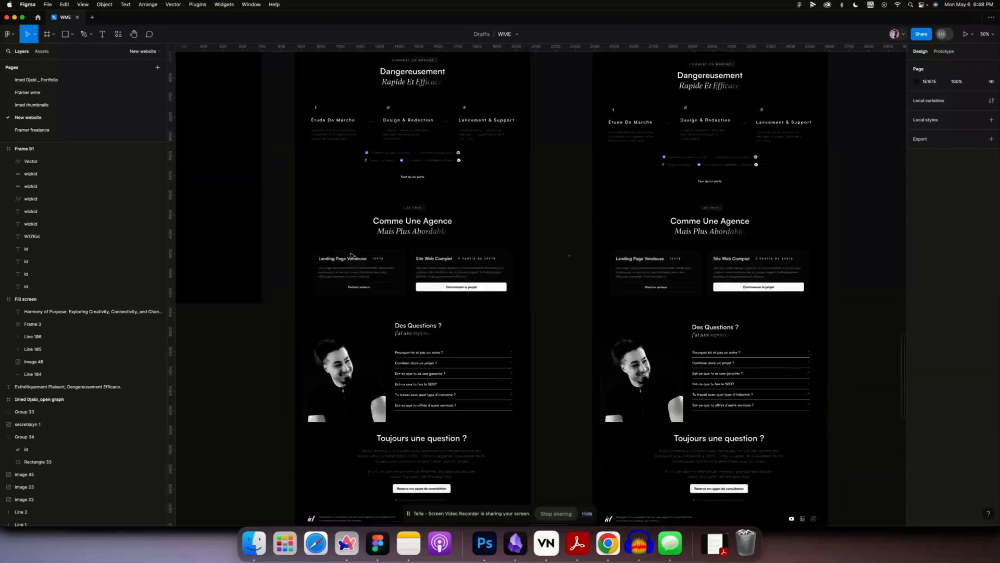
scroll(352, 255, up, 5)
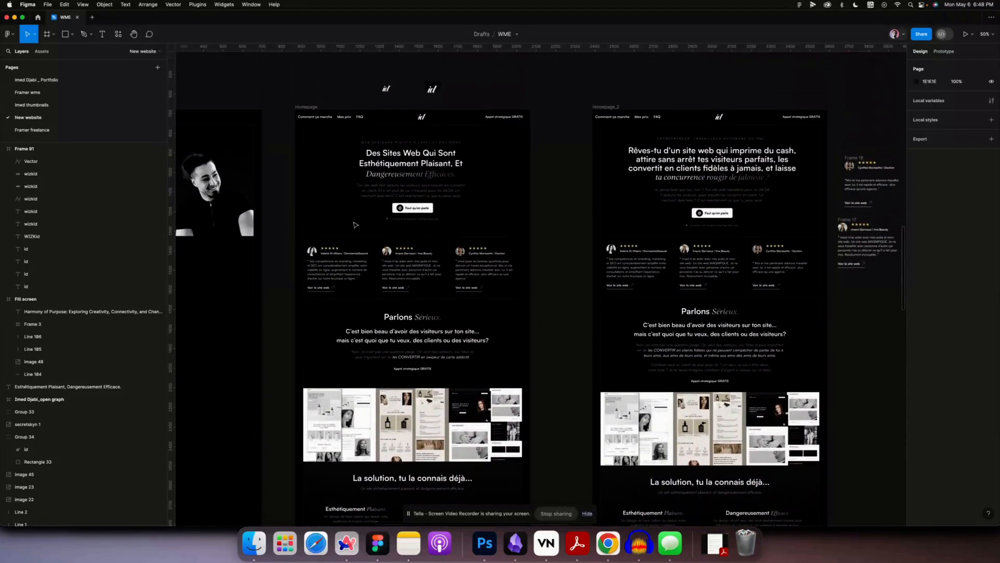
scroll(343, 314, up, 4)
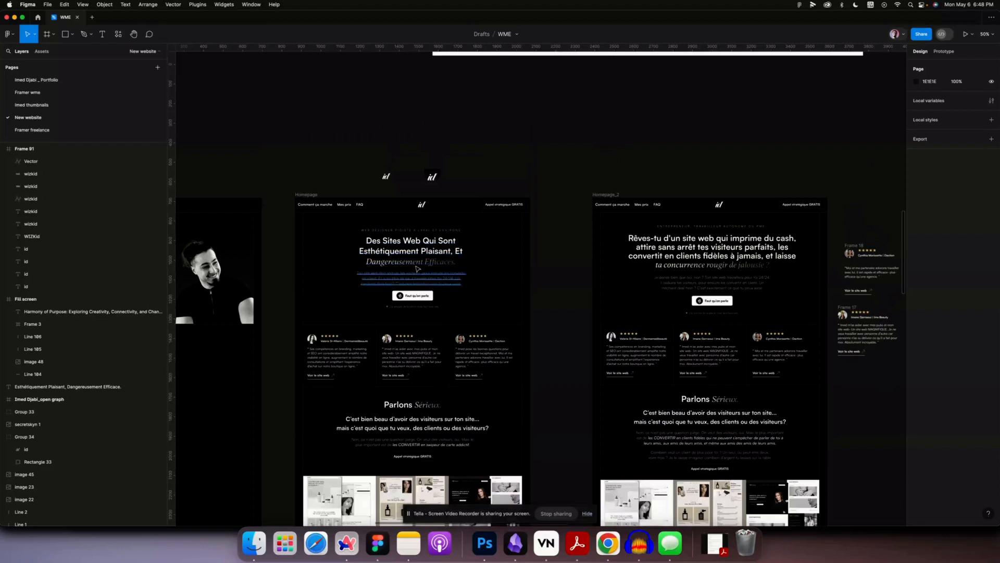
Return to the Framer project and inspect the wizkid logo beside the links in the Desktop navigation variant.
click(362, 555)
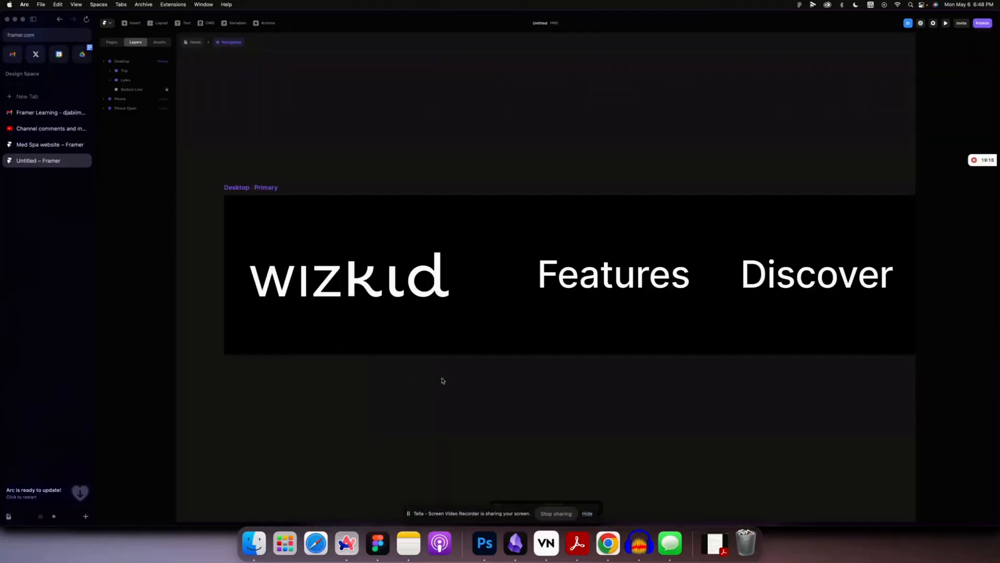
key(super+minus)
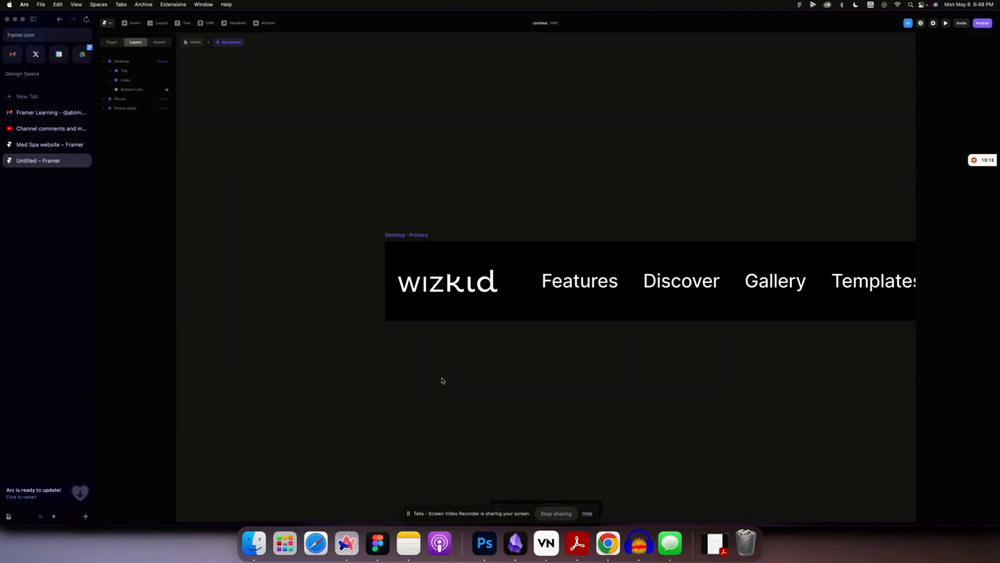
scroll(442, 380, right, 4)
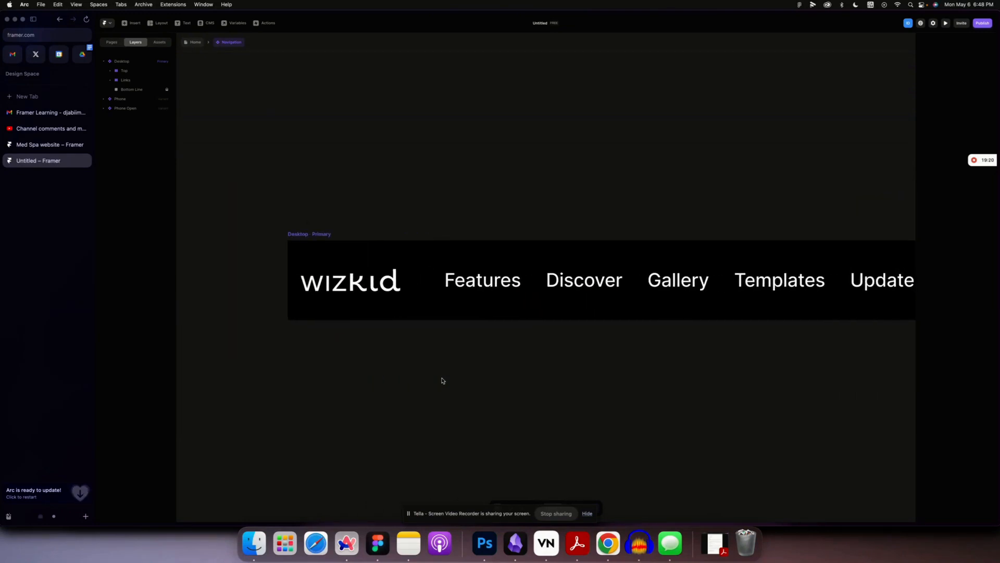
scroll(442, 380, right, 4)
scroll(425, 371, left, 3)
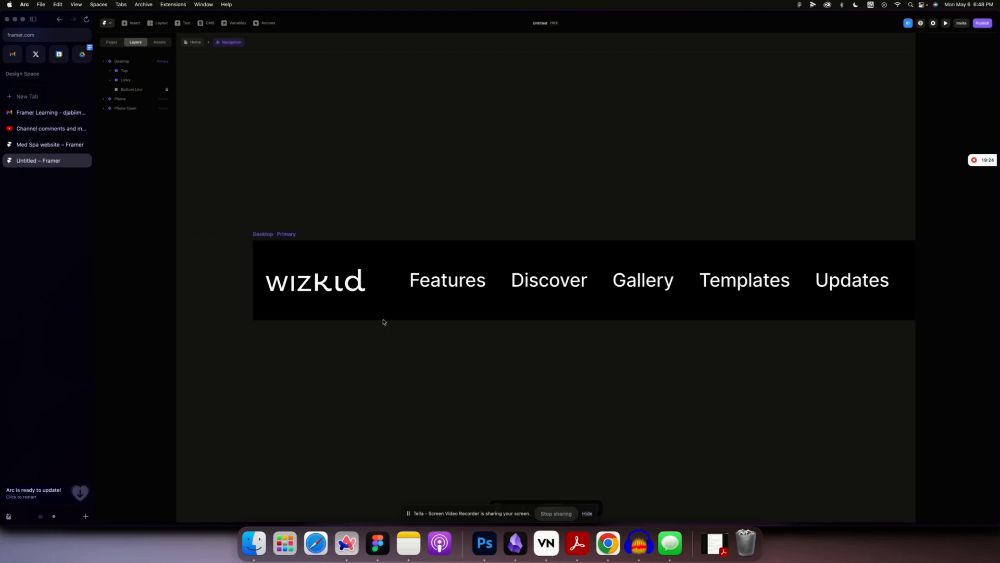
click(313, 282)
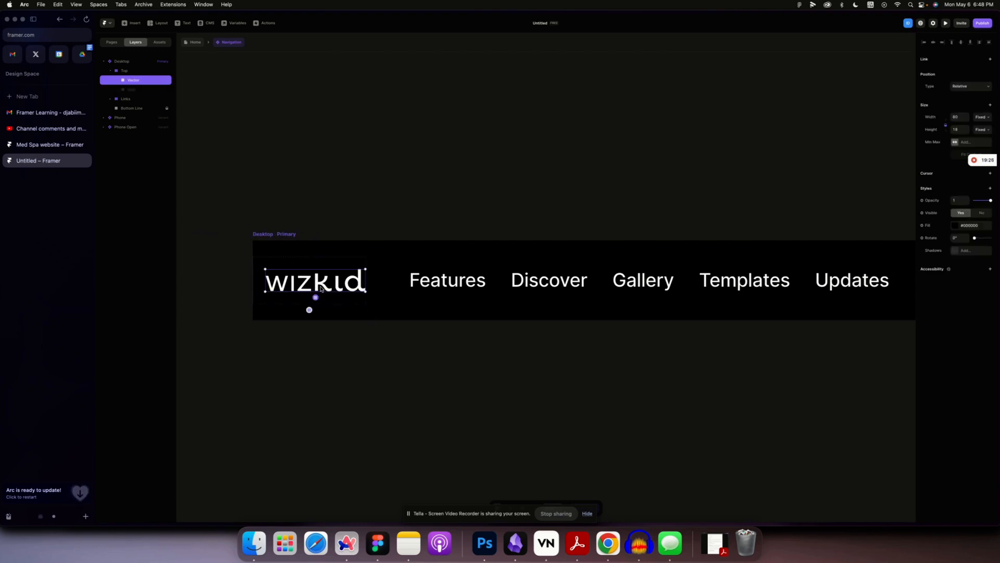
scroll(321, 288, right, 2)
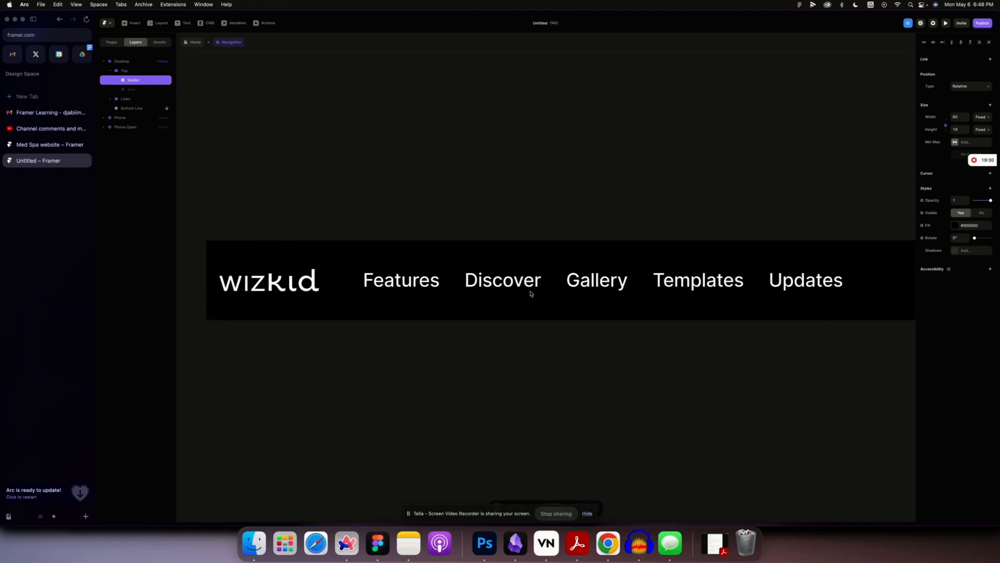
scroll(530, 291, right, 1)
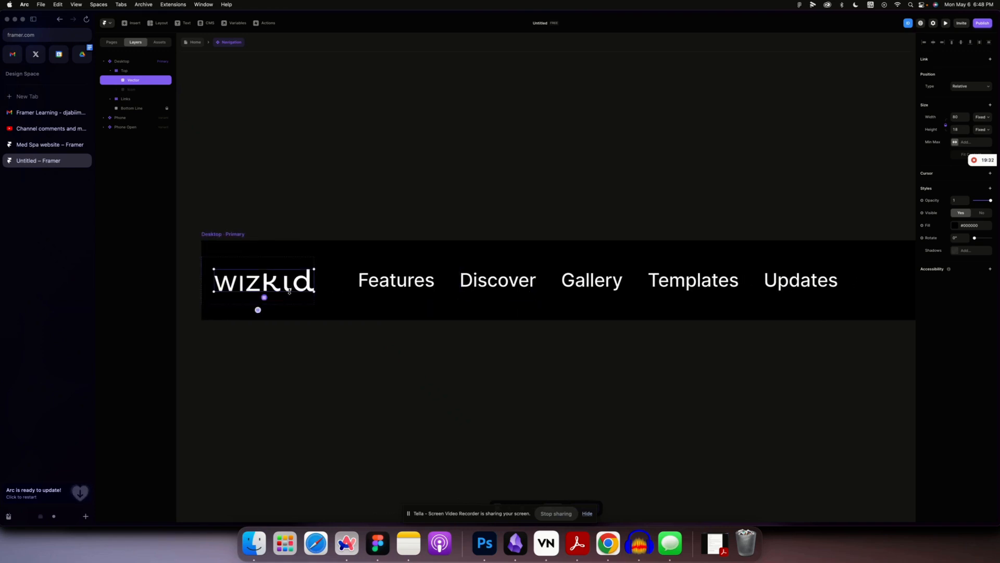
click(365, 359)
key(super+minus)
key(super+minus)
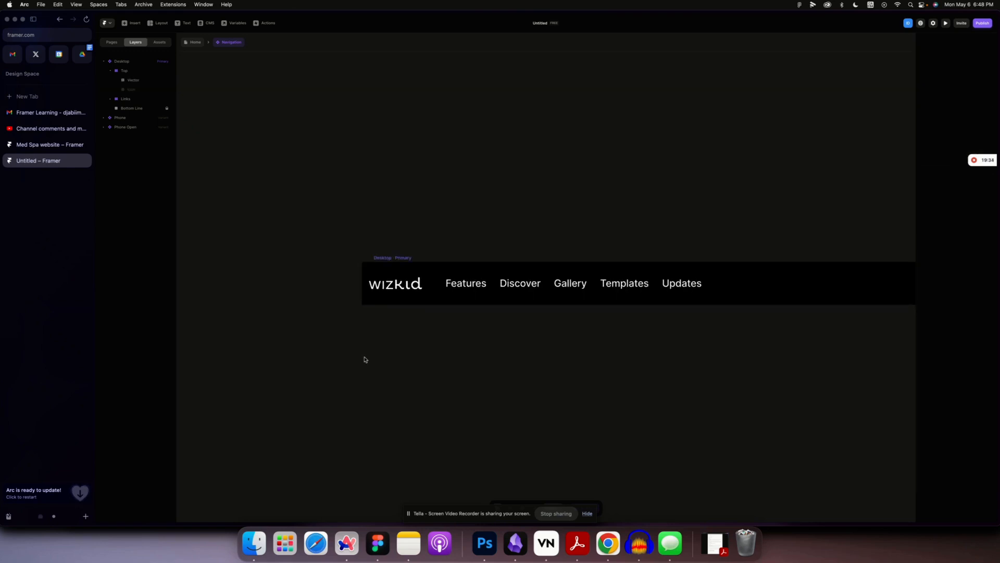
scroll(365, 359, right, 5)
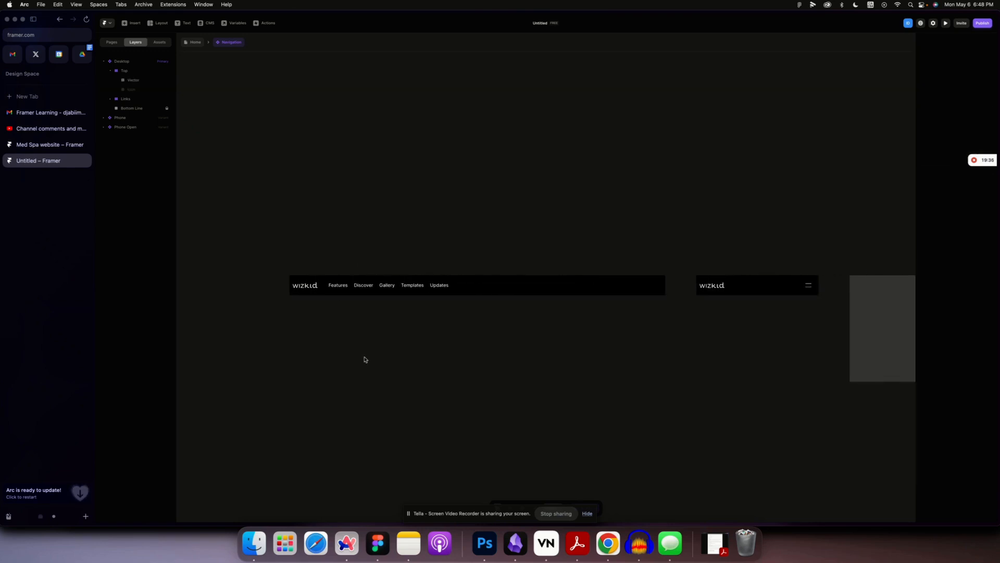
Rename the wizkid vector layer in the Desktop variant's Top stack as Logo.
click(305, 287)
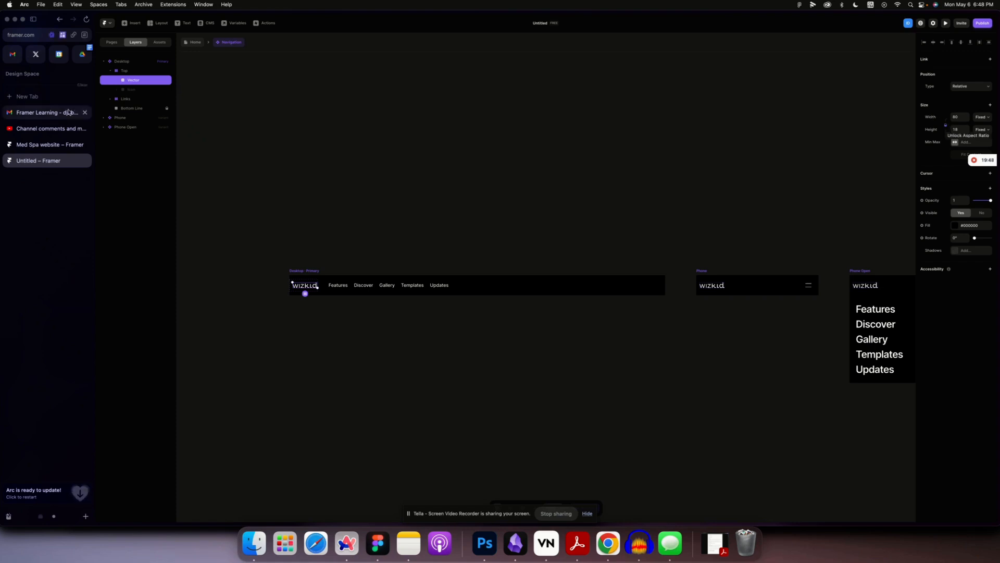
double_click(135, 80)
text(Logo)
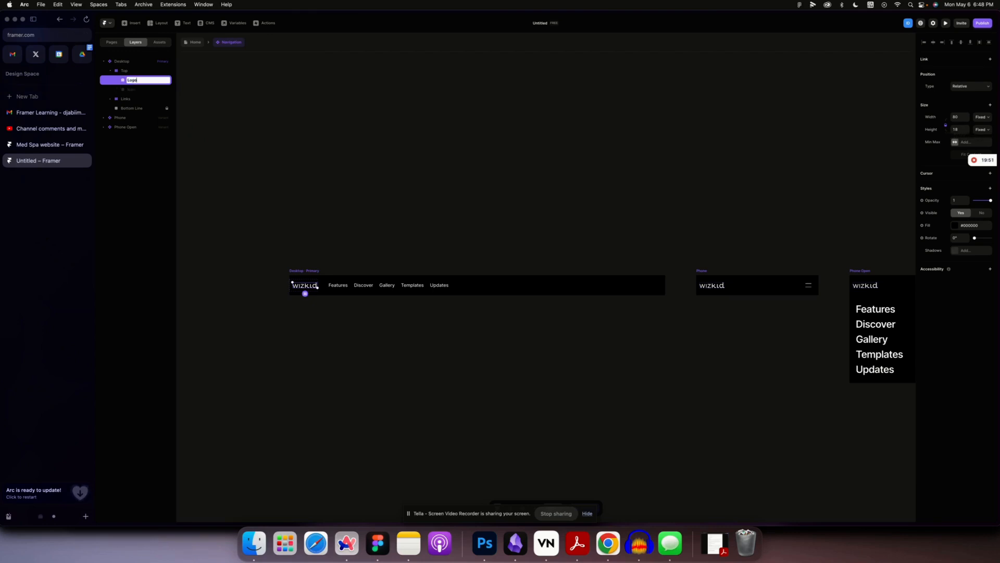
key(Return)
double_click(283, 195)
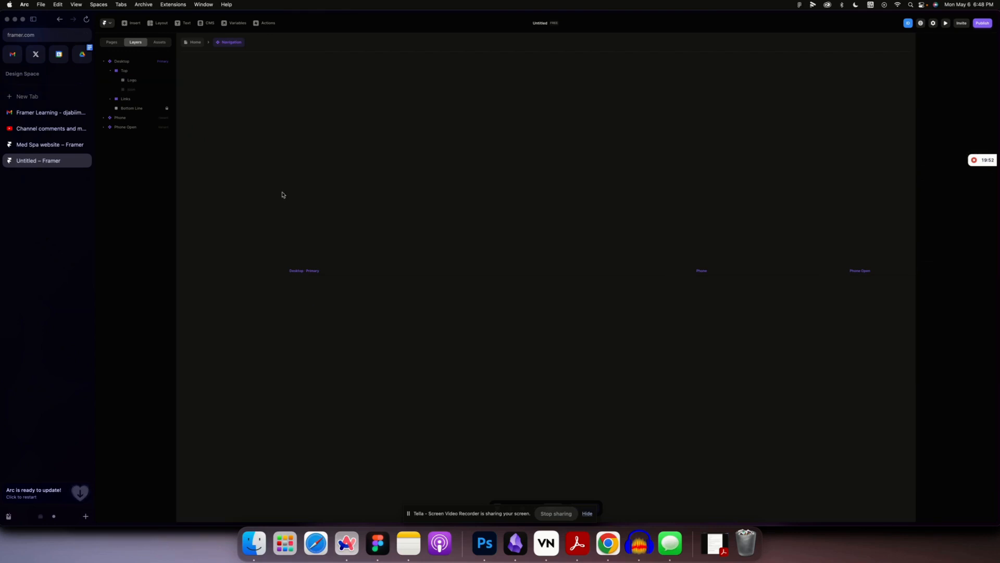
Inspect the Desktop navigation variant up close and select its wizkid logo.
double_click(343, 205)
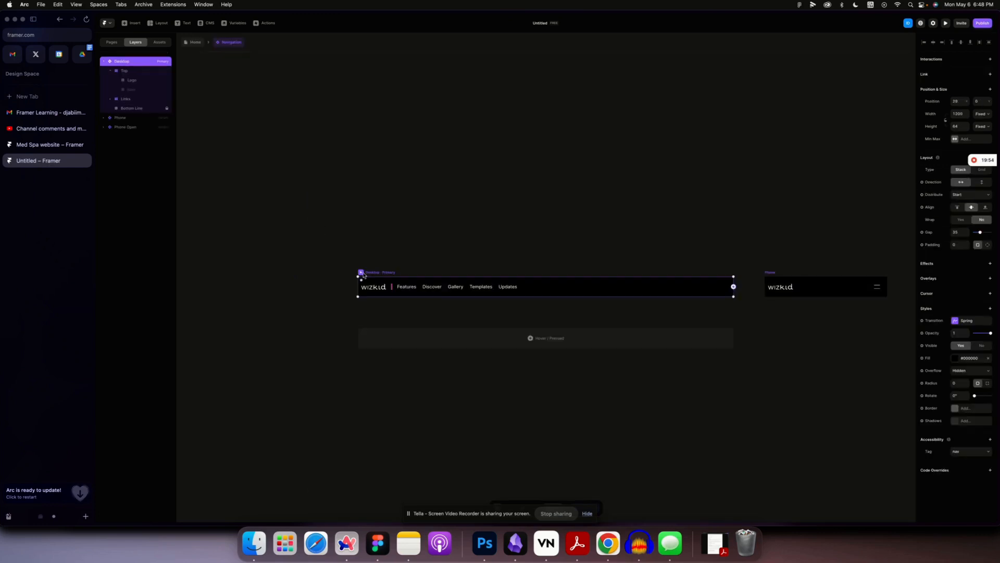
key(super+plus)
key(super+plus)
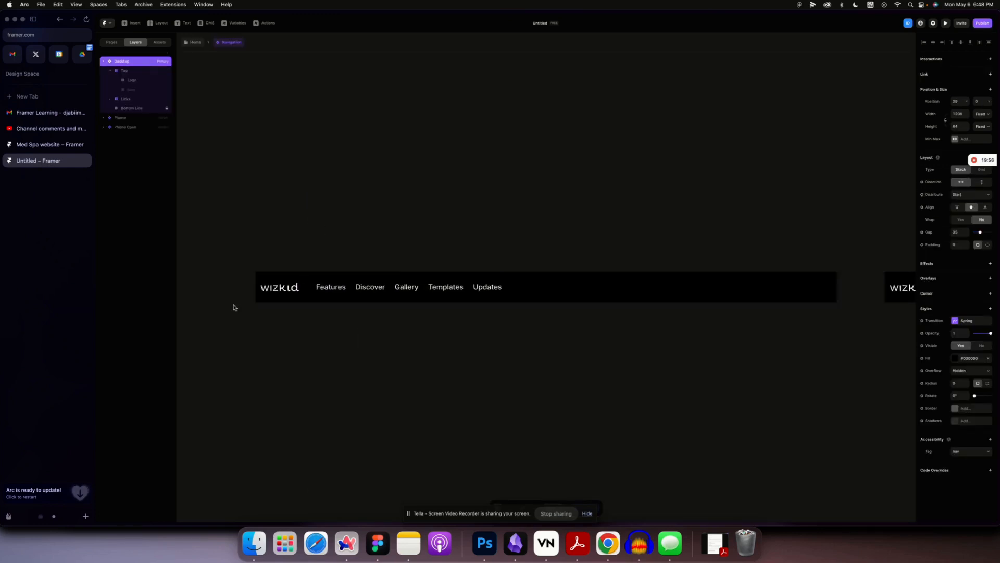
scroll(234, 307, left, 6)
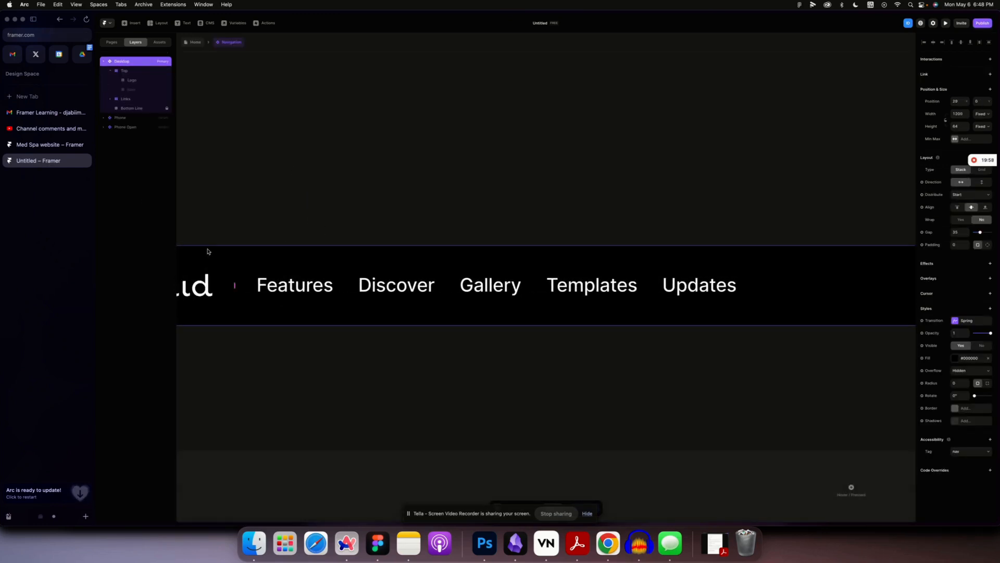
scroll(209, 250, left, 5)
click(355, 292)
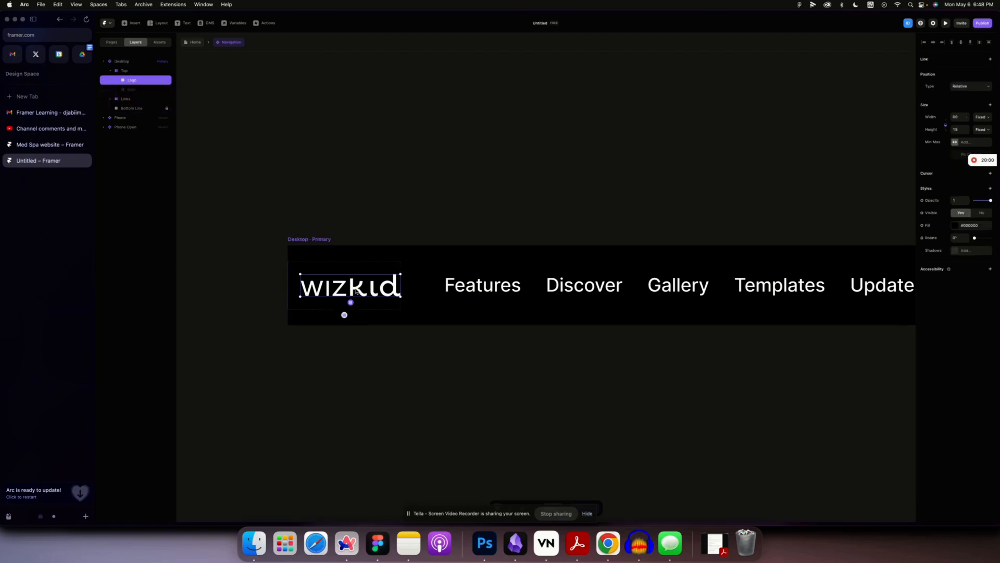
Open the wizkid logo vector in the Desktop variant and recolour all its letter paths with the red fill #CF1111.
click(291, 203)
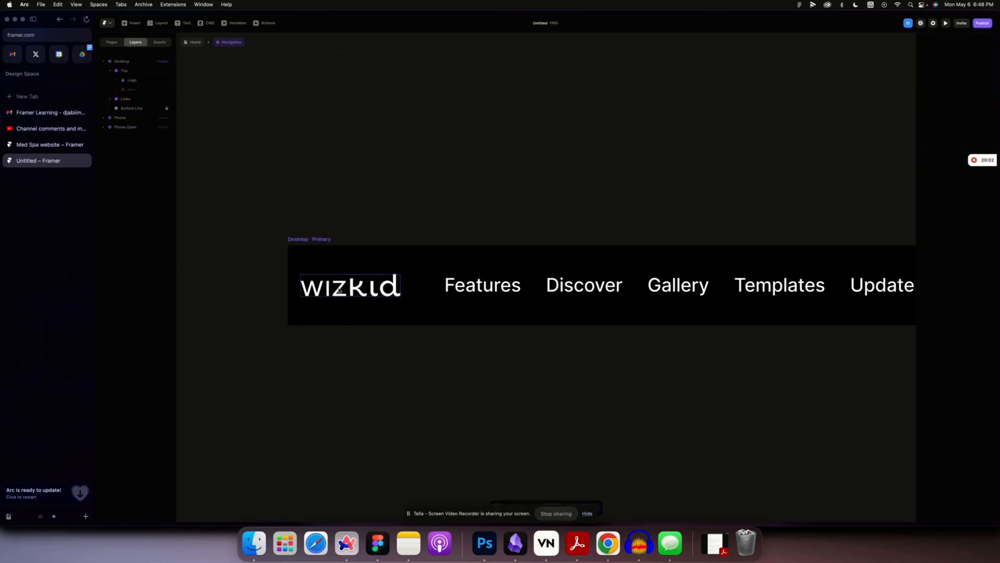
click(340, 291)
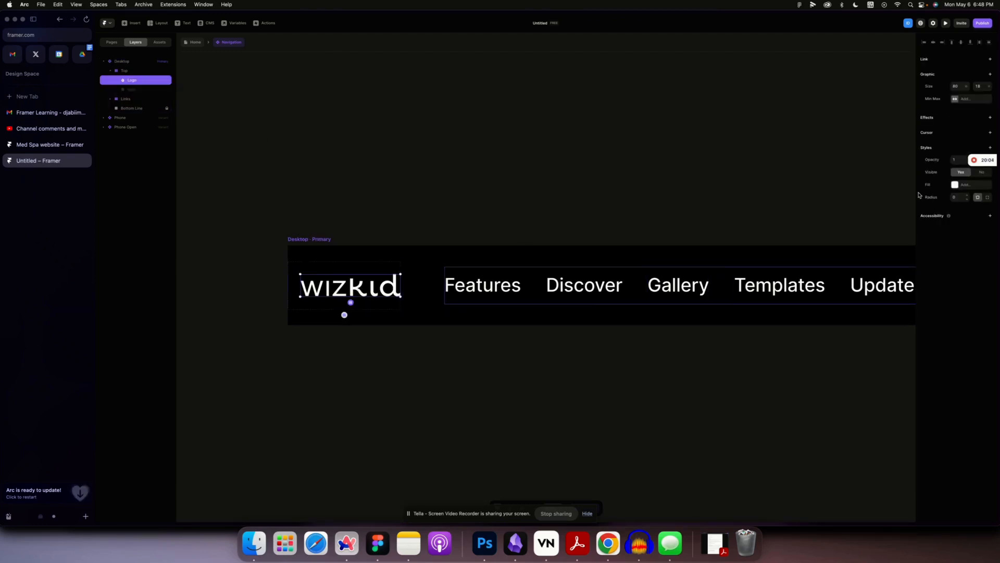
double_click(339, 292)
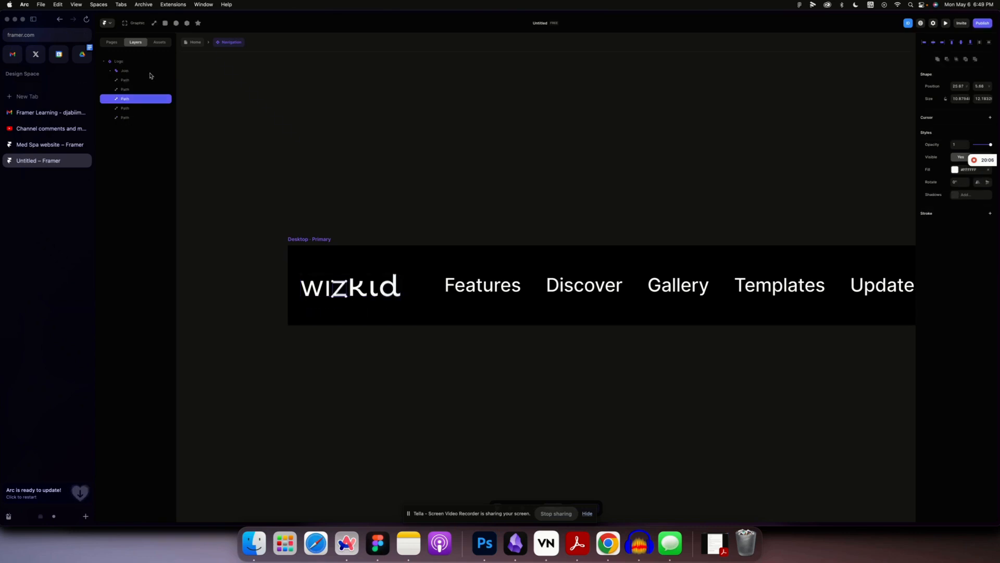
click(134, 71)
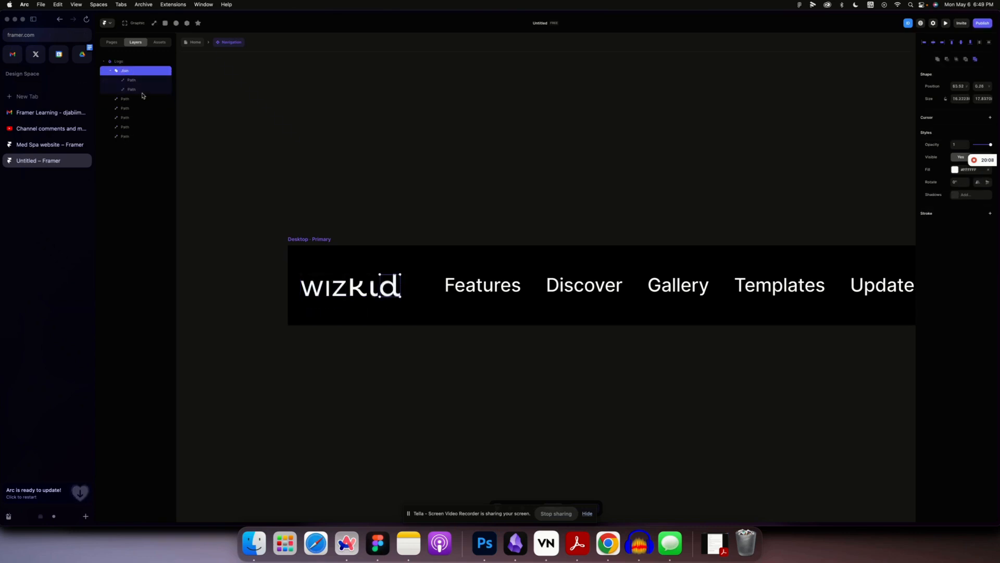
click(138, 84)
shift+click(136, 137)
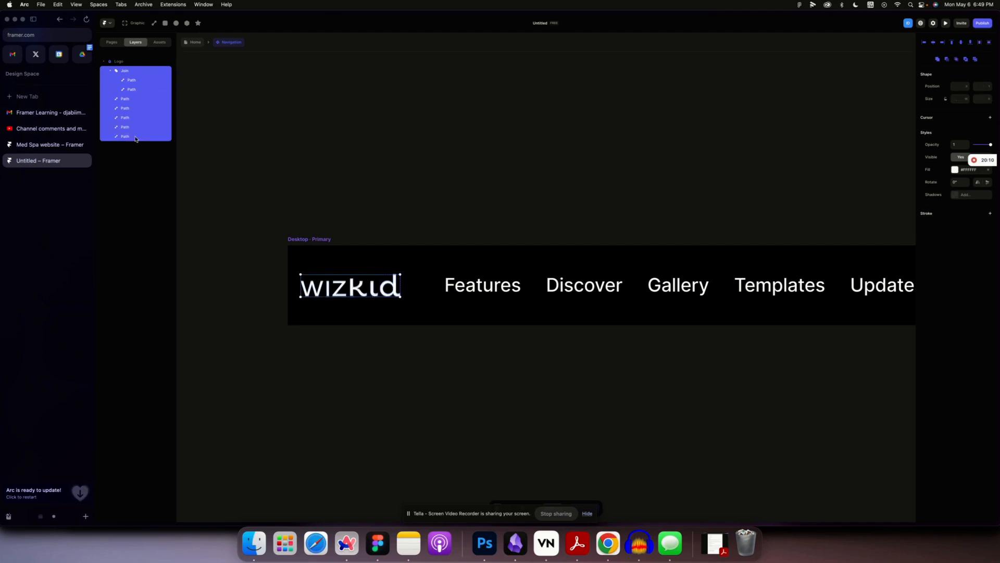
click(955, 170)
drag(877, 239, 900, 219)
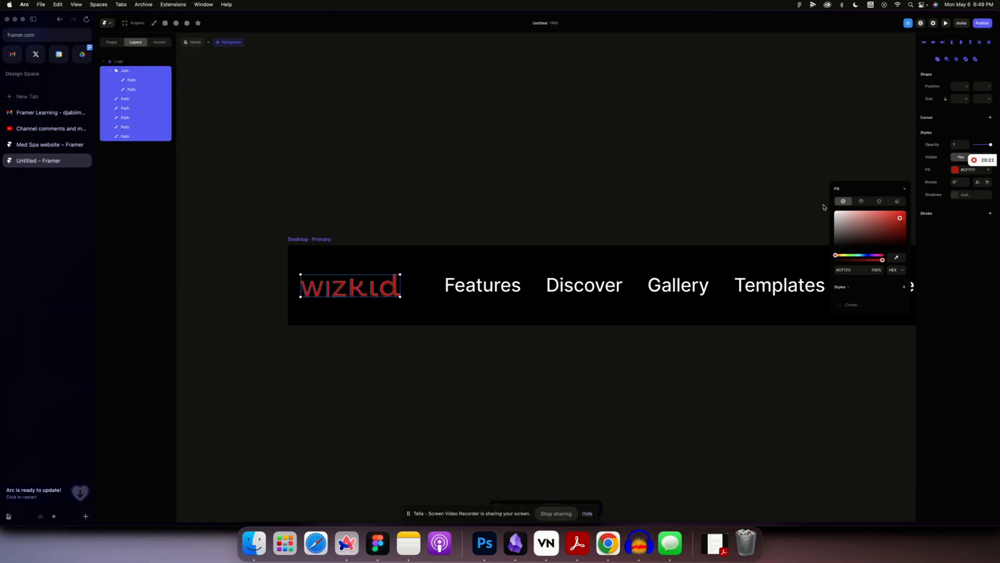
Undo the red fill on the logo's paths and leave vector editing.
click(635, 160)
key(super+z)
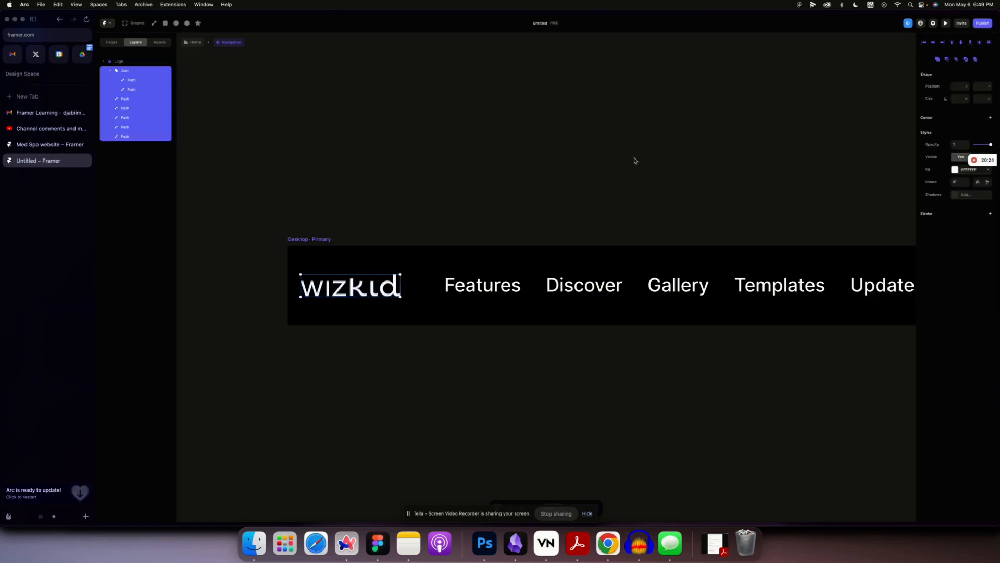
click(635, 161)
Review the white wizkid logo's size and placement beside the links across the Desktop navigation bar.
key(super+minus)
key(super+minus)
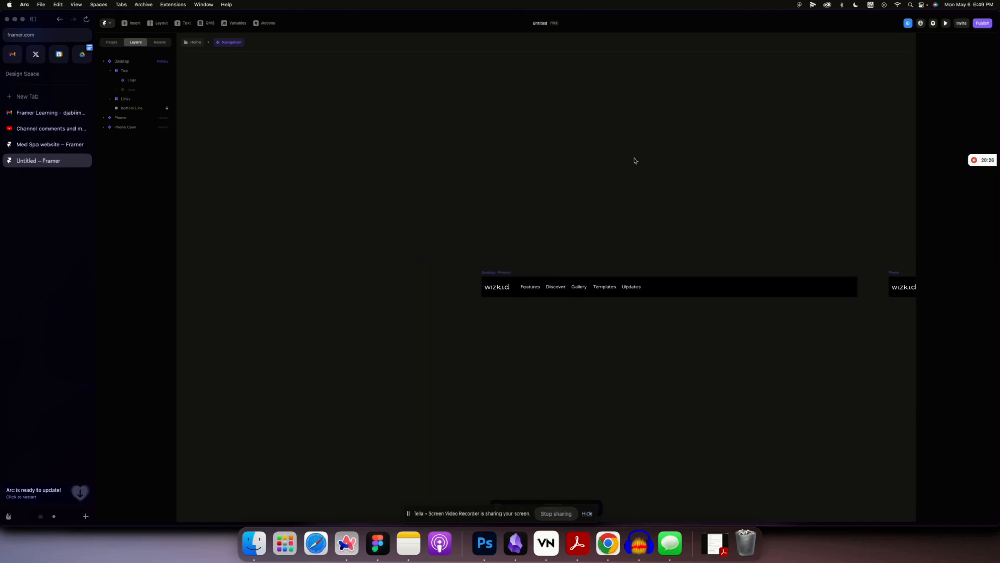
key(super+equal)
scroll(634, 161, right, 4)
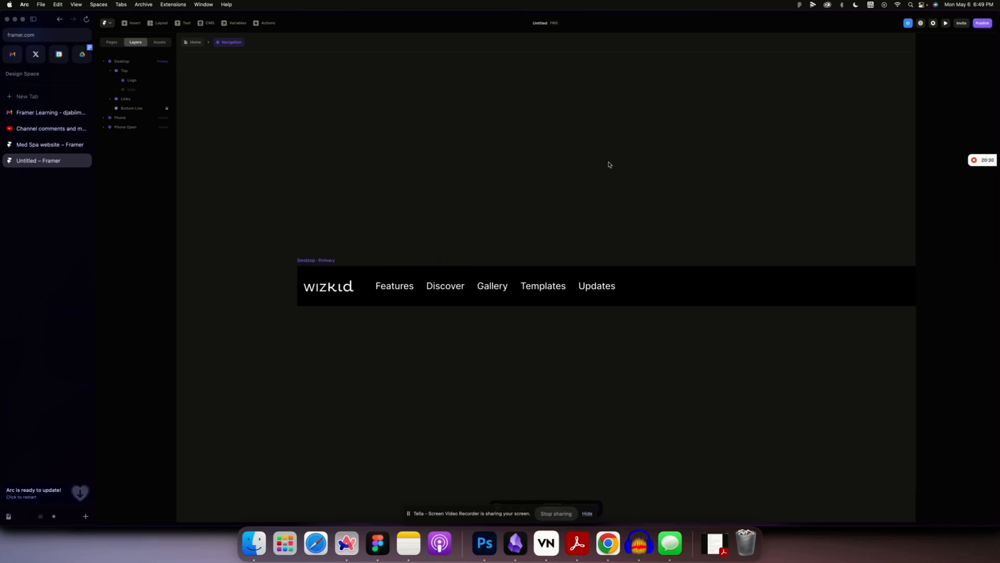
scroll(608, 163, right, 5)
scroll(609, 165, left, 4)
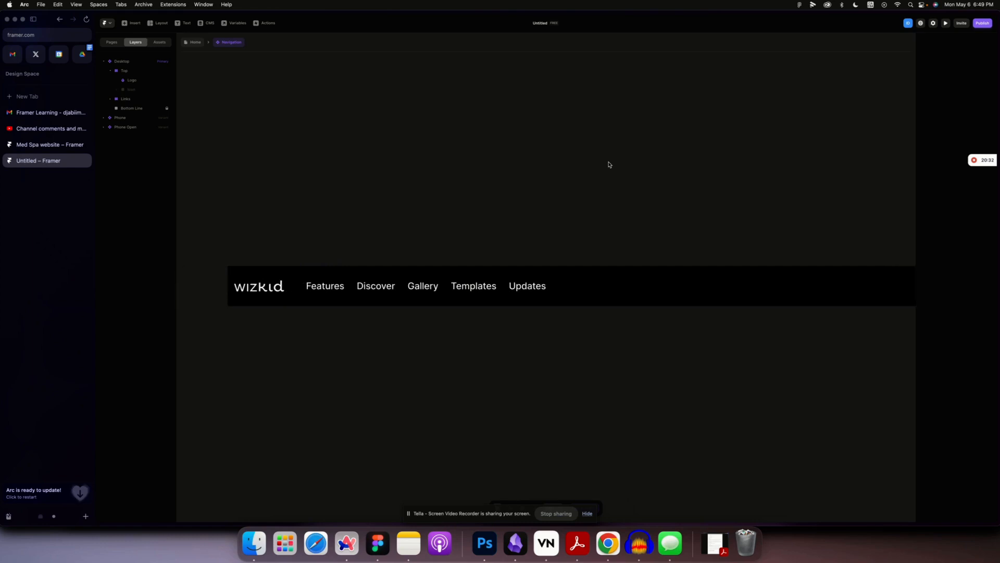